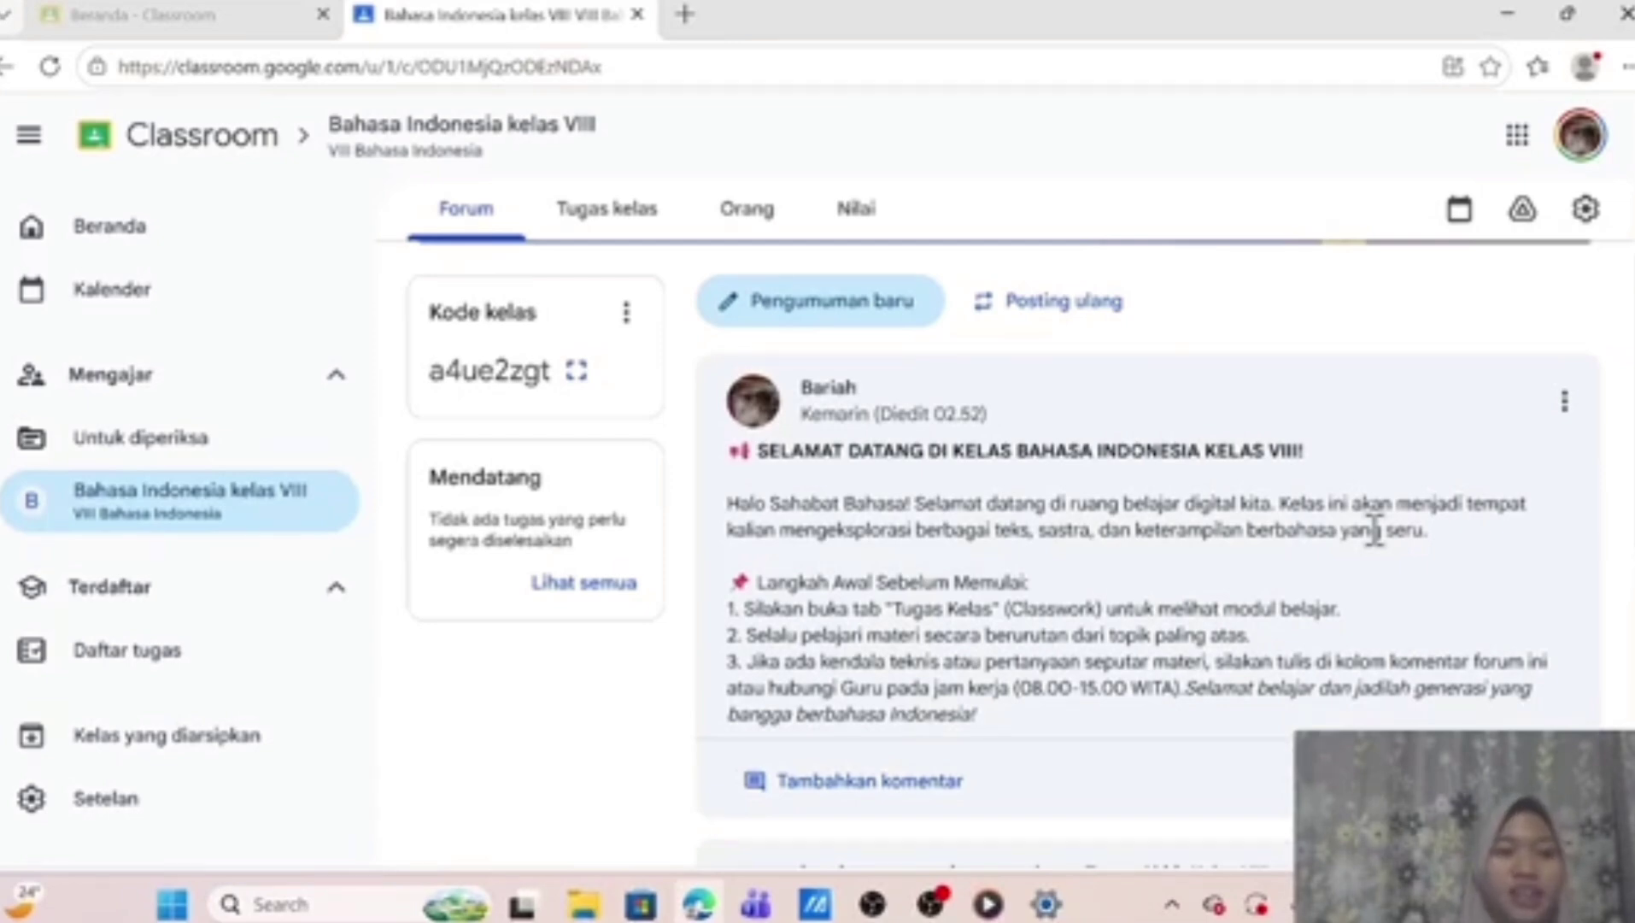
Read the welcome announcement and its starting instructions in the Bahasa Indonesia kelas VIII forum
scroll(1374, 530, "down", 1)
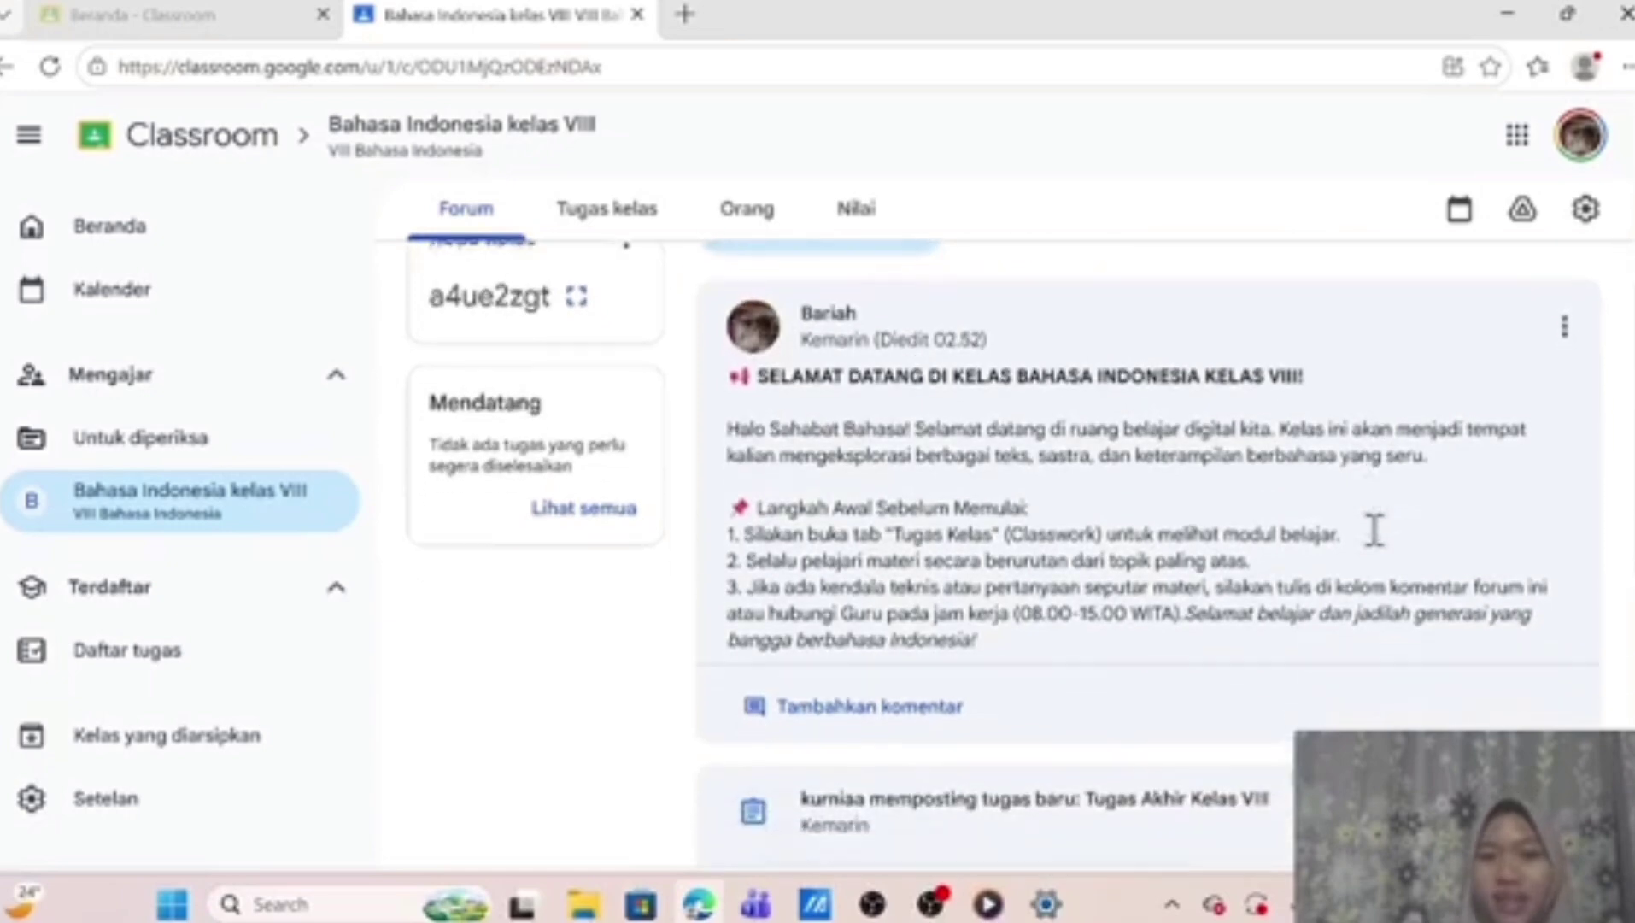
scroll(1149, 547, "down", 1)
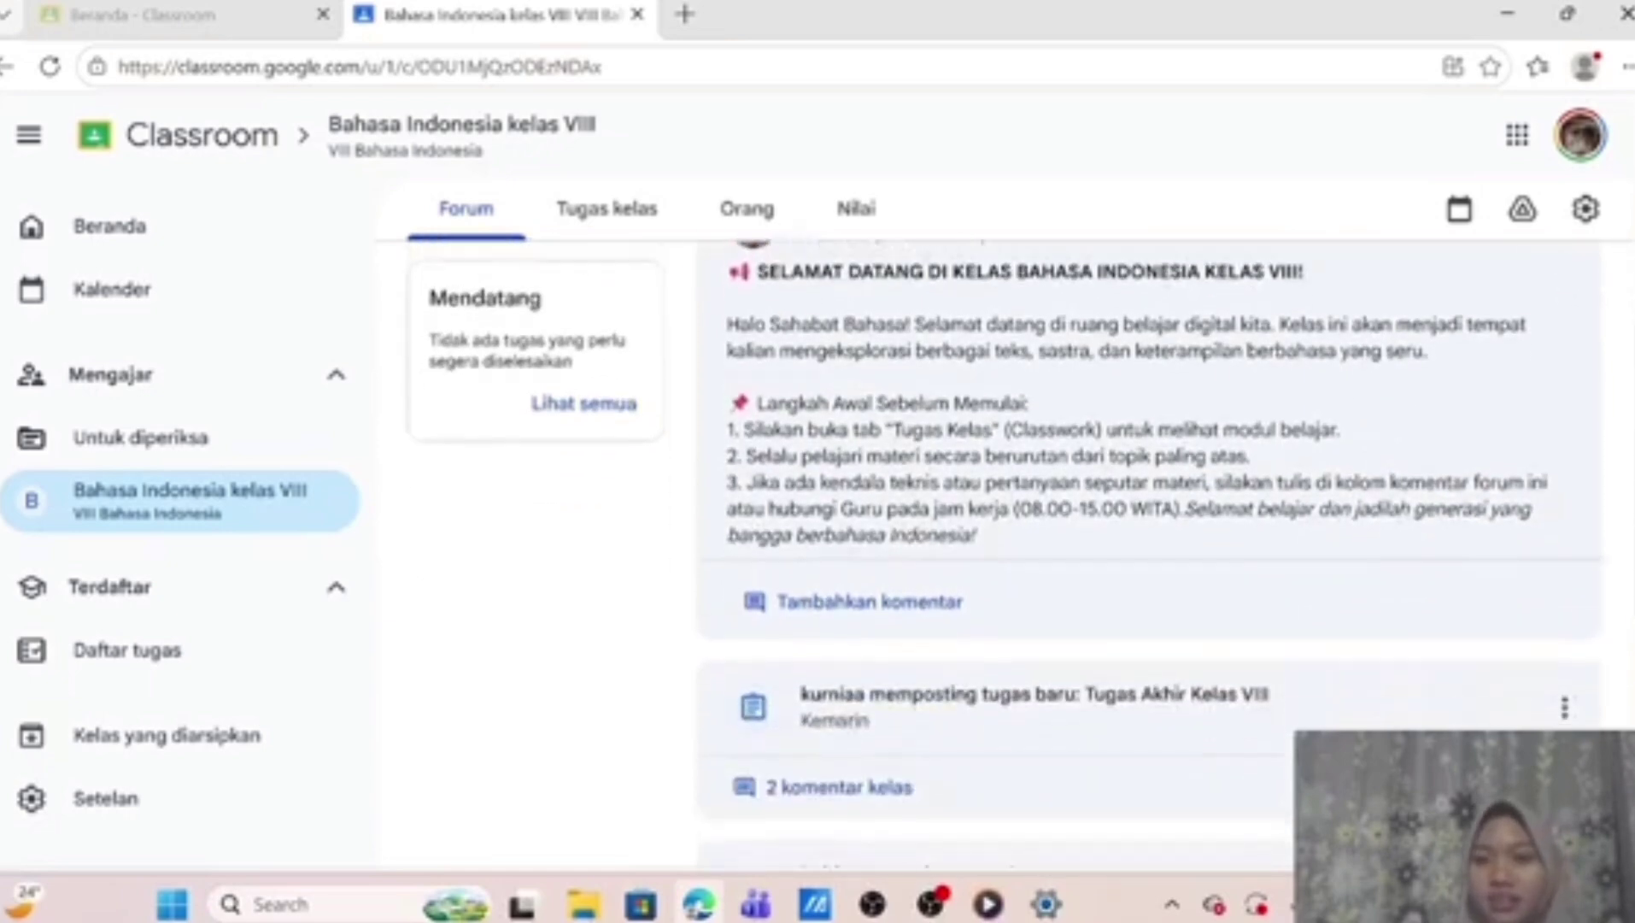
scroll(1149, 546, "up", 1)
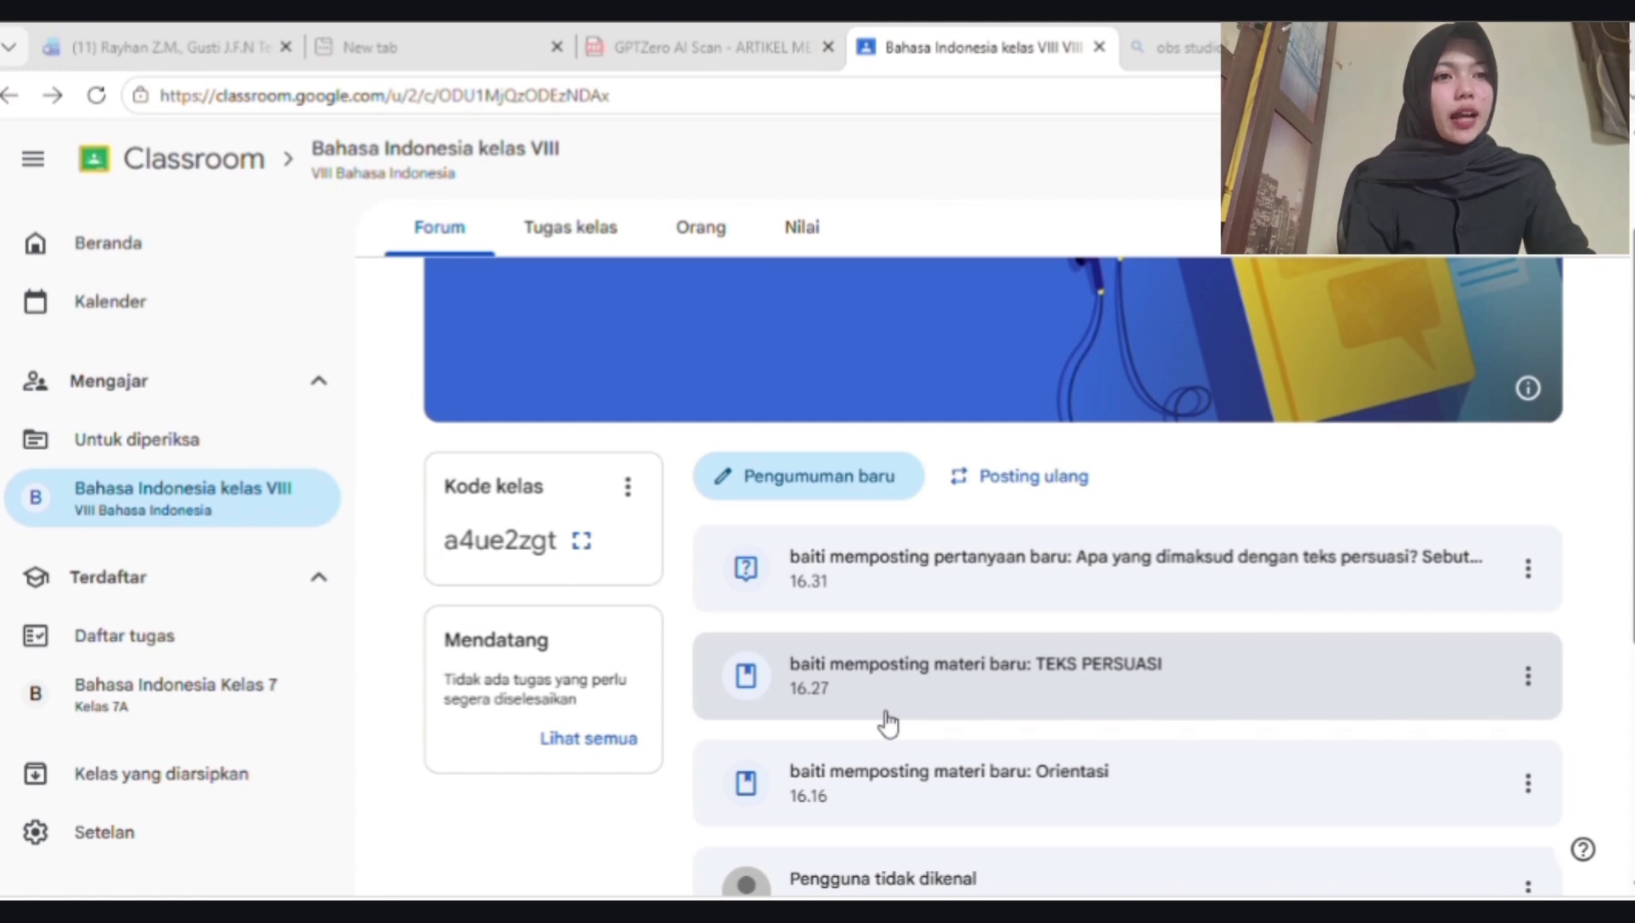
View the forum's Orientasi and TEKS PERSUASI materials and the question about persuasive text one after another
left_click(1020, 794)
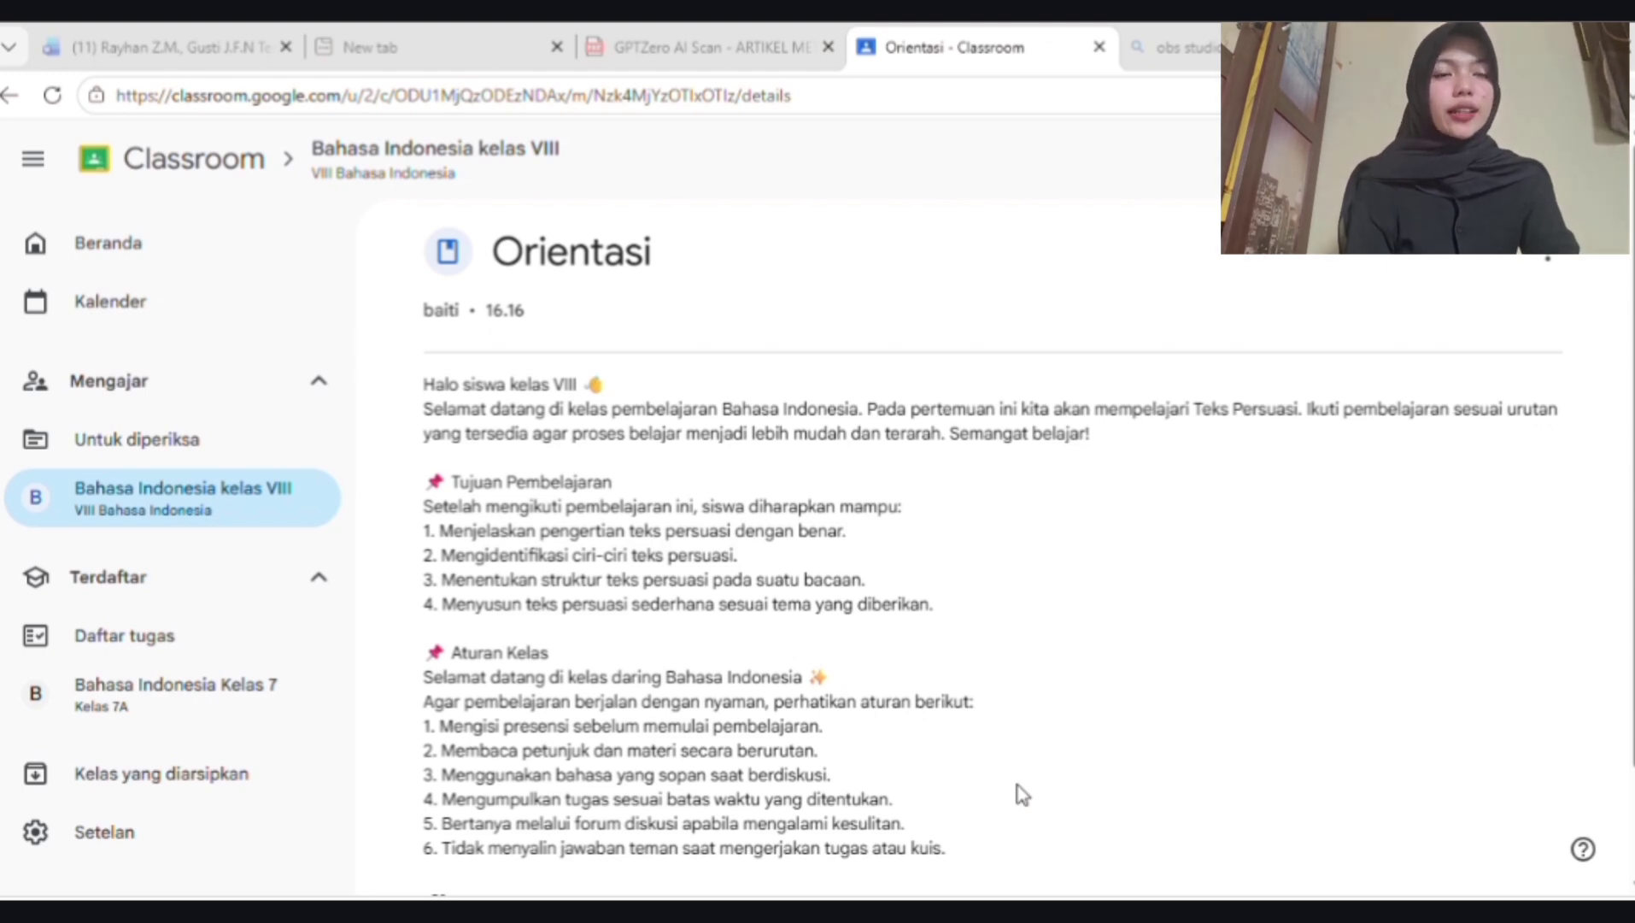
key("alt+Left")
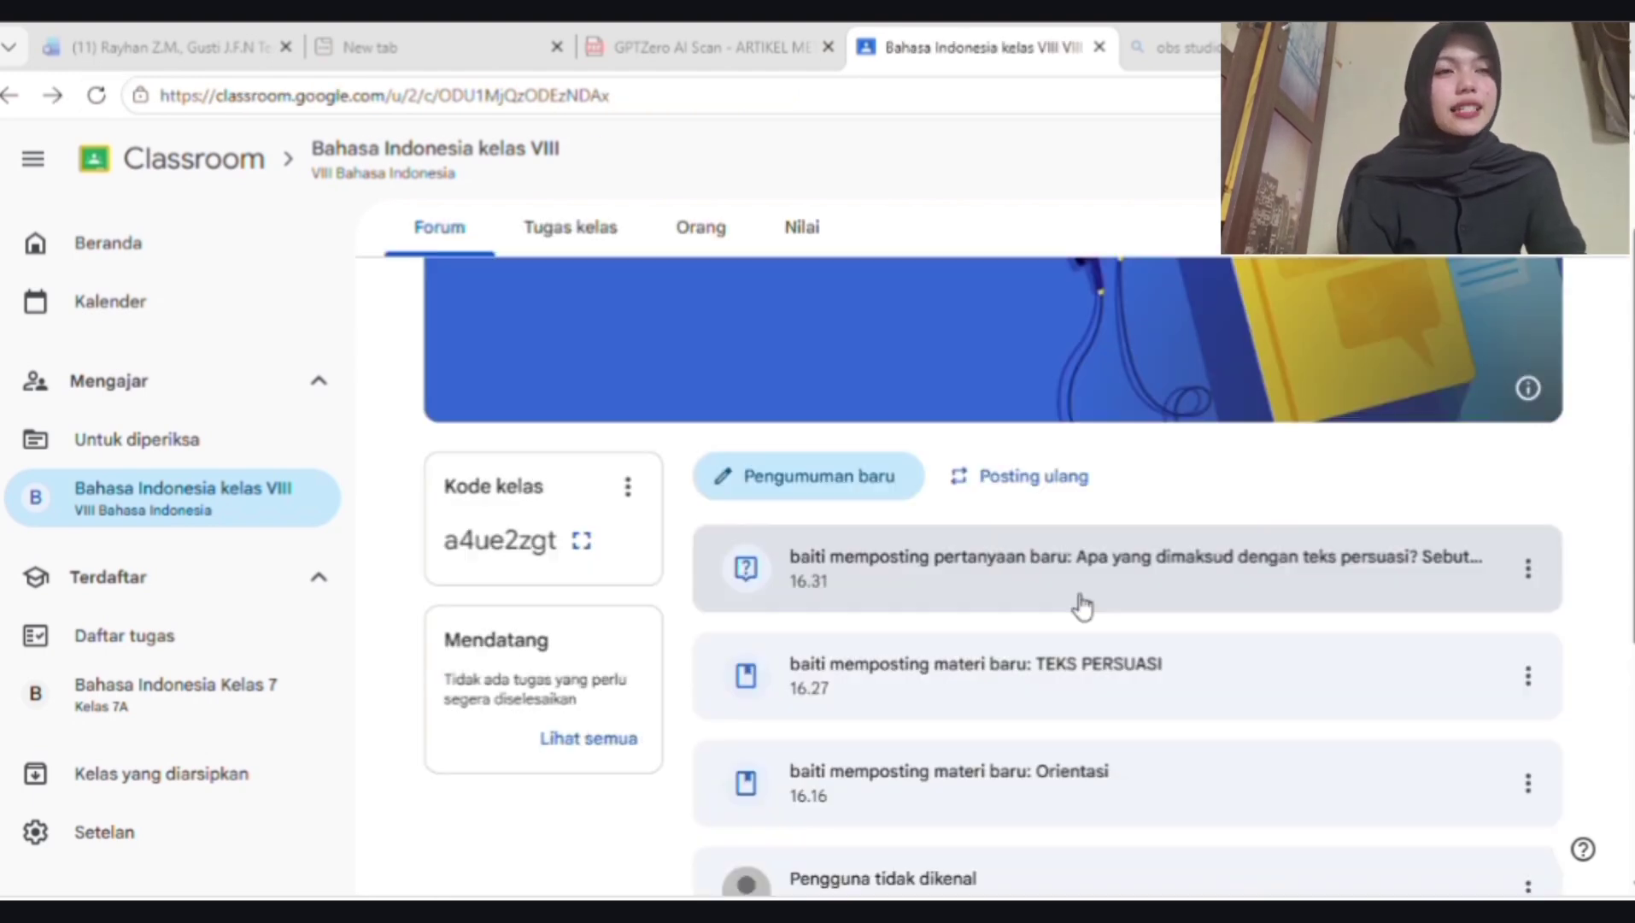
left_click(1110, 675)
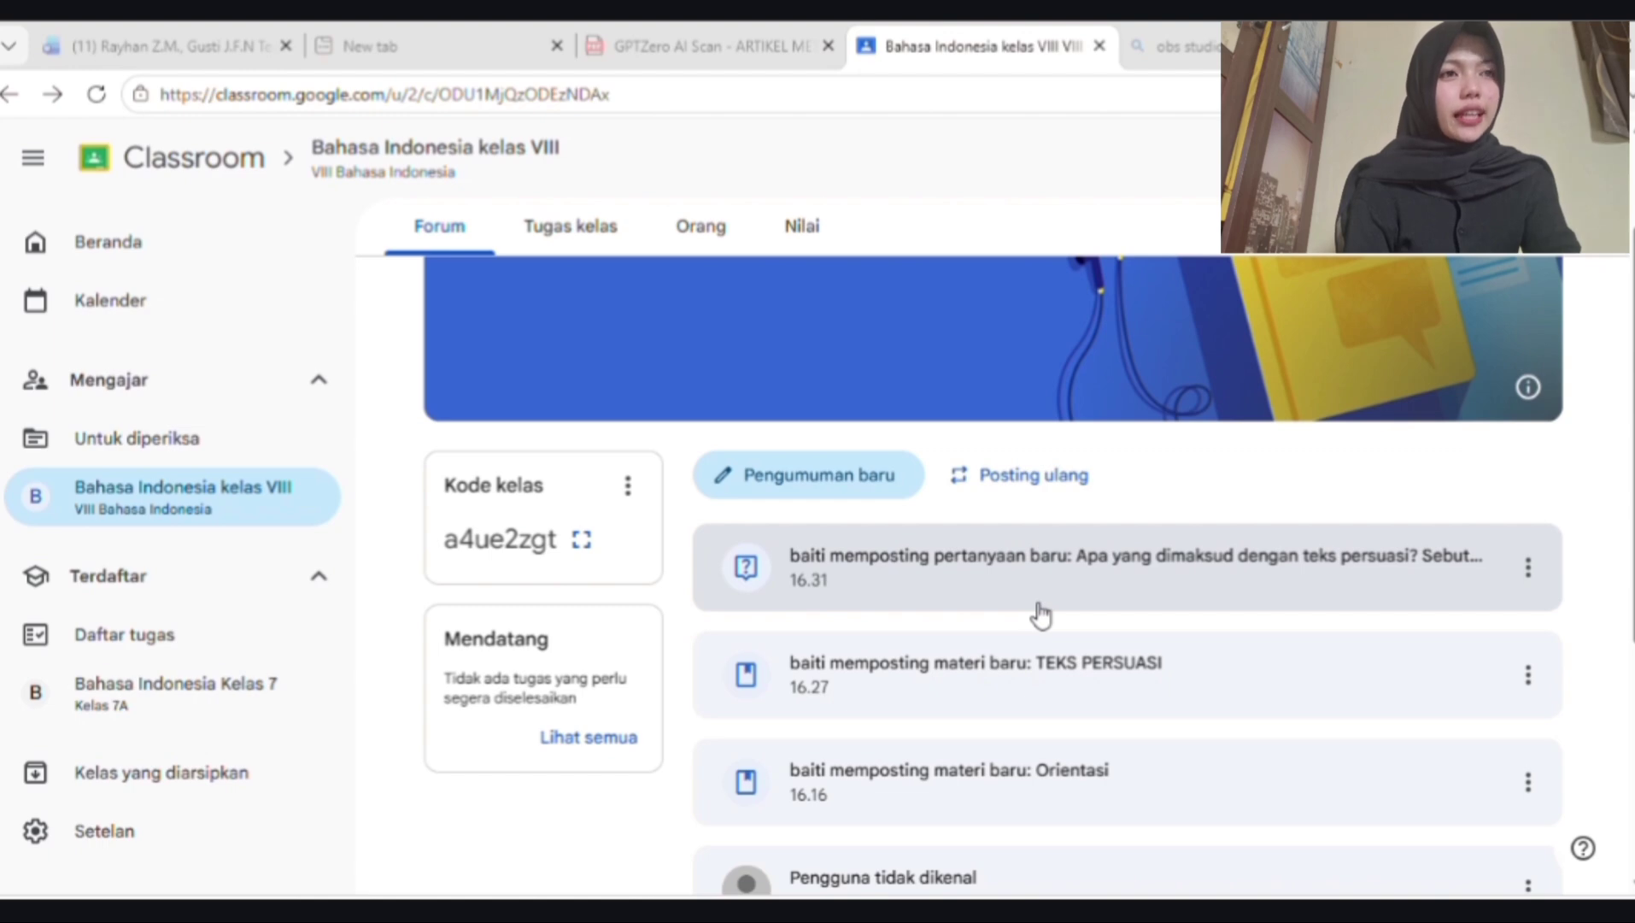
left_click(1089, 574)
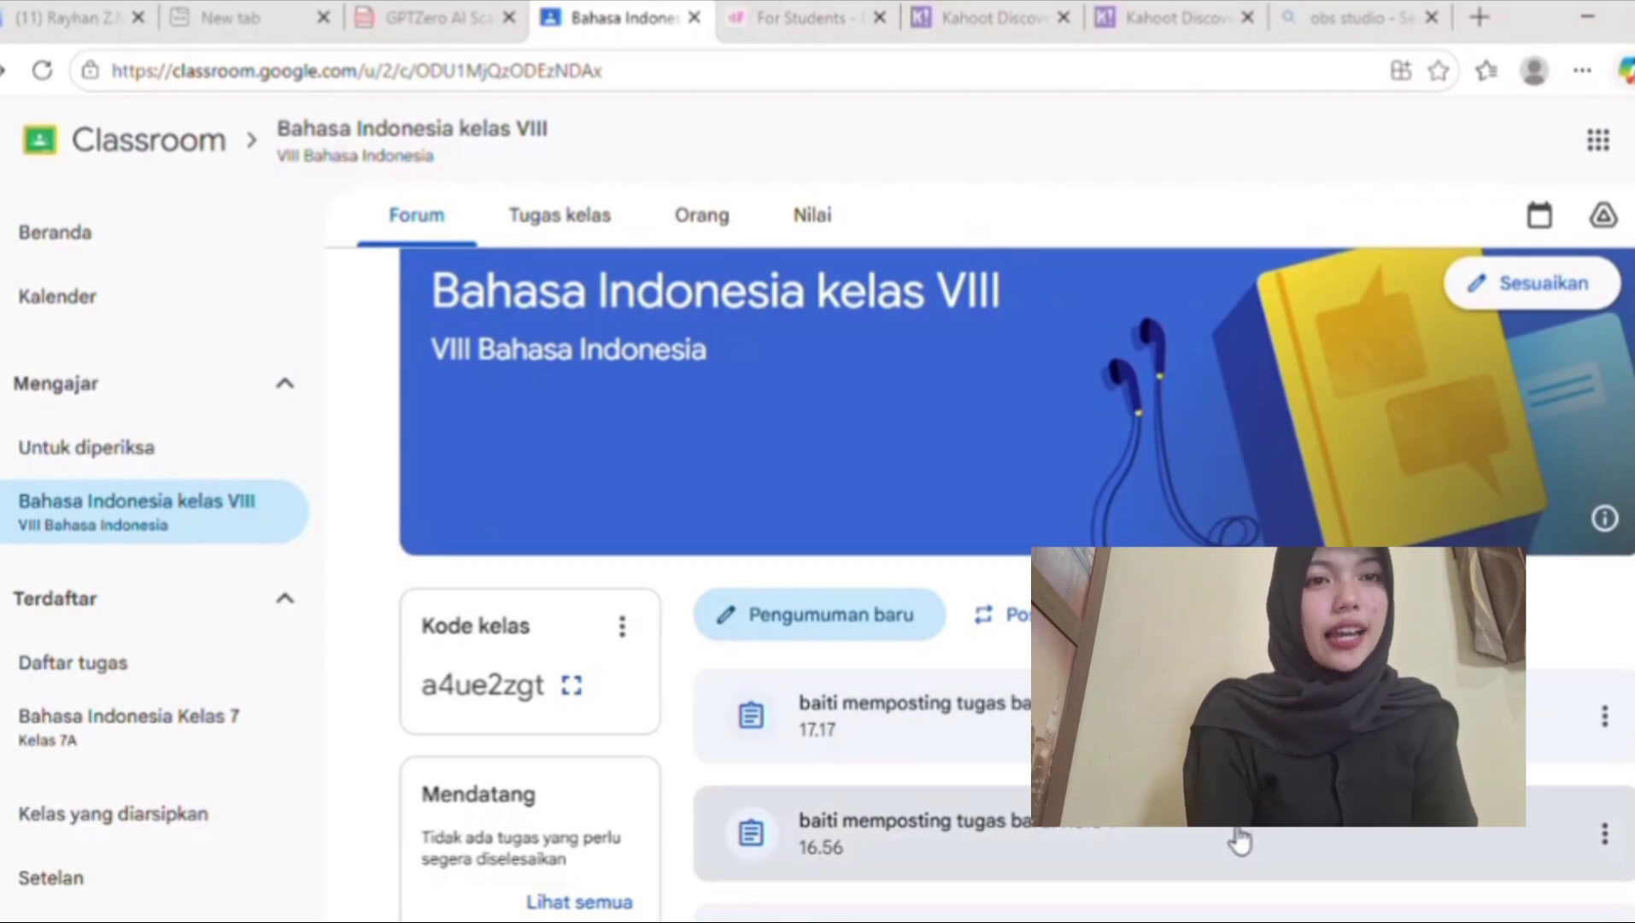
View the KUIS 1 and KUIS 2 assignments from the forum, including each quiz's instructions
left_click(1249, 882)
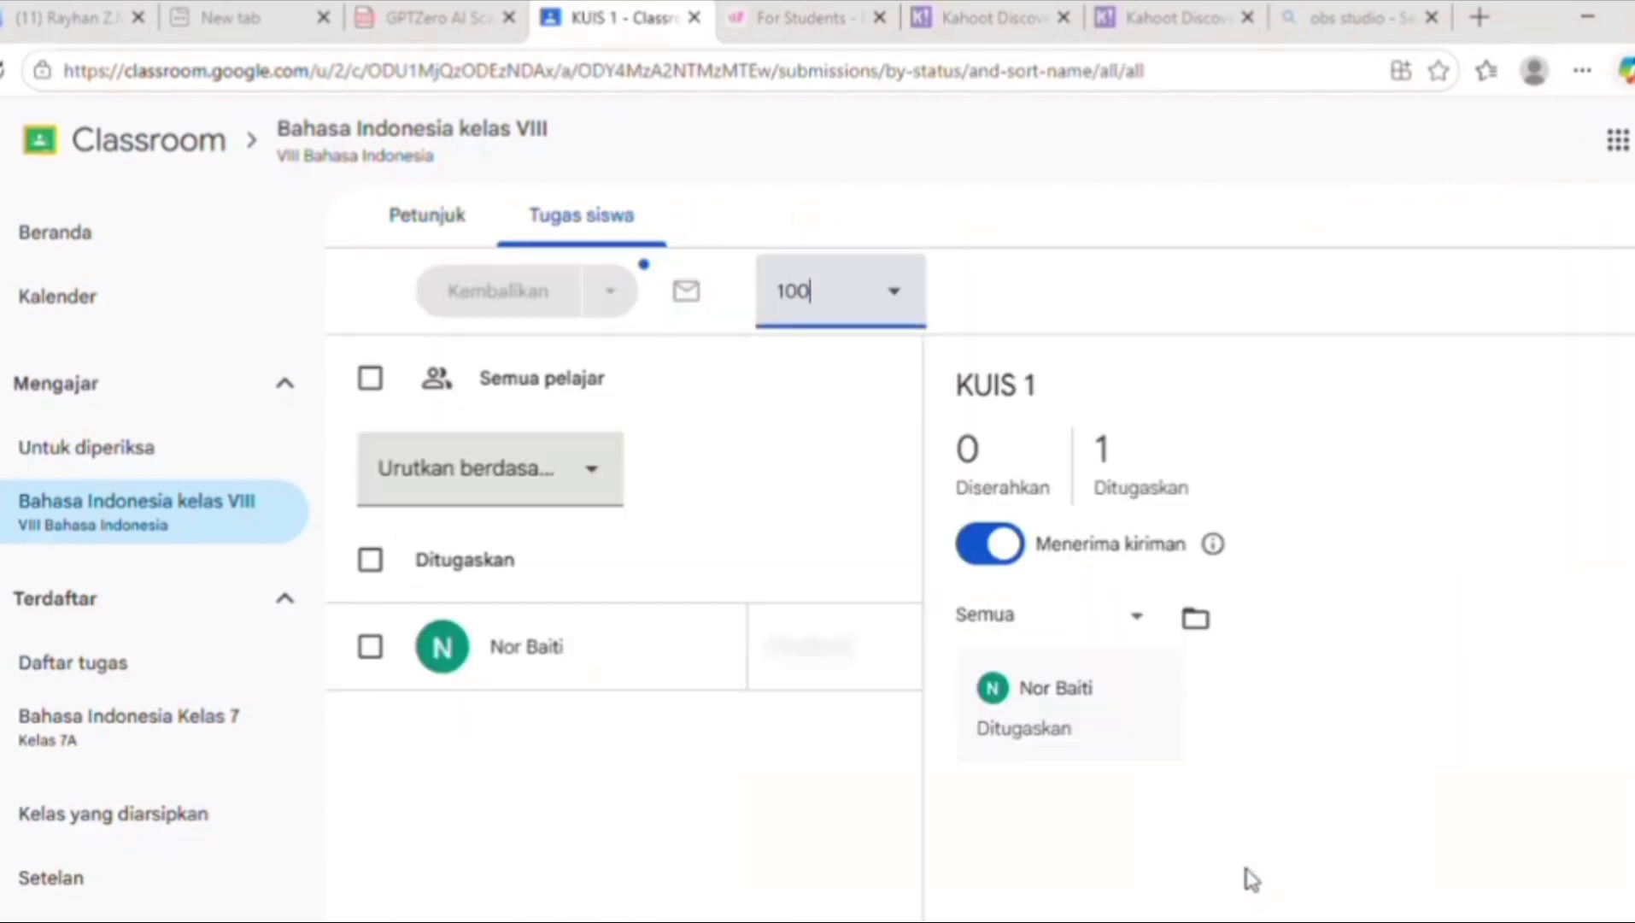
left_click(419, 228)
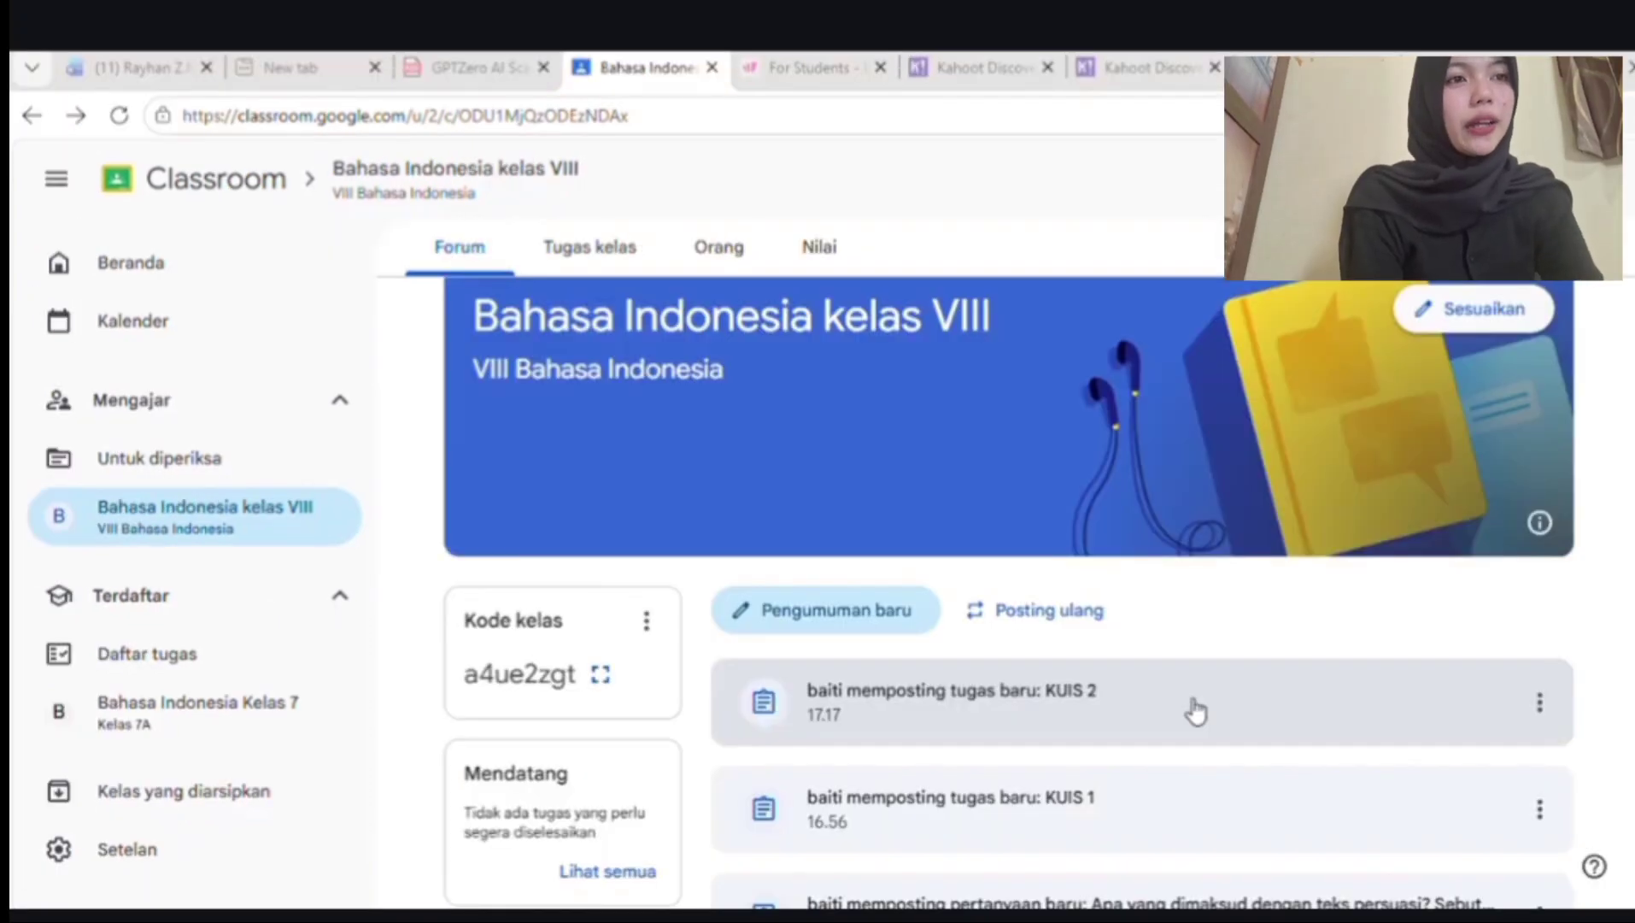
left_click(1194, 709)
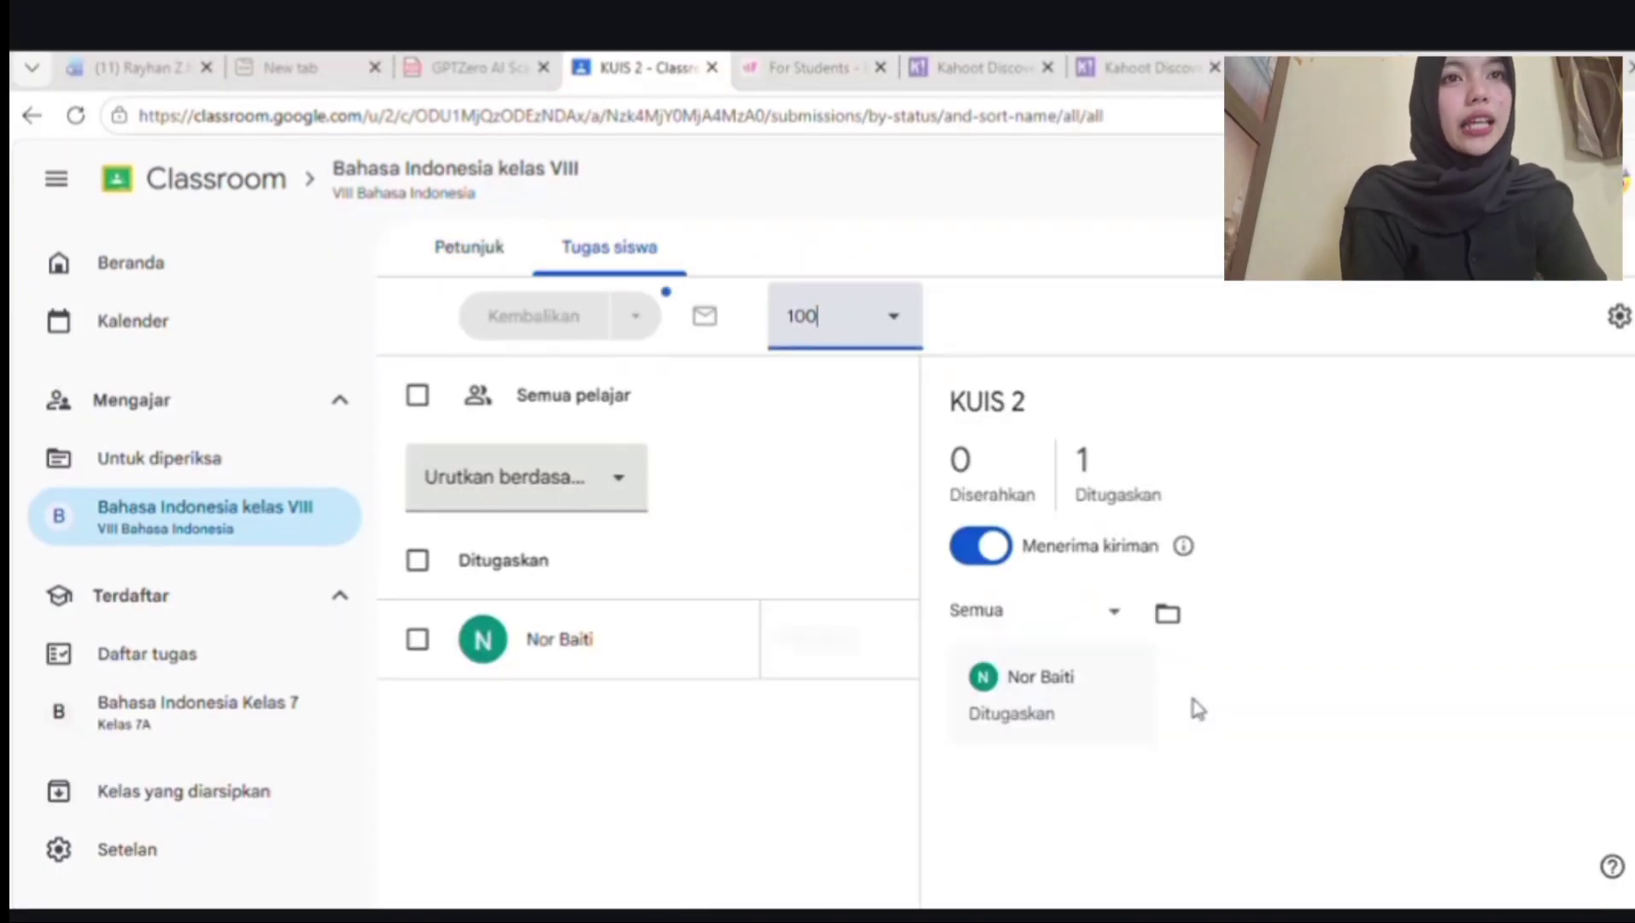
left_click(492, 274)
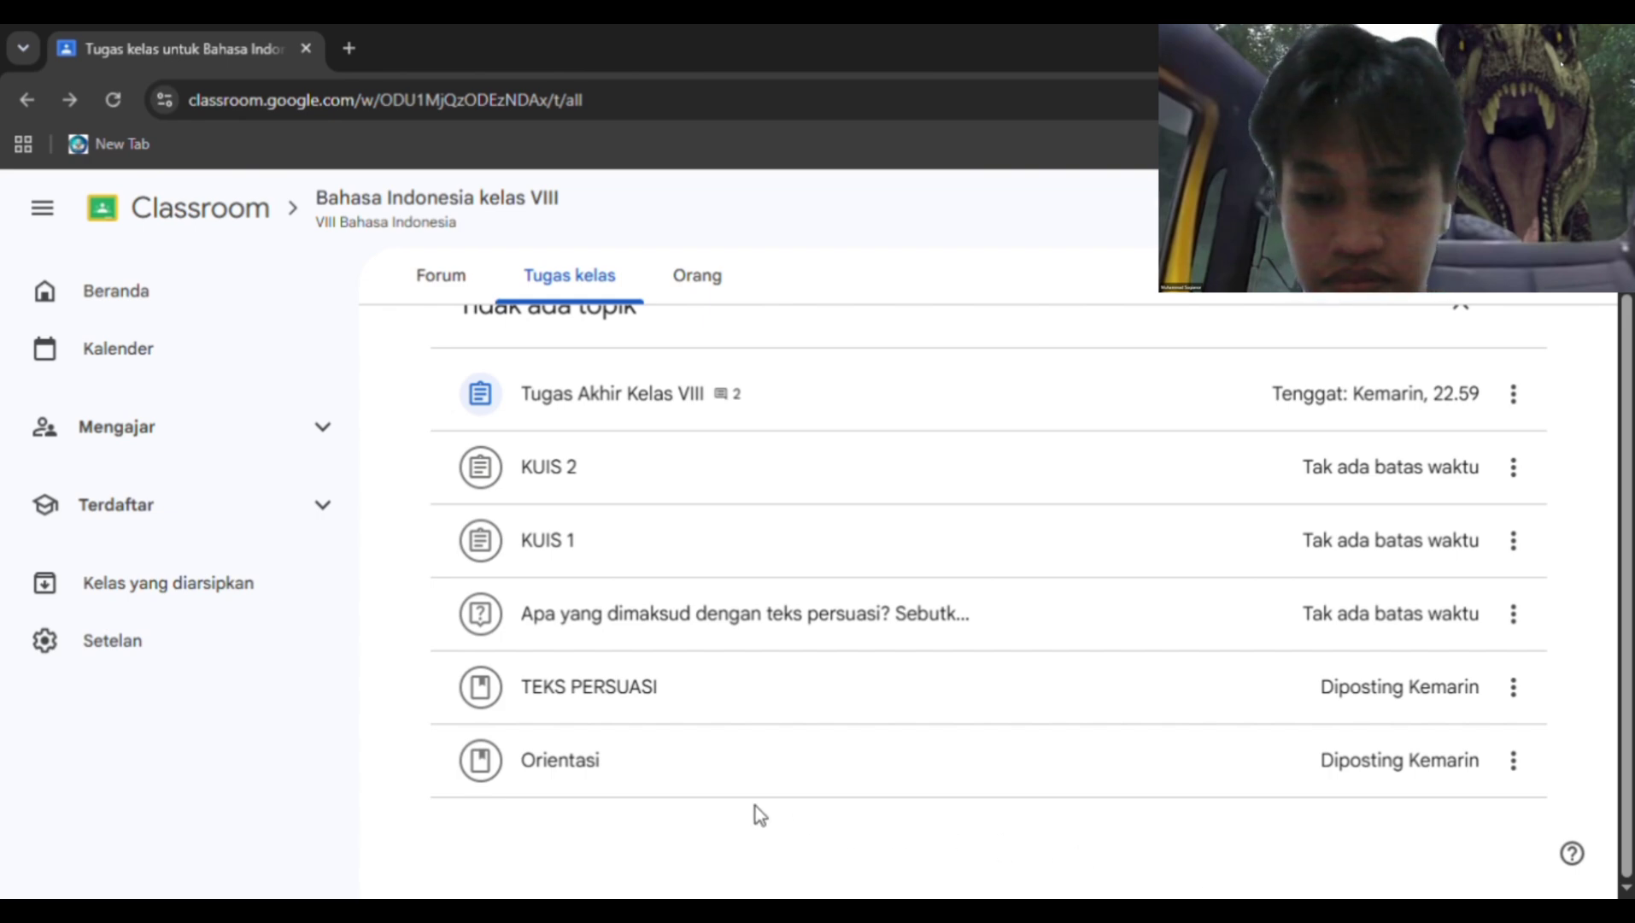
Expand the Orientasi material in the classwork list, read its learning goals and class rules, and collapse it
left_click(690, 760)
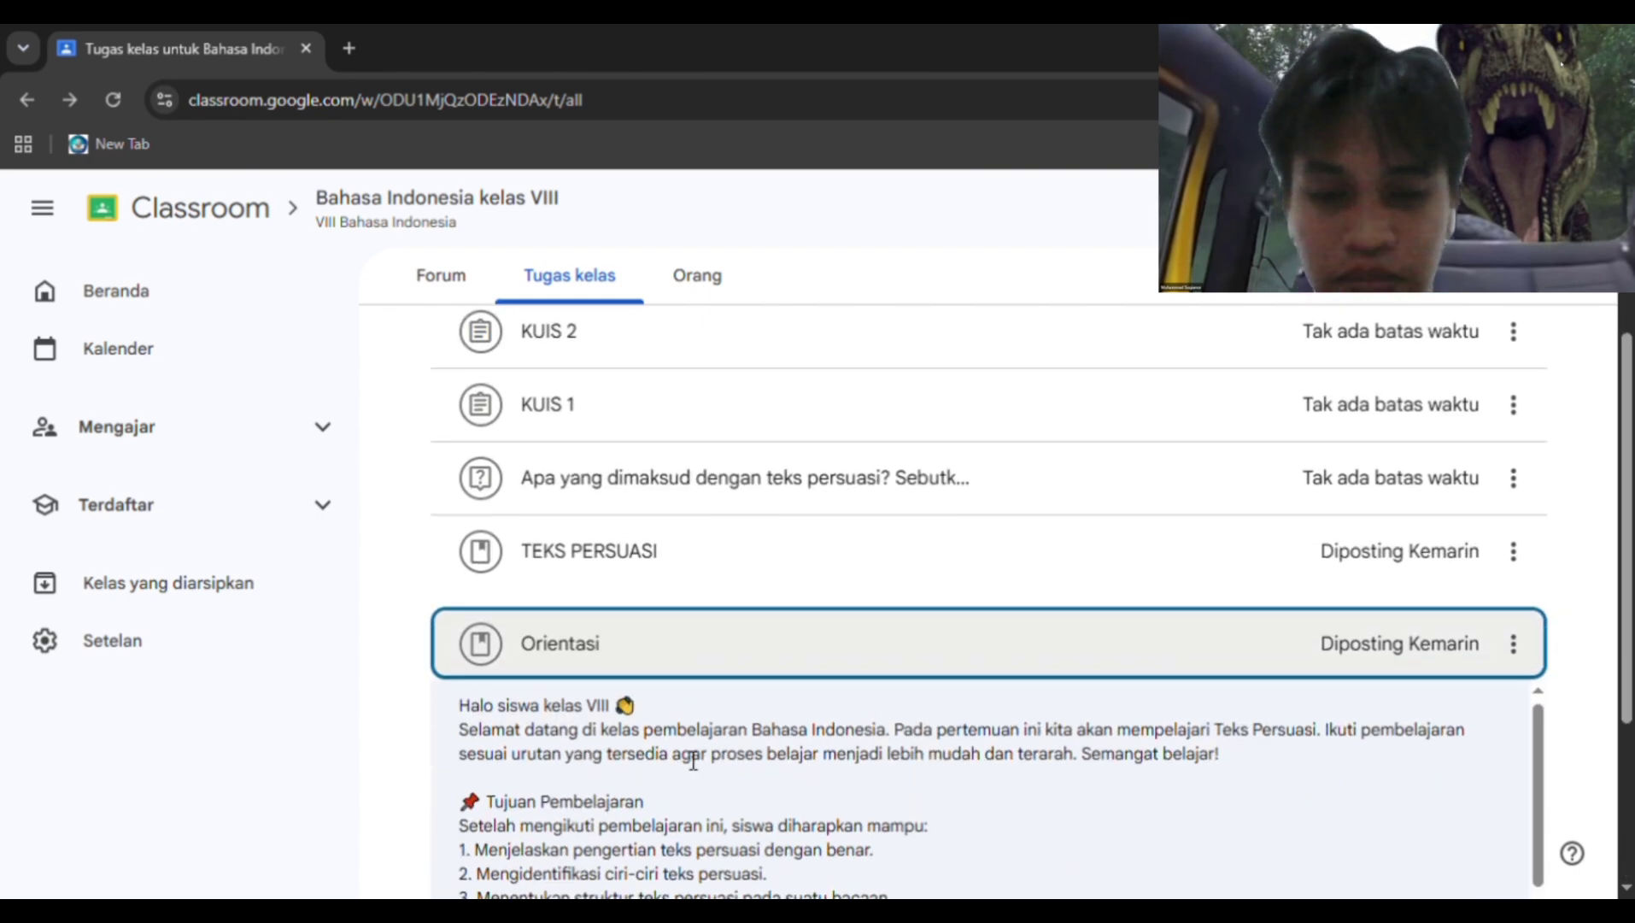
scroll(1603, 779, "down", 2)
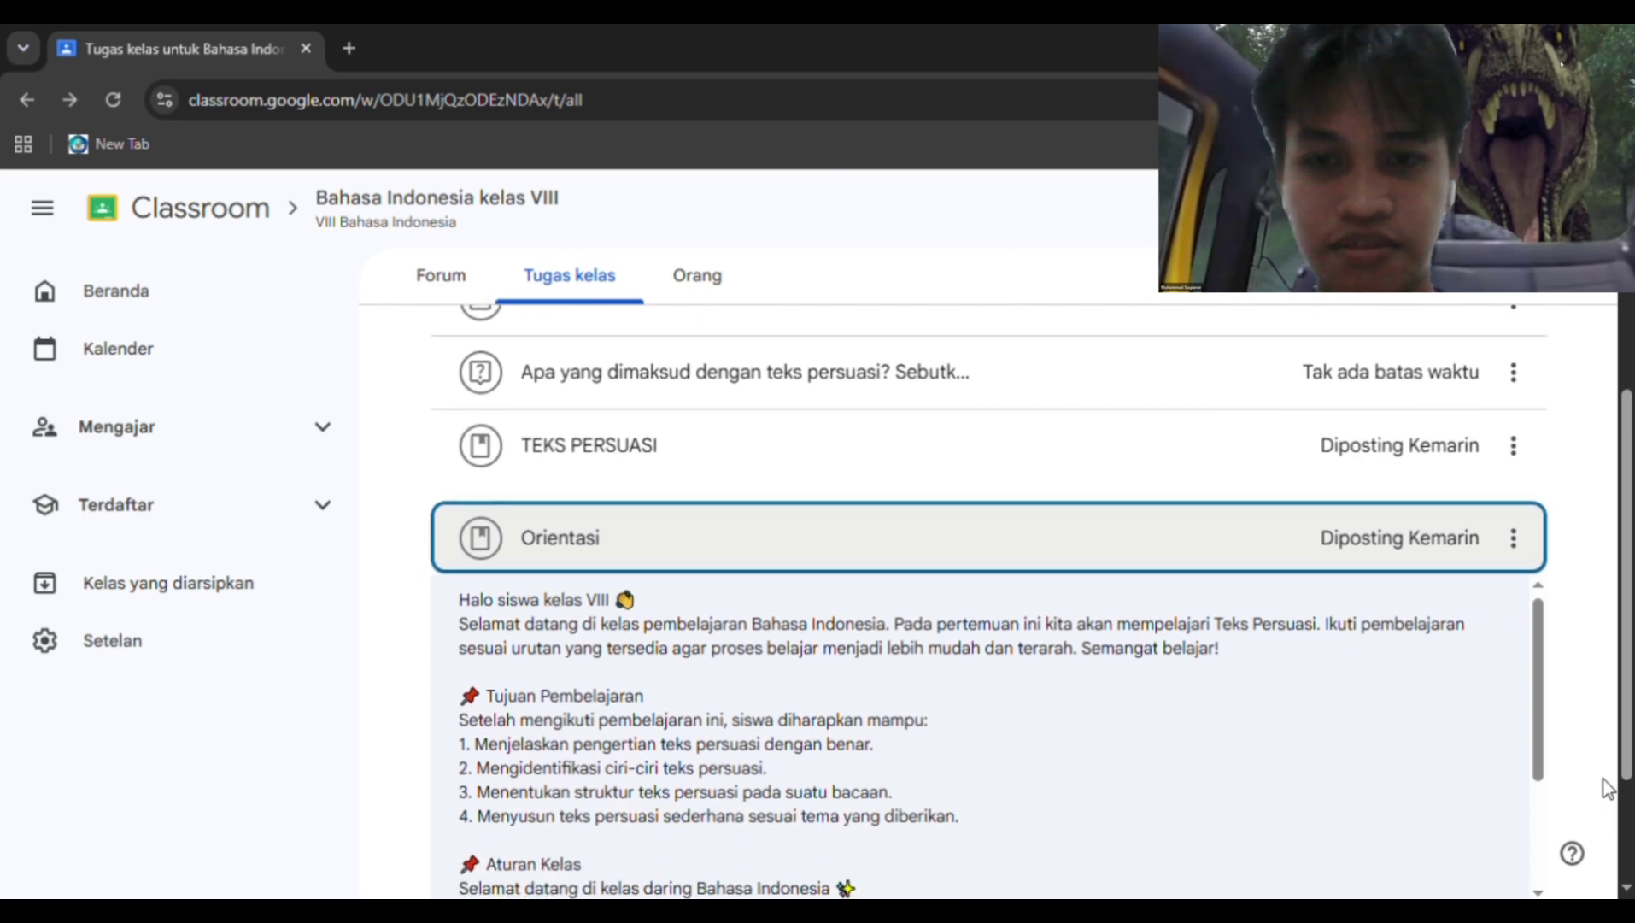
scroll(1350, 726, "down", 2)
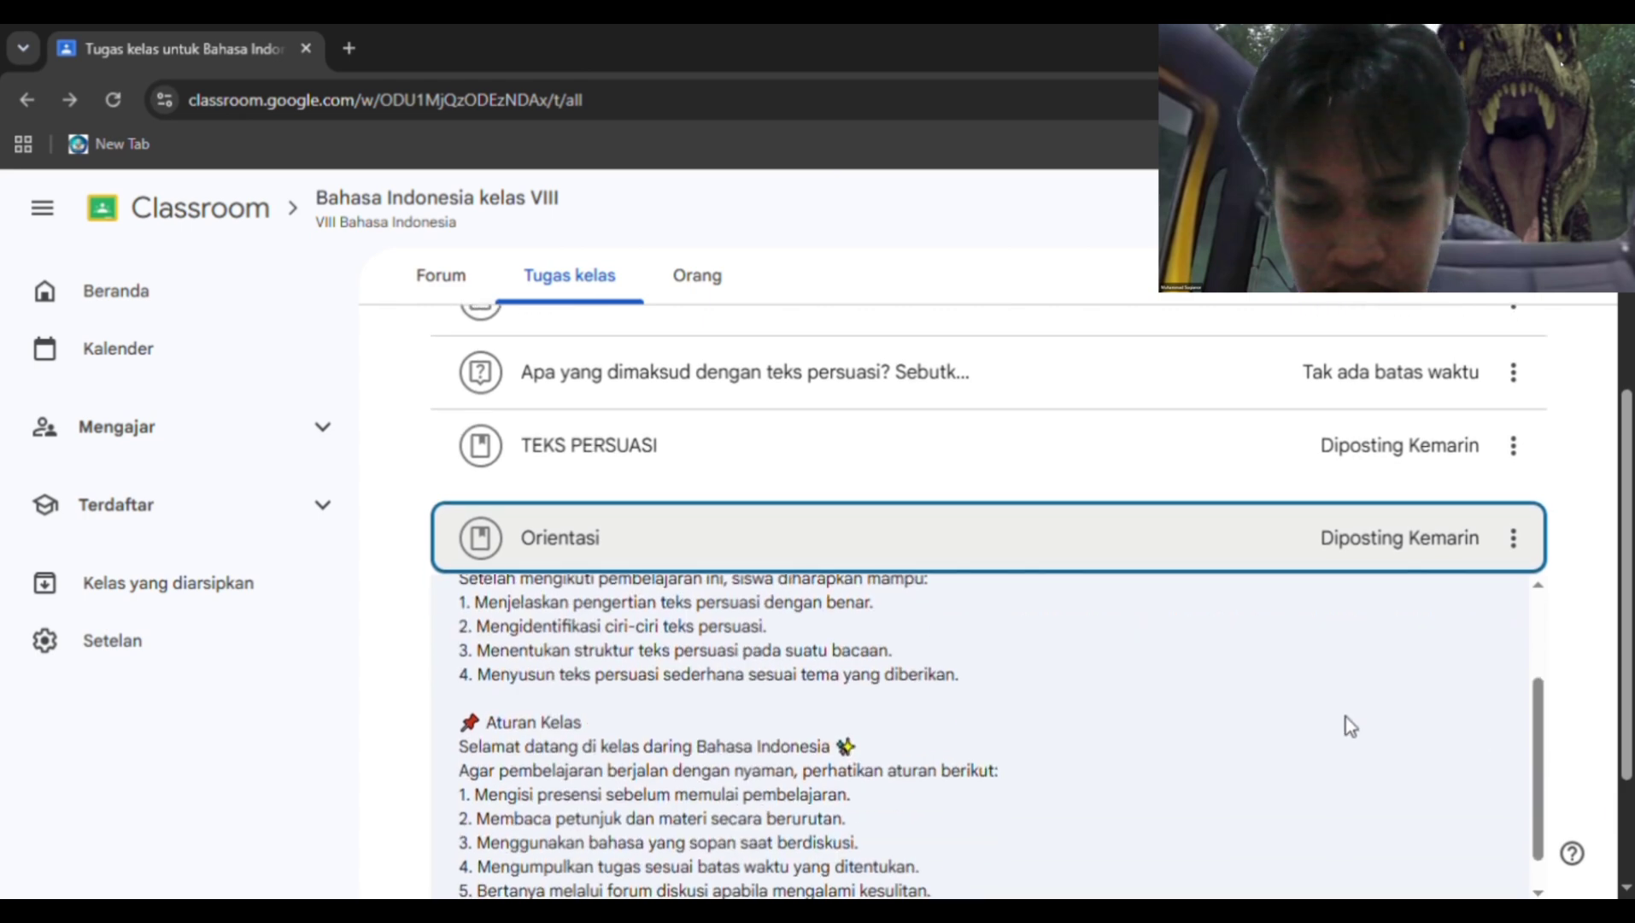
scroll(1350, 726, "down", 1)
scroll(1350, 726, "up", 5)
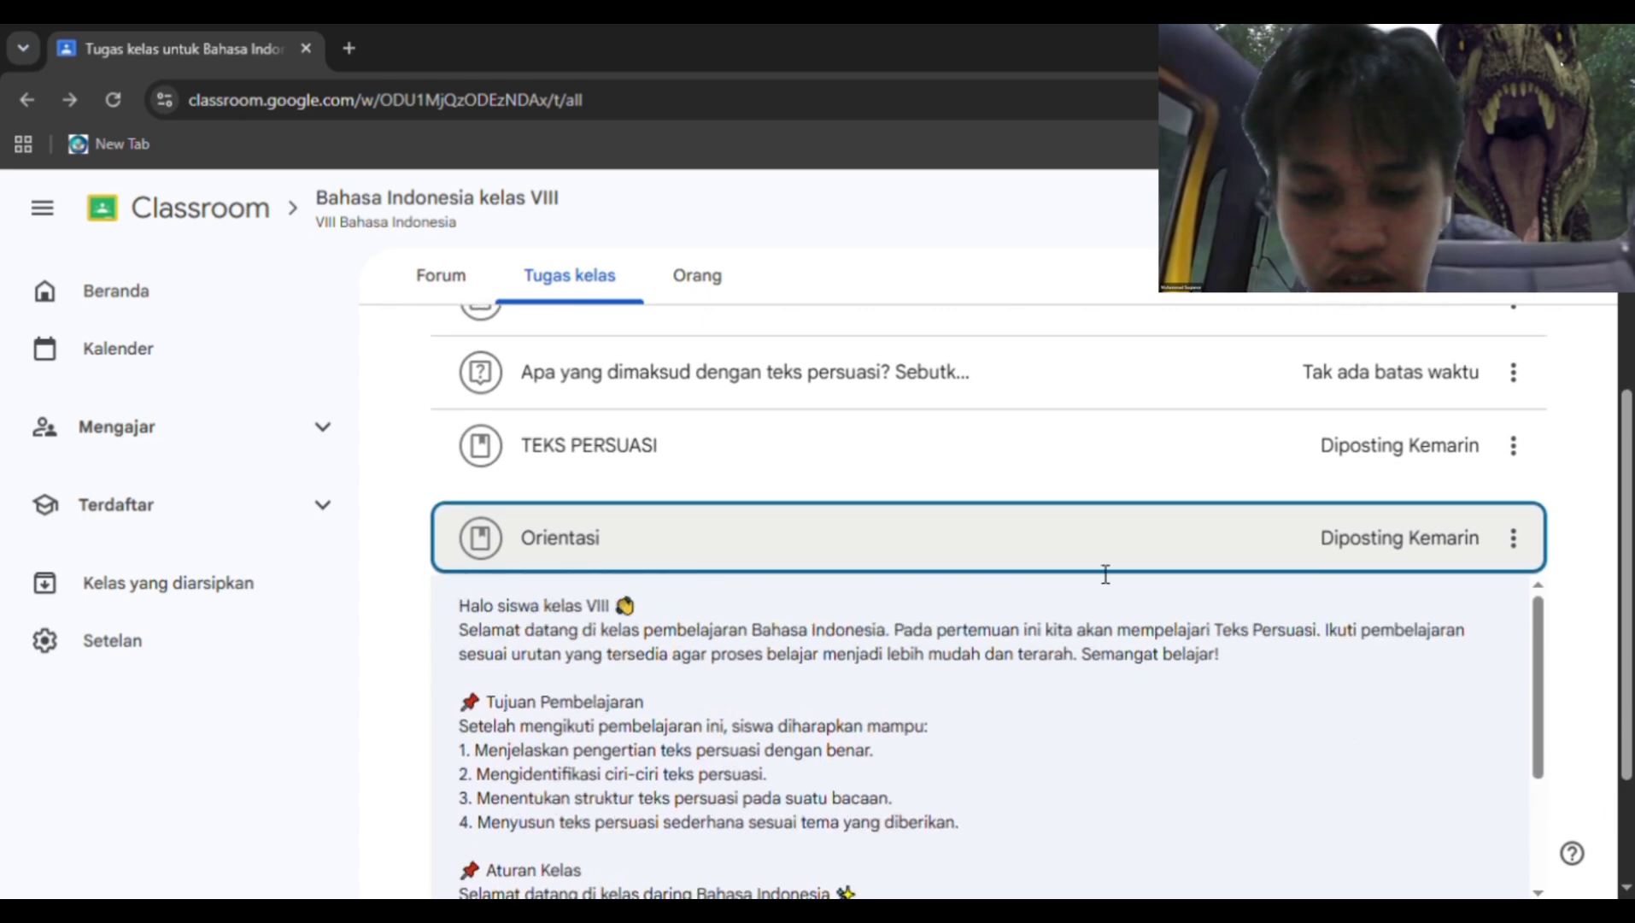
left_click(896, 554)
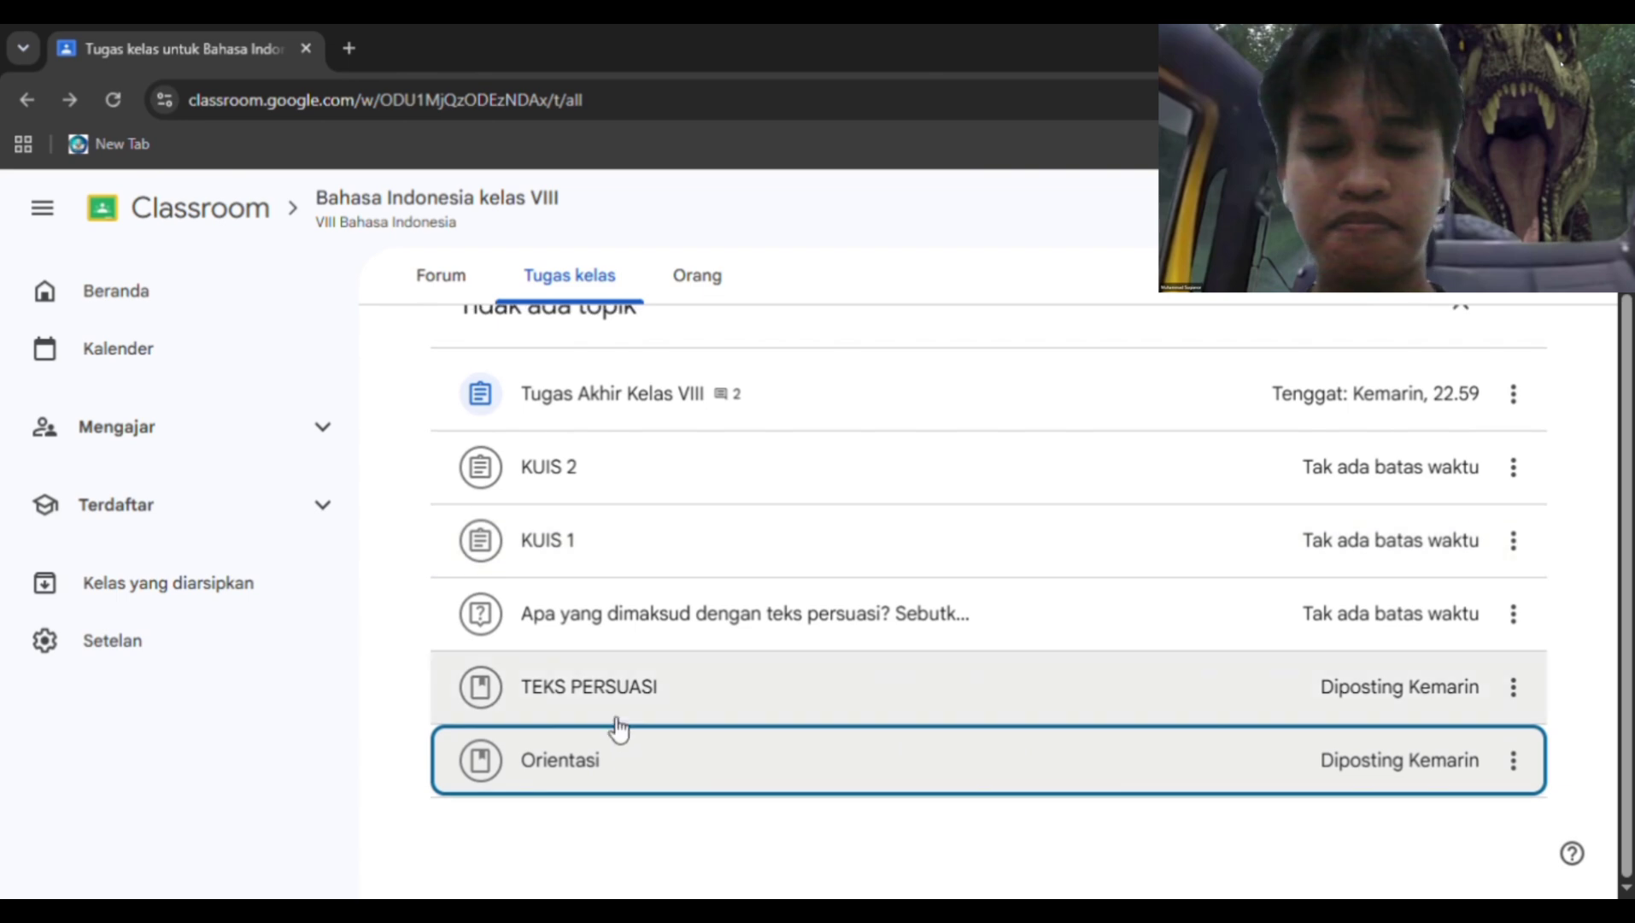
Open the full TEKS PERSUASI material and play its attached YouTube video from about 1:09
left_click(591, 704)
scroll(927, 755, "down", 3)
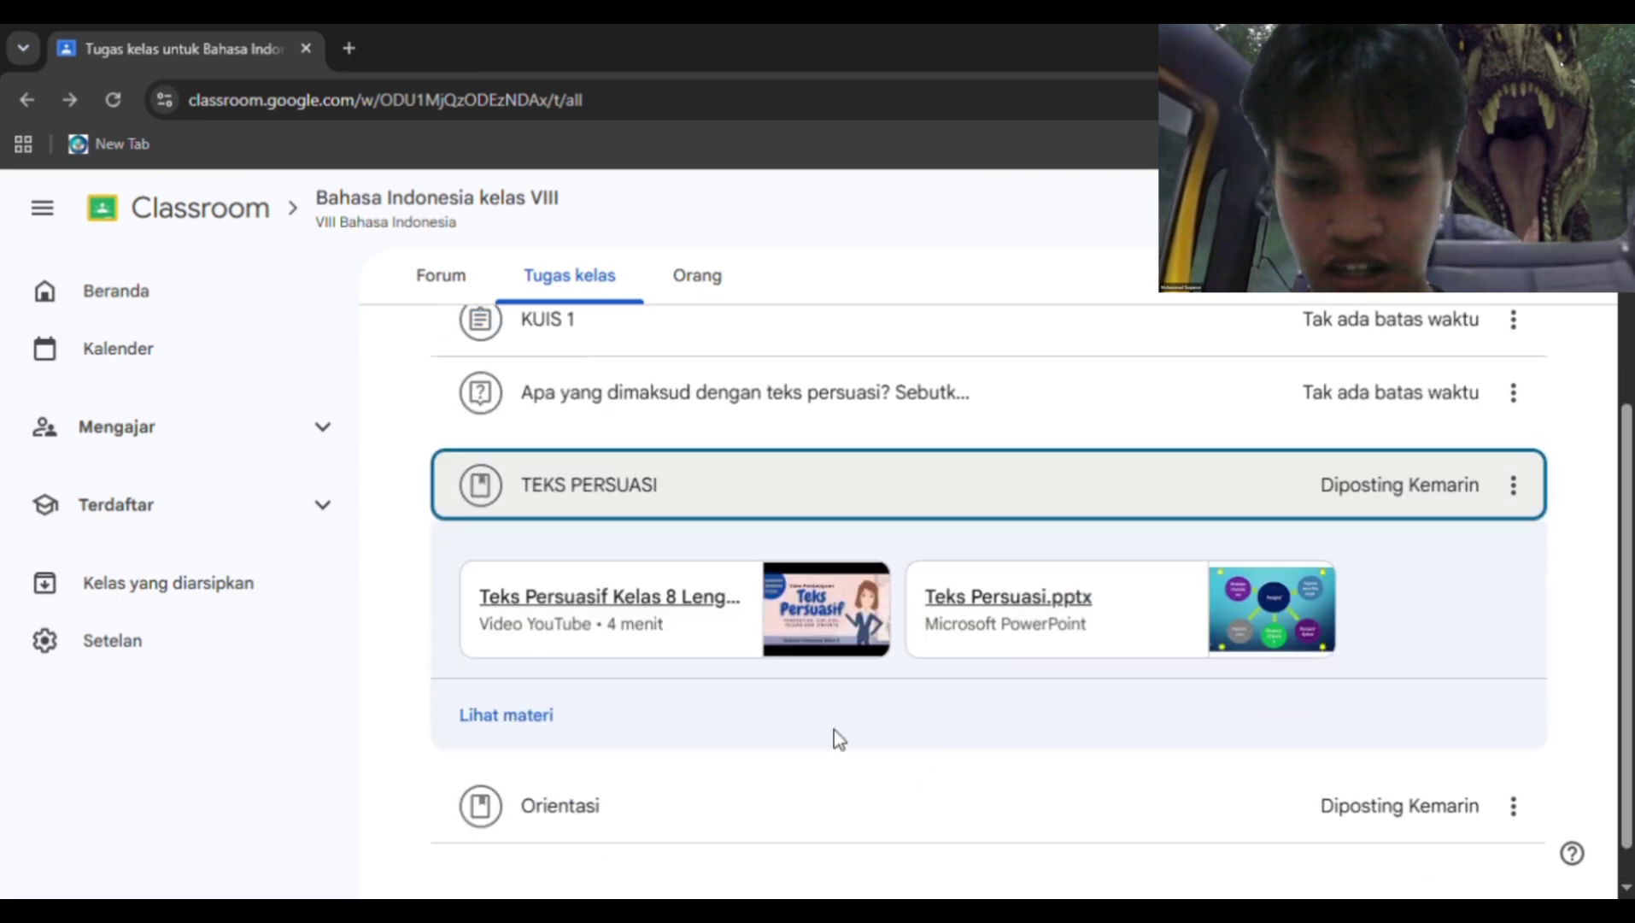
left_click(471, 714)
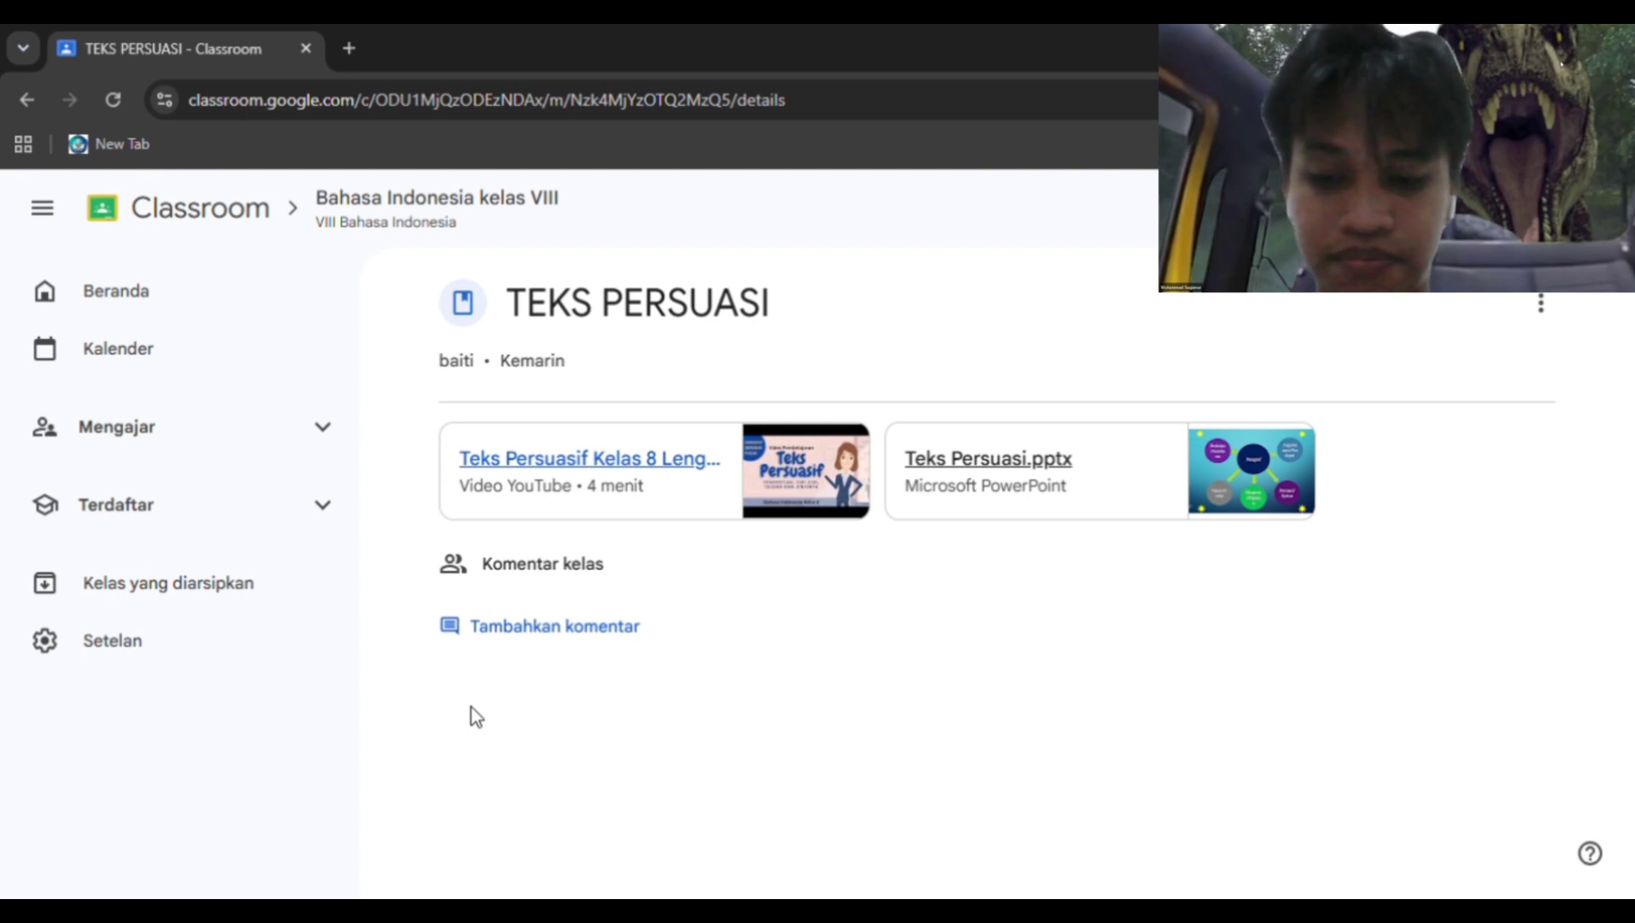
left_click(651, 474)
left_click(525, 753)
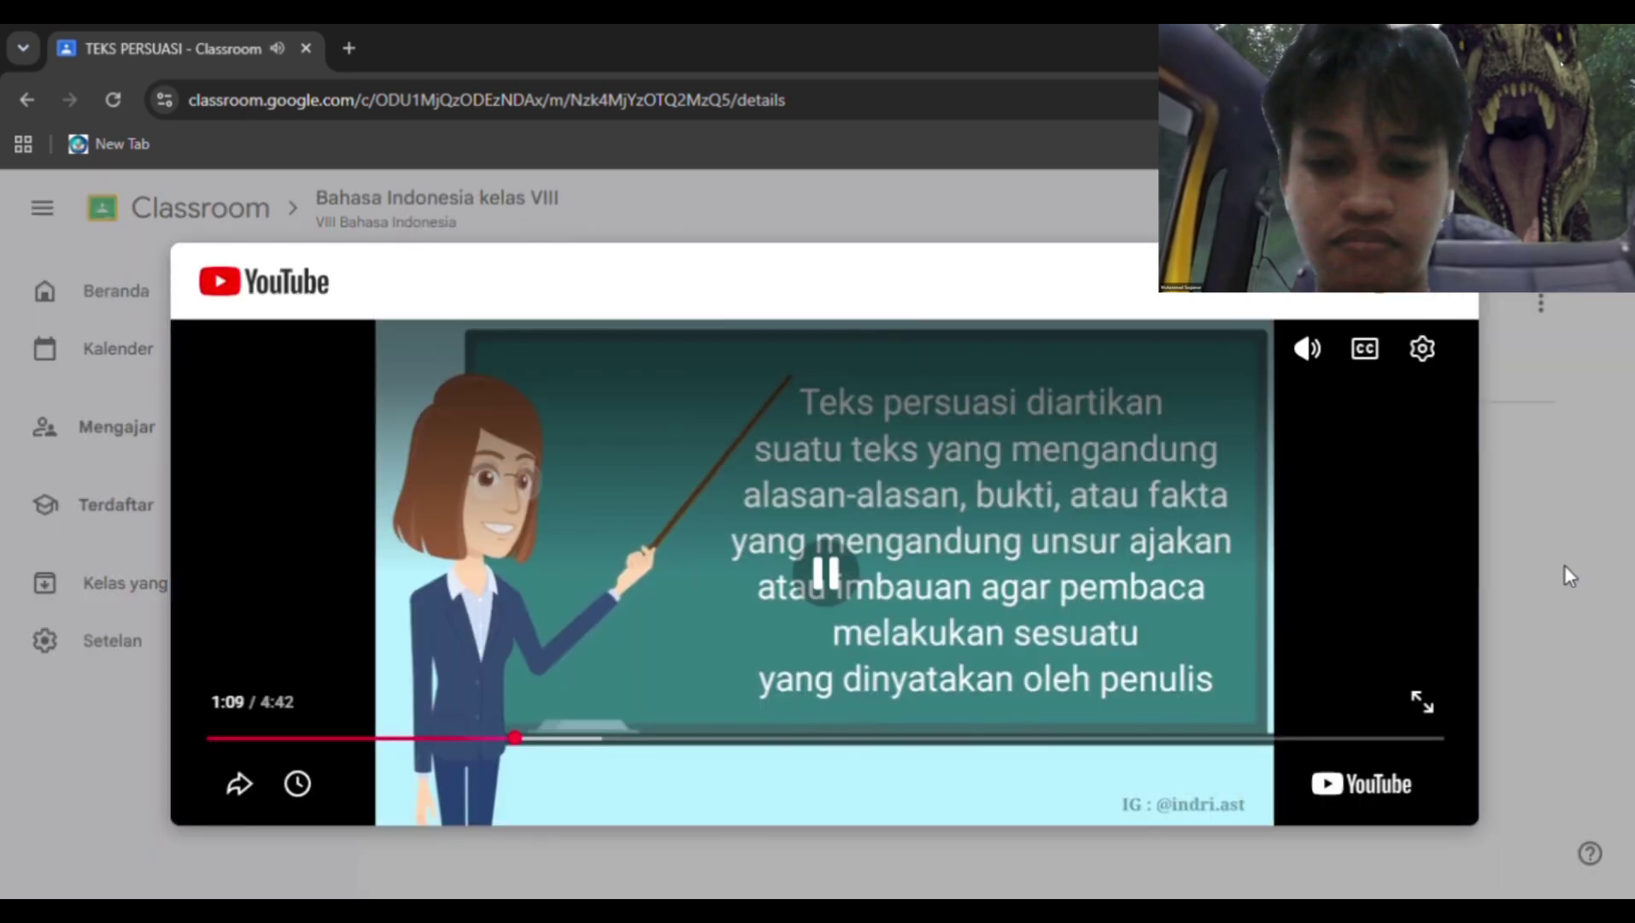
Close the video, look through the Teks Persuasi.pptx slides, and return to the classwork list with TEKS PERSUASI collapsed
left_click(1440, 299)
left_click(976, 472)
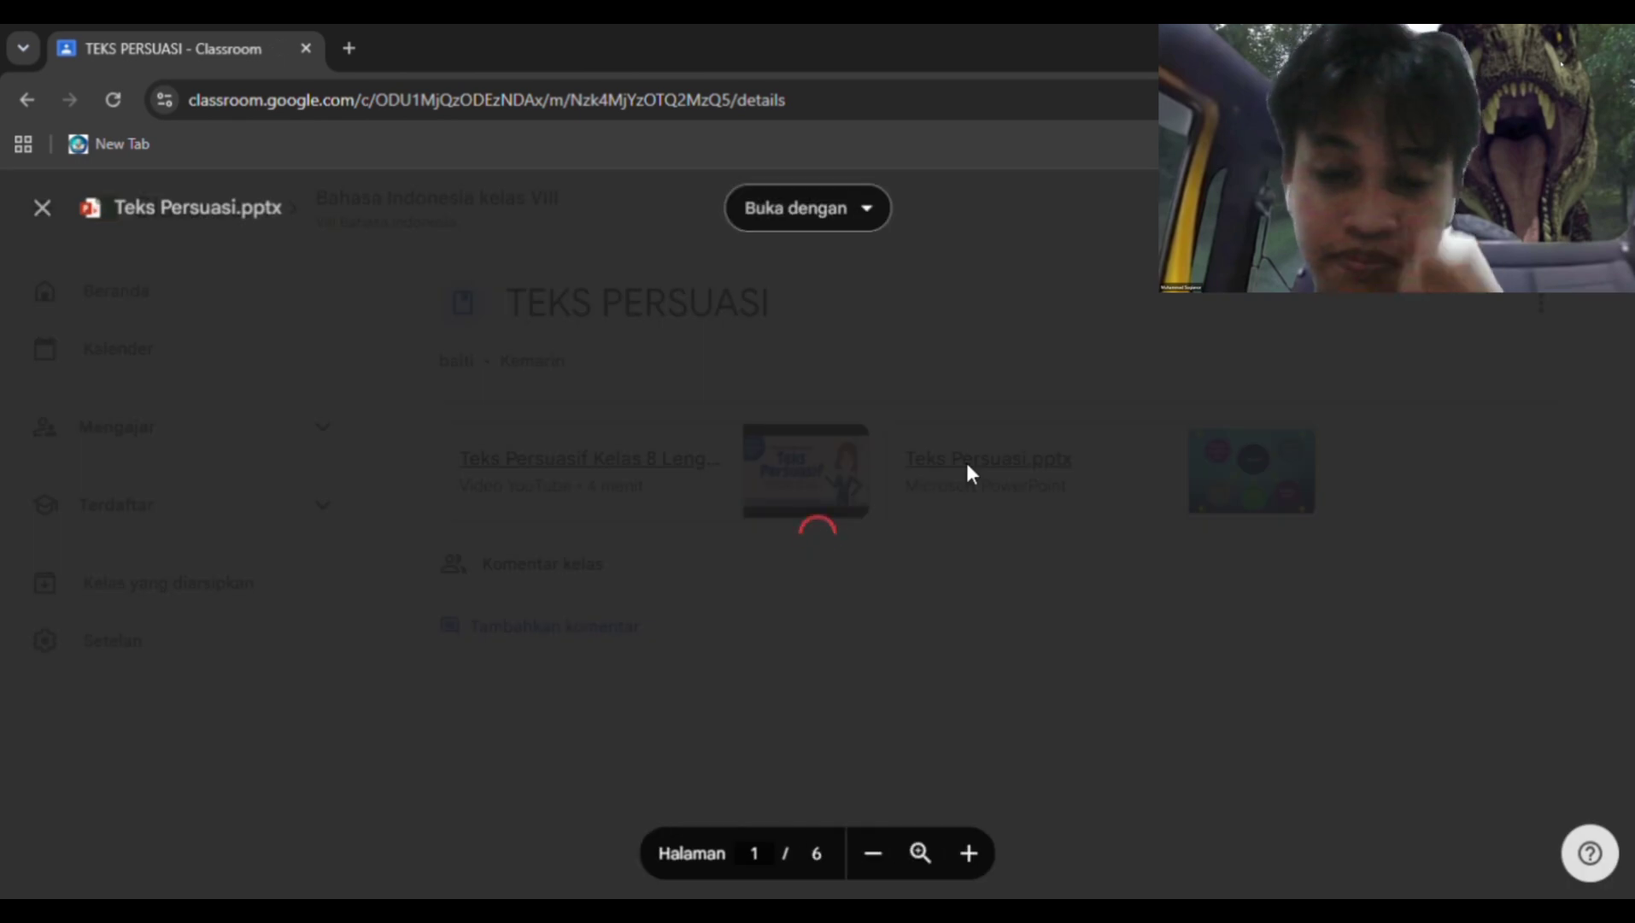
scroll(967, 468, "down", 15)
key("Escape")
key("alt+Left")
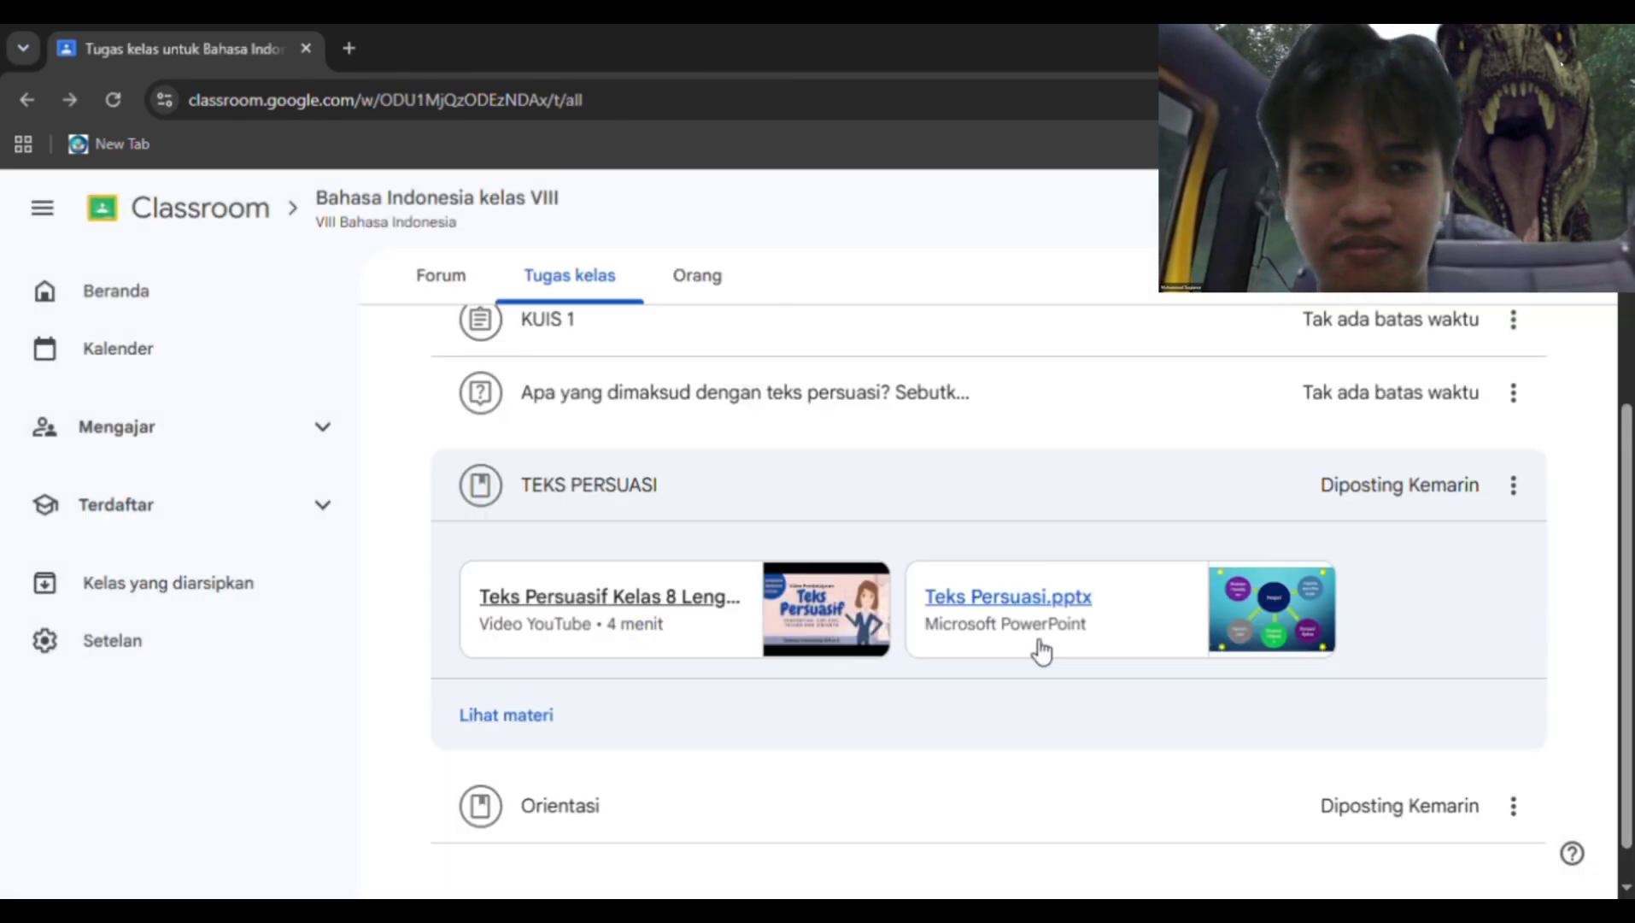
left_click(861, 509)
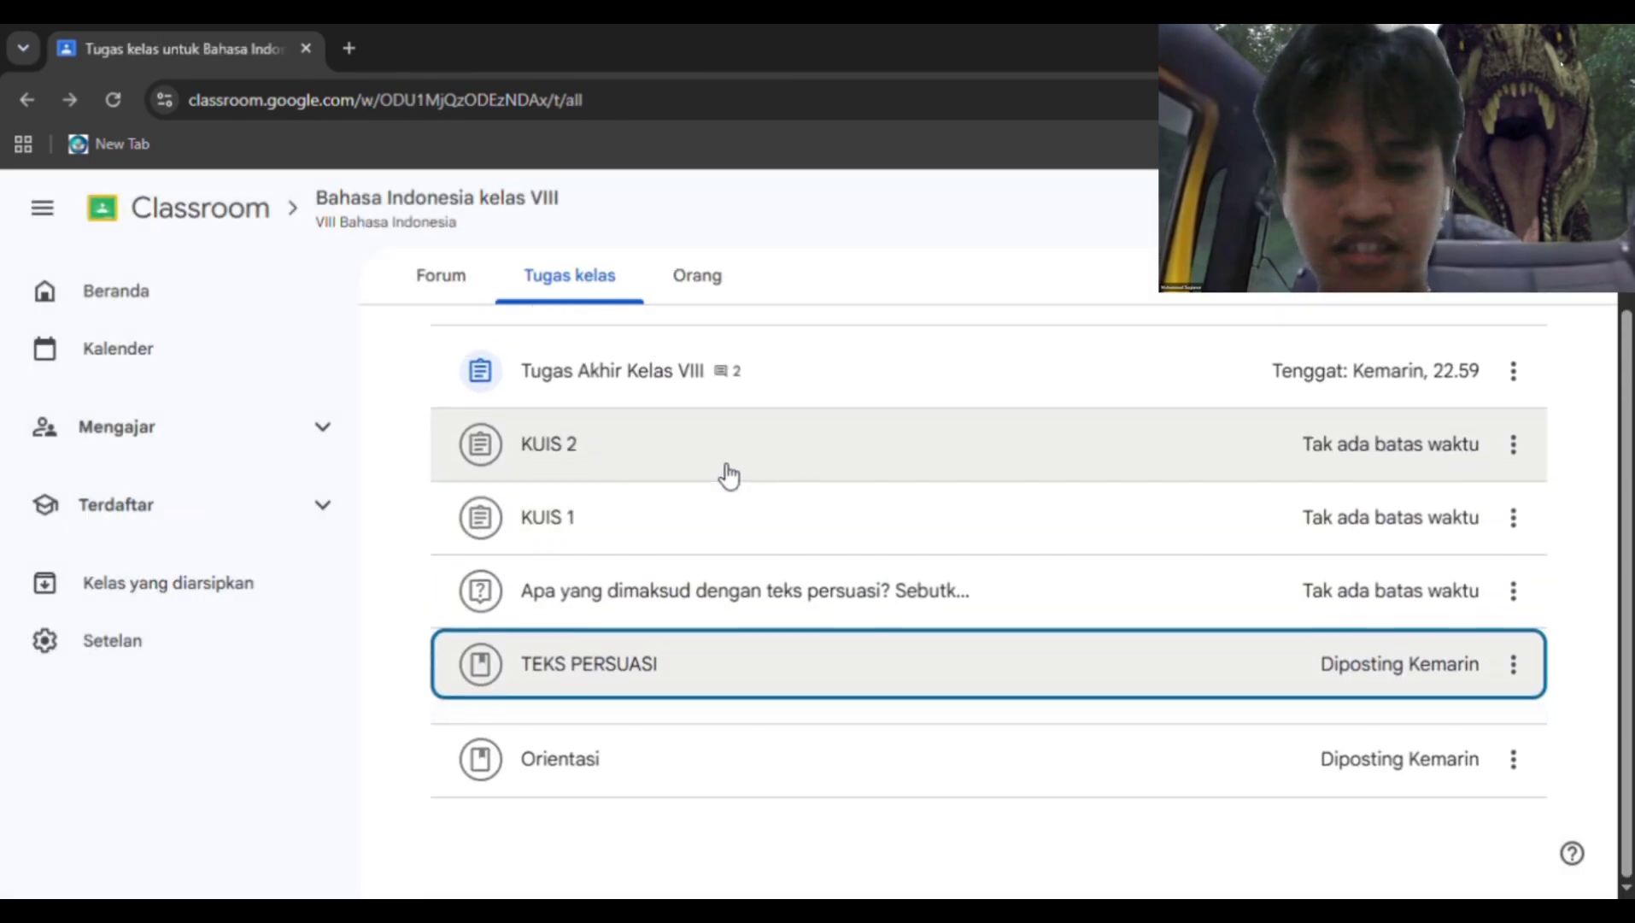
Open the question about persuasive text, review the submitted answer, and return to the classwork list with the question collapsed
left_click(706, 613)
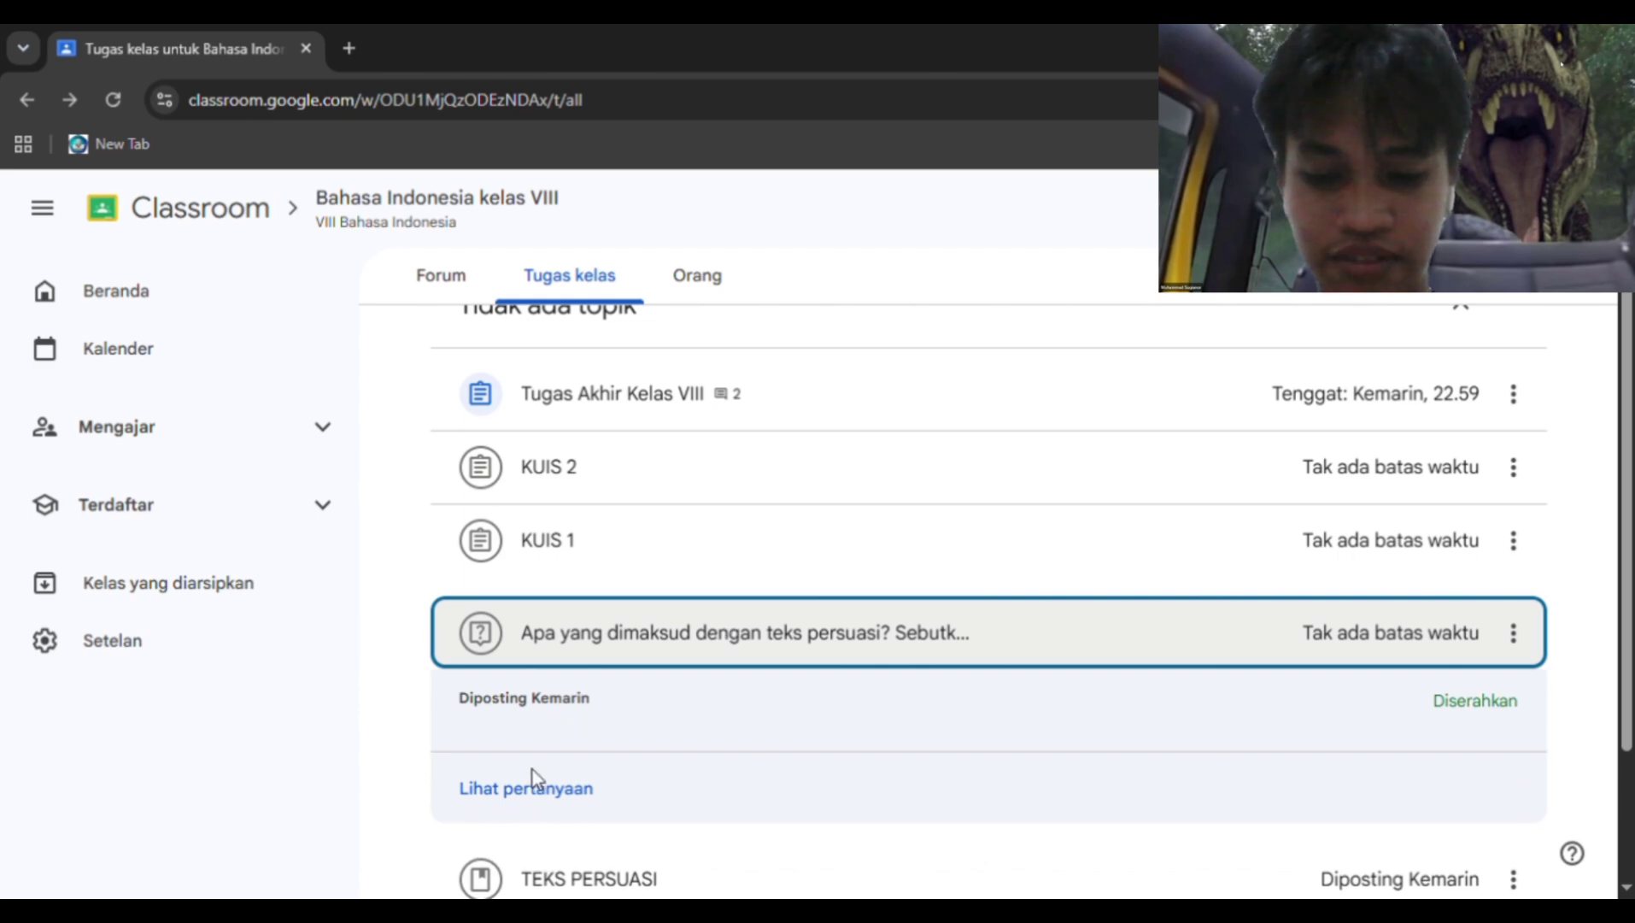
left_click(528, 791)
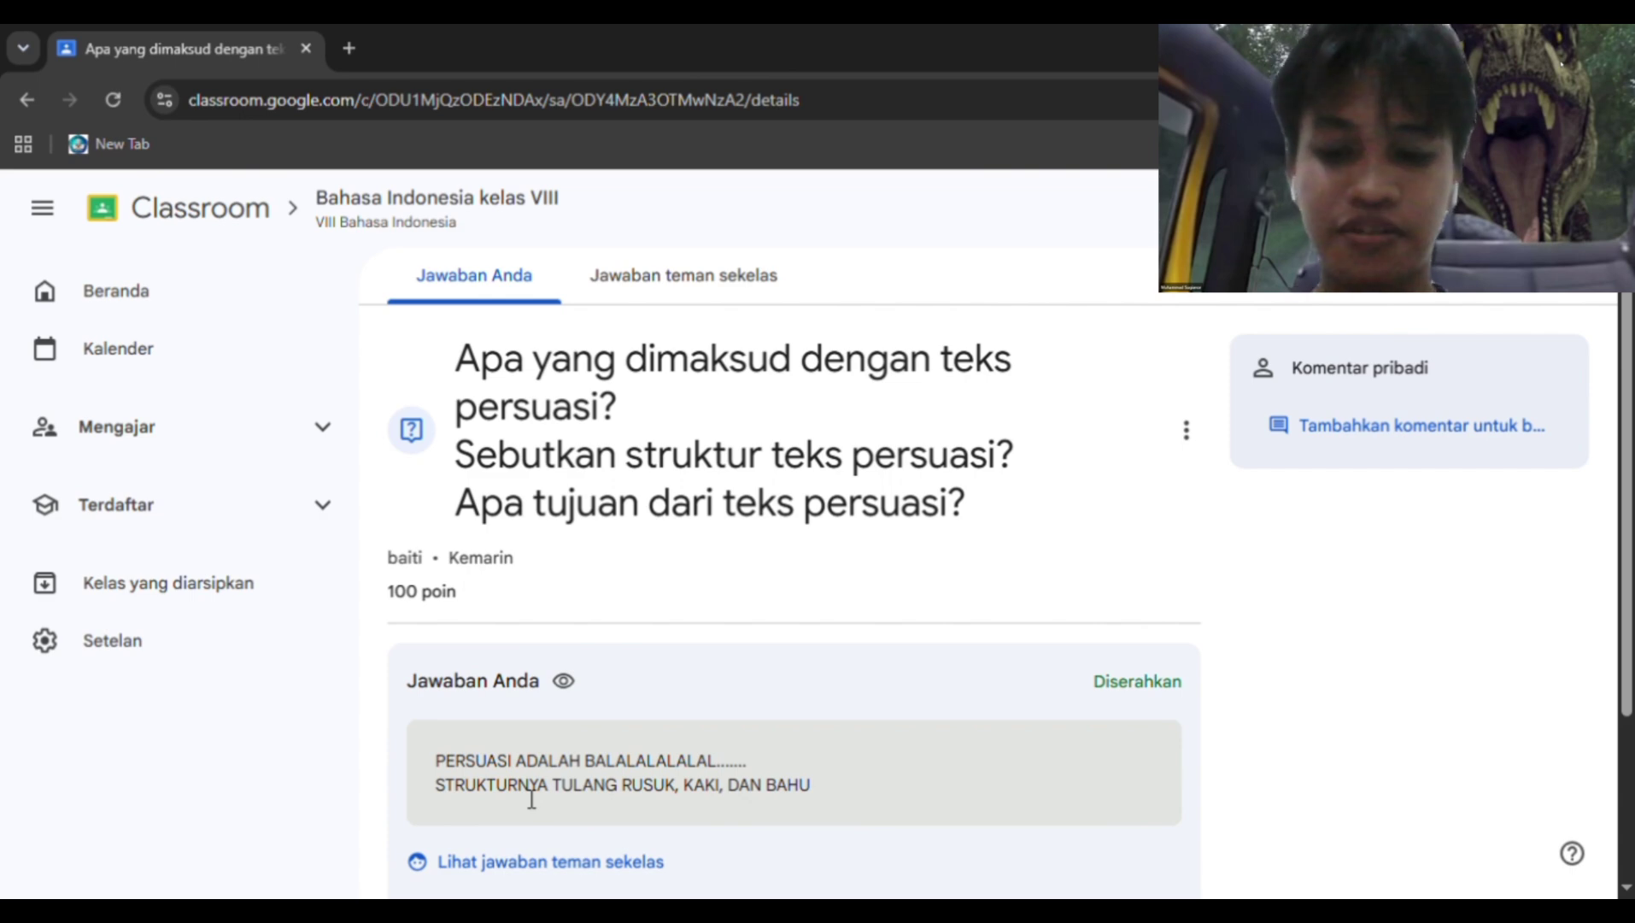
scroll(885, 576, "down", 1)
scroll(881, 570, "down", 1)
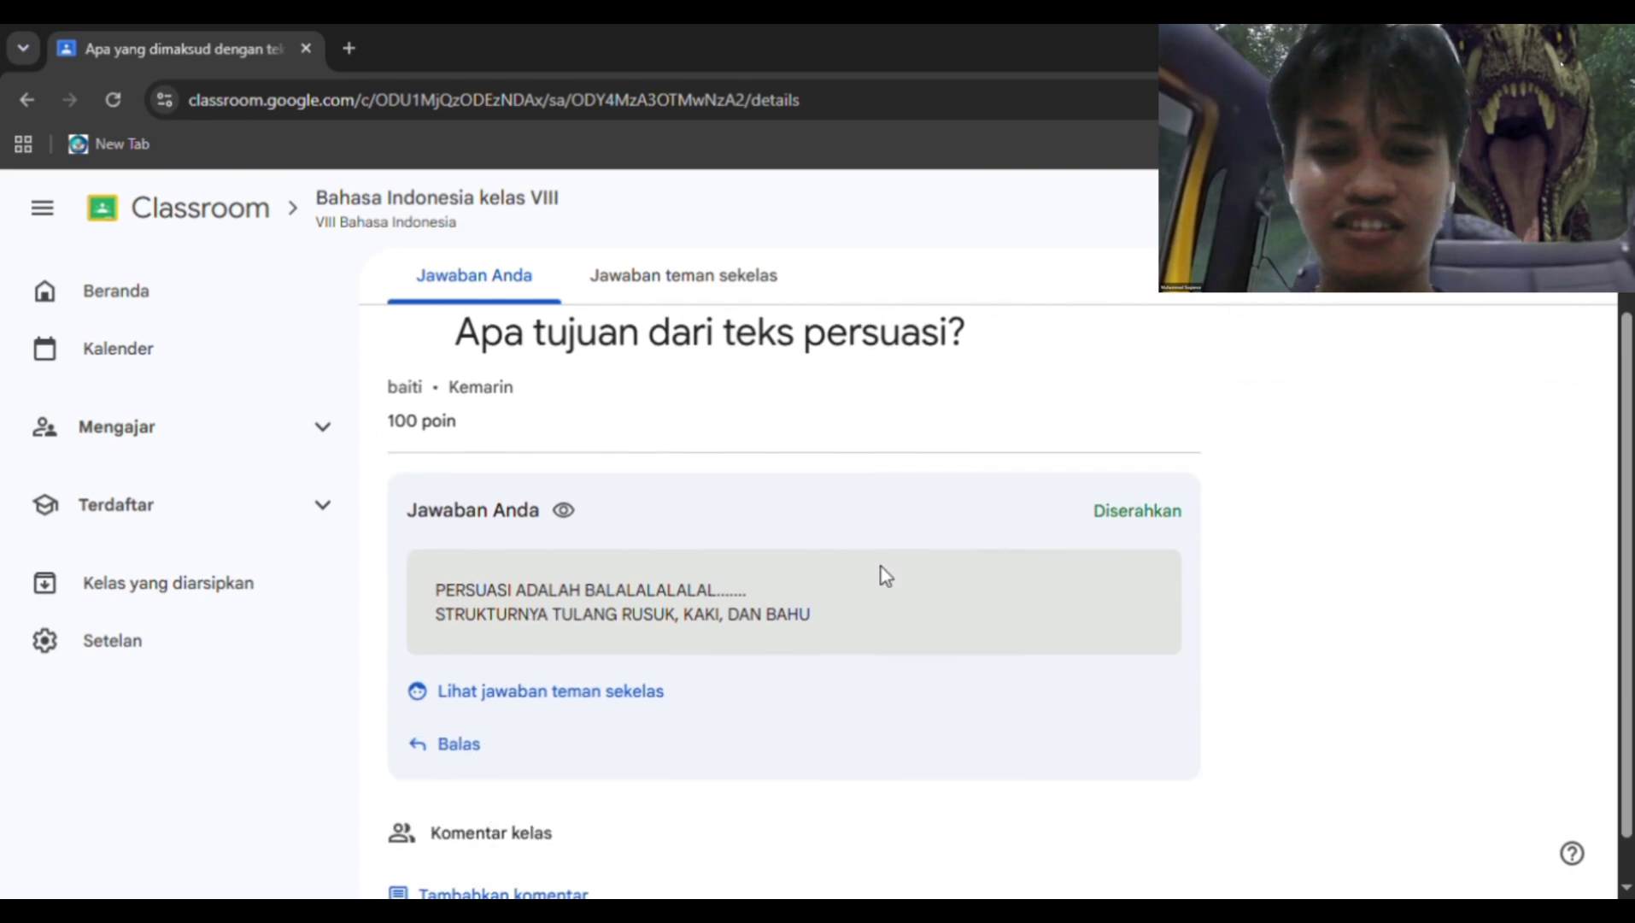
scroll(882, 570, "up", 2)
scroll(885, 575, "down", 2)
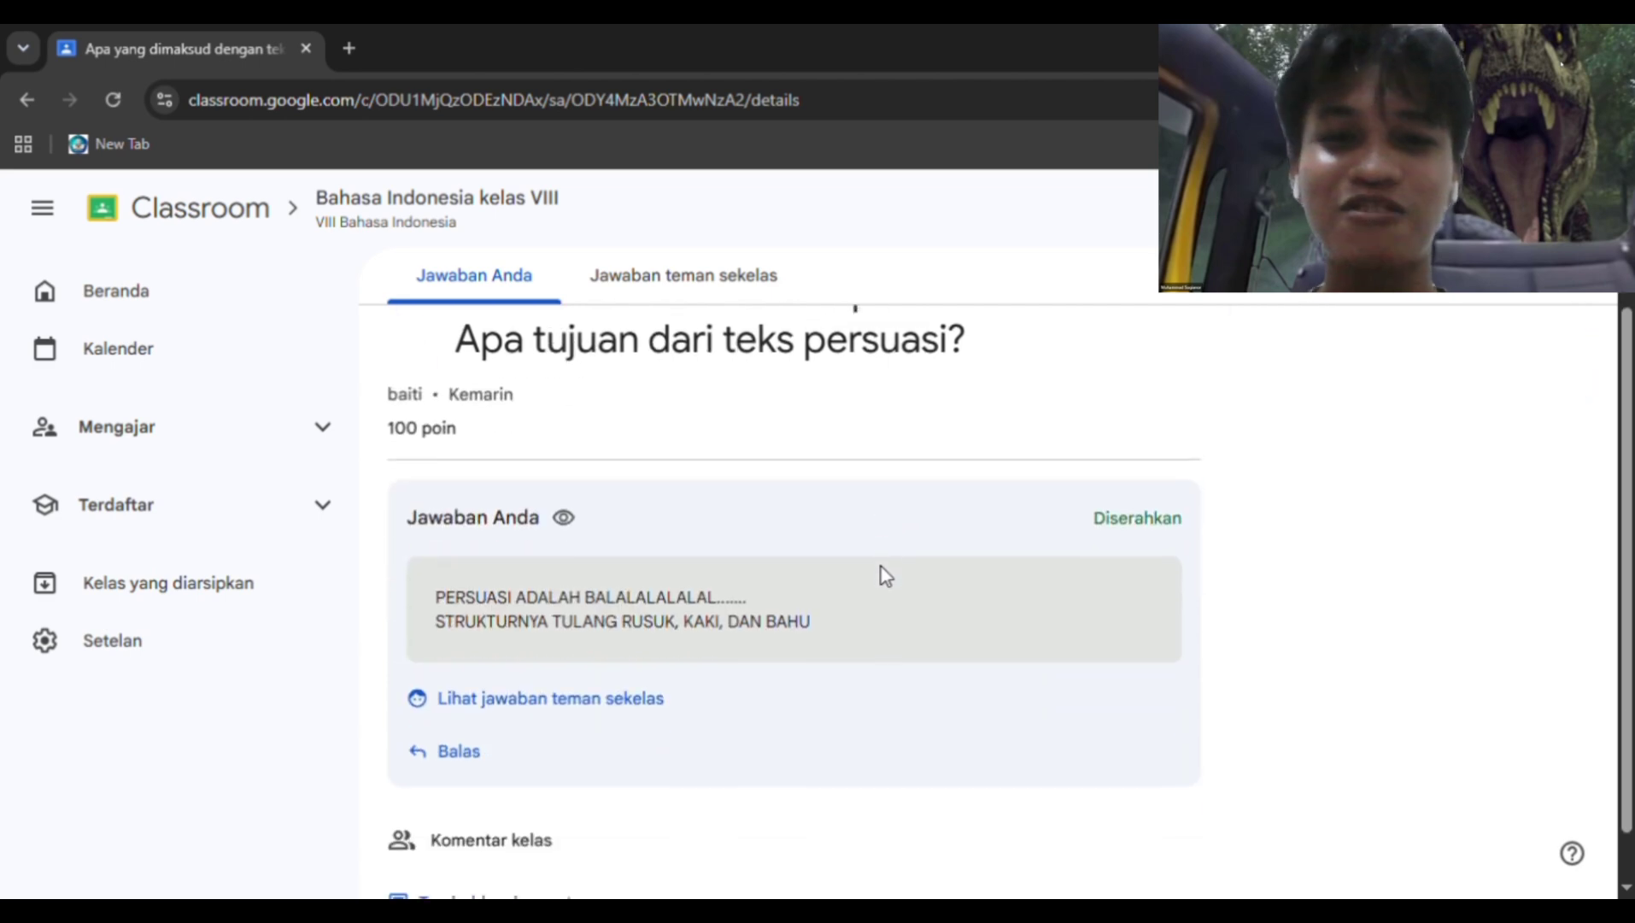
scroll(880, 566, "left", 3)
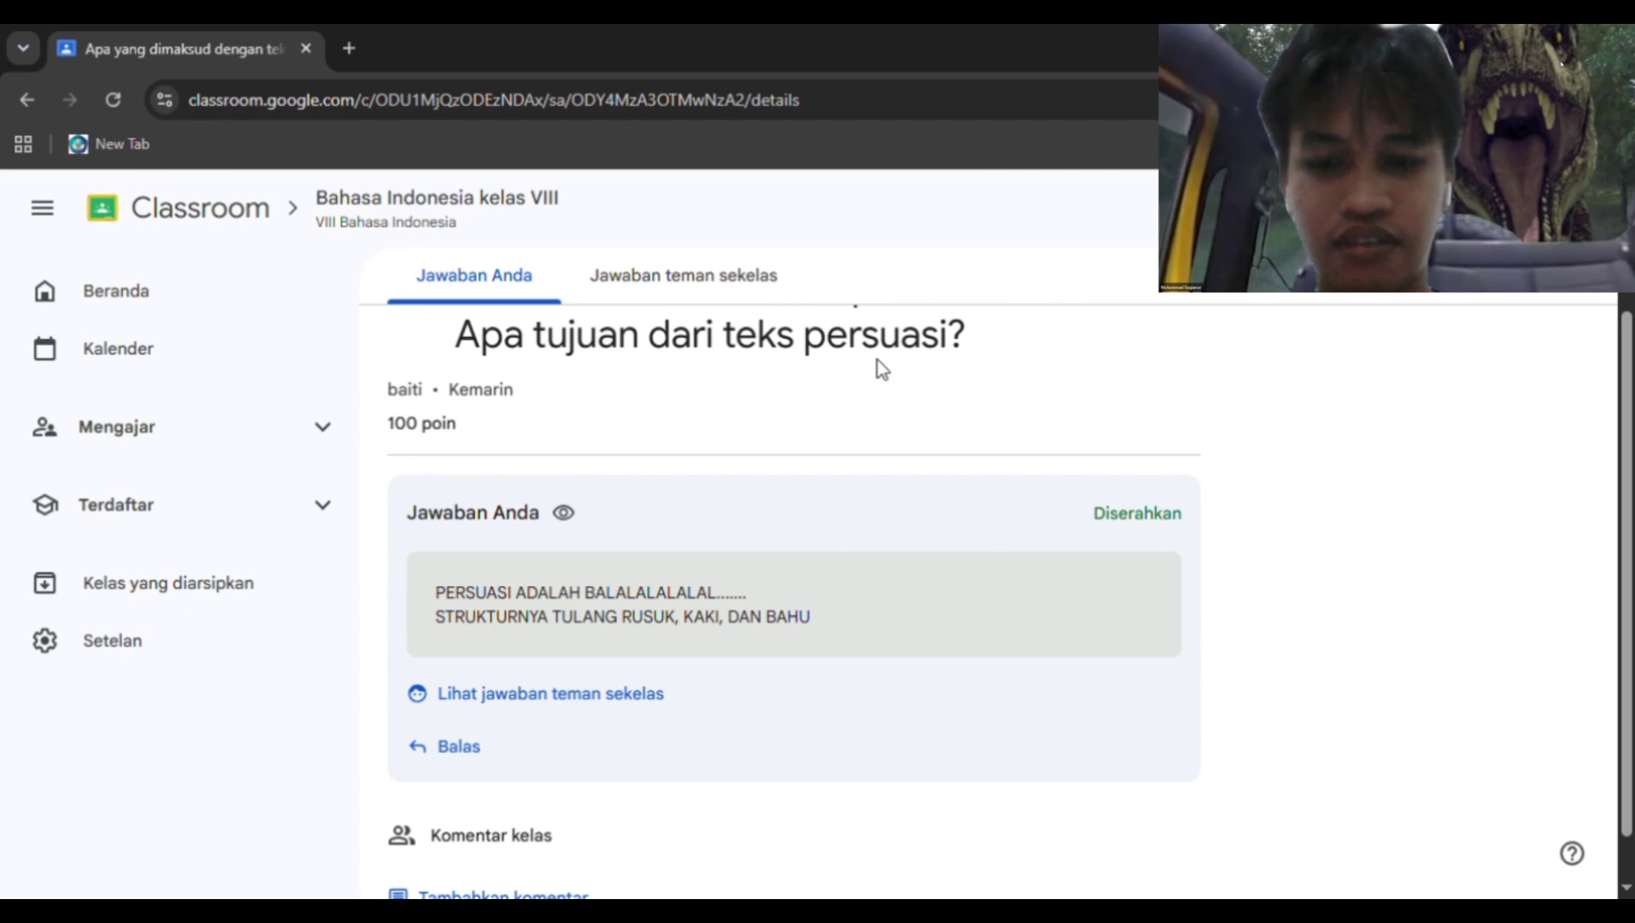
scroll(877, 360, "up", 2)
scroll(538, 427, "left", 3)
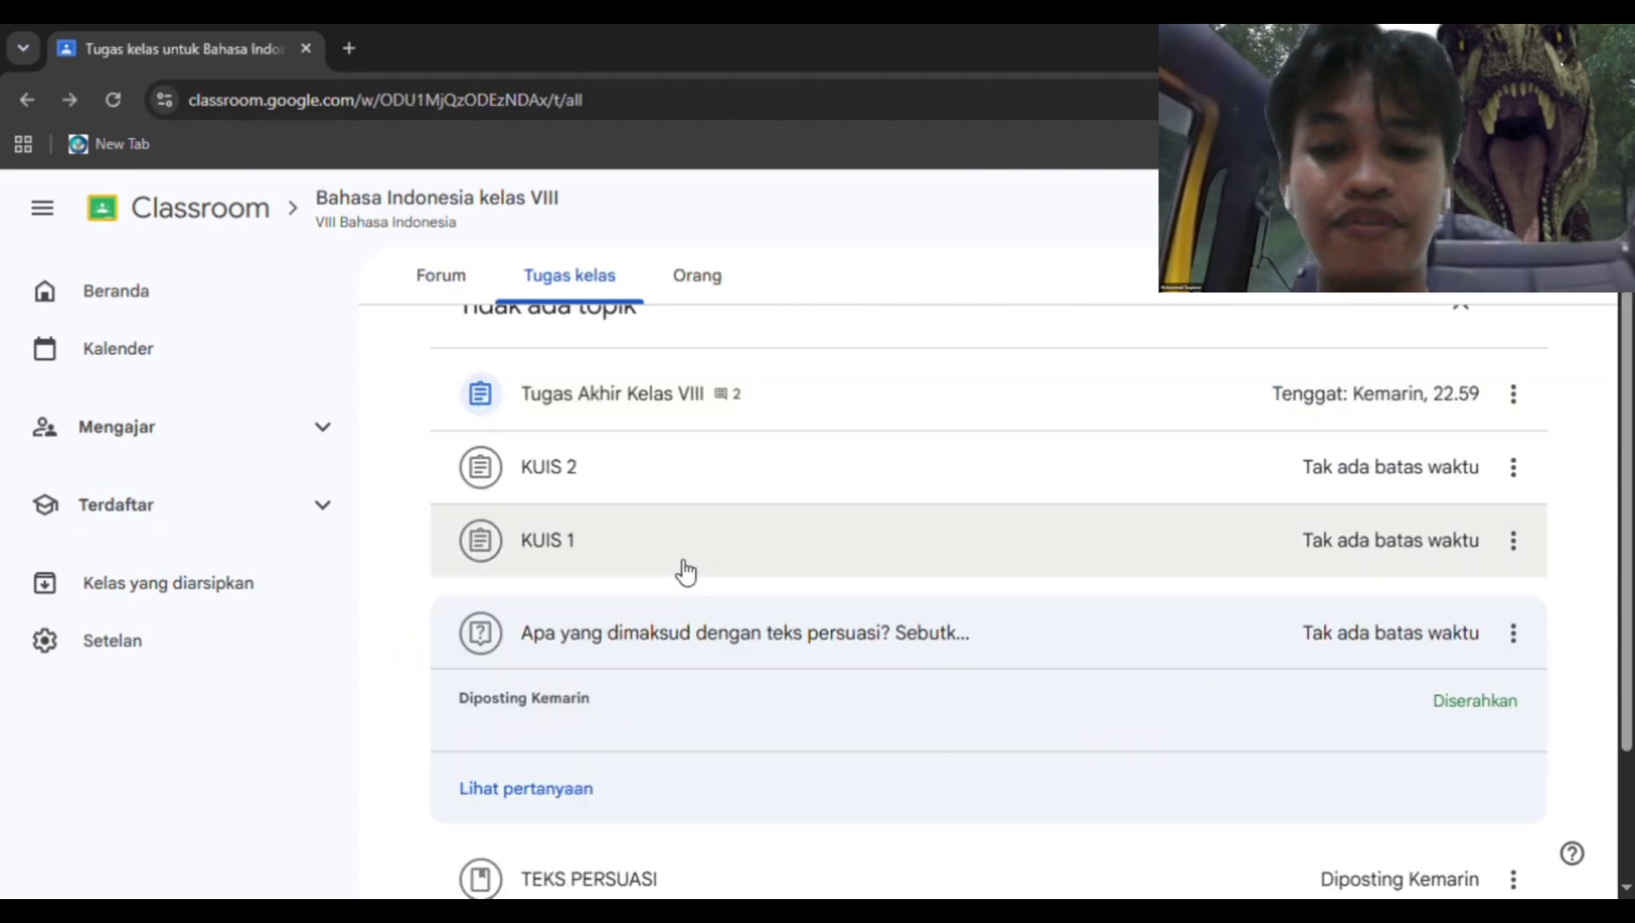
left_click(777, 628)
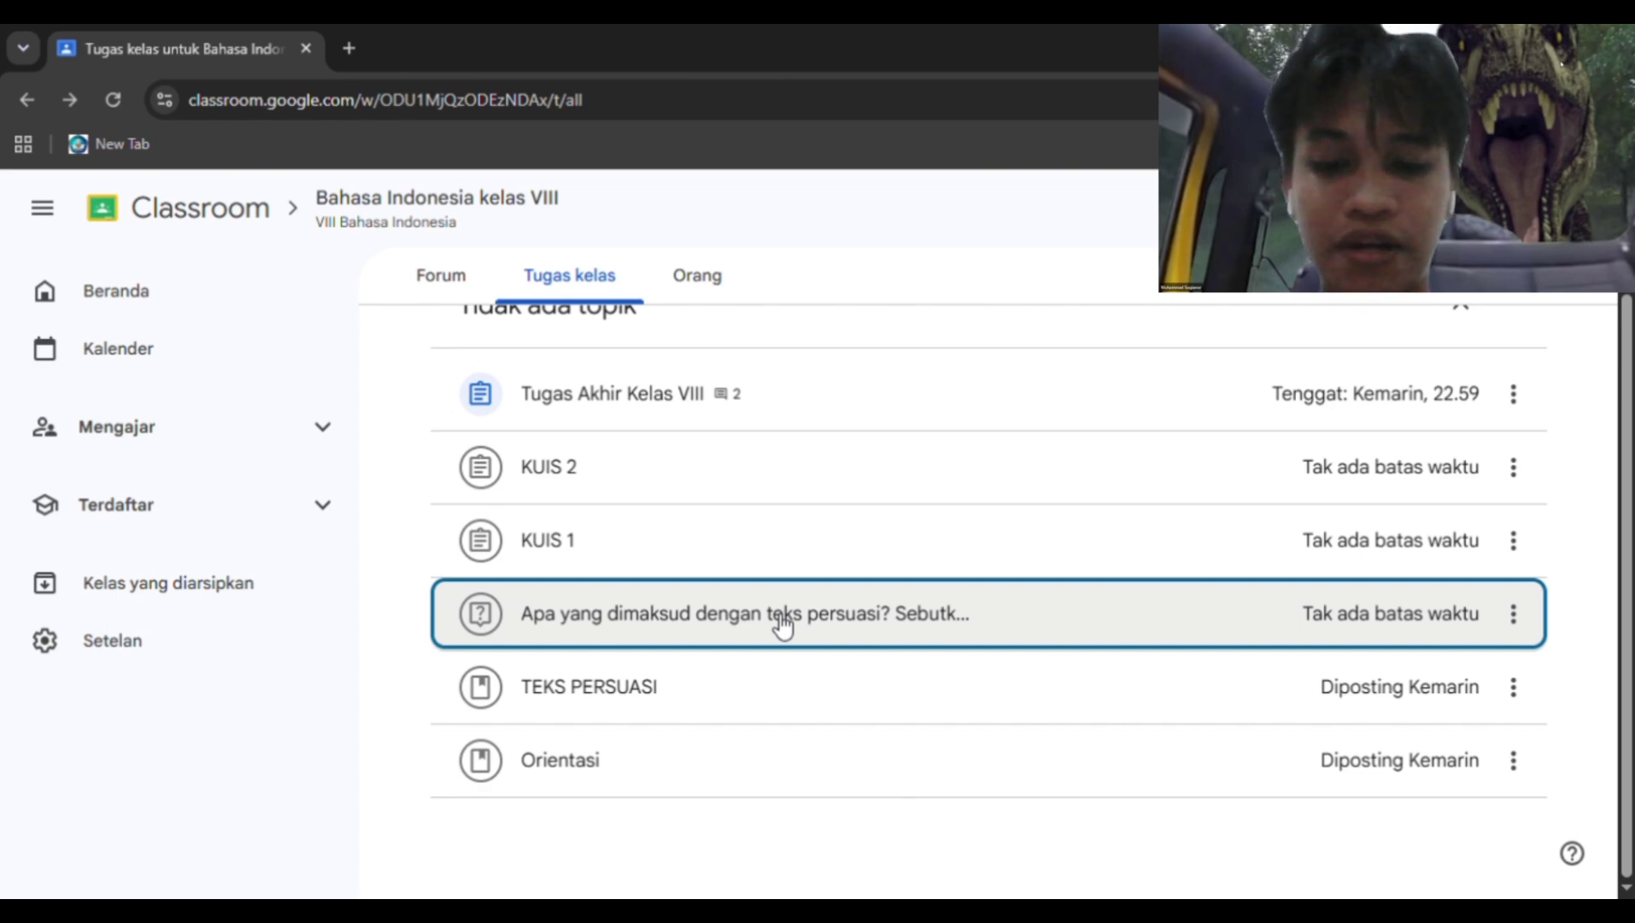
Expand KUIS 1, open its attached Wayground quiz link, and close the quiz page
left_click(660, 556)
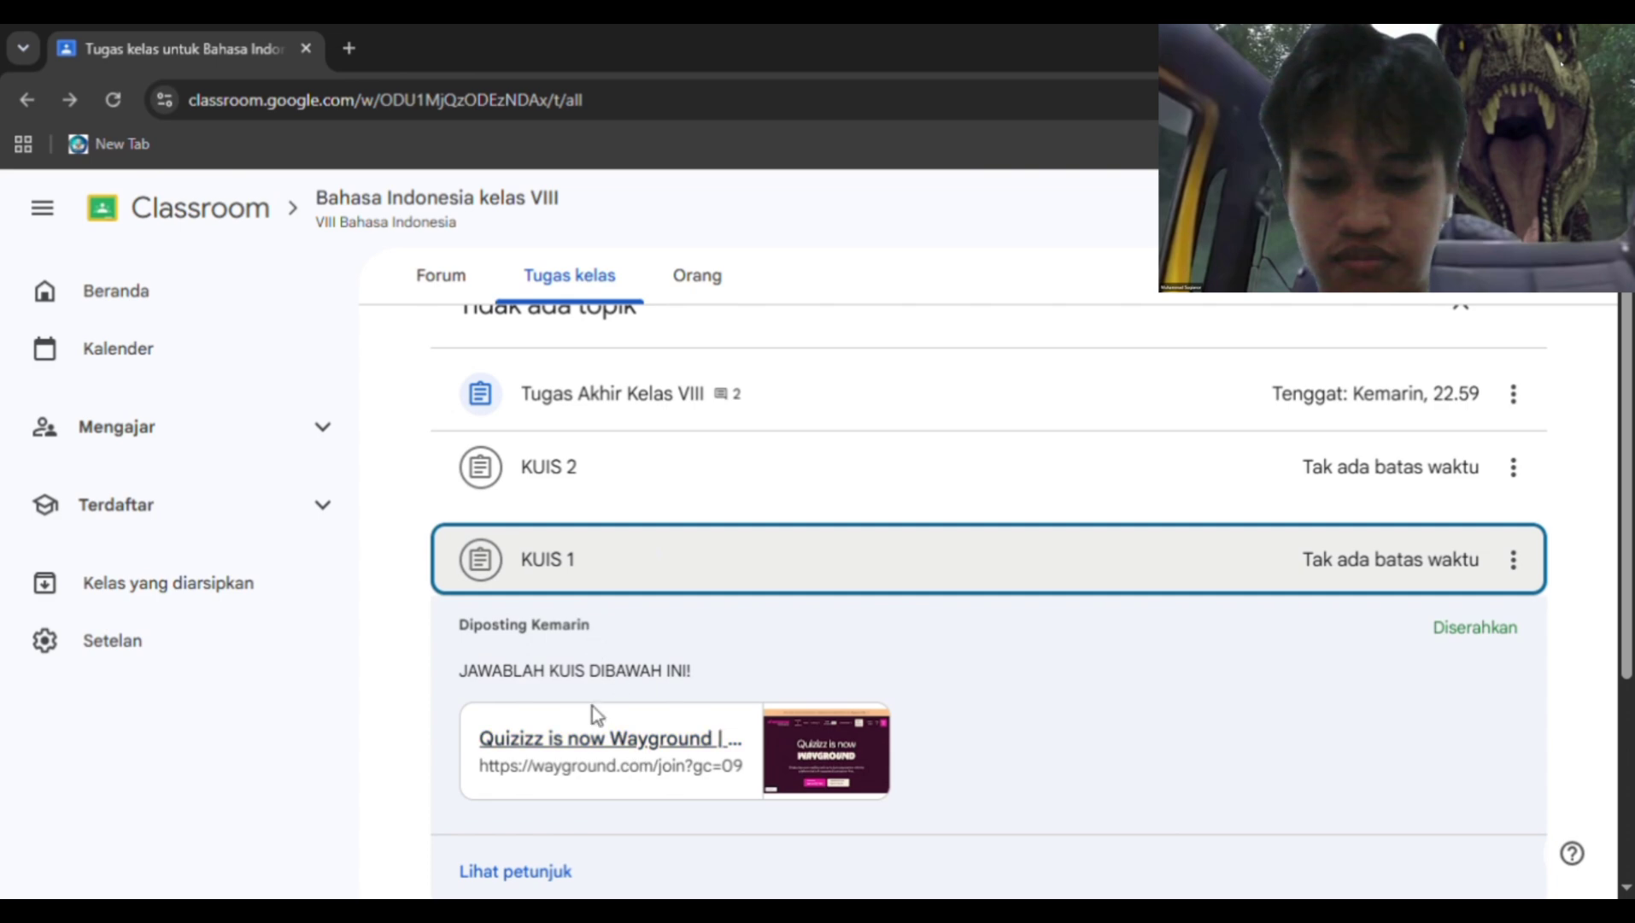
left_click(546, 737)
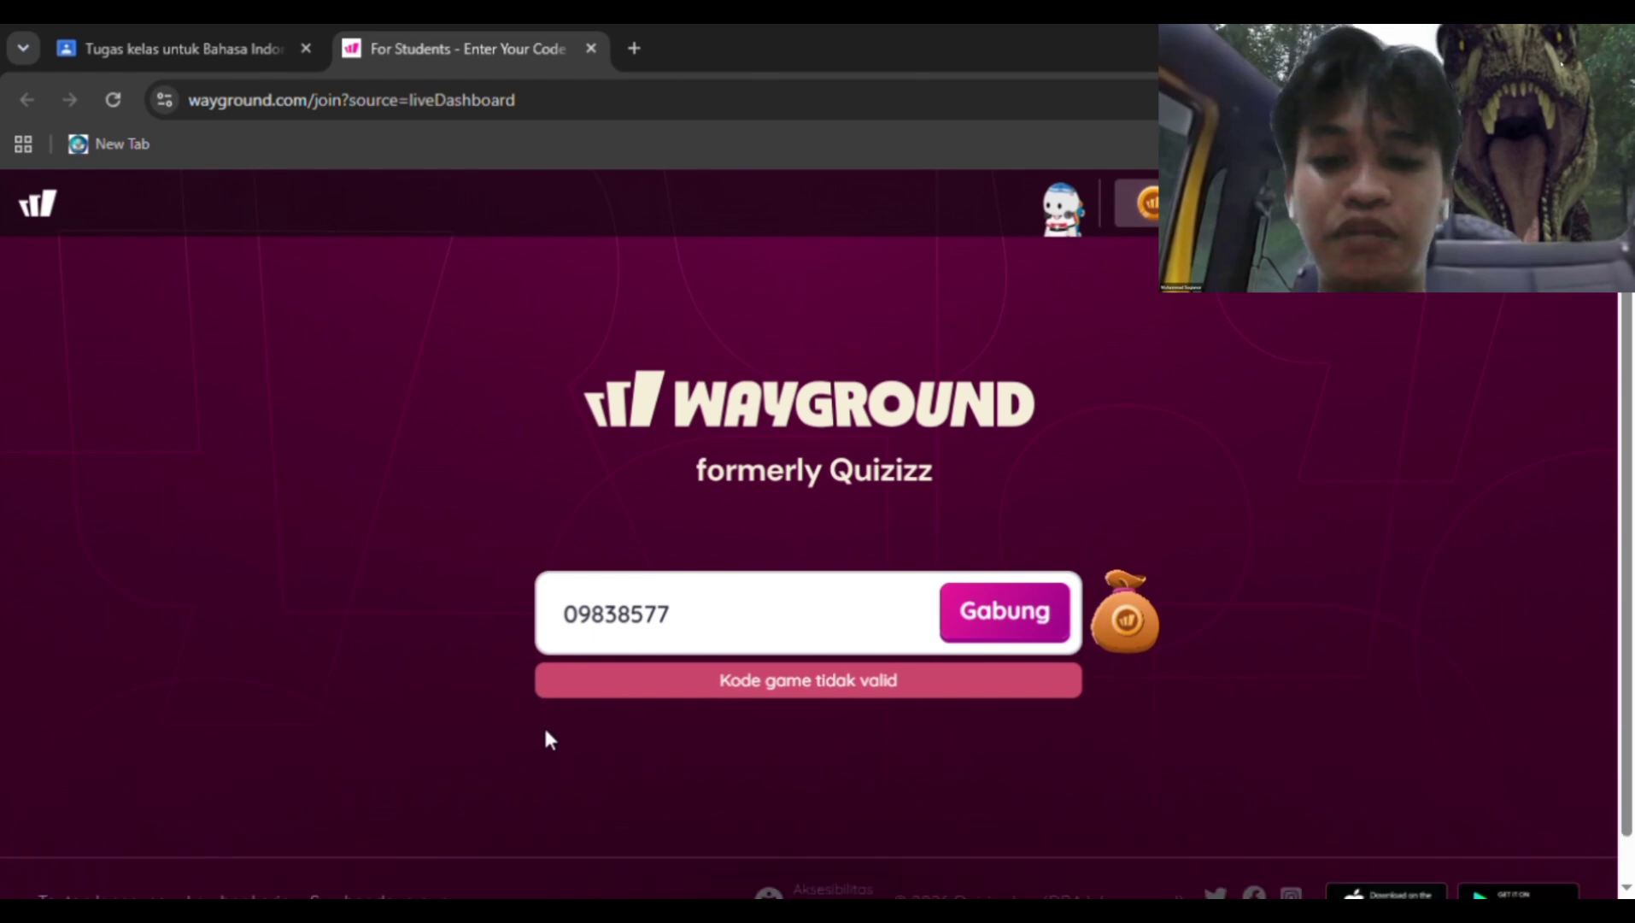
left_click(590, 49)
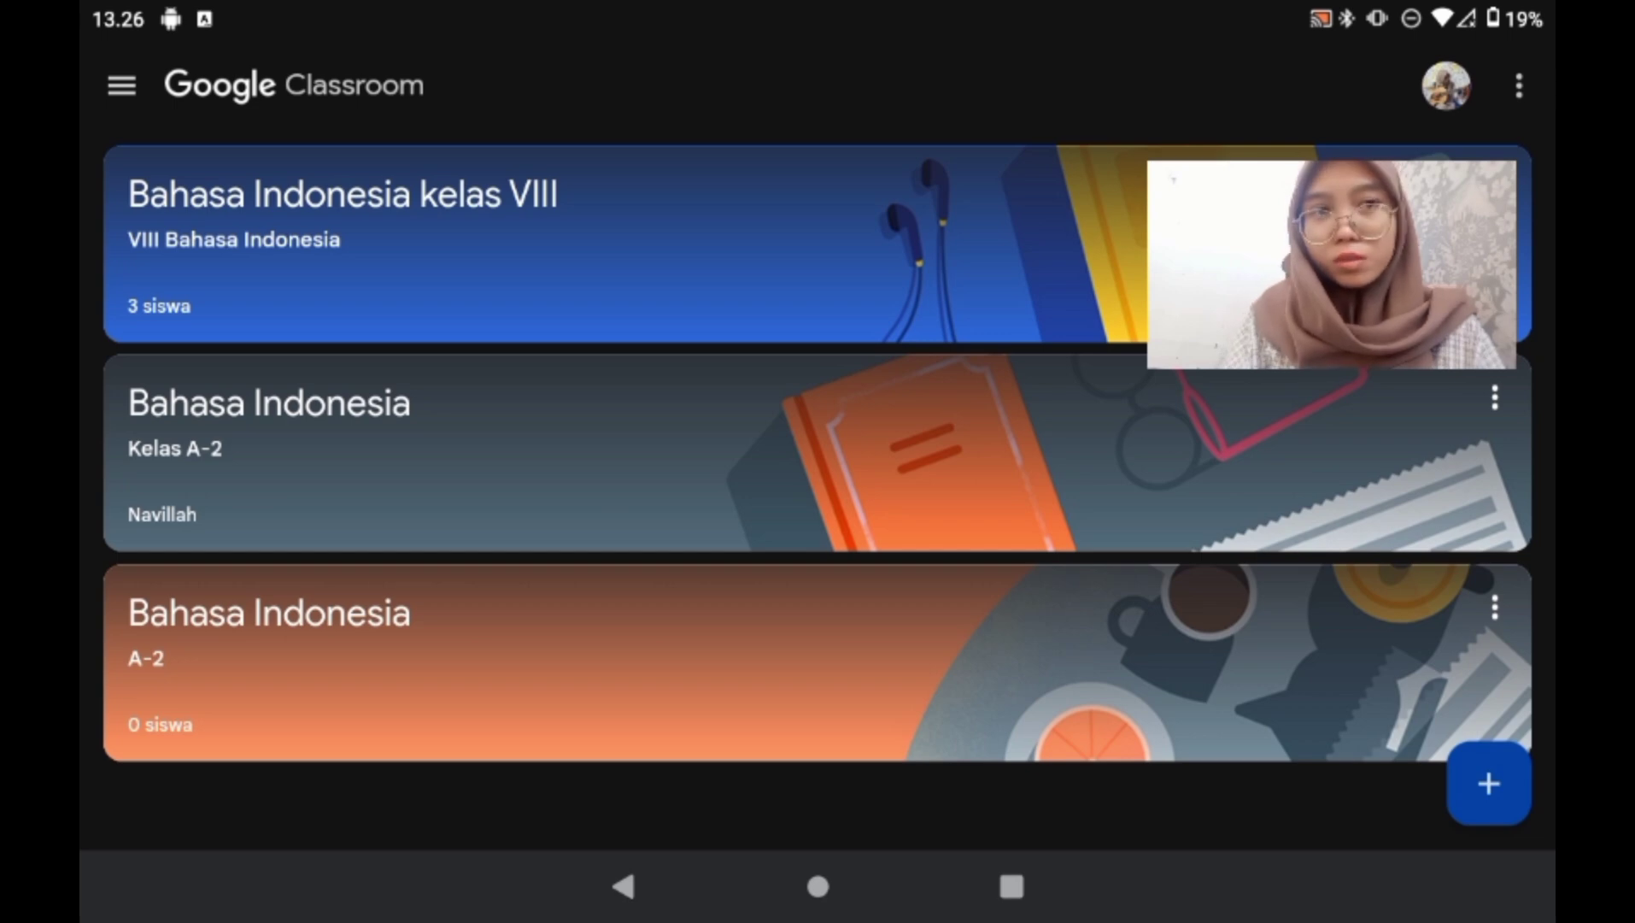
Open the Bahasa Indonesia kelas VIII class in the Google Classroom mobile app and read its welcome announcement
left_click(222, 241)
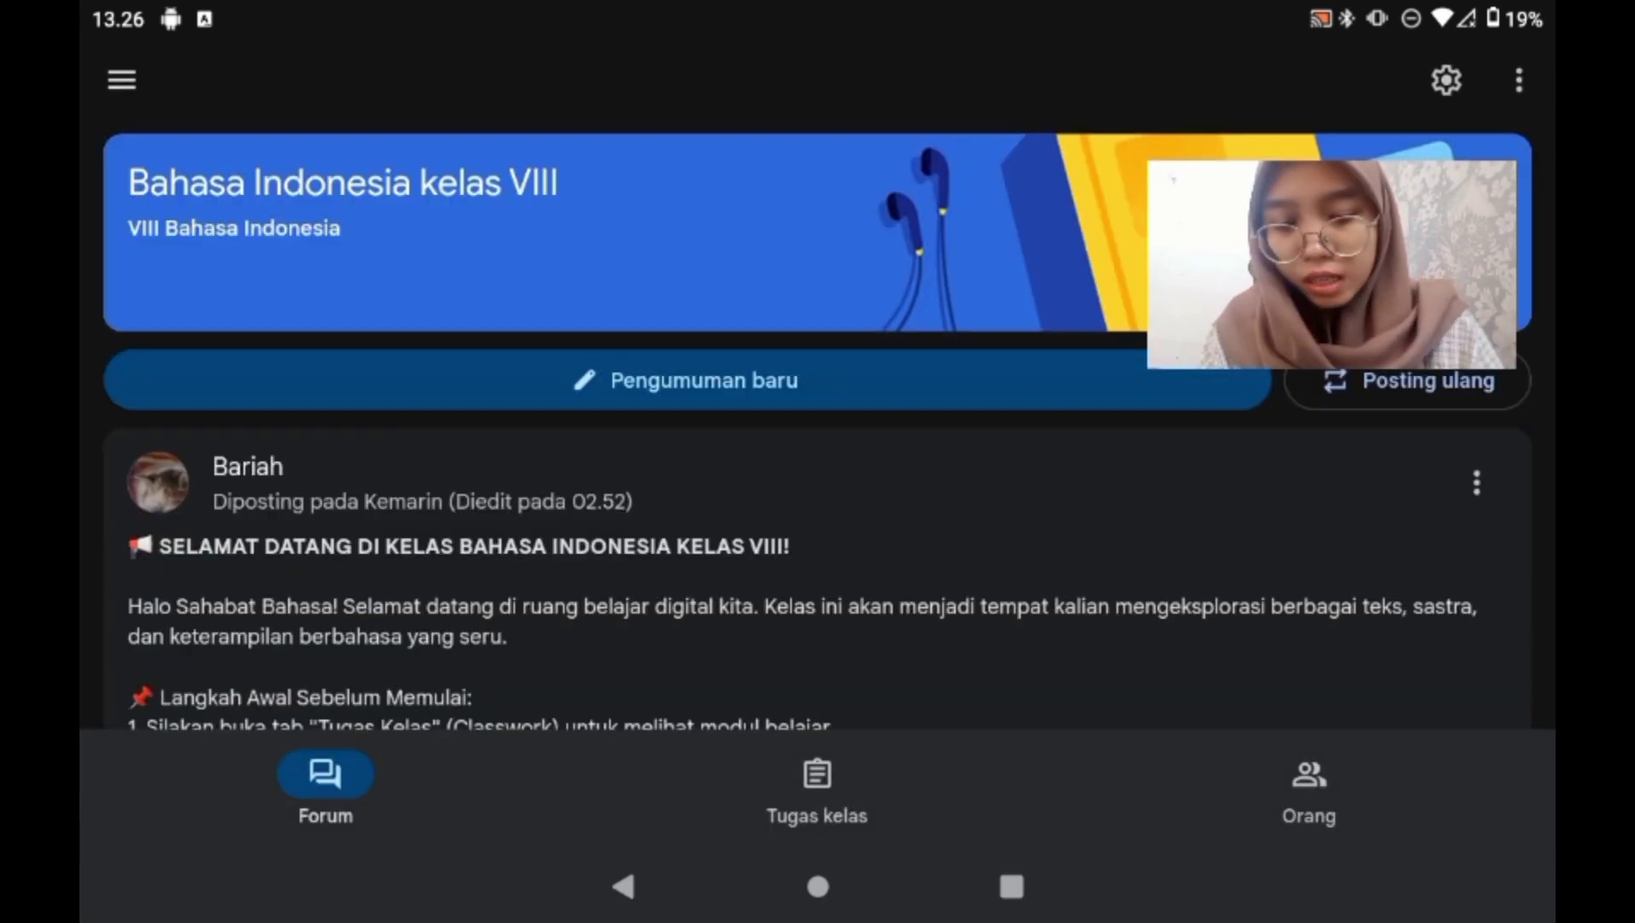
left_click_drag(255, 609, 255, 547)
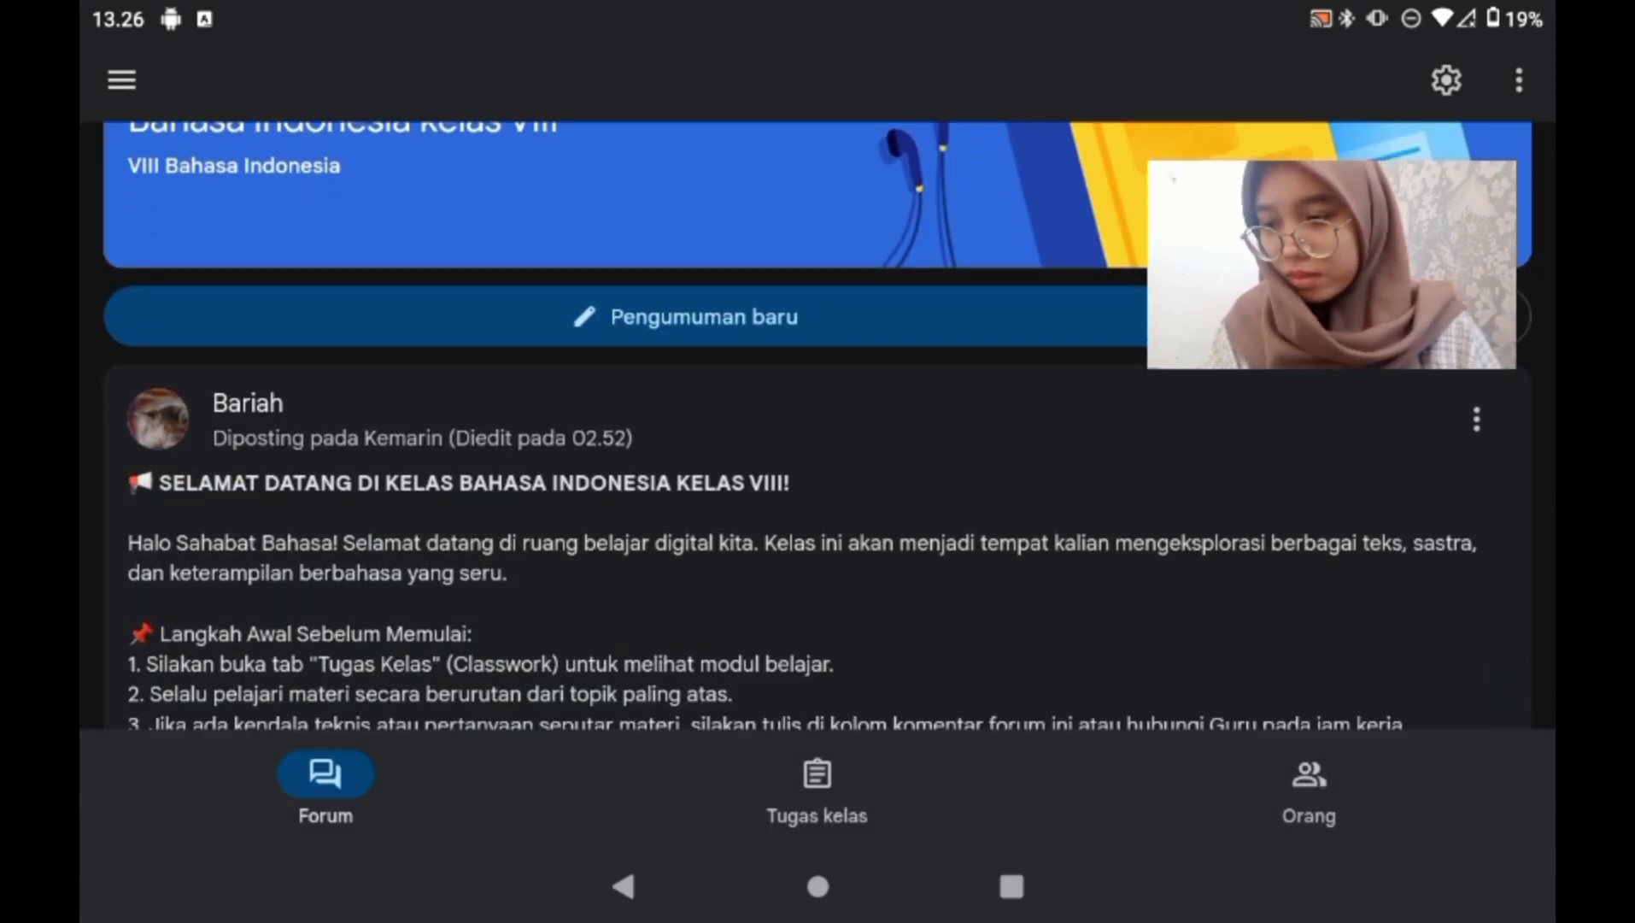
left_click_drag(222, 684, 222, 595)
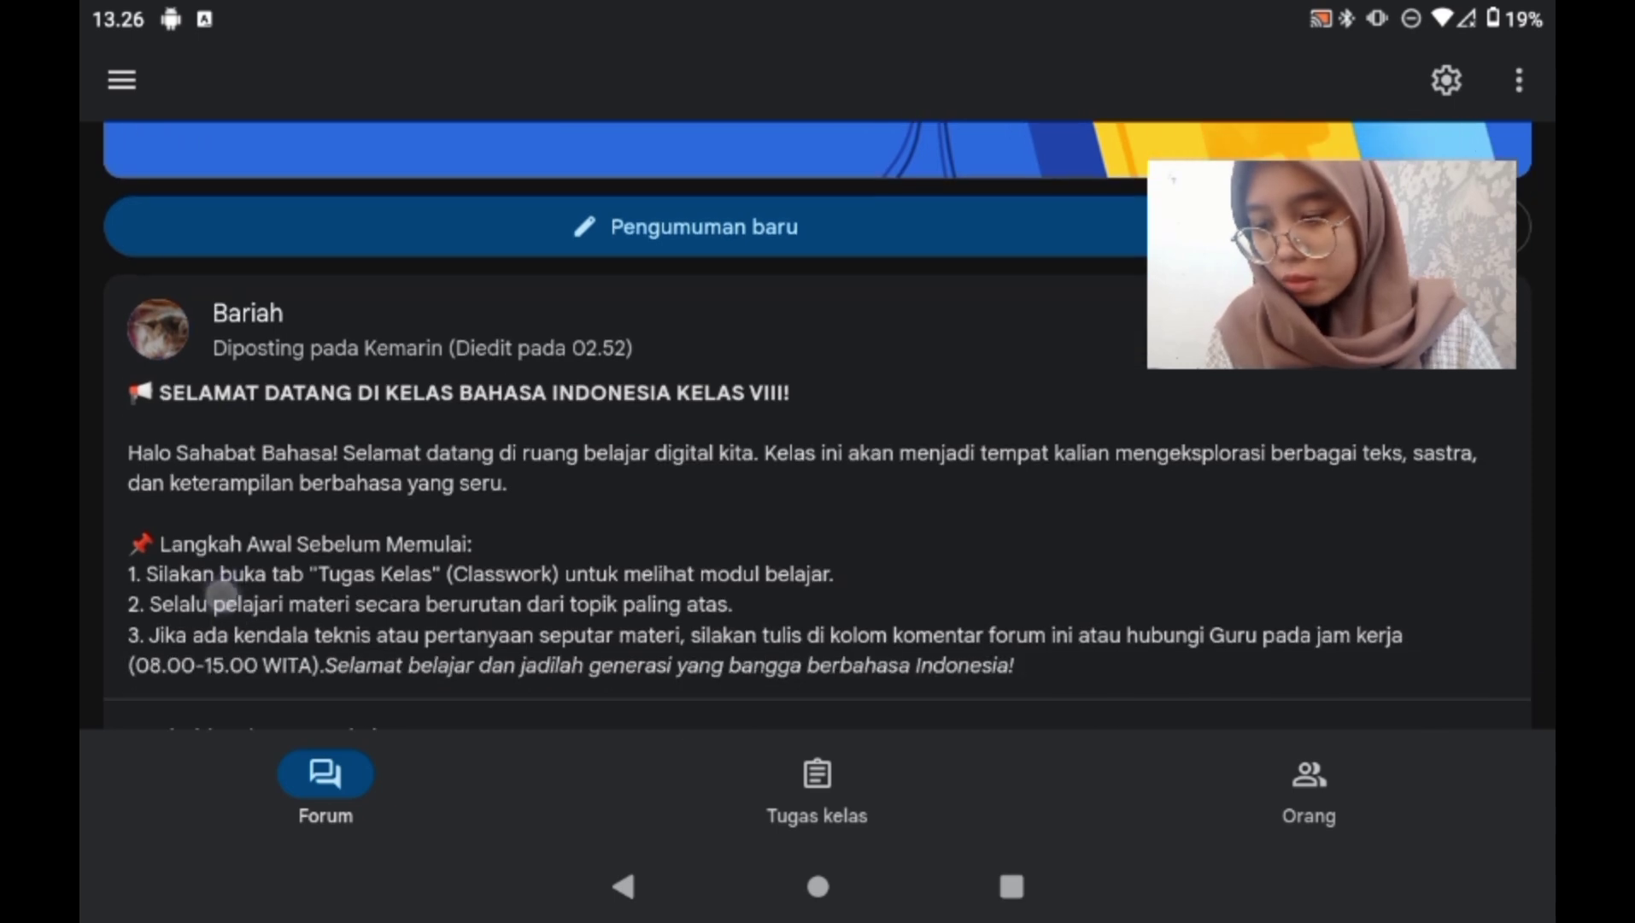
Start a new Pertanyaan in the class's Tugas kelas list and ready its title for text entry
left_click(816, 784)
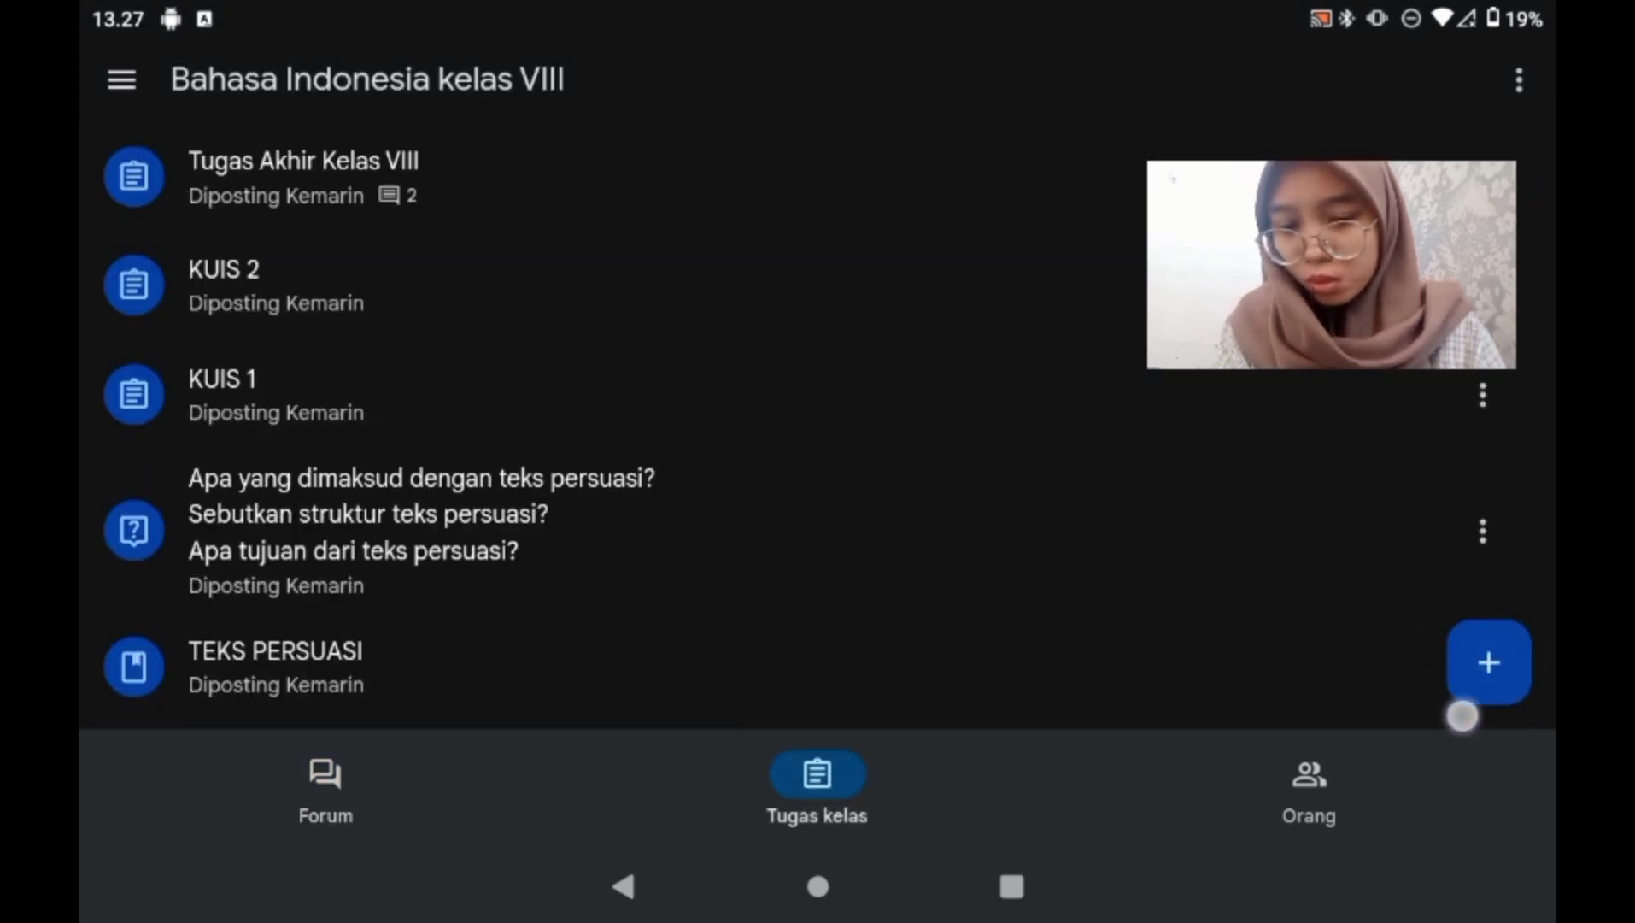
left_click(1493, 677)
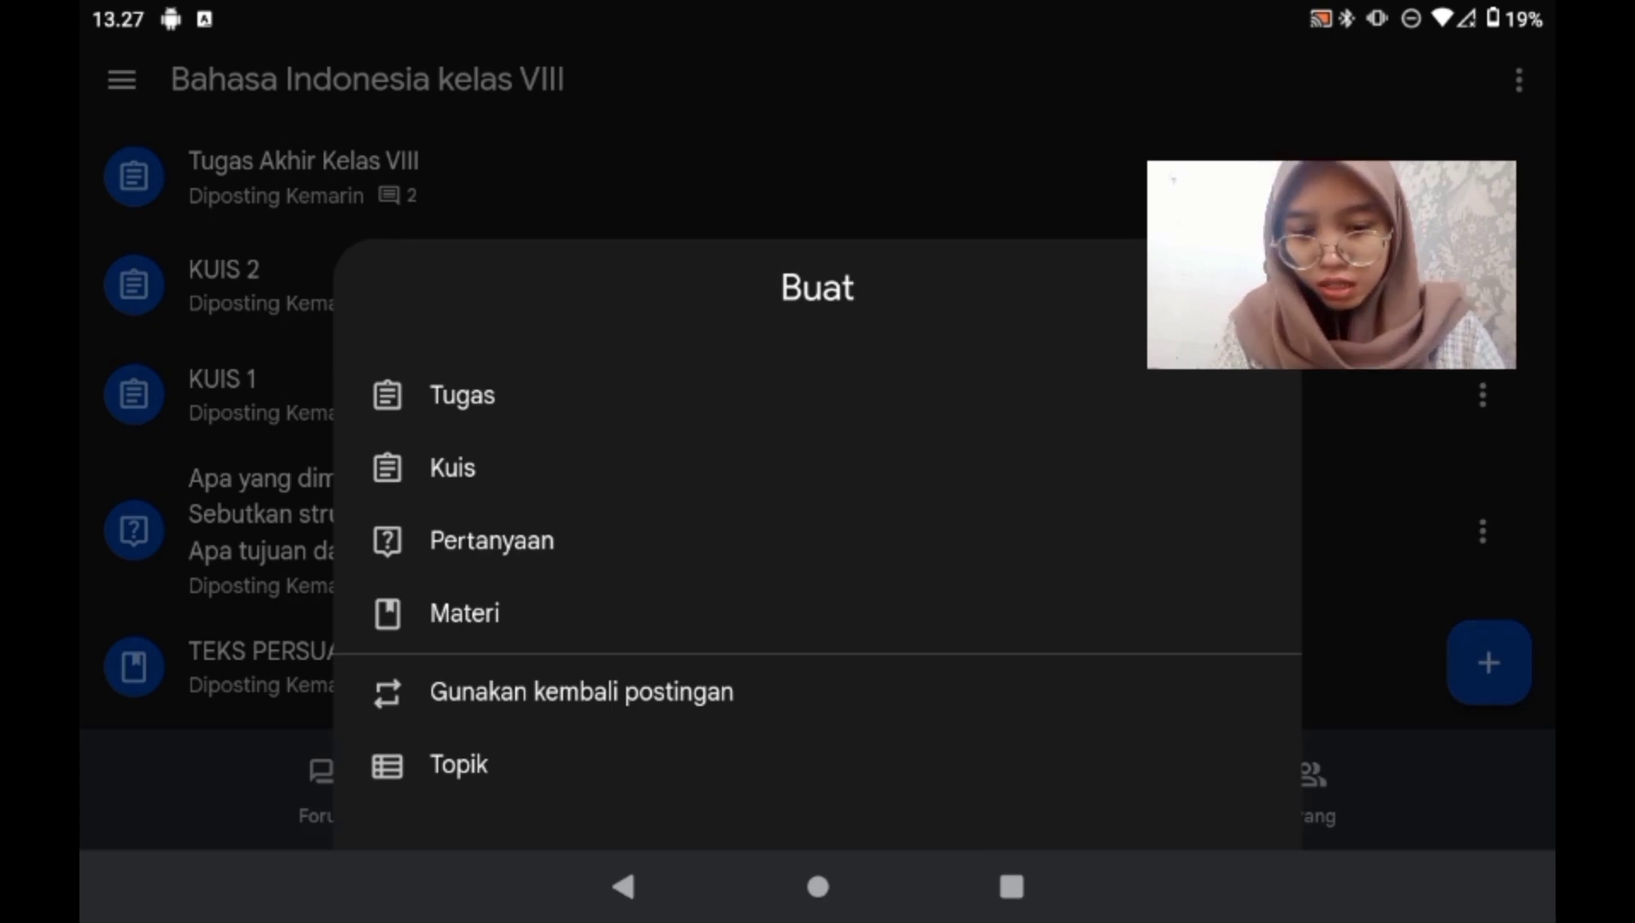
left_click(484, 542)
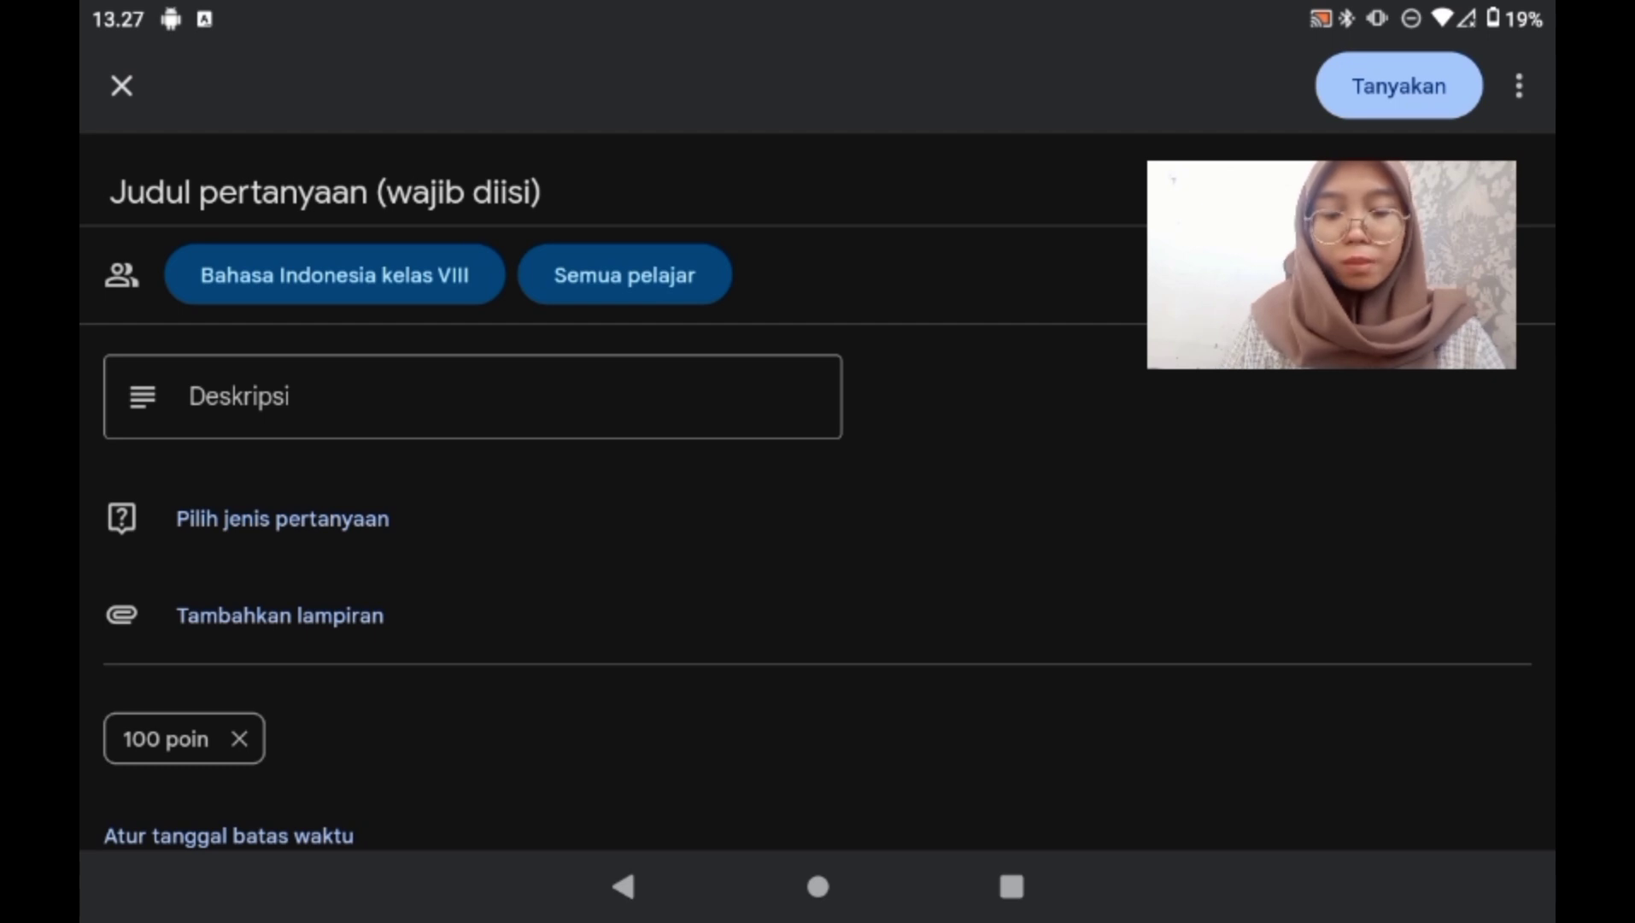
left_click_drag(338, 593, 328, 563)
left_click_drag(212, 183, 441, 256)
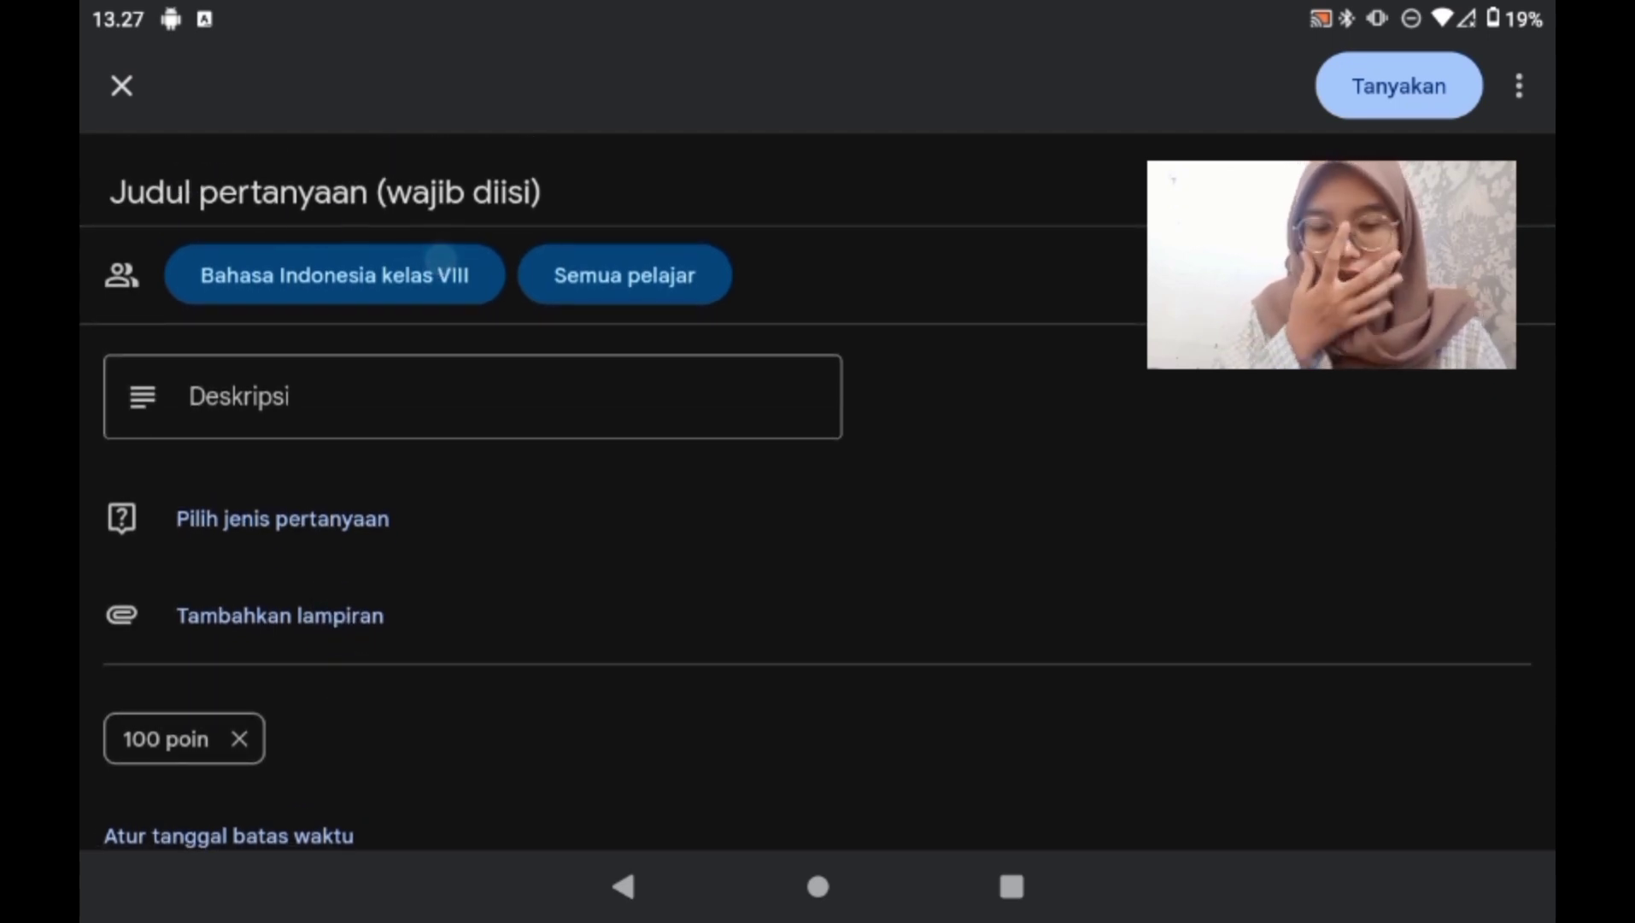
left_click_drag(118, 665, 132, 624)
left_click(146, 693)
left_click(206, 215)
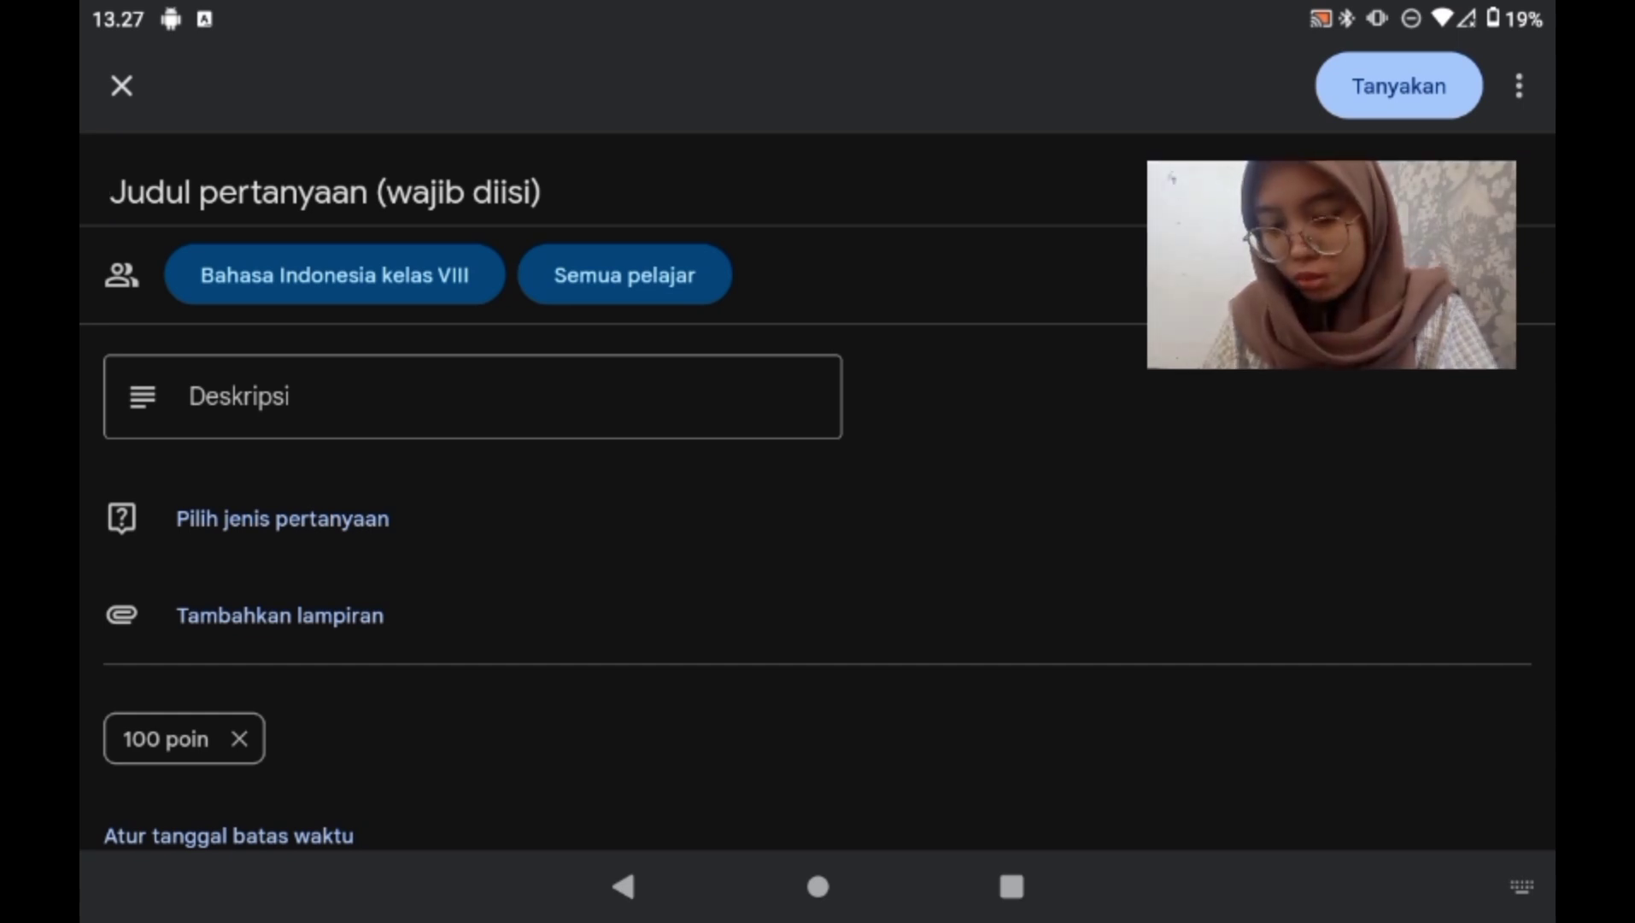
type("Teks")
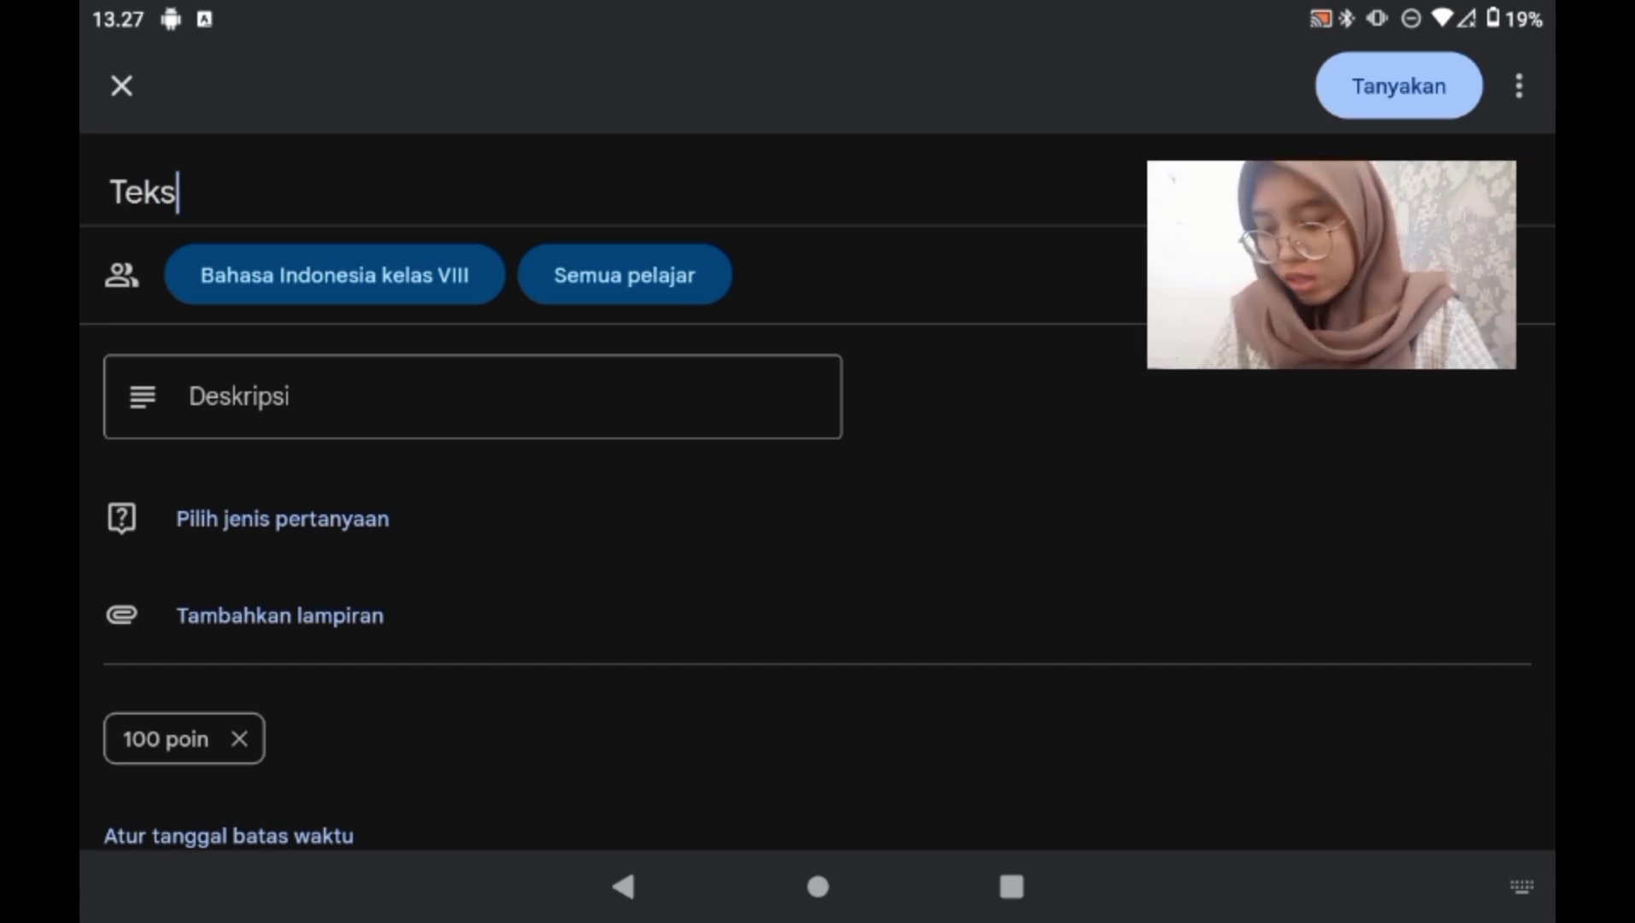
key("BackSpace")
key("BackSpace")
key("BackSpace")
key("BackSpace")
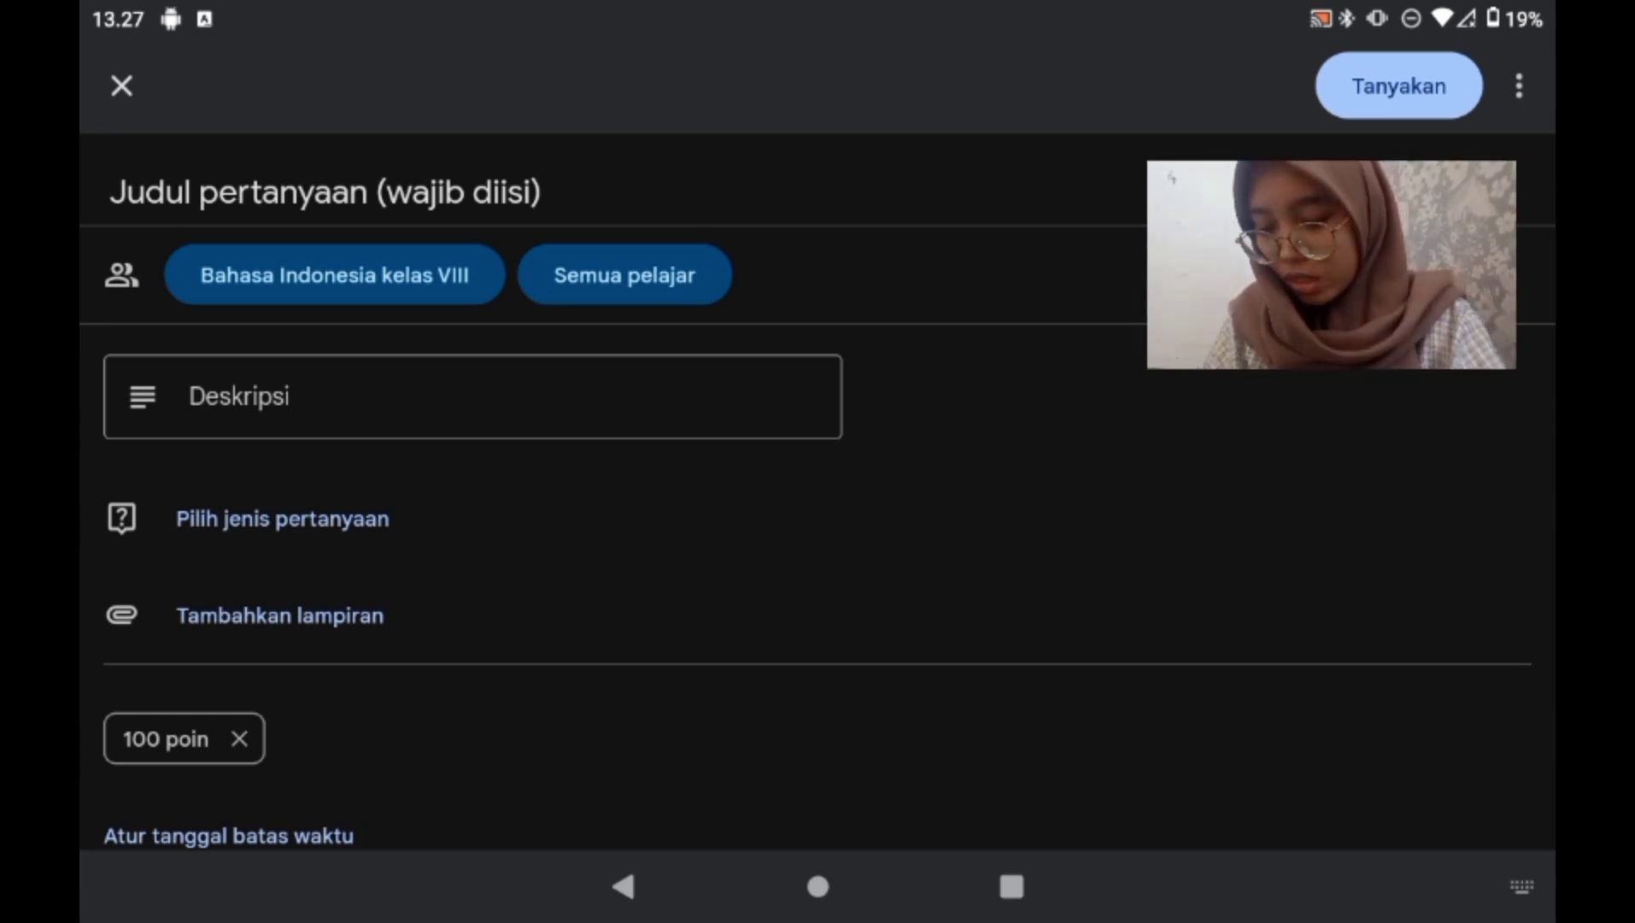
Title the new question "Pertanyaan Teks Persuasi"
type("Pertany")
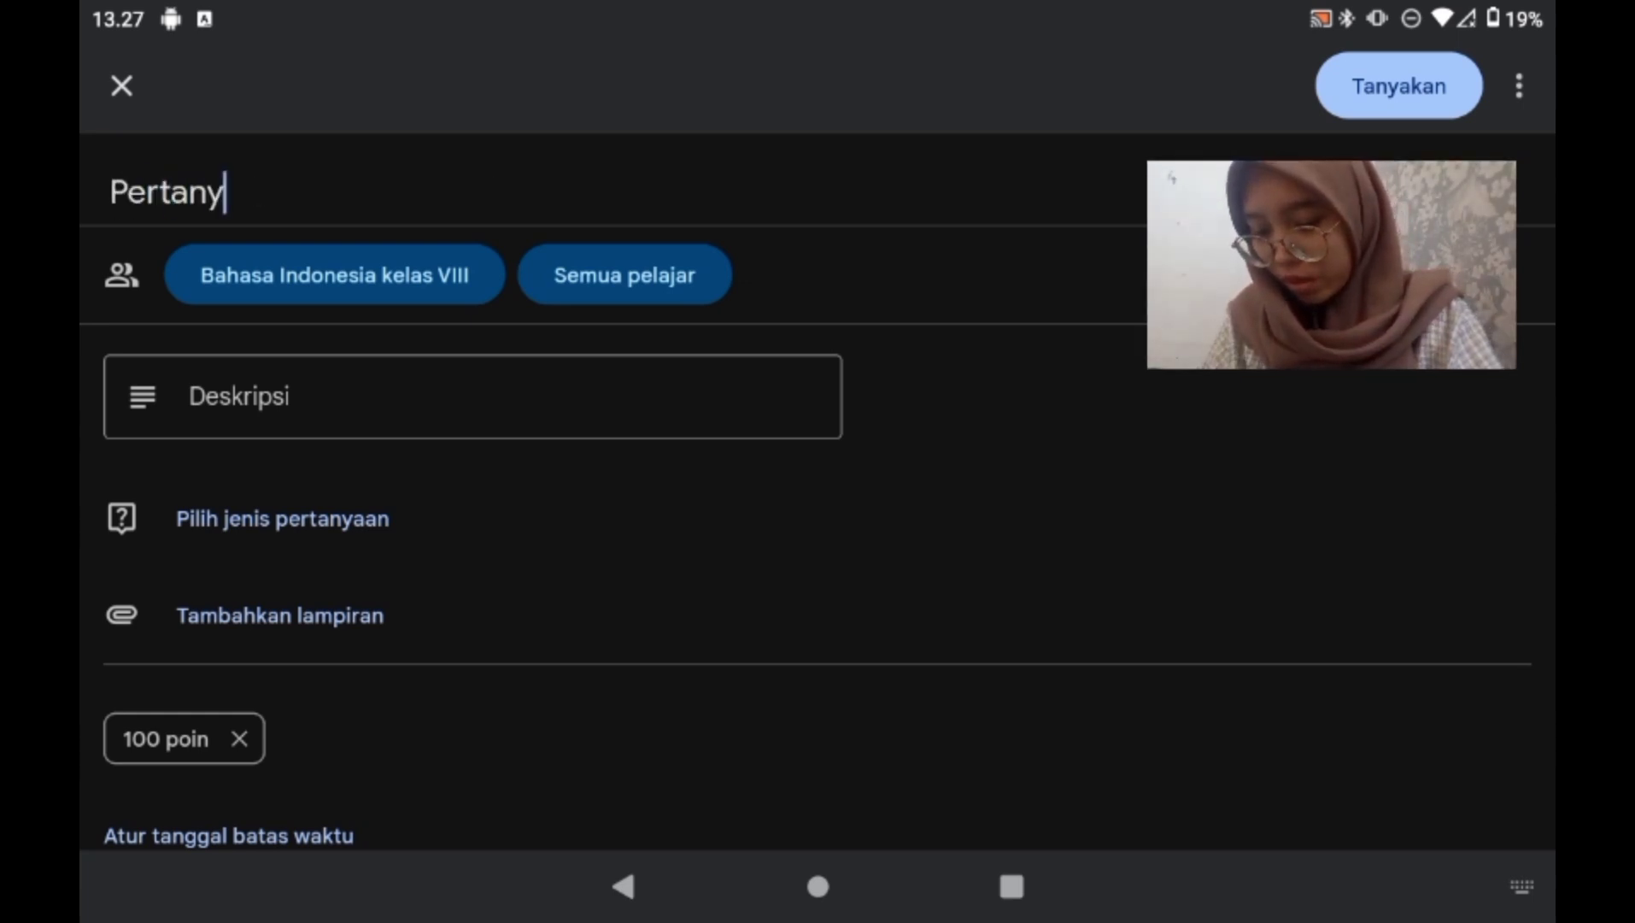
type("aam")
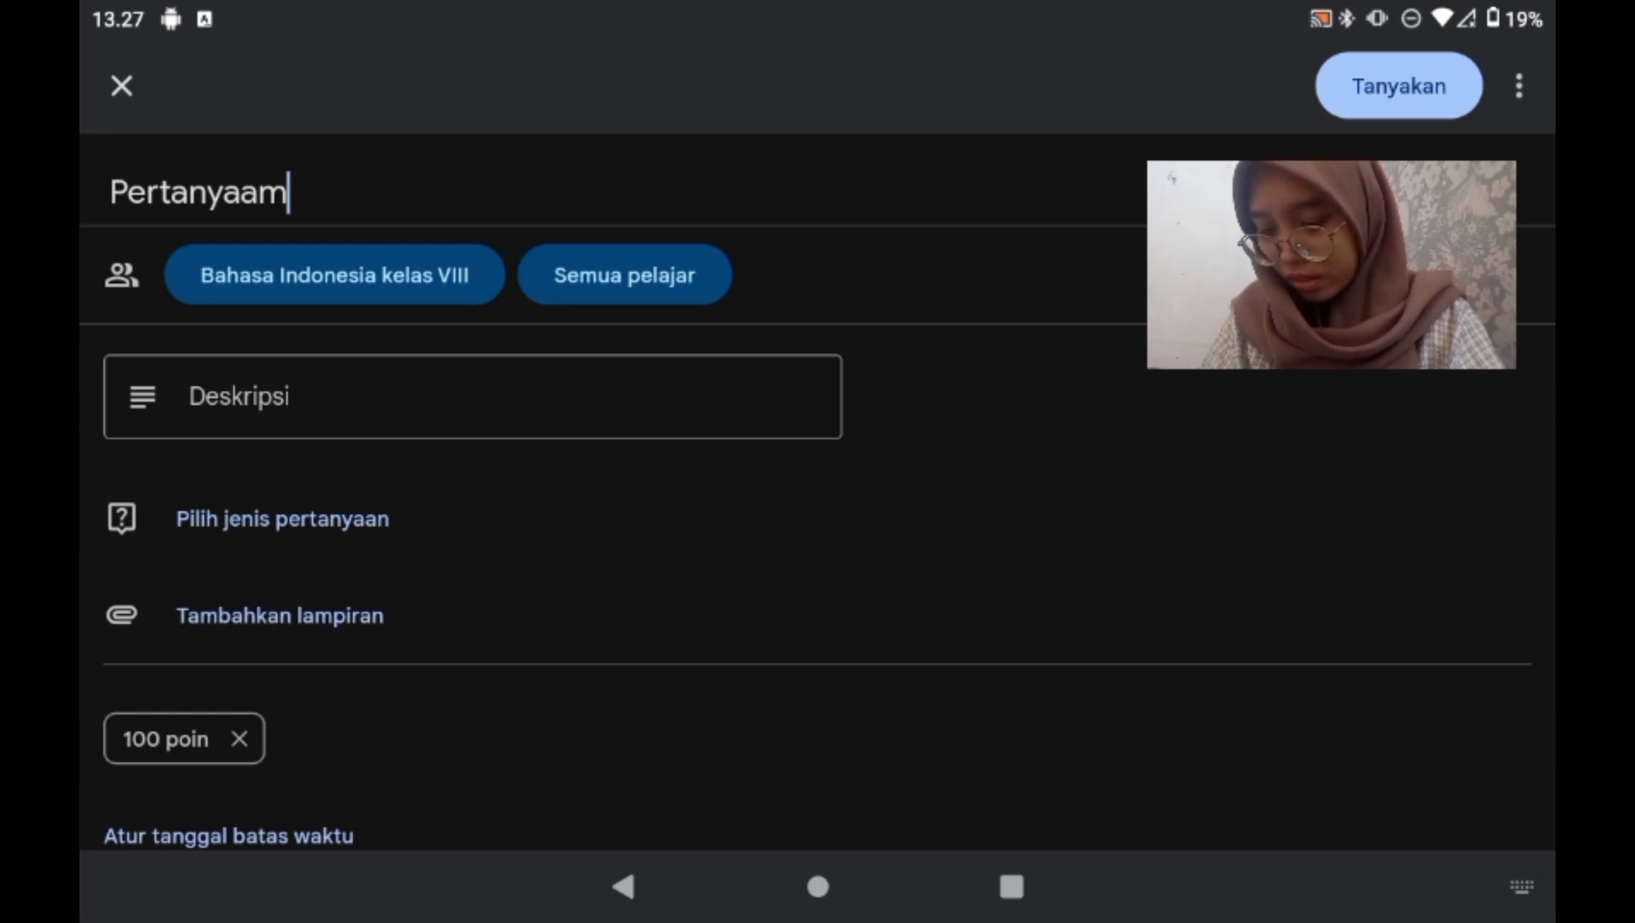
key("BackSpace")
type("n Te")
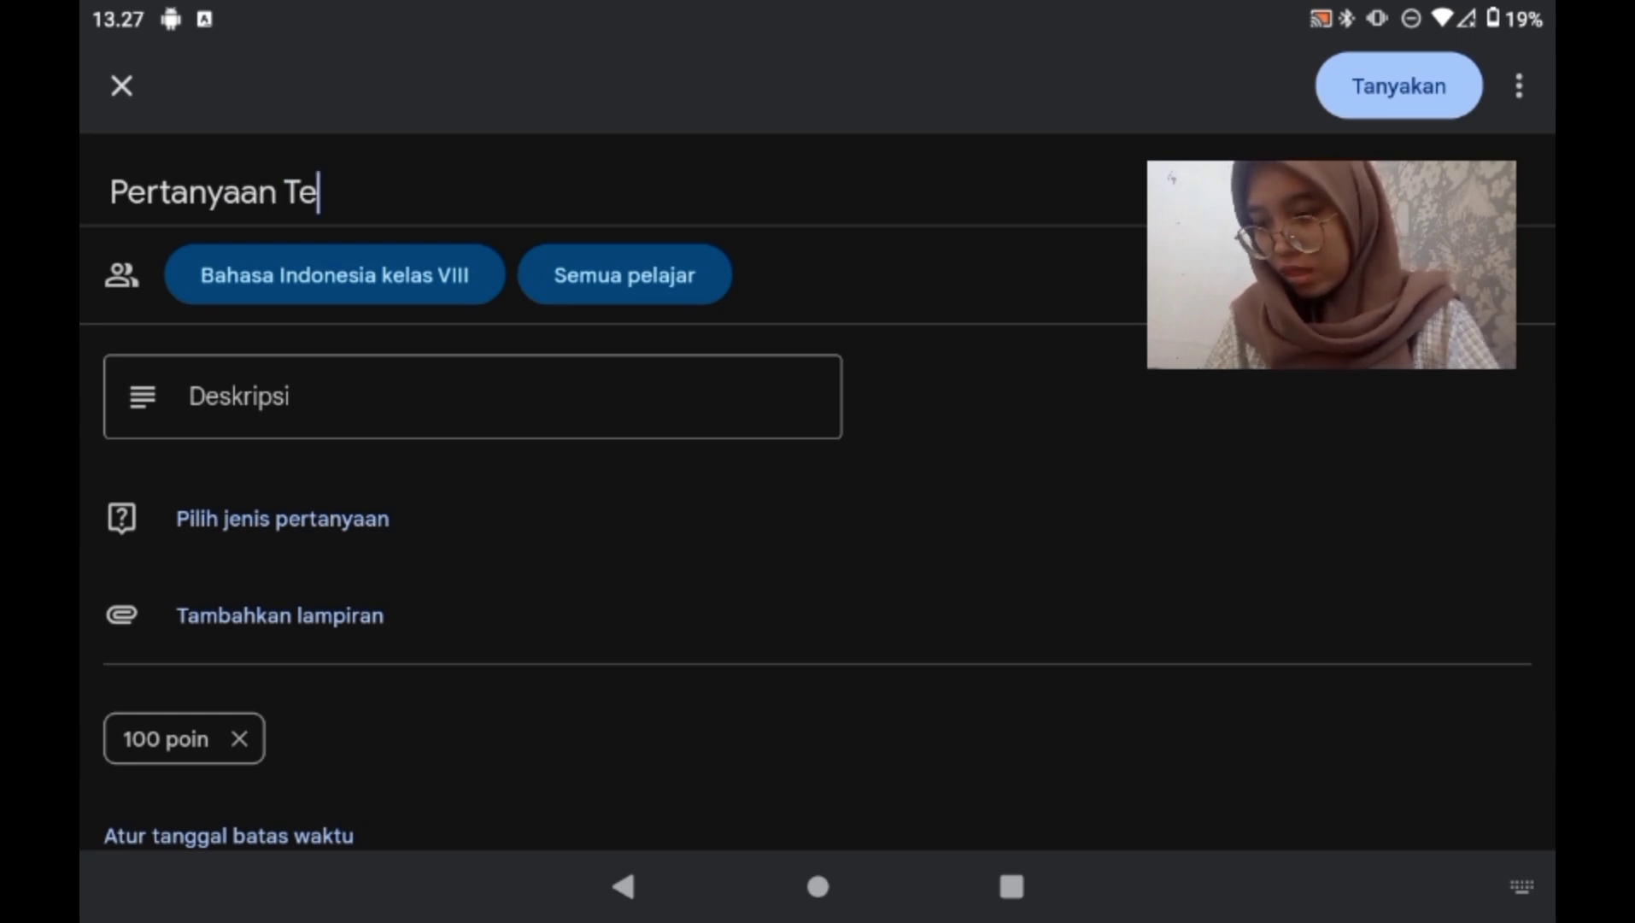
type("ks Per")
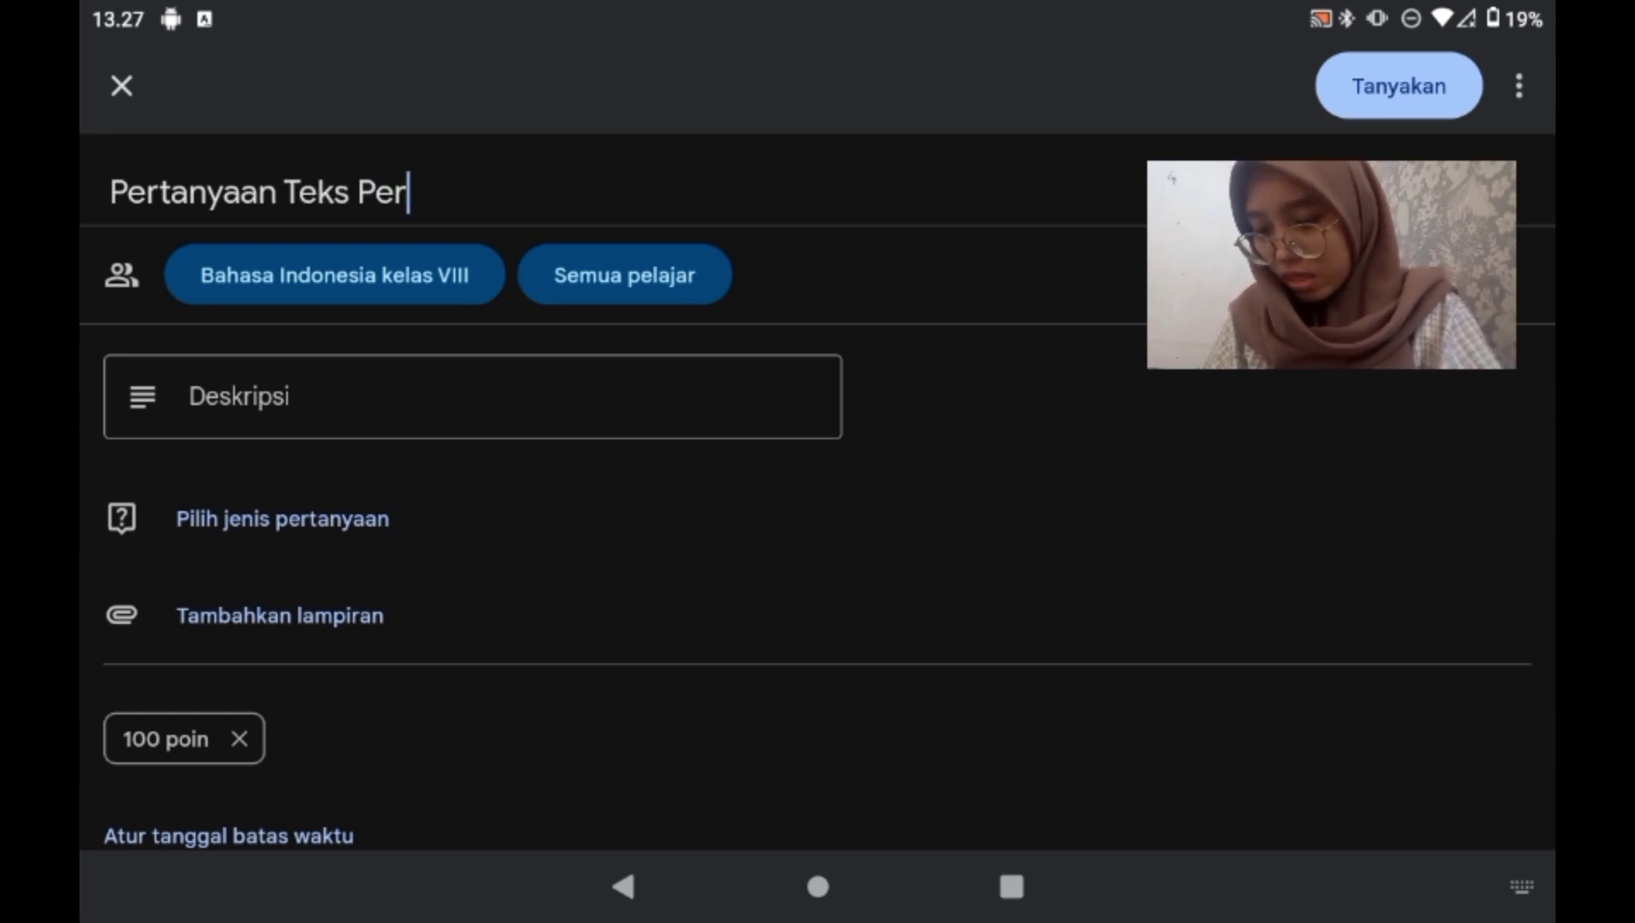
type("suasi")
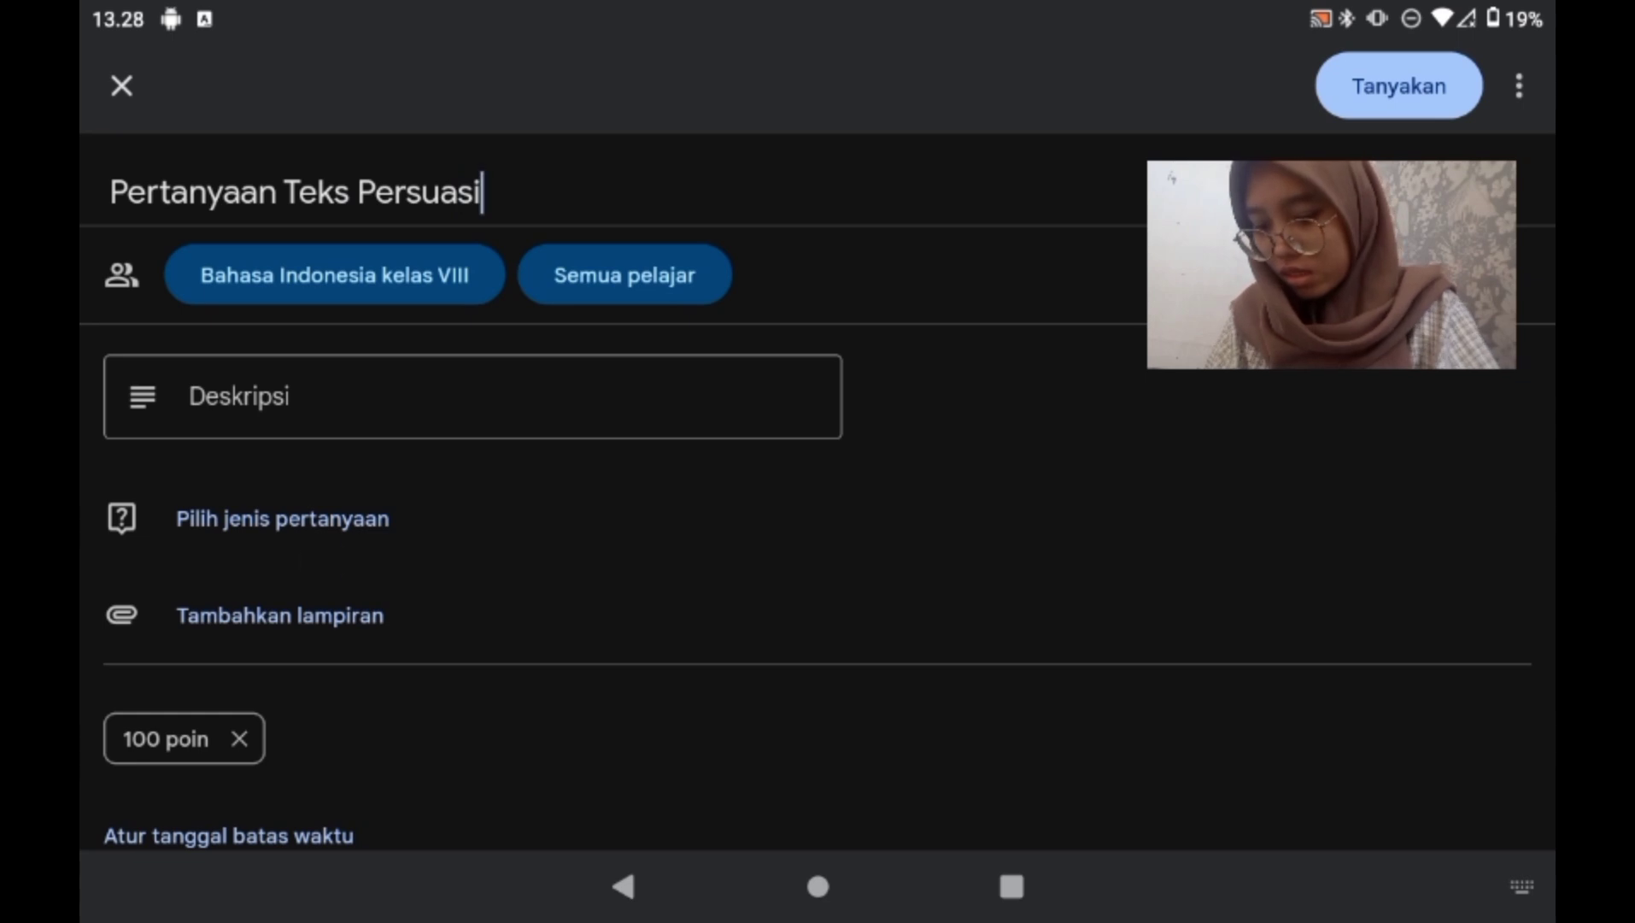
Paste the copied prompt about persuading the principal to allow phones at school into the question's description
scroll(318, 487, "down", 1)
left_click(214, 318)
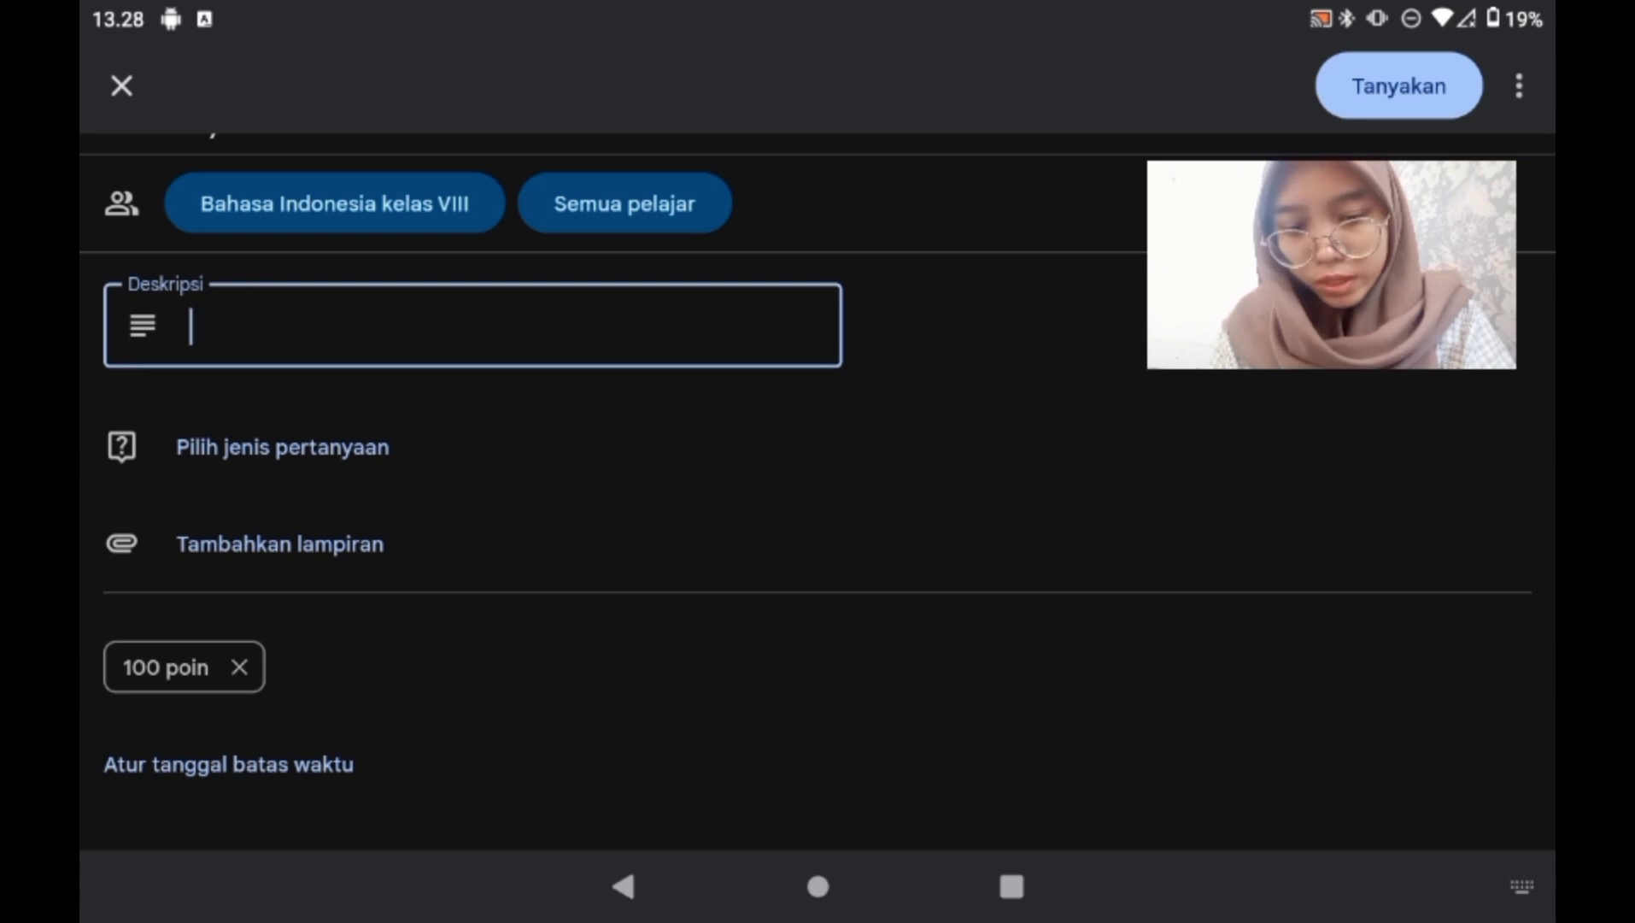
scroll(218, 540, "up", 1)
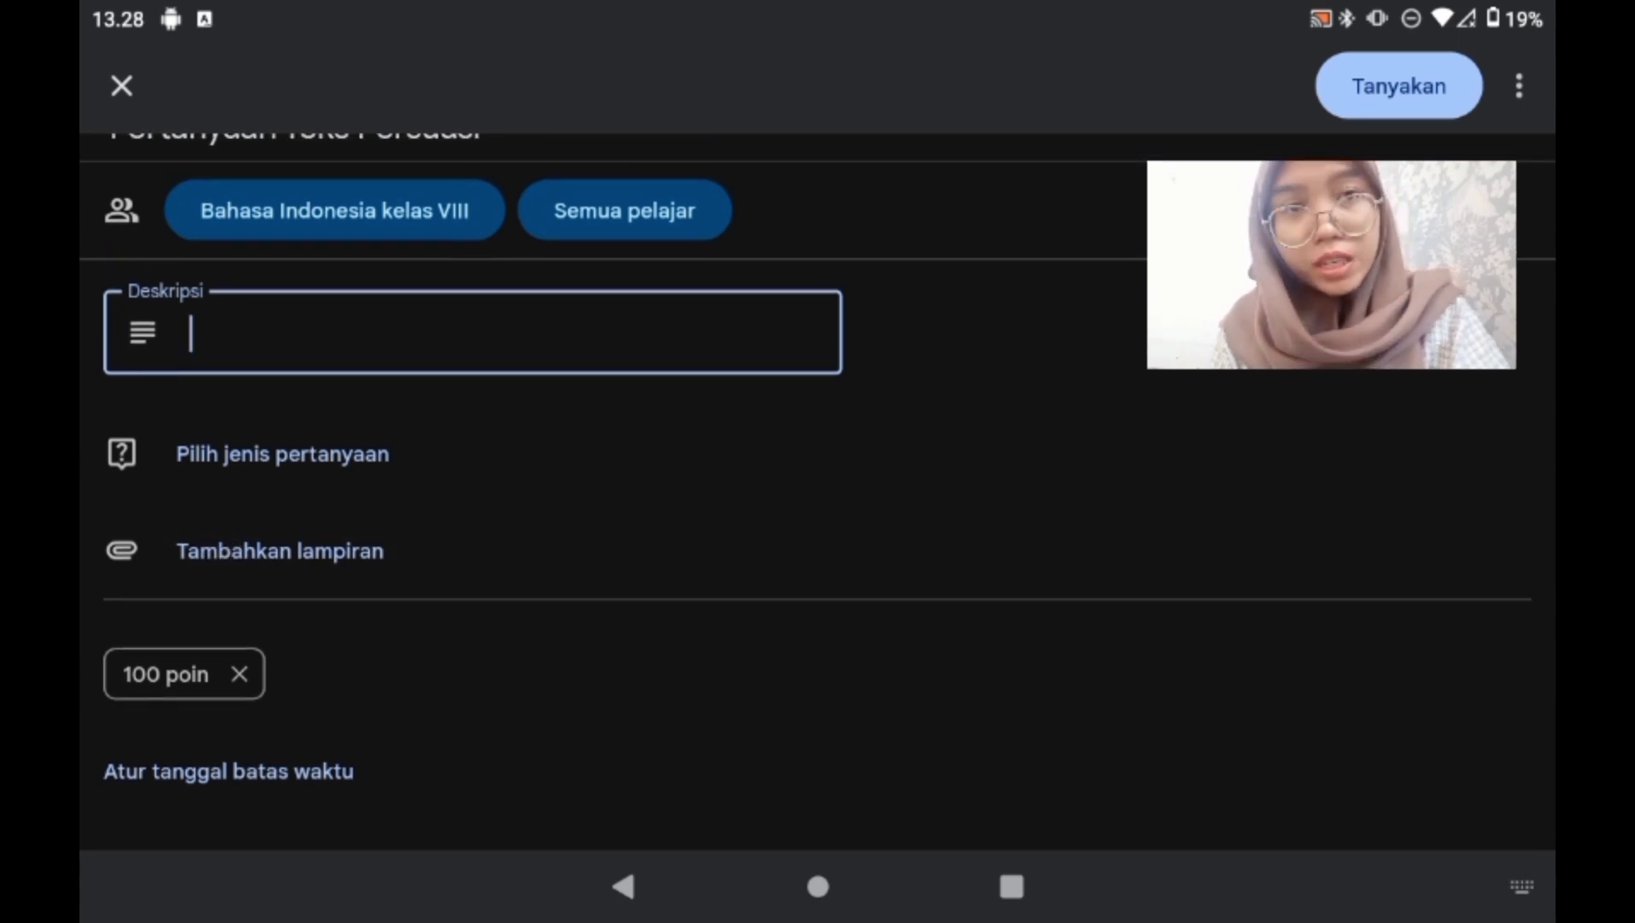
left_click(230, 313)
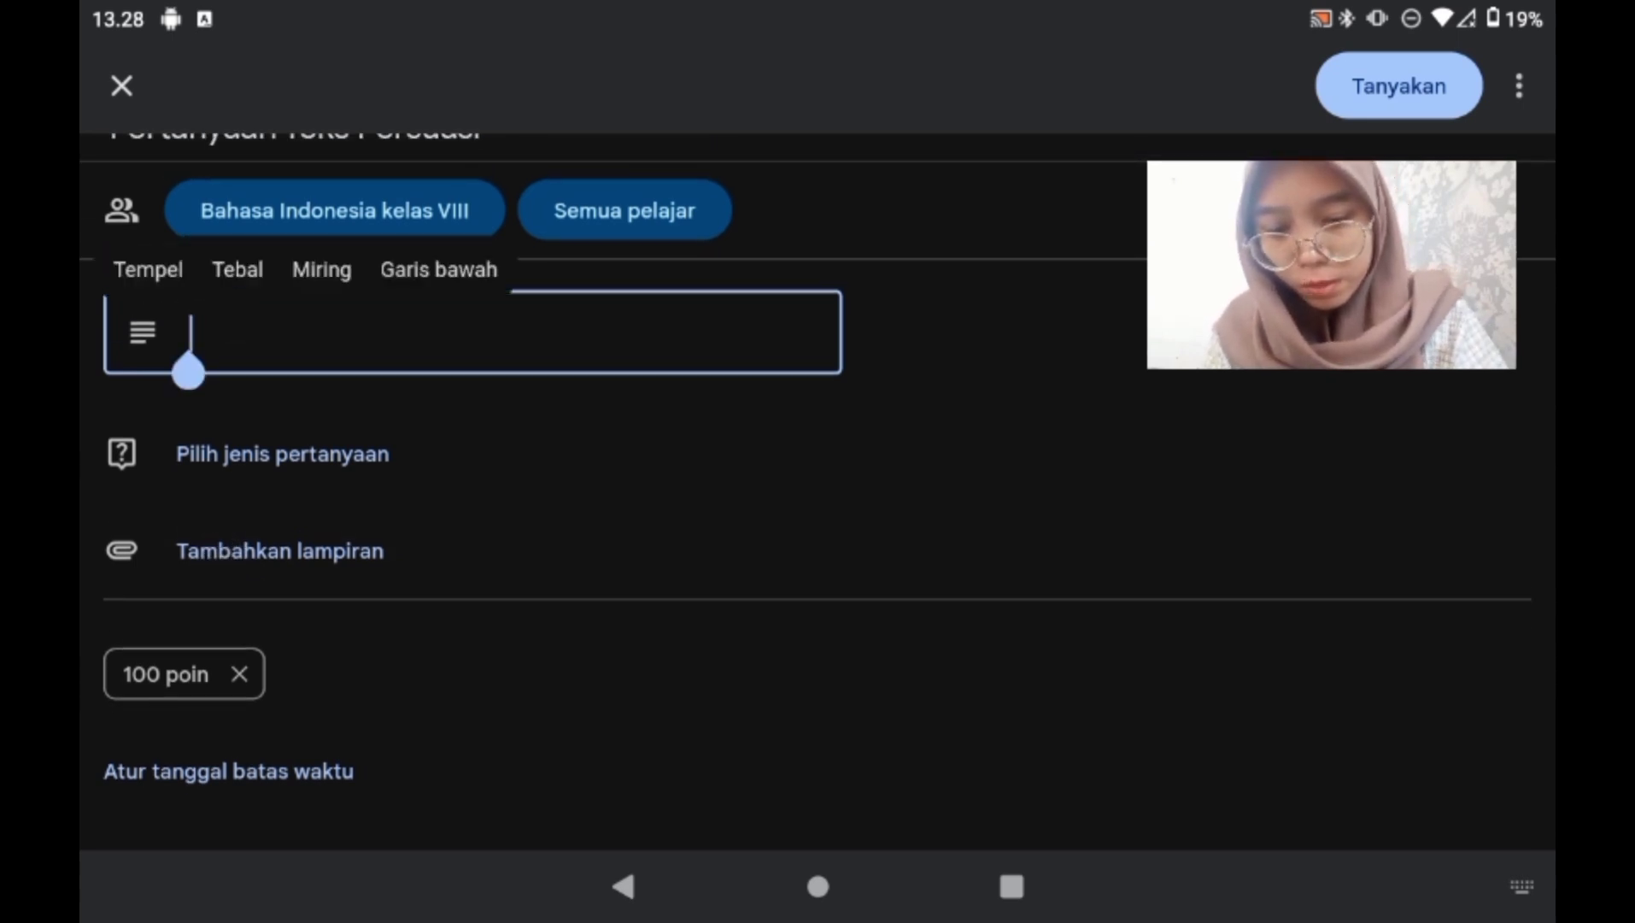
left_click(148, 269)
scroll(194, 444, "up", 2)
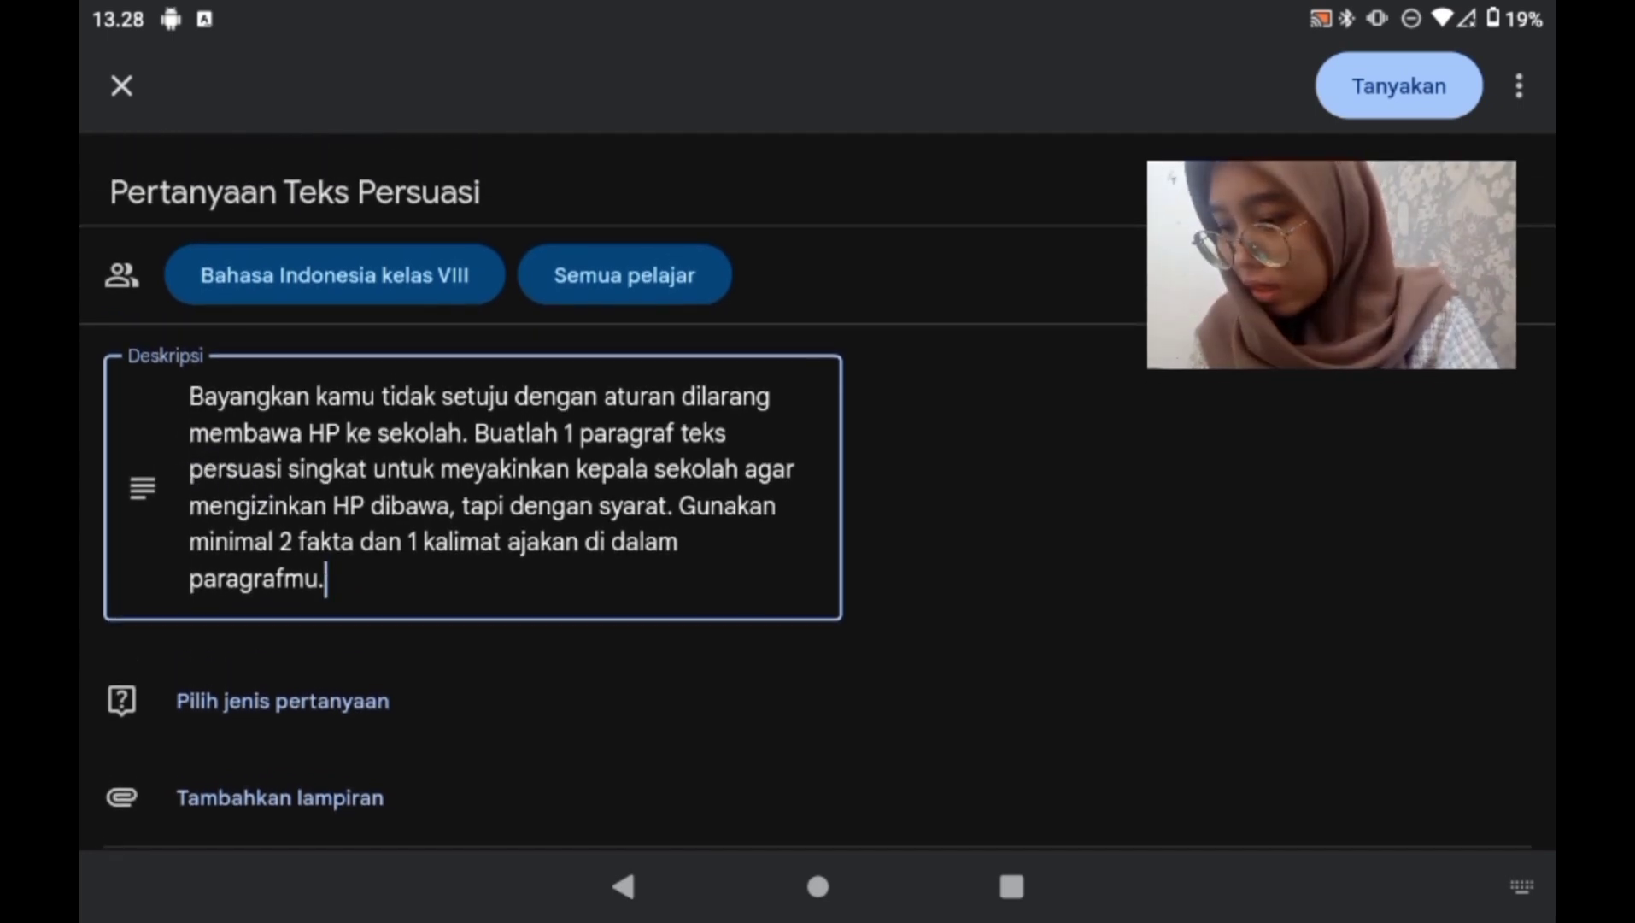
Set the question type to Jawaban singkat
scroll(380, 735, "down", 1)
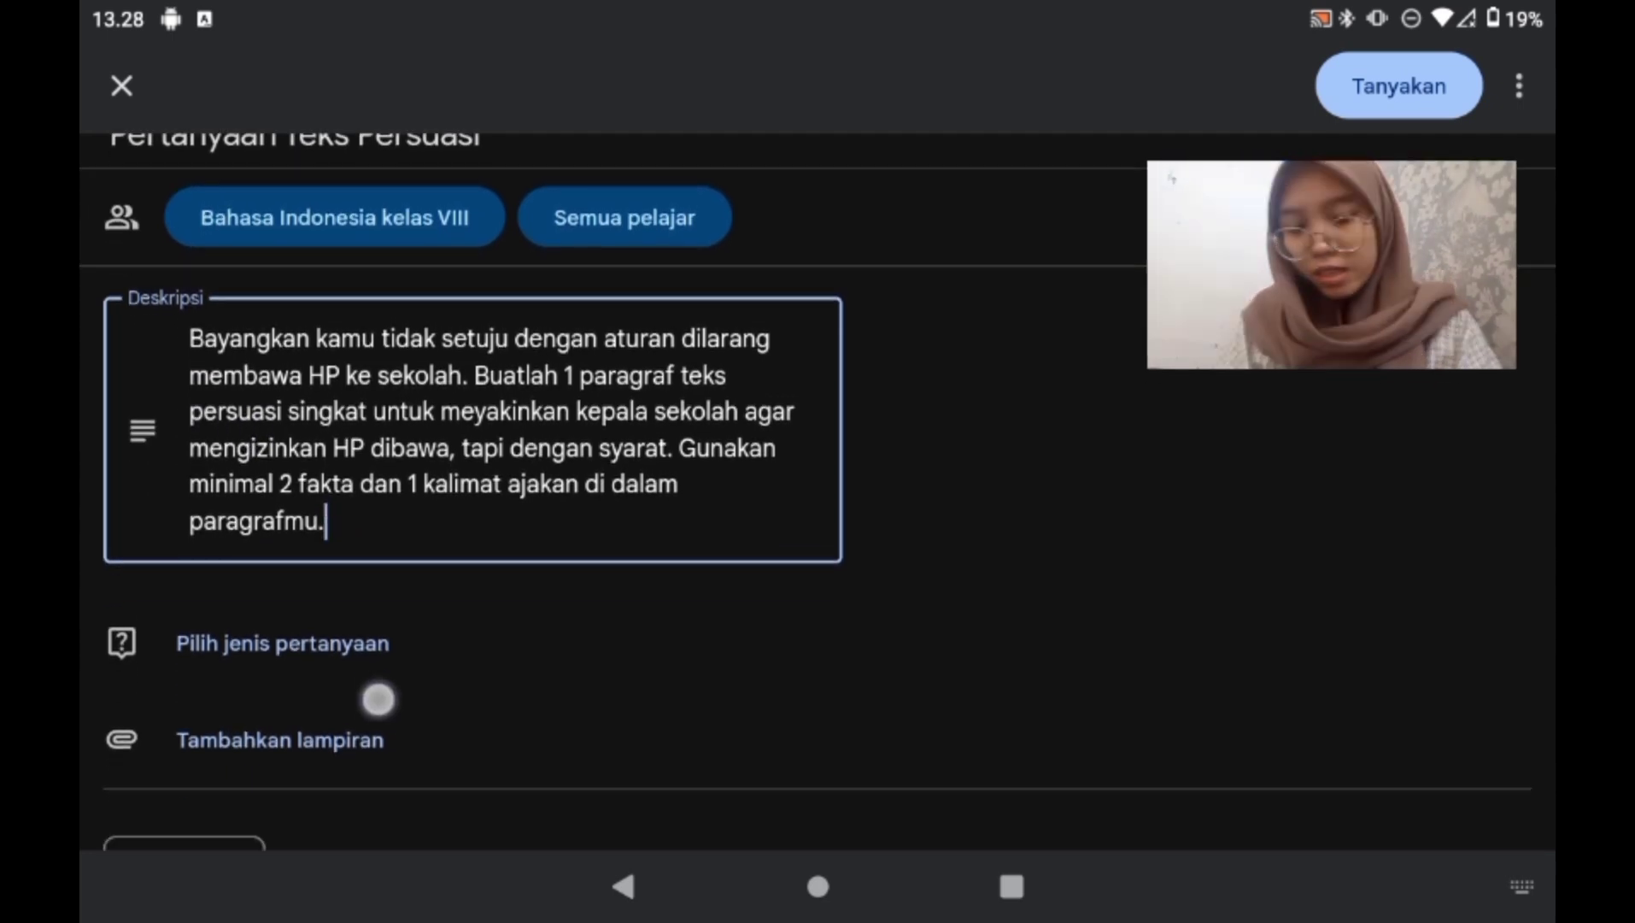
scroll(378, 684, "down", 1)
left_click(248, 598)
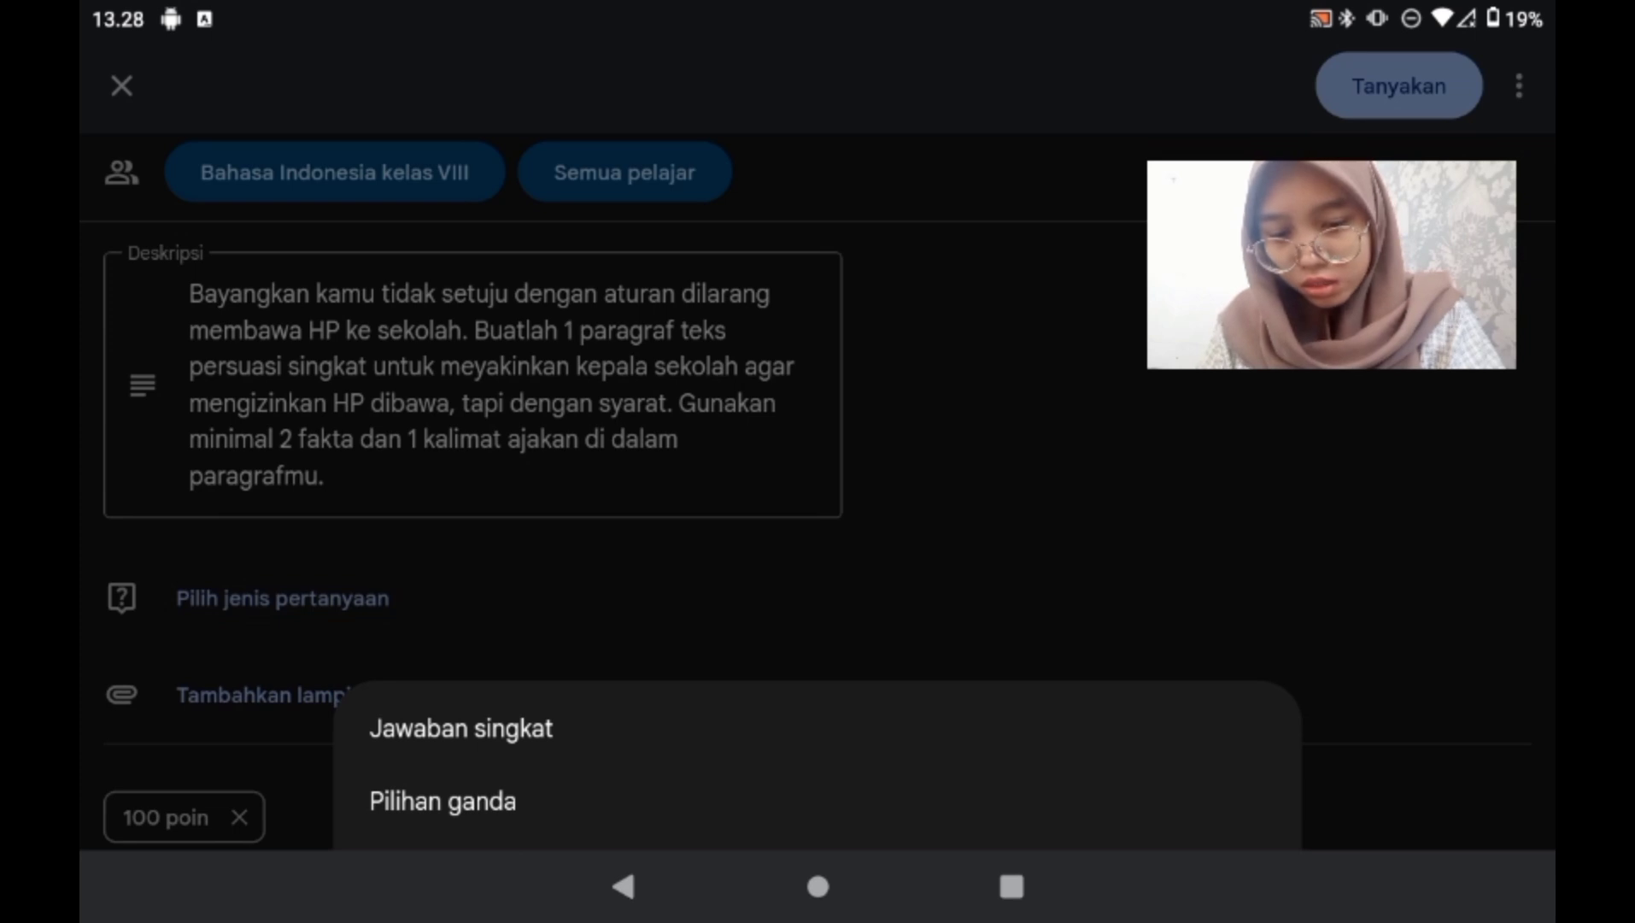
left_click(426, 731)
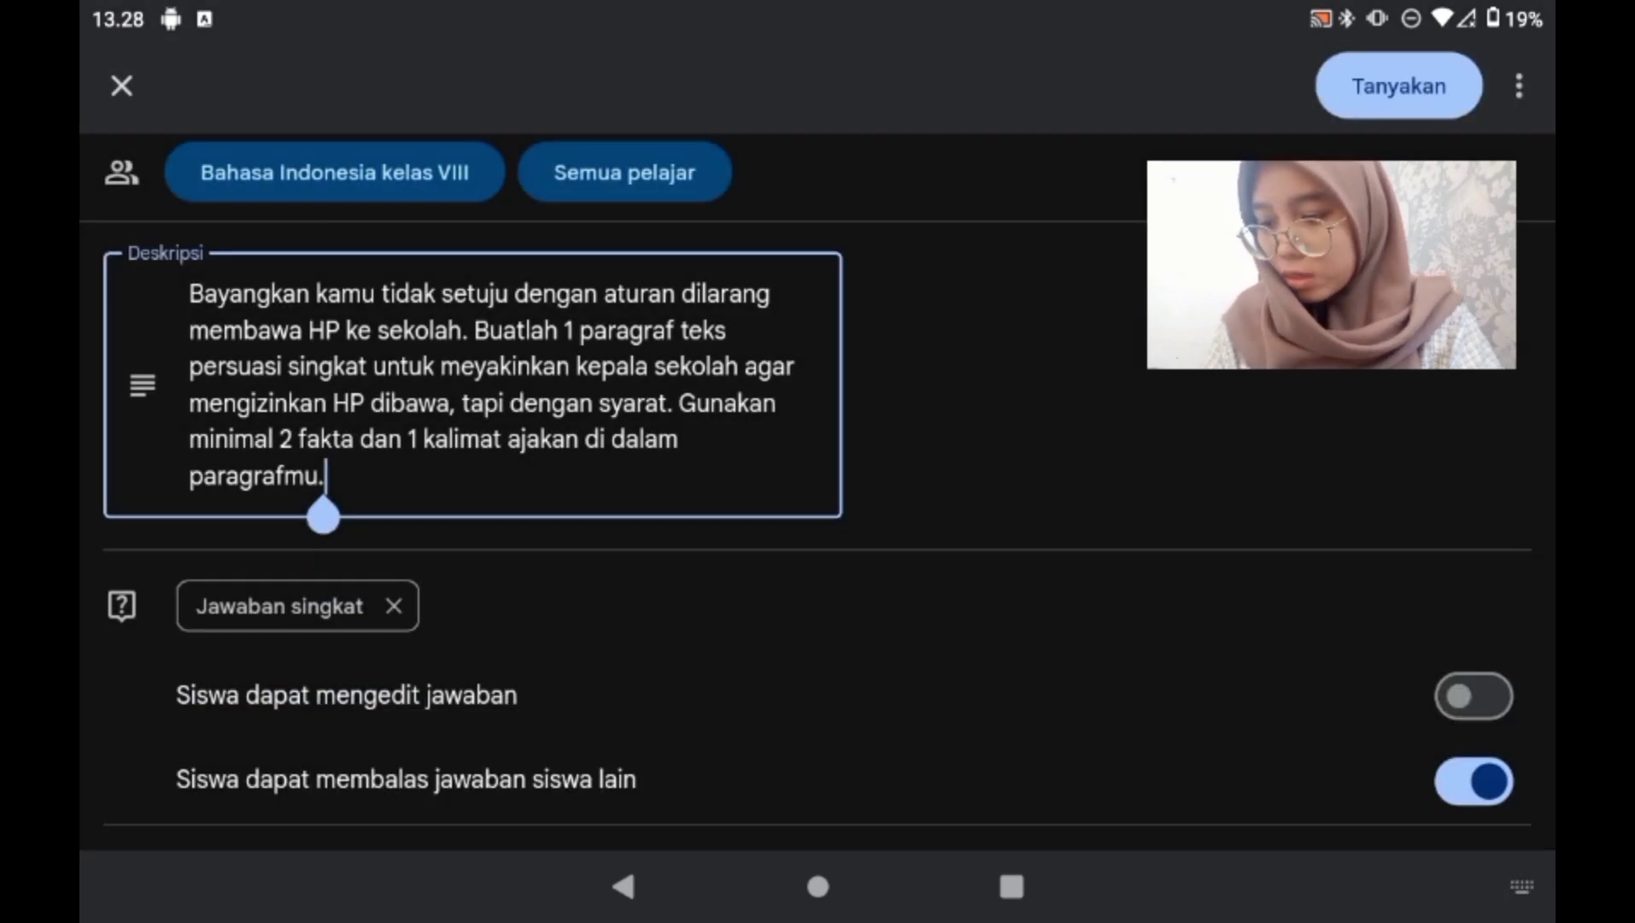
Turn "Siswa dapat membalas jawaban siswa lain" off and back on while reviewing the short-answer options
scroll(139, 693, "down", 2)
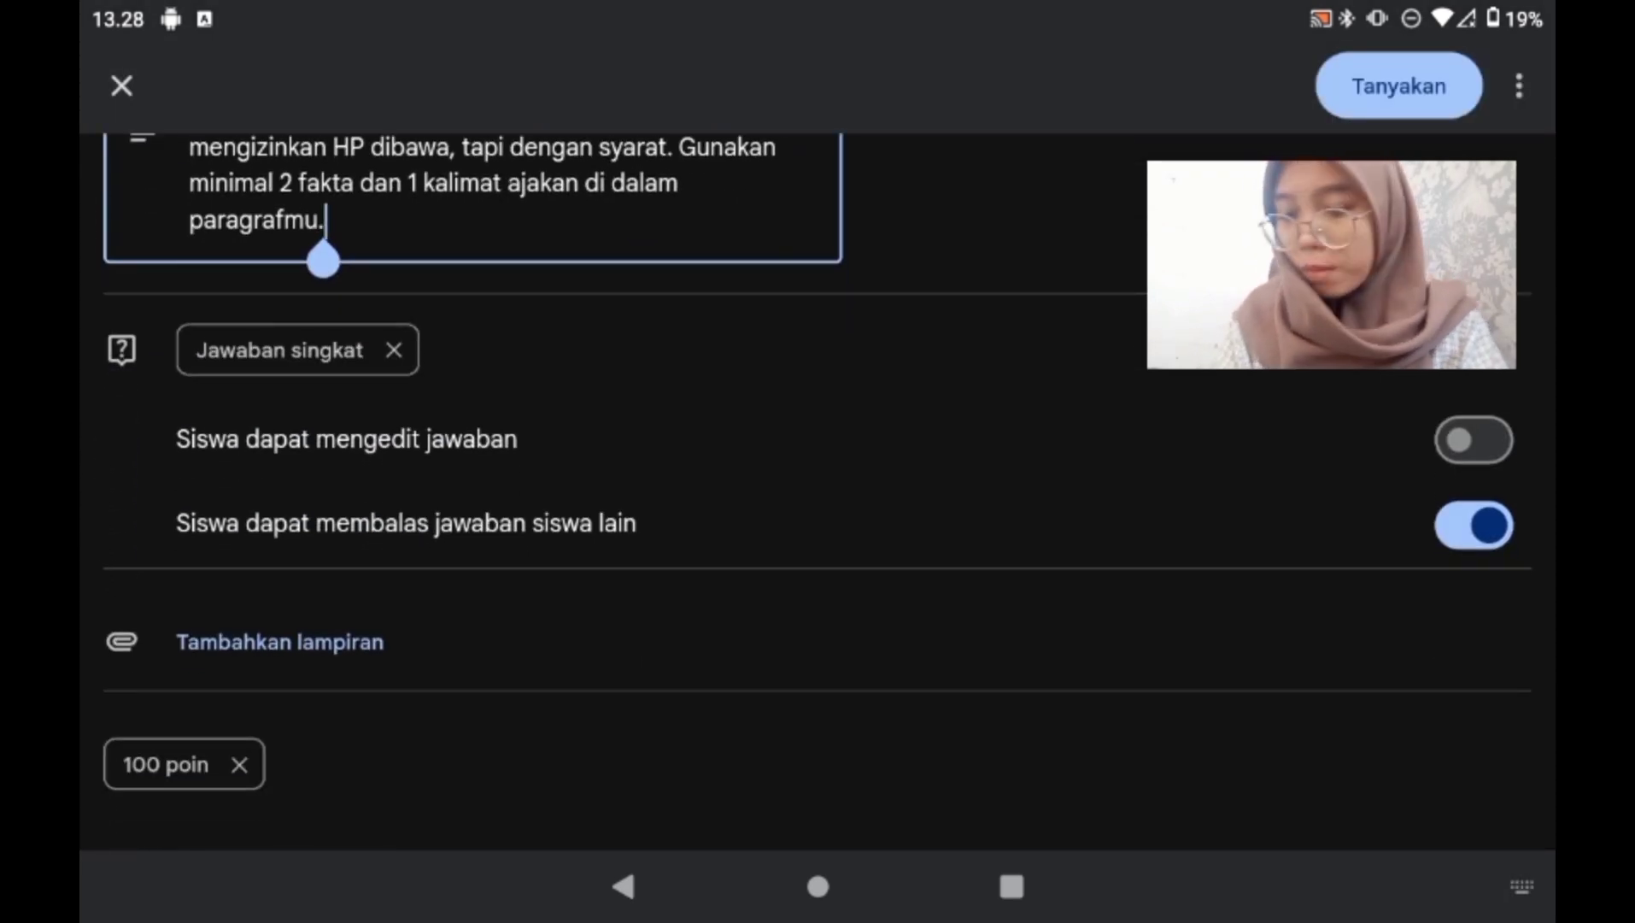
scroll(817, 491, "up", 1)
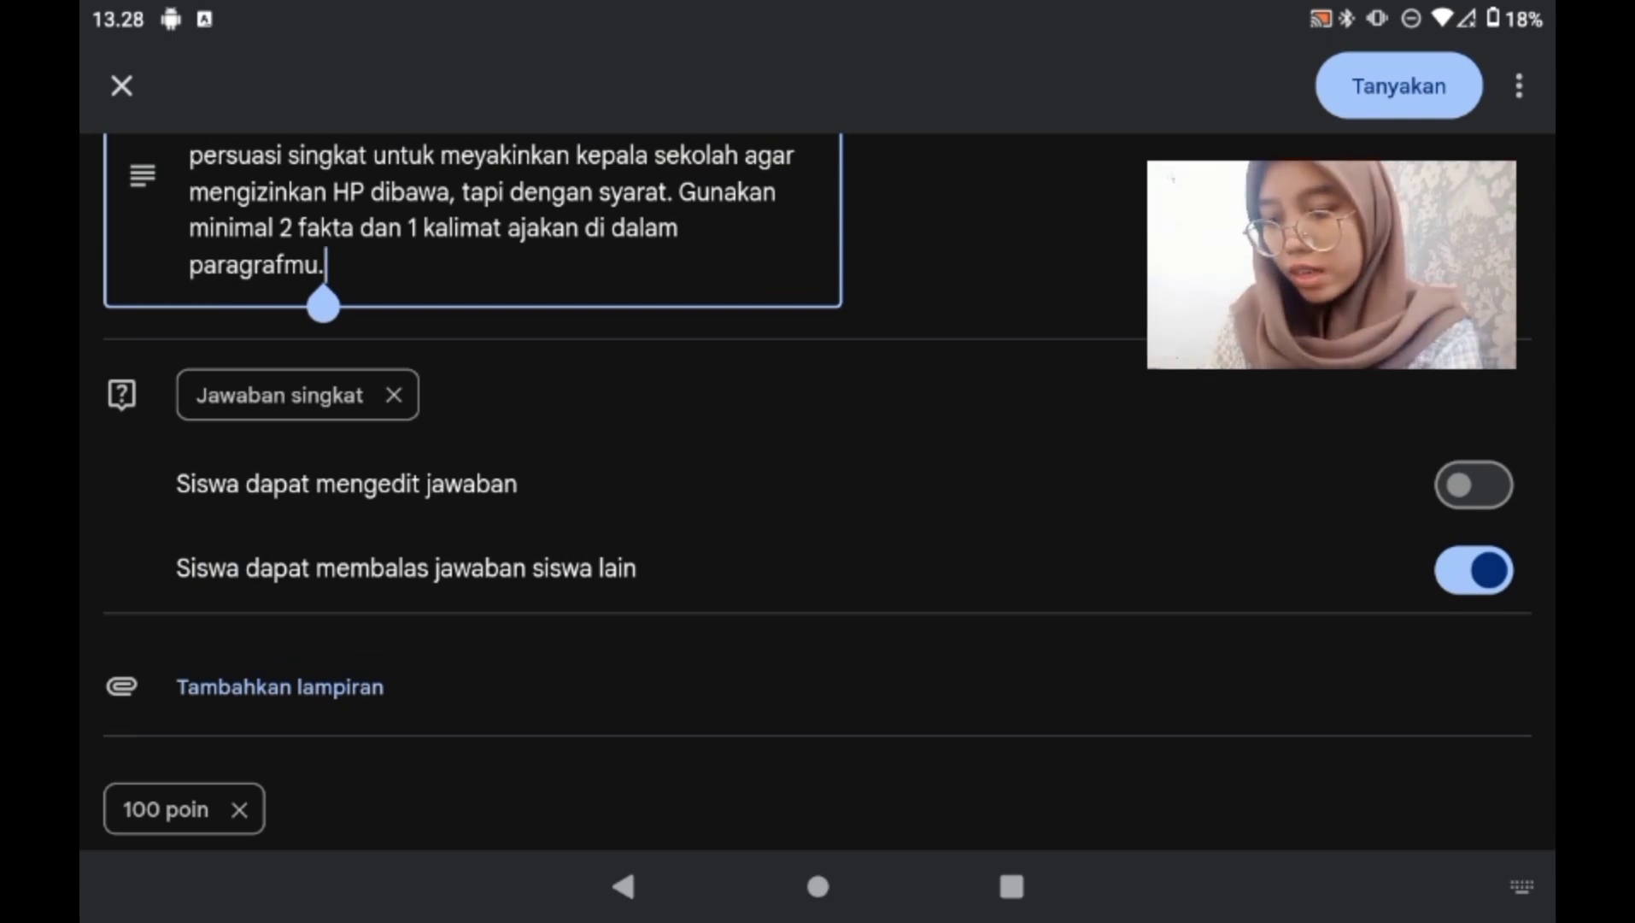
left_click(1473, 570)
left_click(1474, 570)
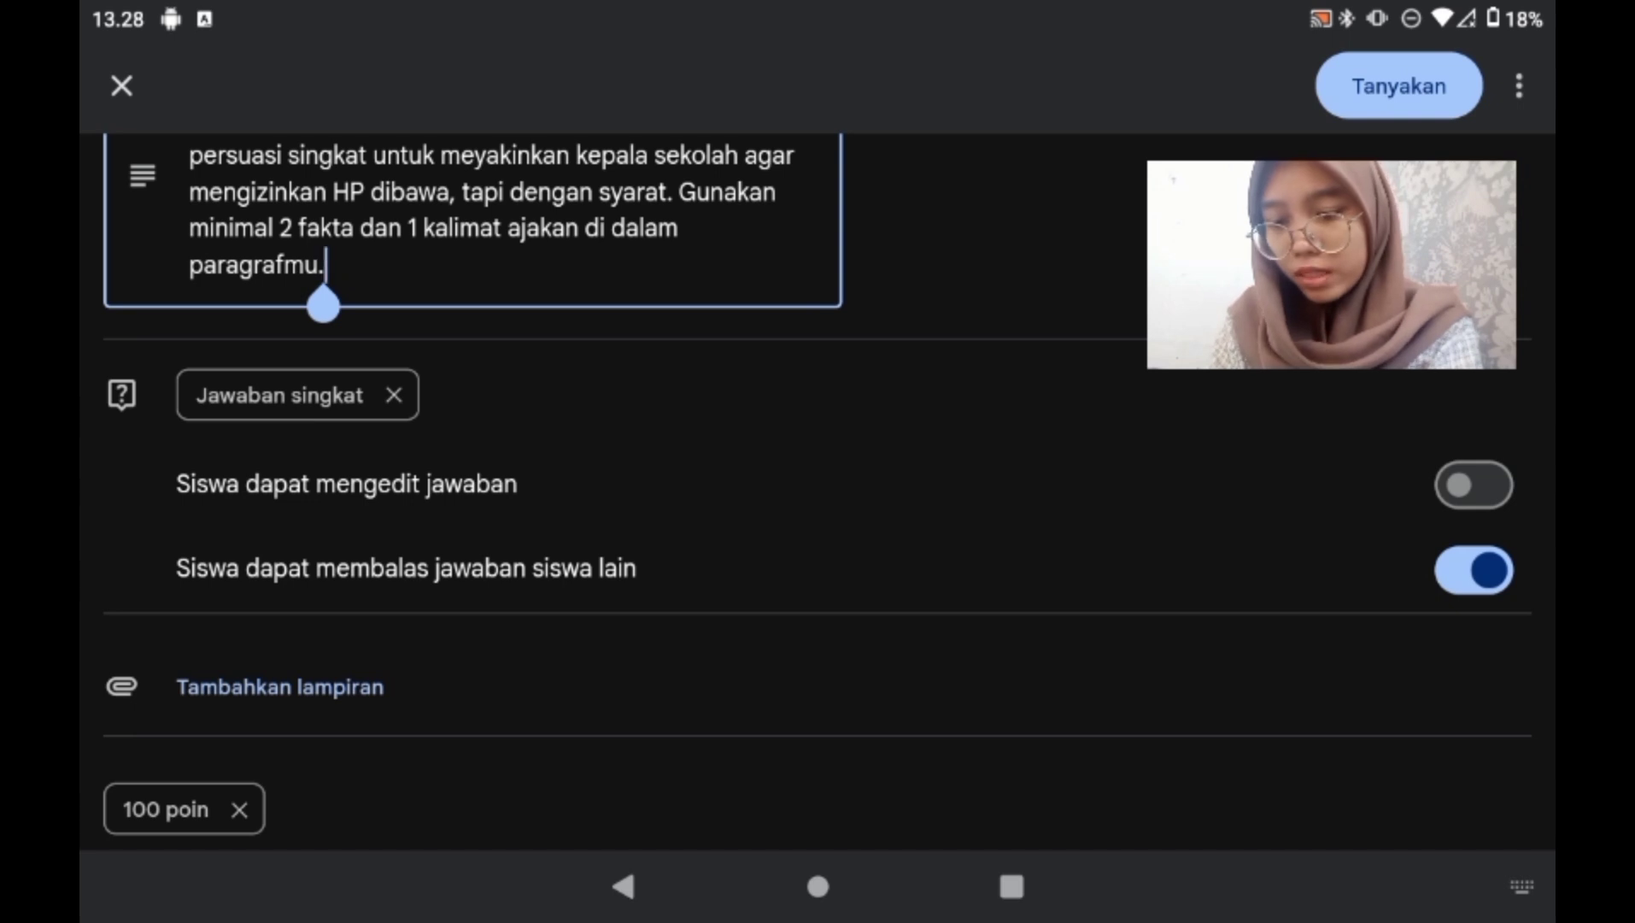
scroll(231, 622, "down", 3)
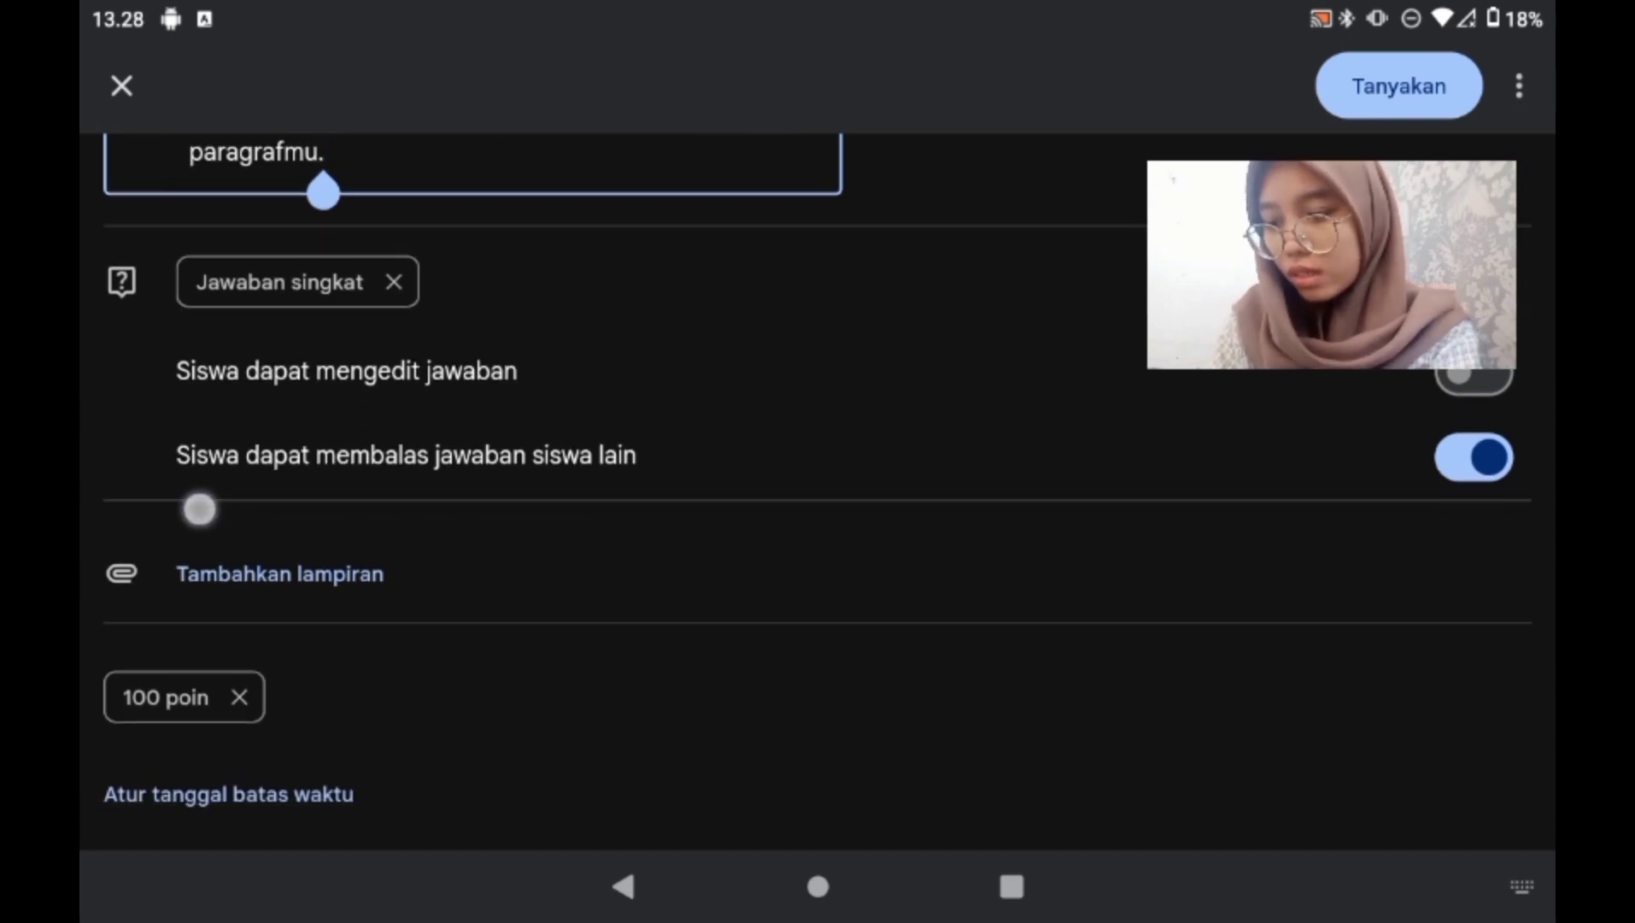
scroll(1273, 595, "up", 2)
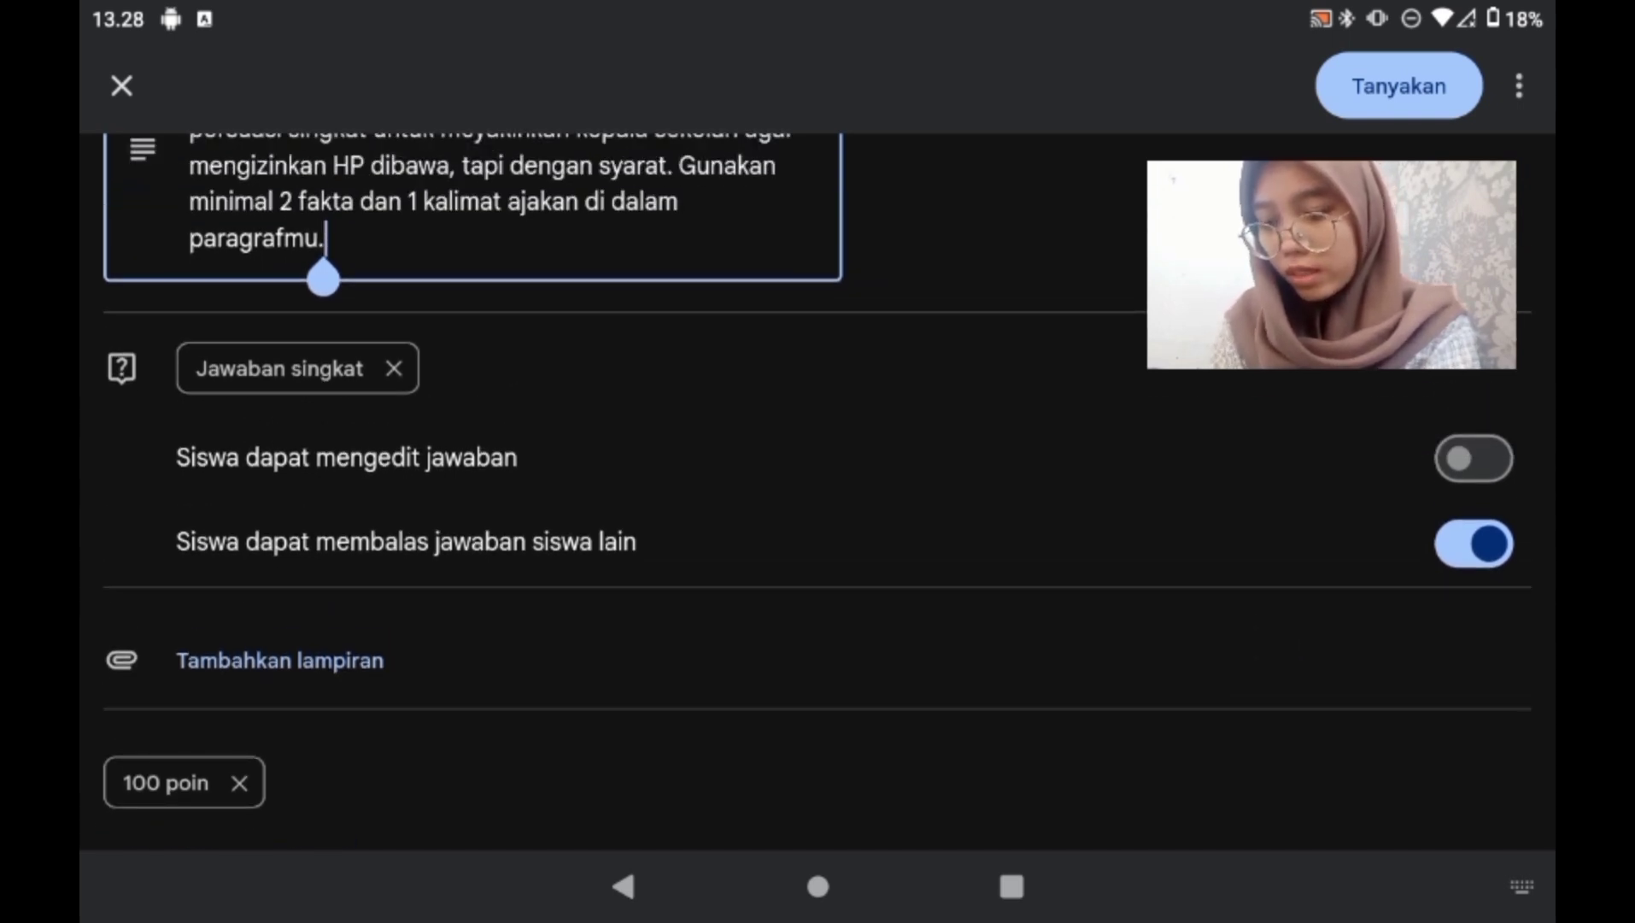
scroll(1306, 613, "down", 3)
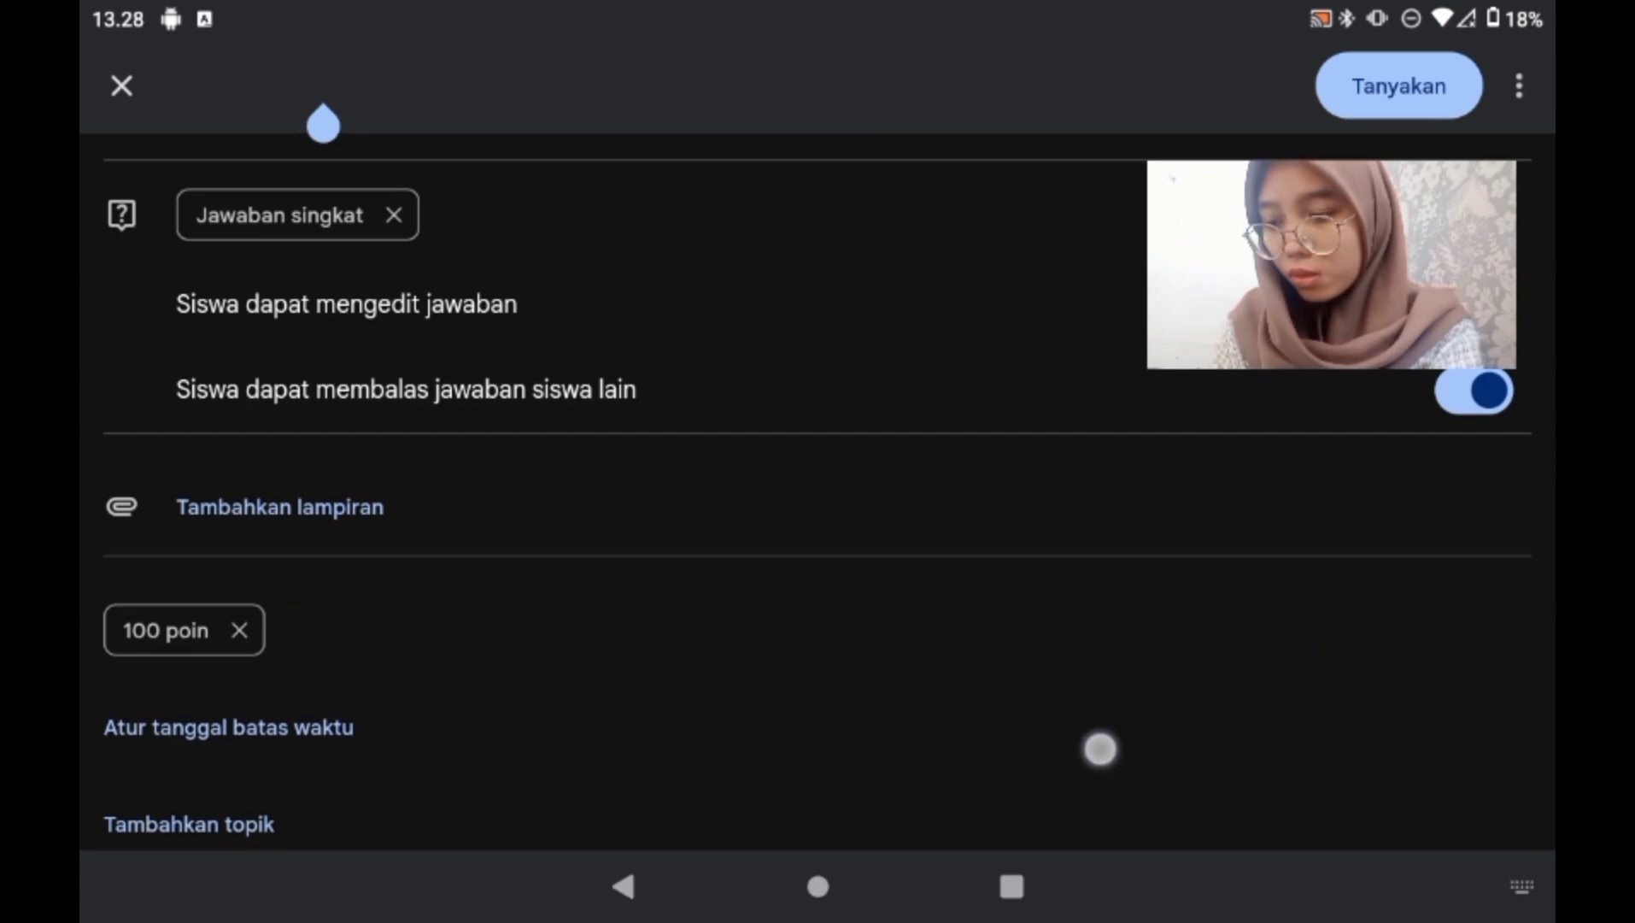
Set the question's due date to 23 Jun 2026
scroll(1098, 747, "down", 1)
left_click(146, 700)
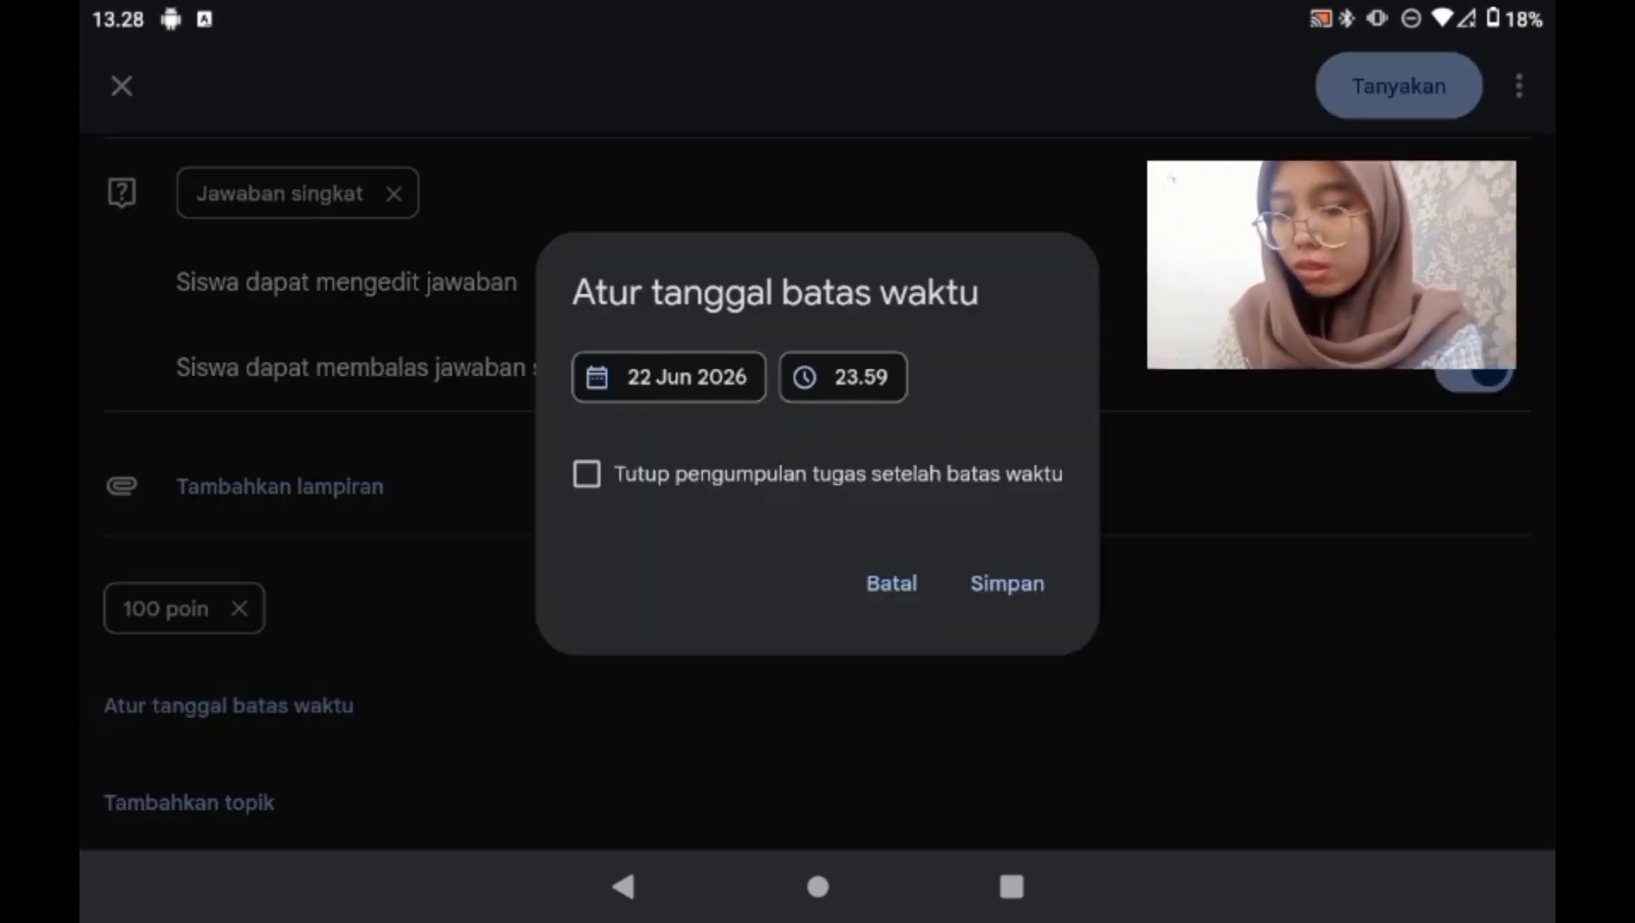
left_click(639, 379)
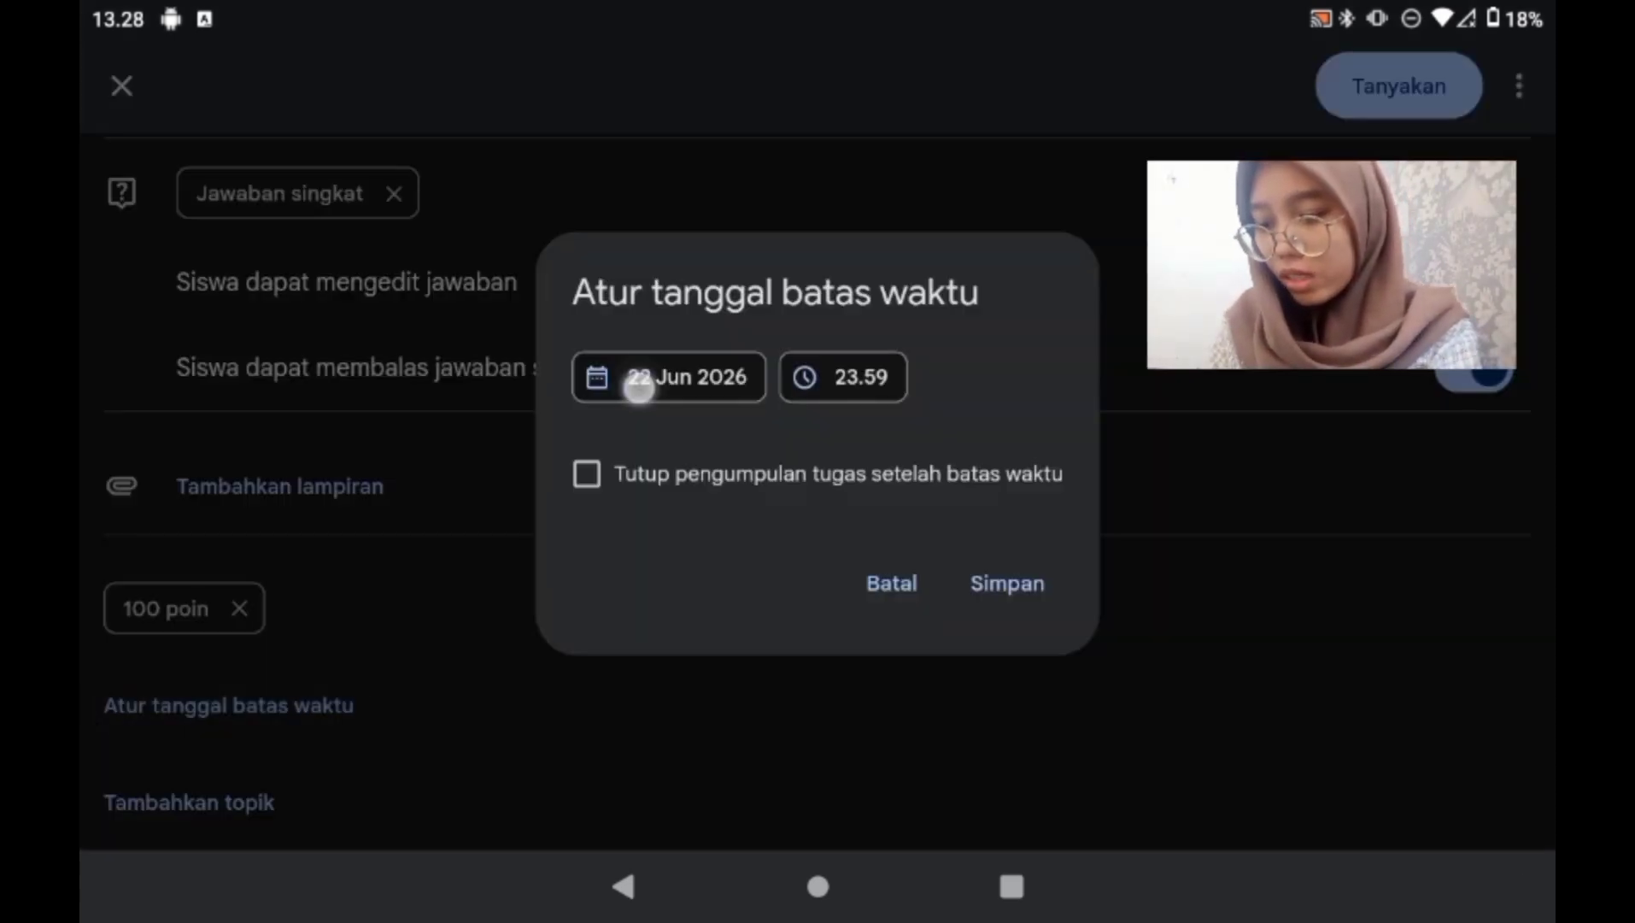
left_click(861, 495)
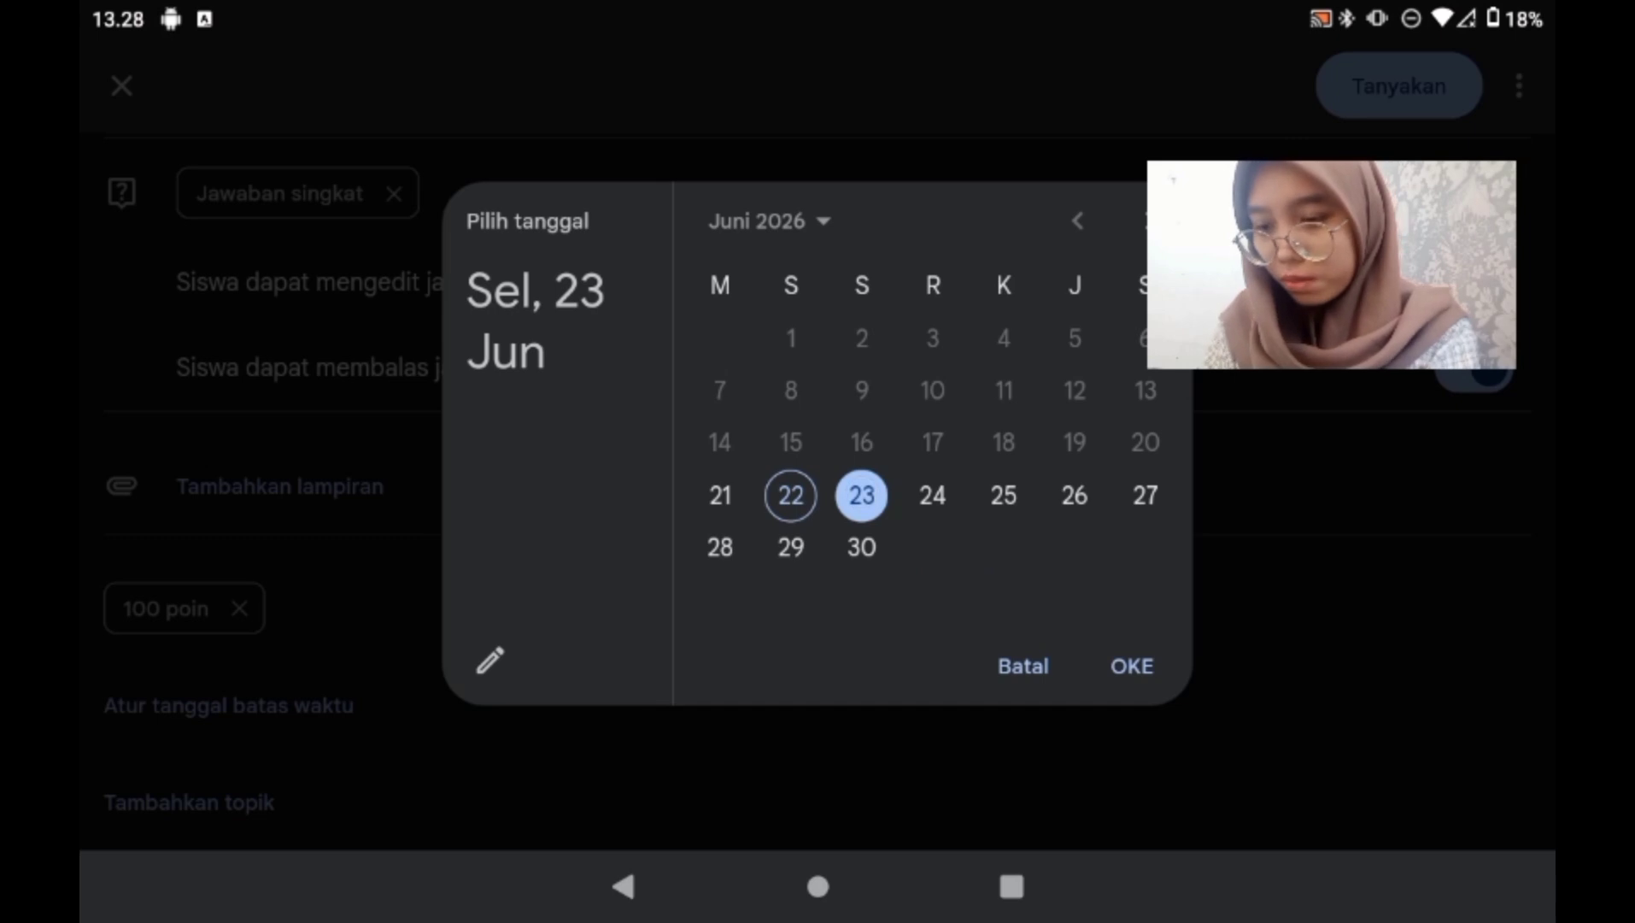
left_click(1131, 665)
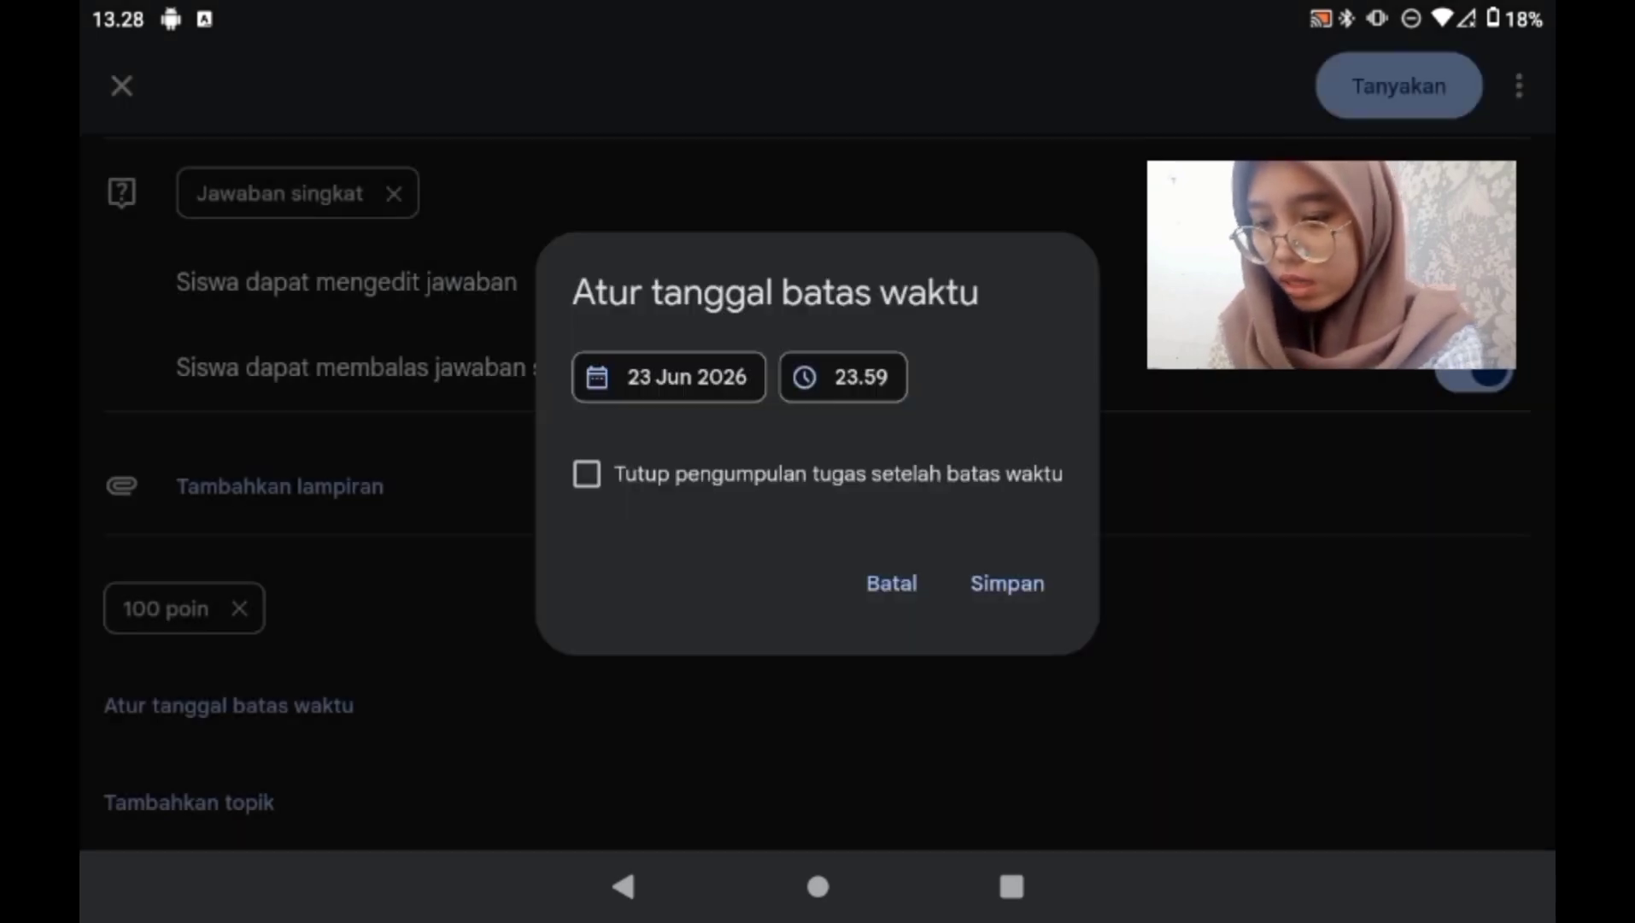
Set the due time to 12.00, close submissions after the deadline, and save the due date settings
left_click(843, 376)
left_click(1028, 306)
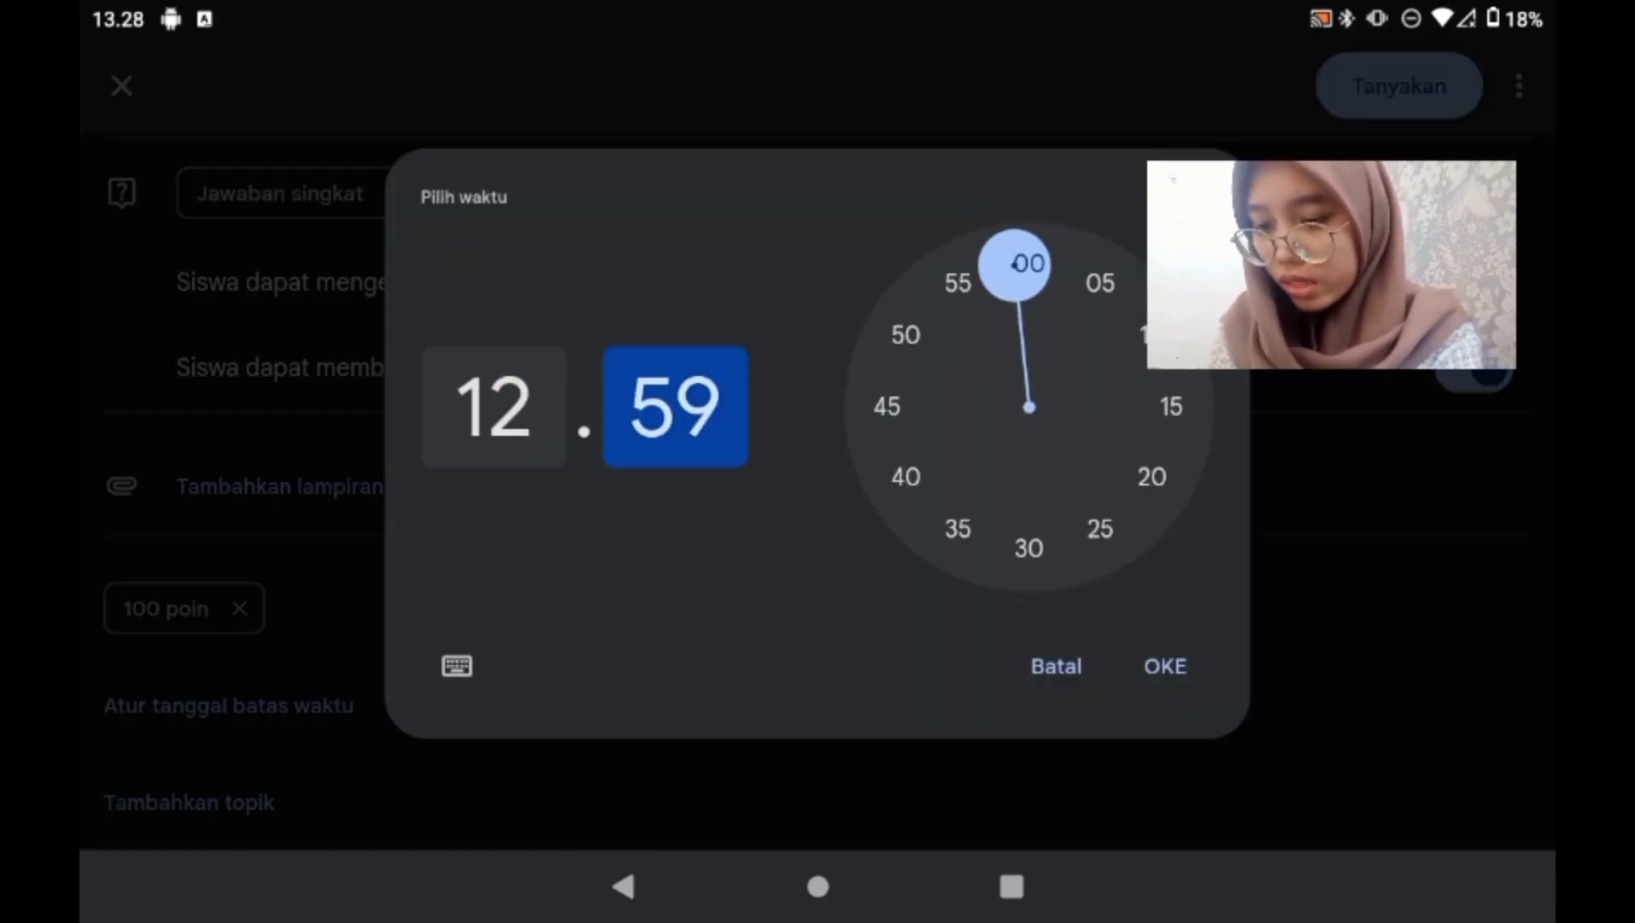
left_click(1029, 262)
left_click(1165, 665)
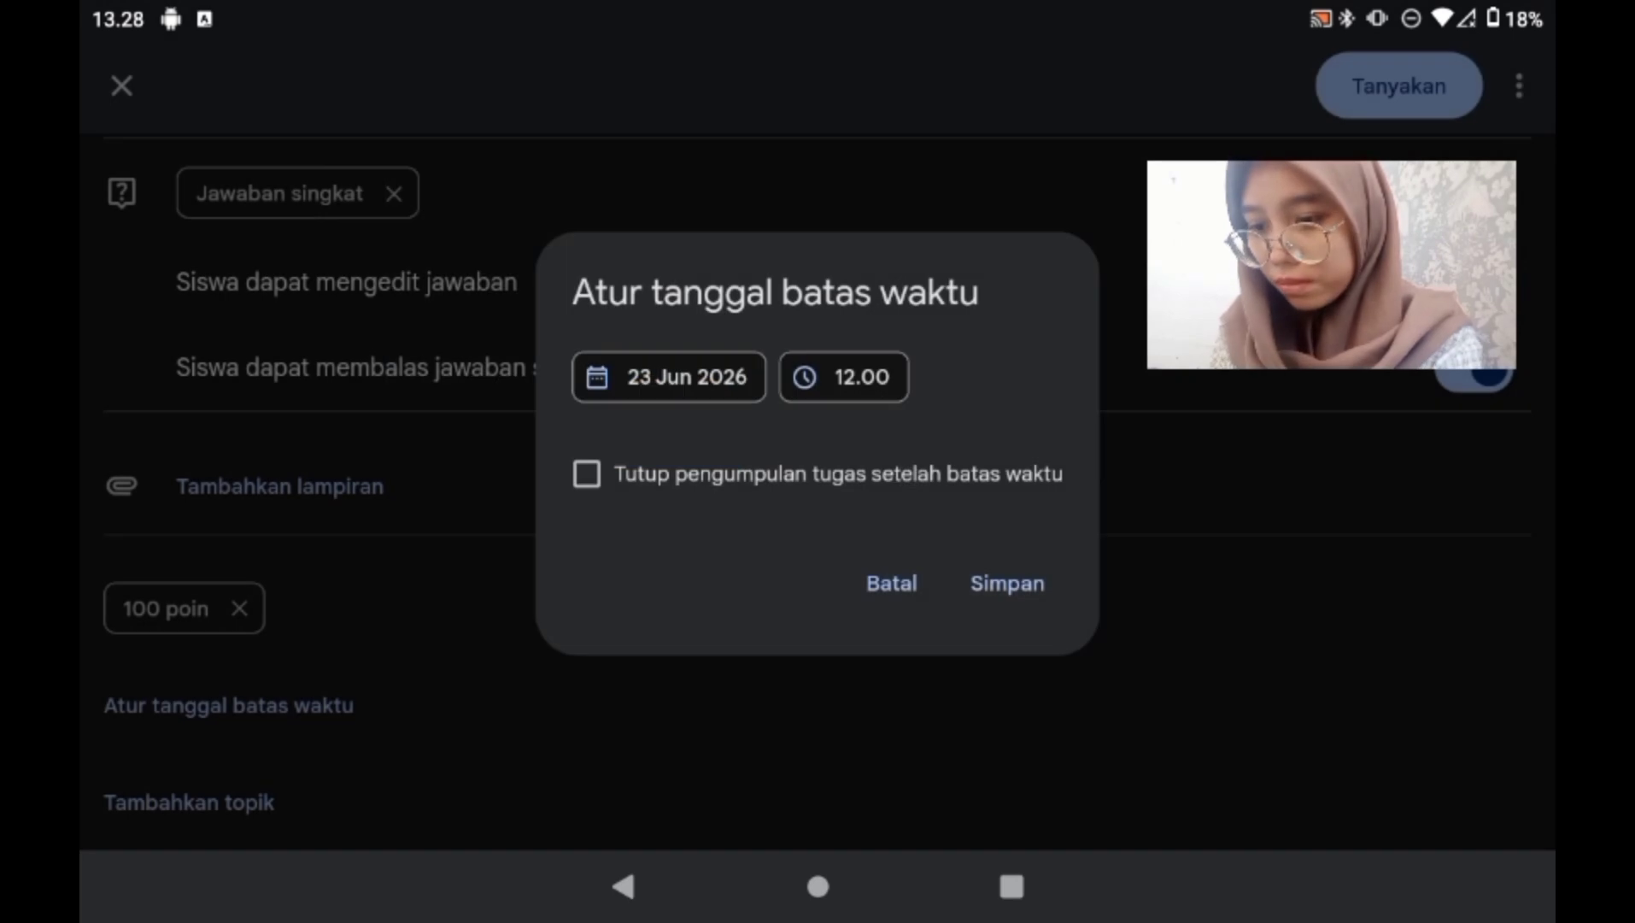
left_click(620, 470)
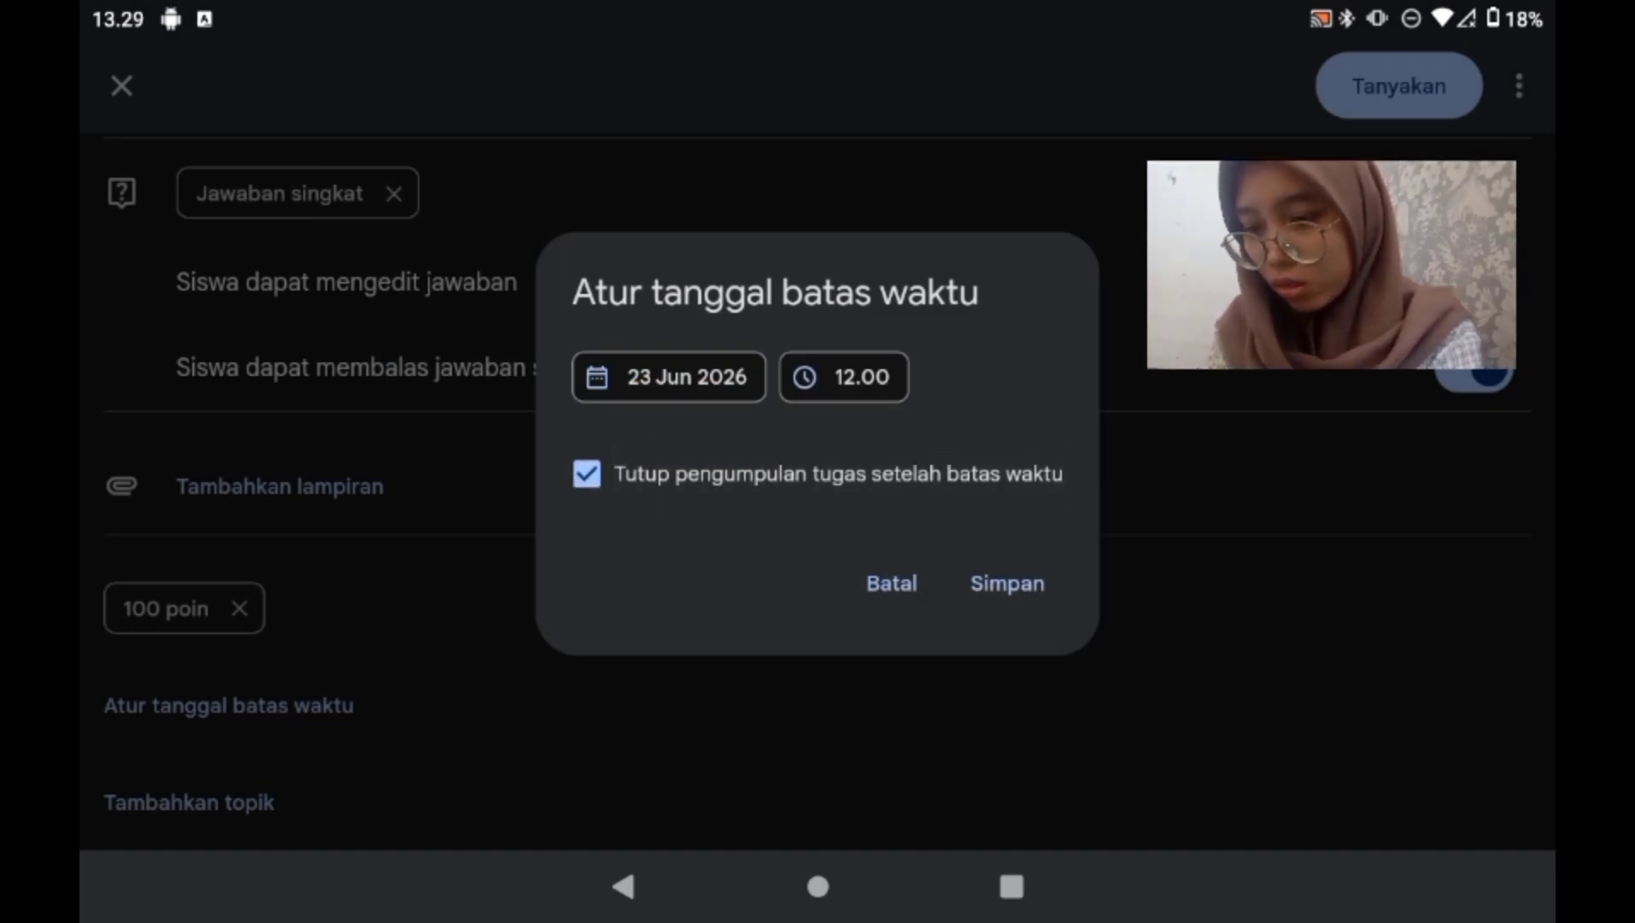
left_click(1009, 581)
Set the question's grading option to "Tidak dinilai" and save it
left_click_drag(1174, 766, 1255, 513)
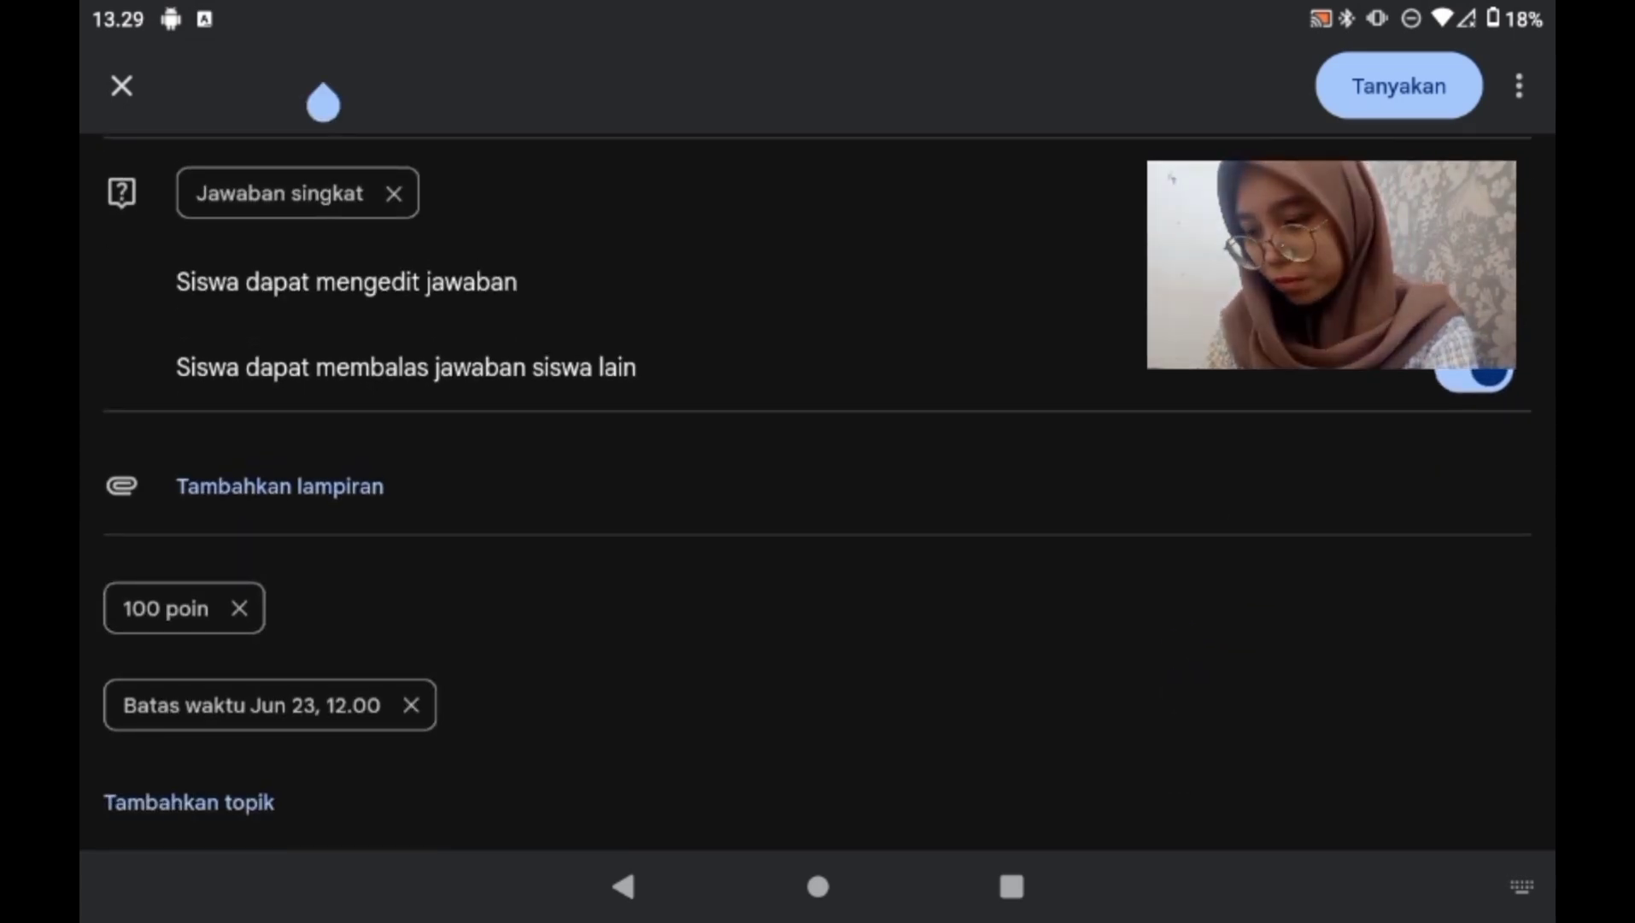
left_click_drag(167, 649, 109, 519)
left_click(151, 609)
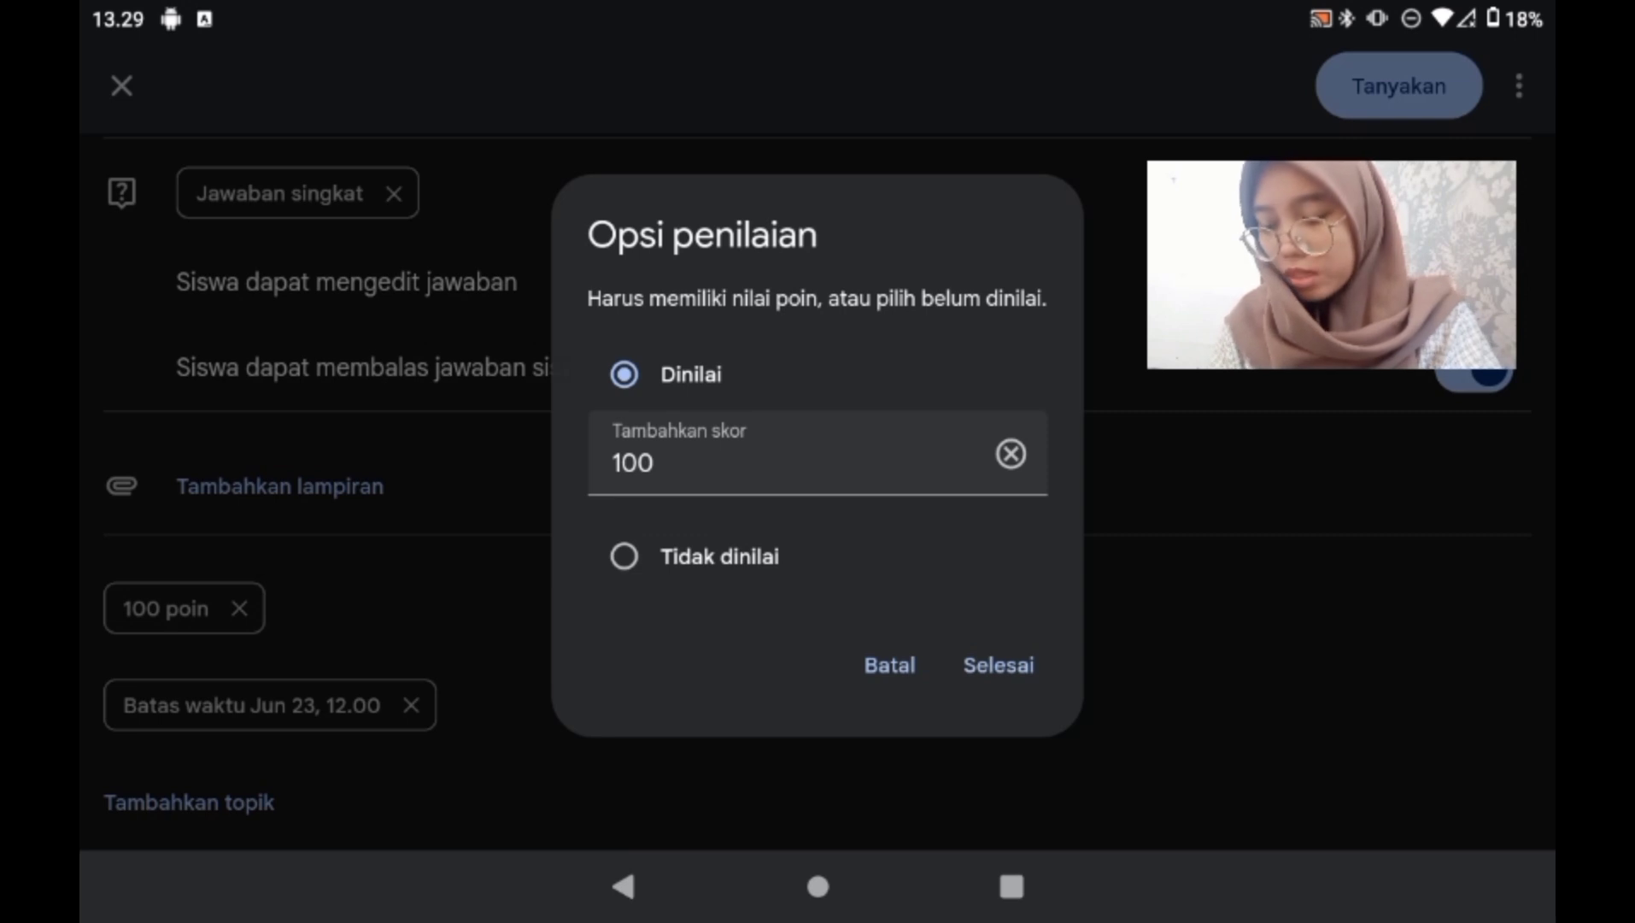
left_click(624, 556)
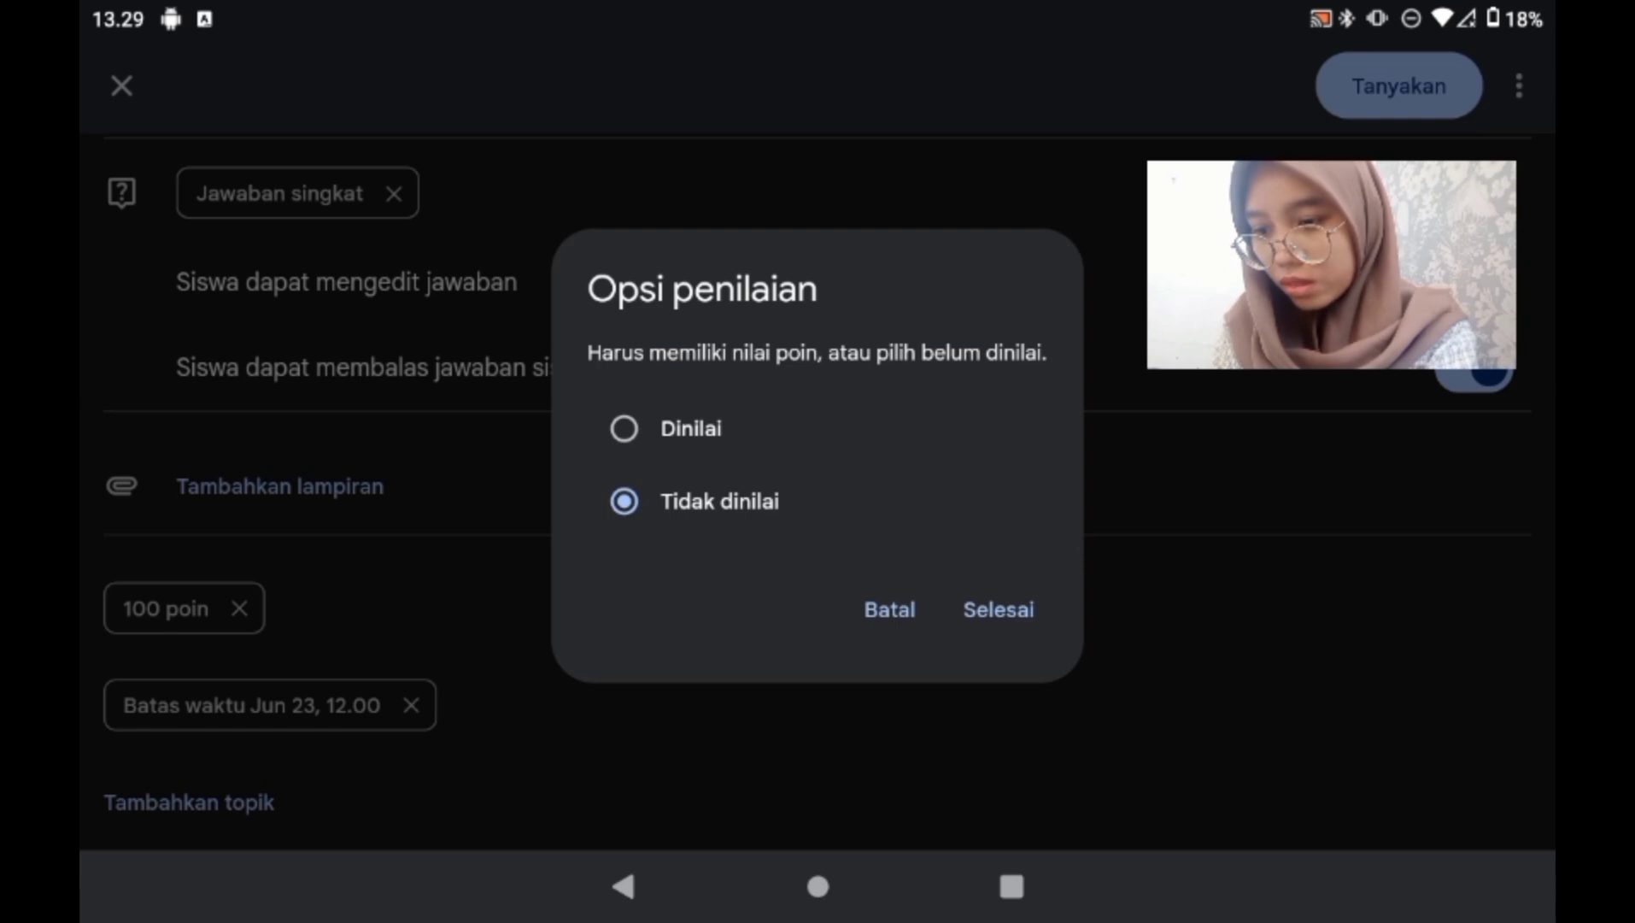
left_click(624, 429)
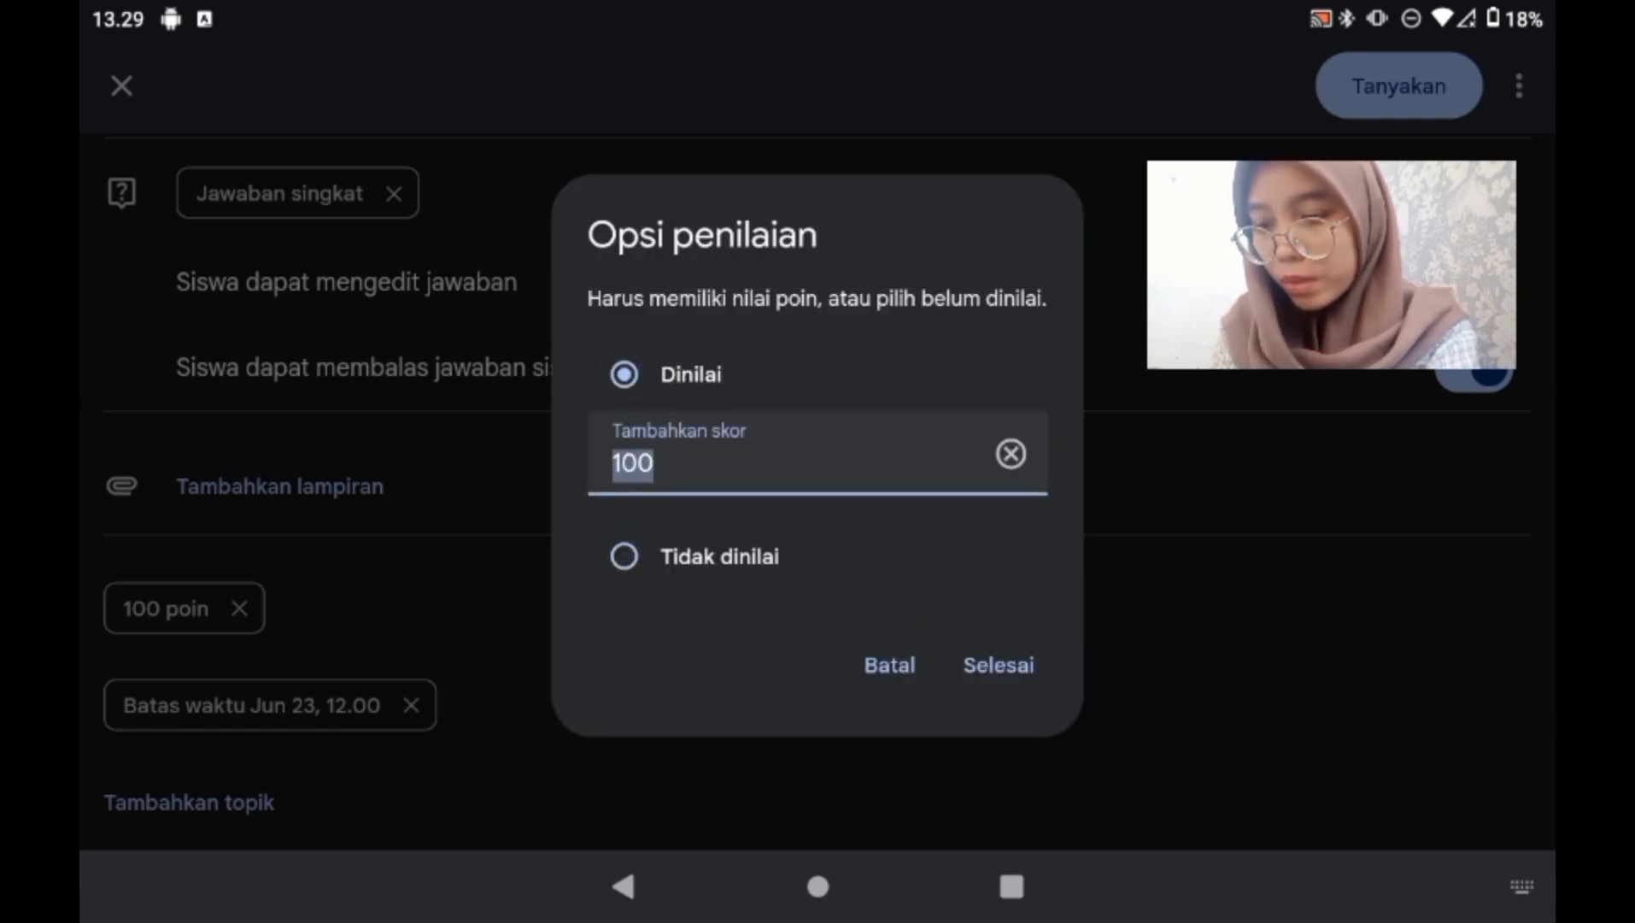
left_click(651, 557)
left_click(1016, 610)
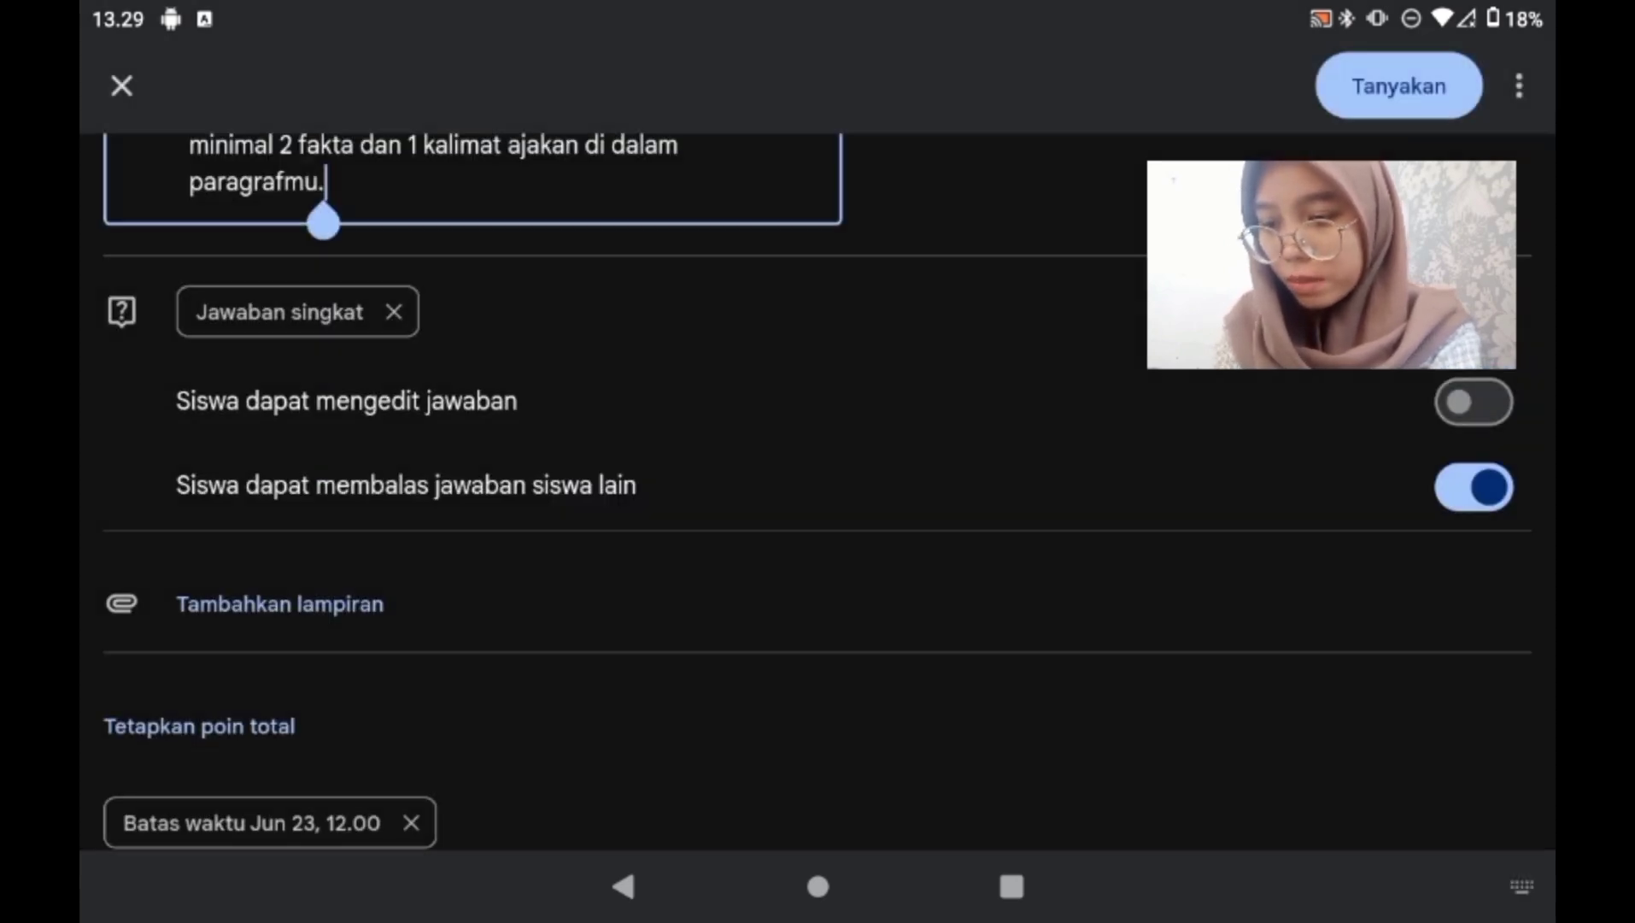
Post the finished persuasive-text question to the class
left_click(1211, 696)
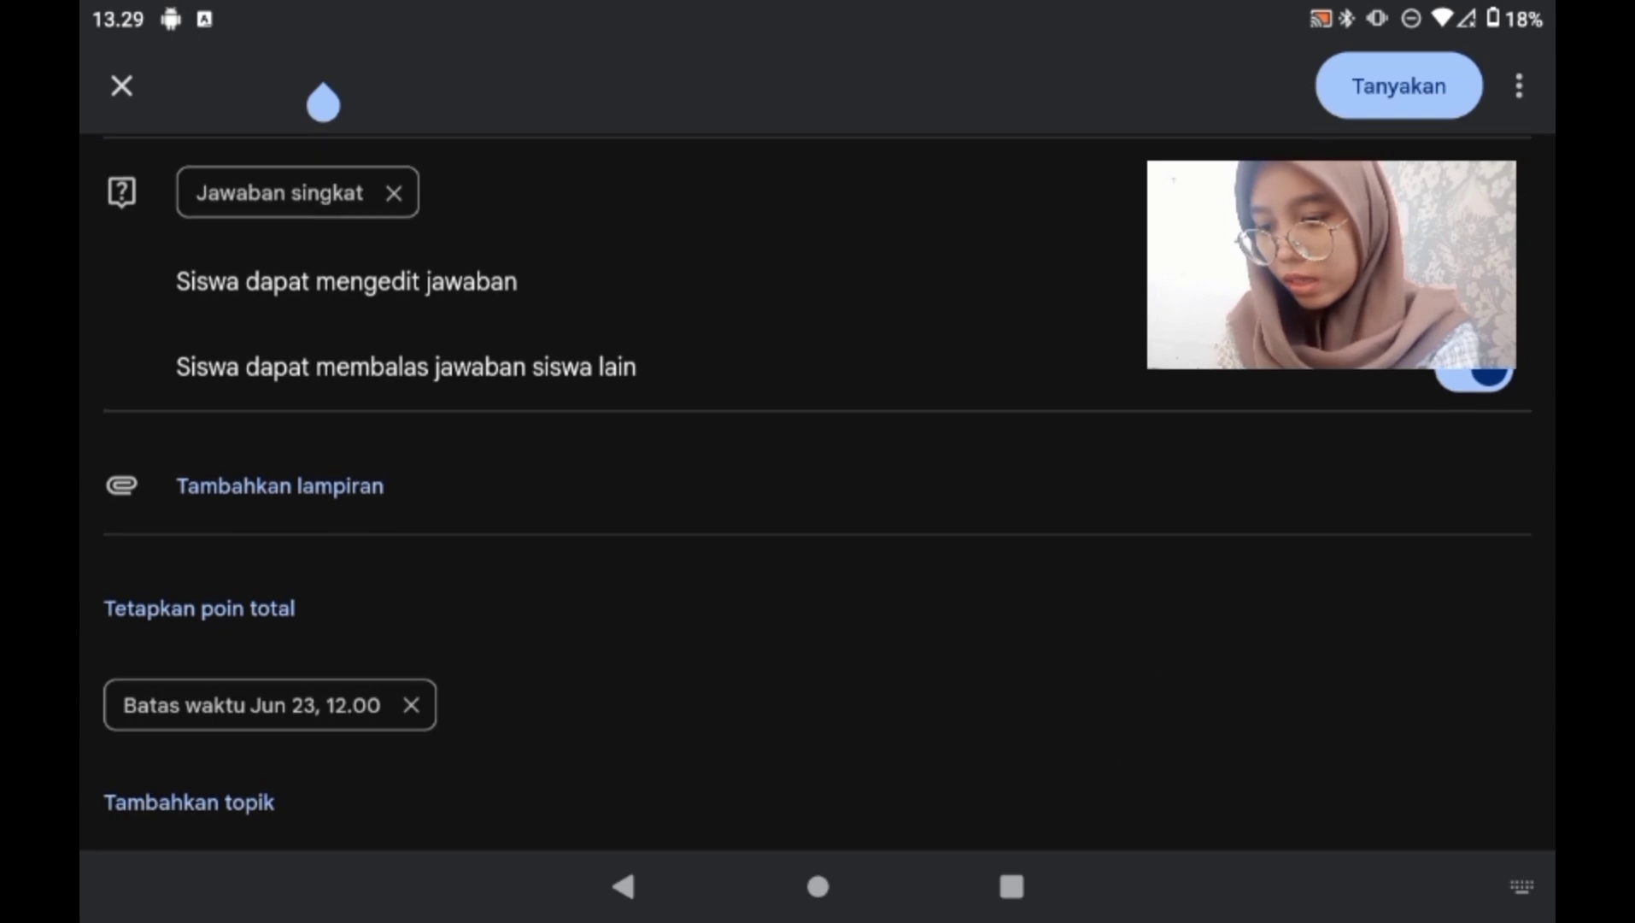
scroll(98, 753, "down", 2)
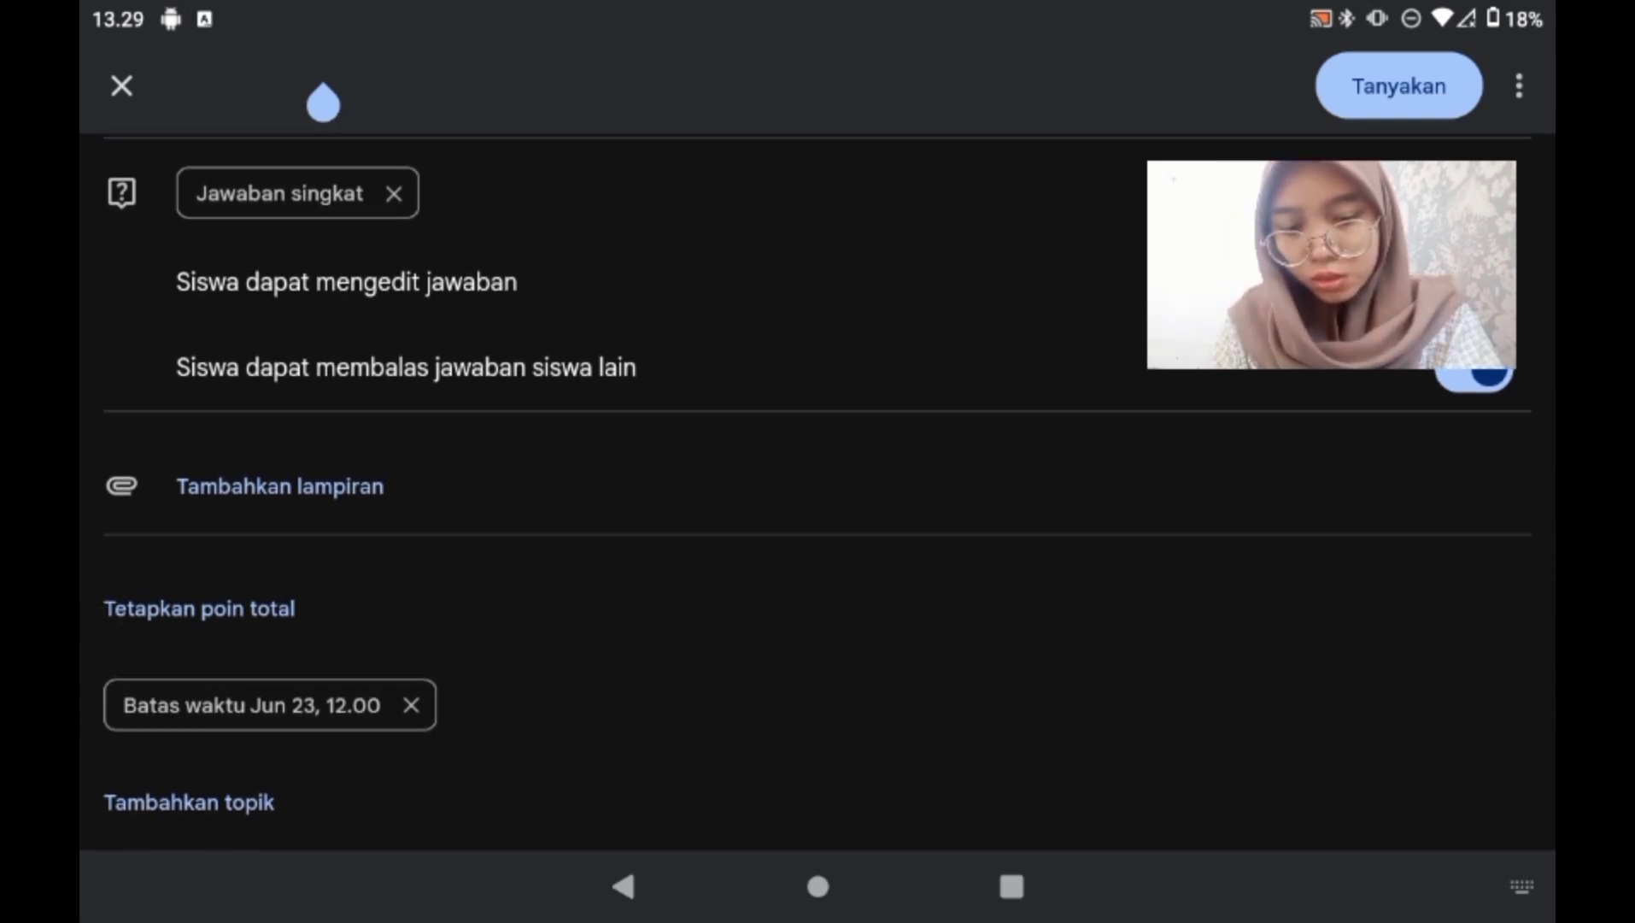
left_click(1405, 90)
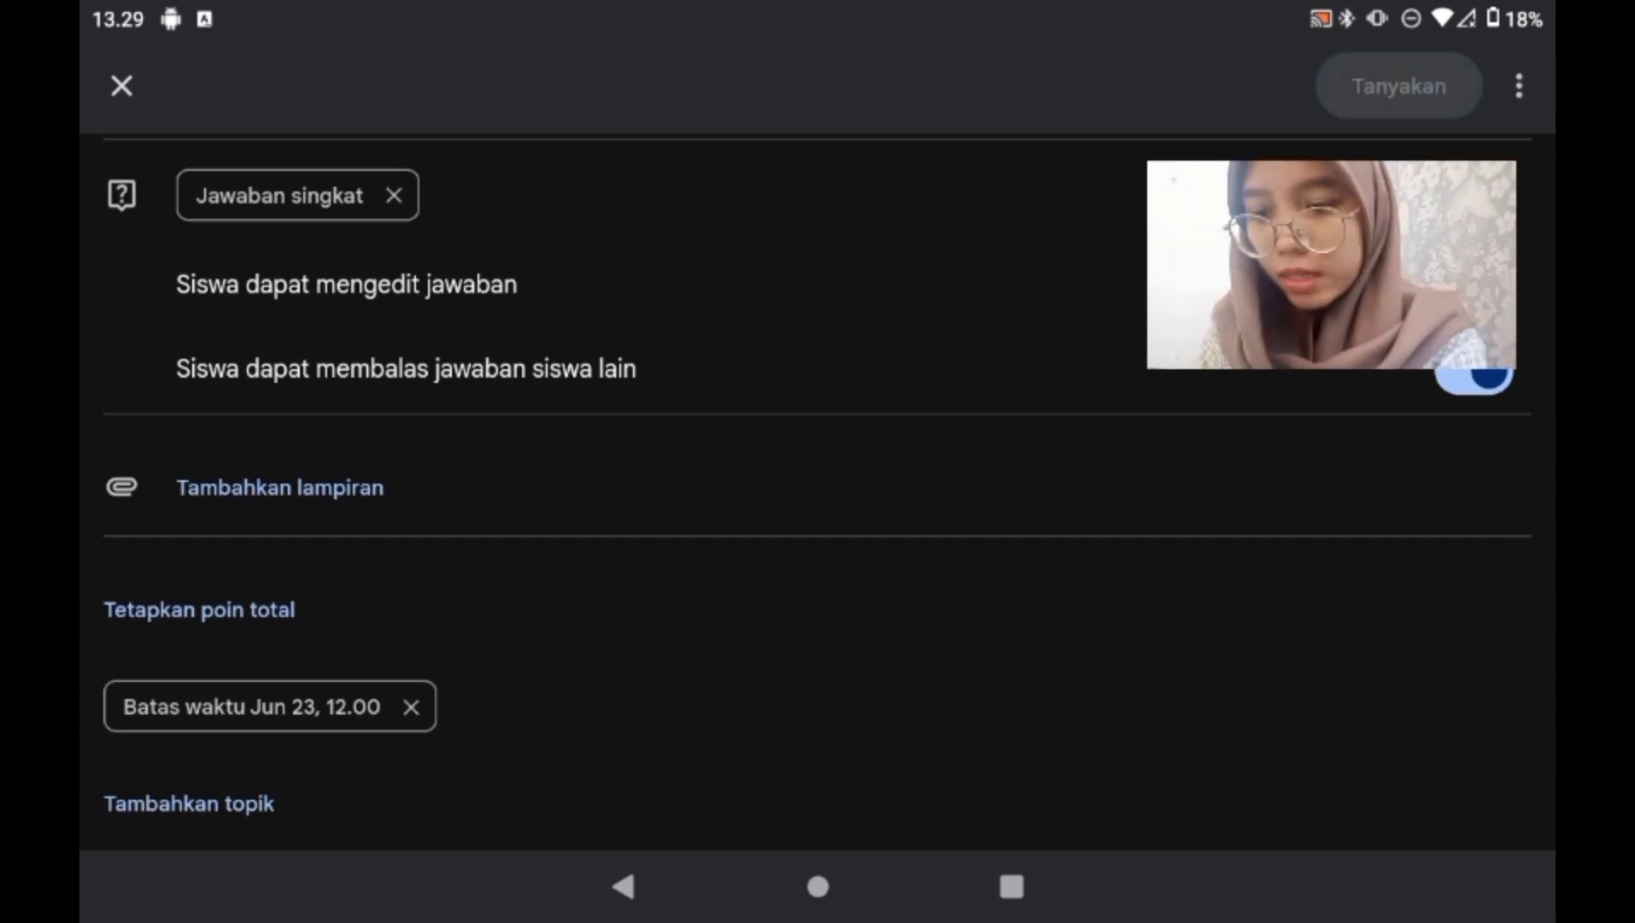
scroll(1278, 596, "down", 2)
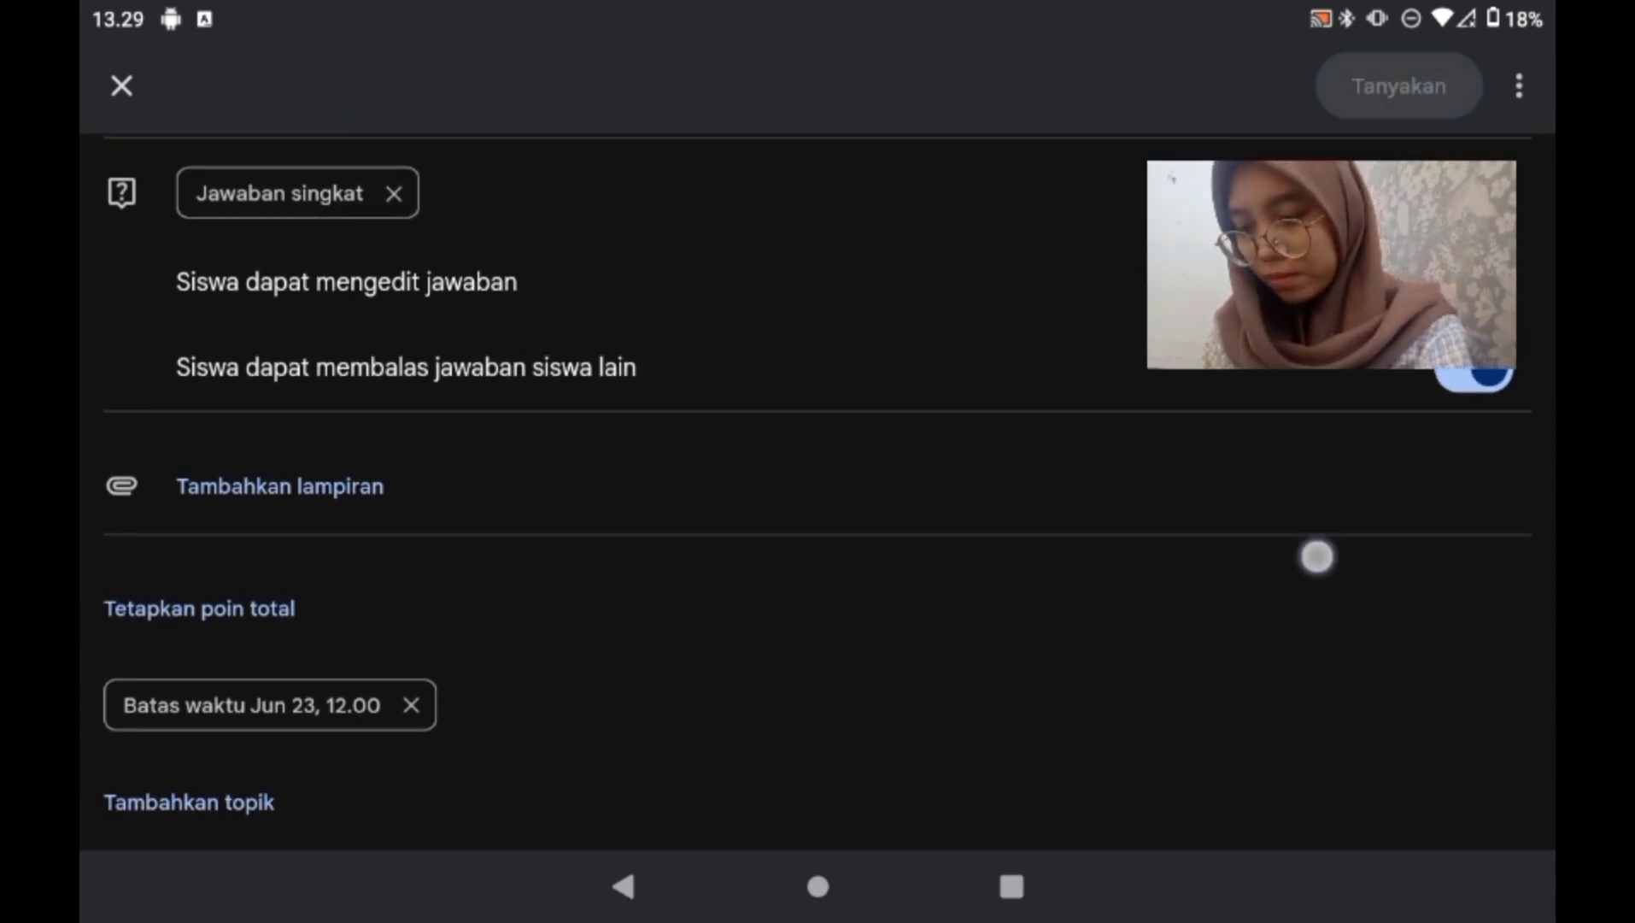
scroll(1317, 557, "up", 6)
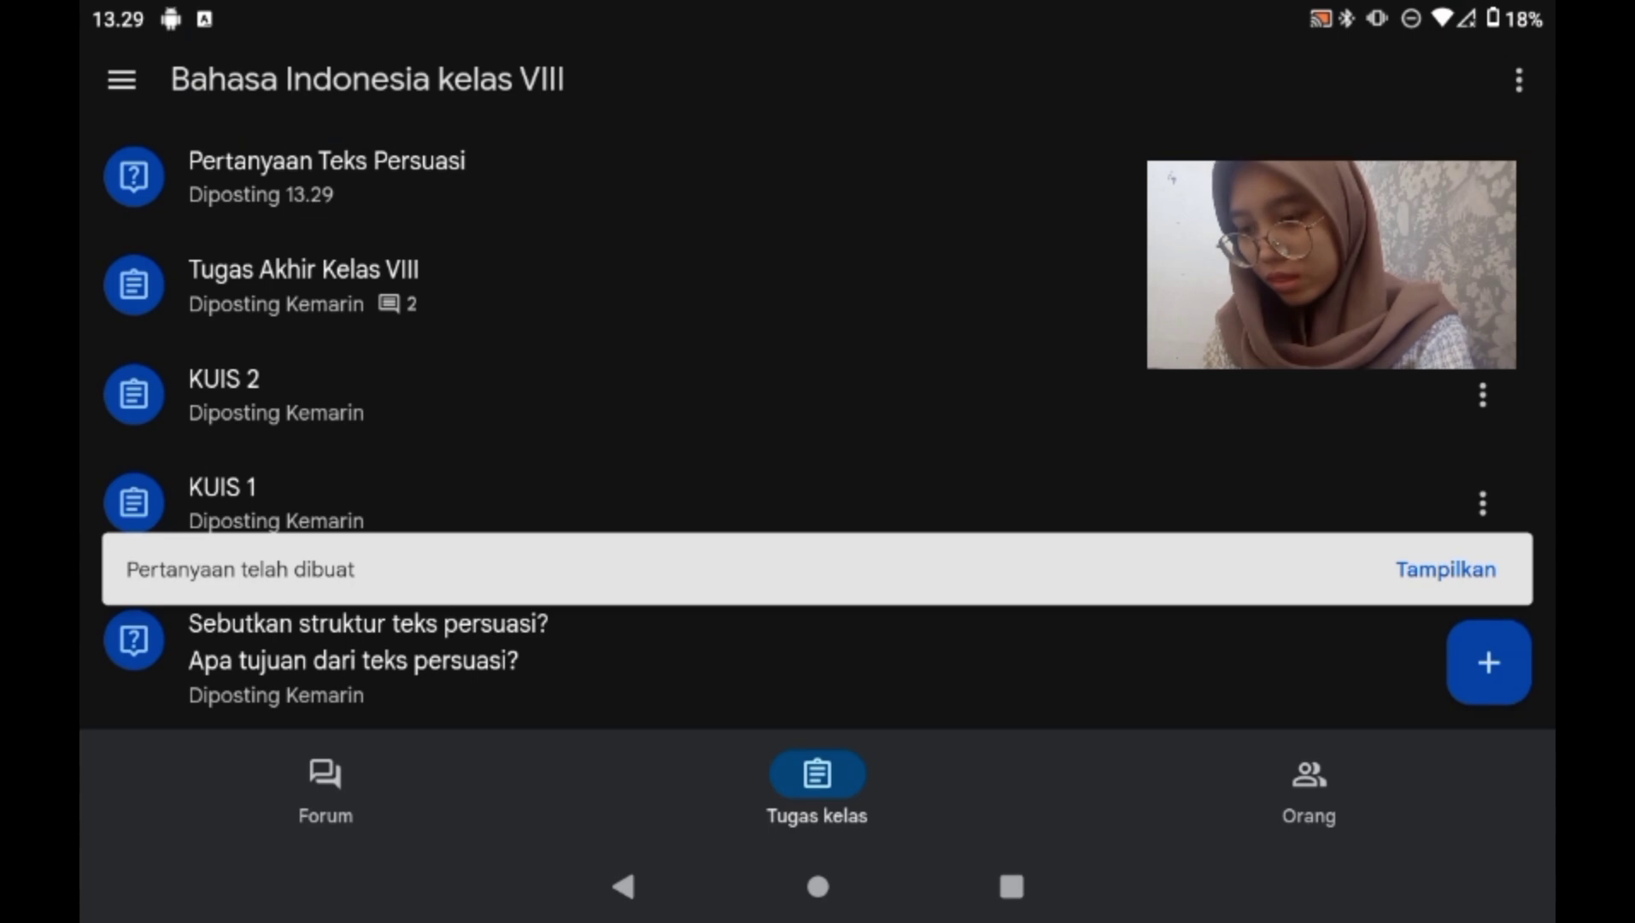
Open "Pertanyaan Teks Persuasi" from the class forum and examine its submission status and list of assigned students
left_click(308, 797)
scroll(1265, 431, "down", 2)
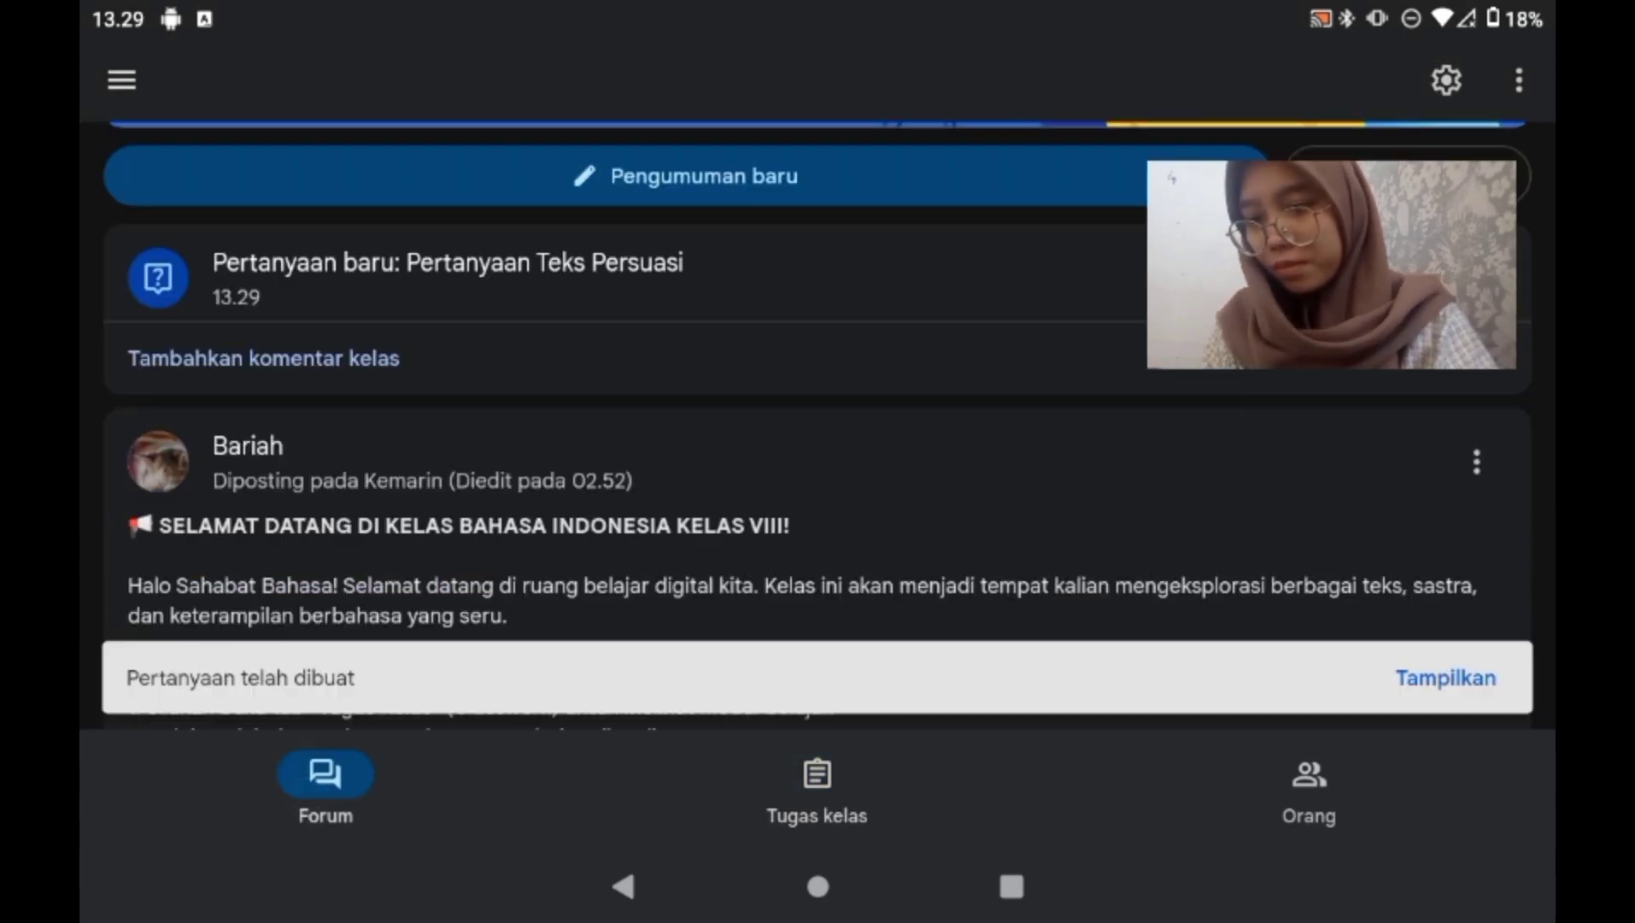
scroll(1276, 438, "up", 1)
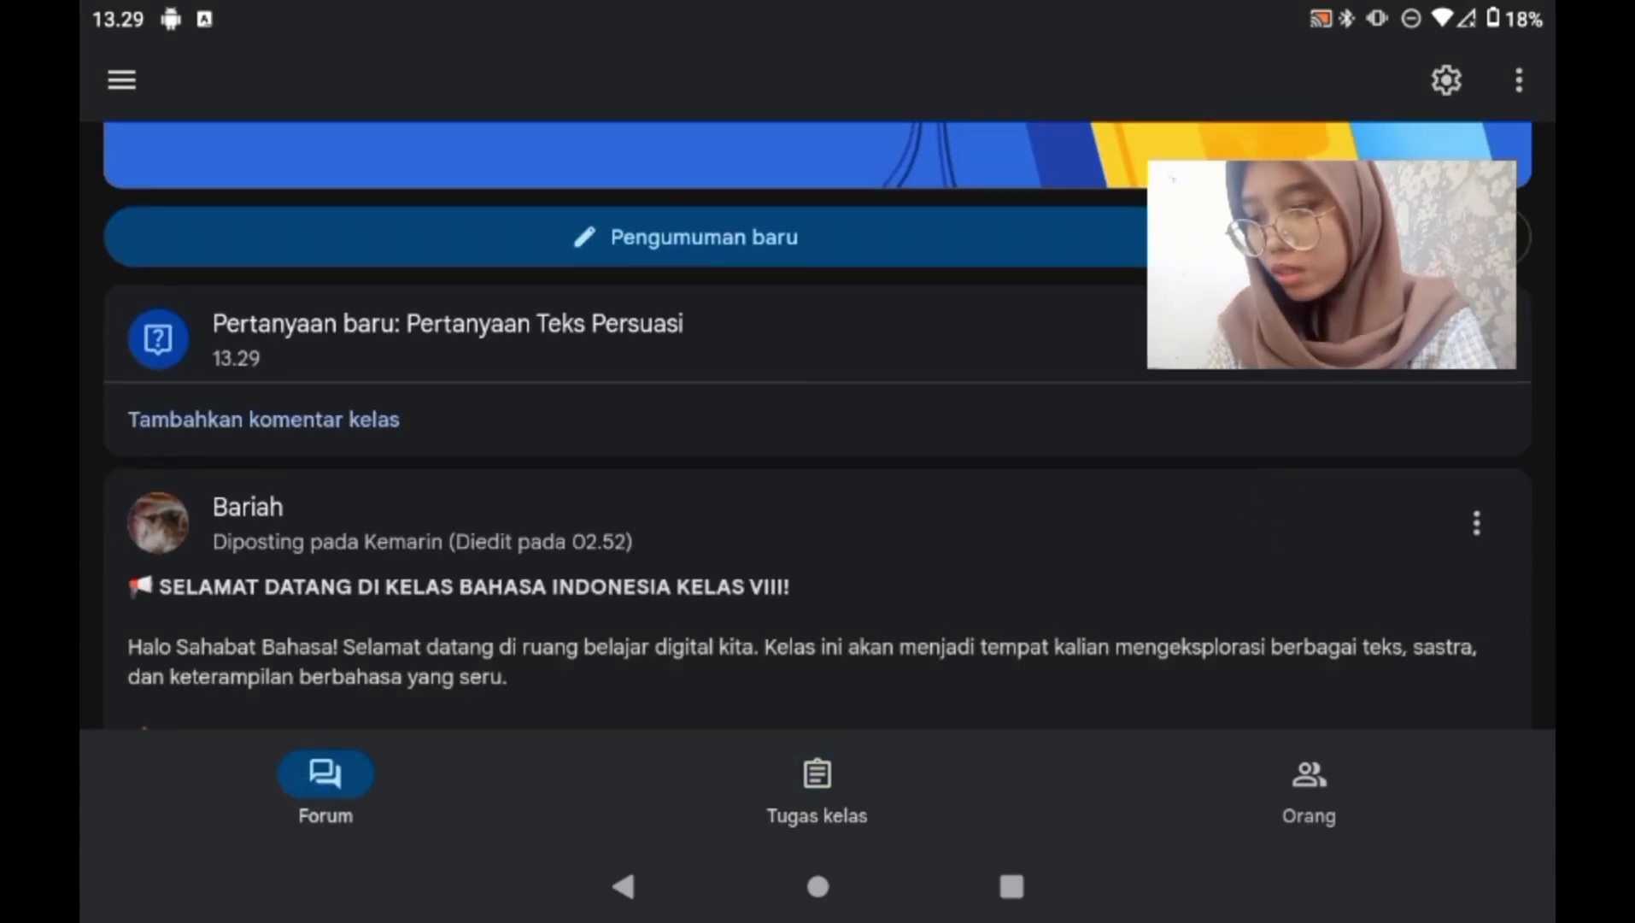
left_click(447, 329)
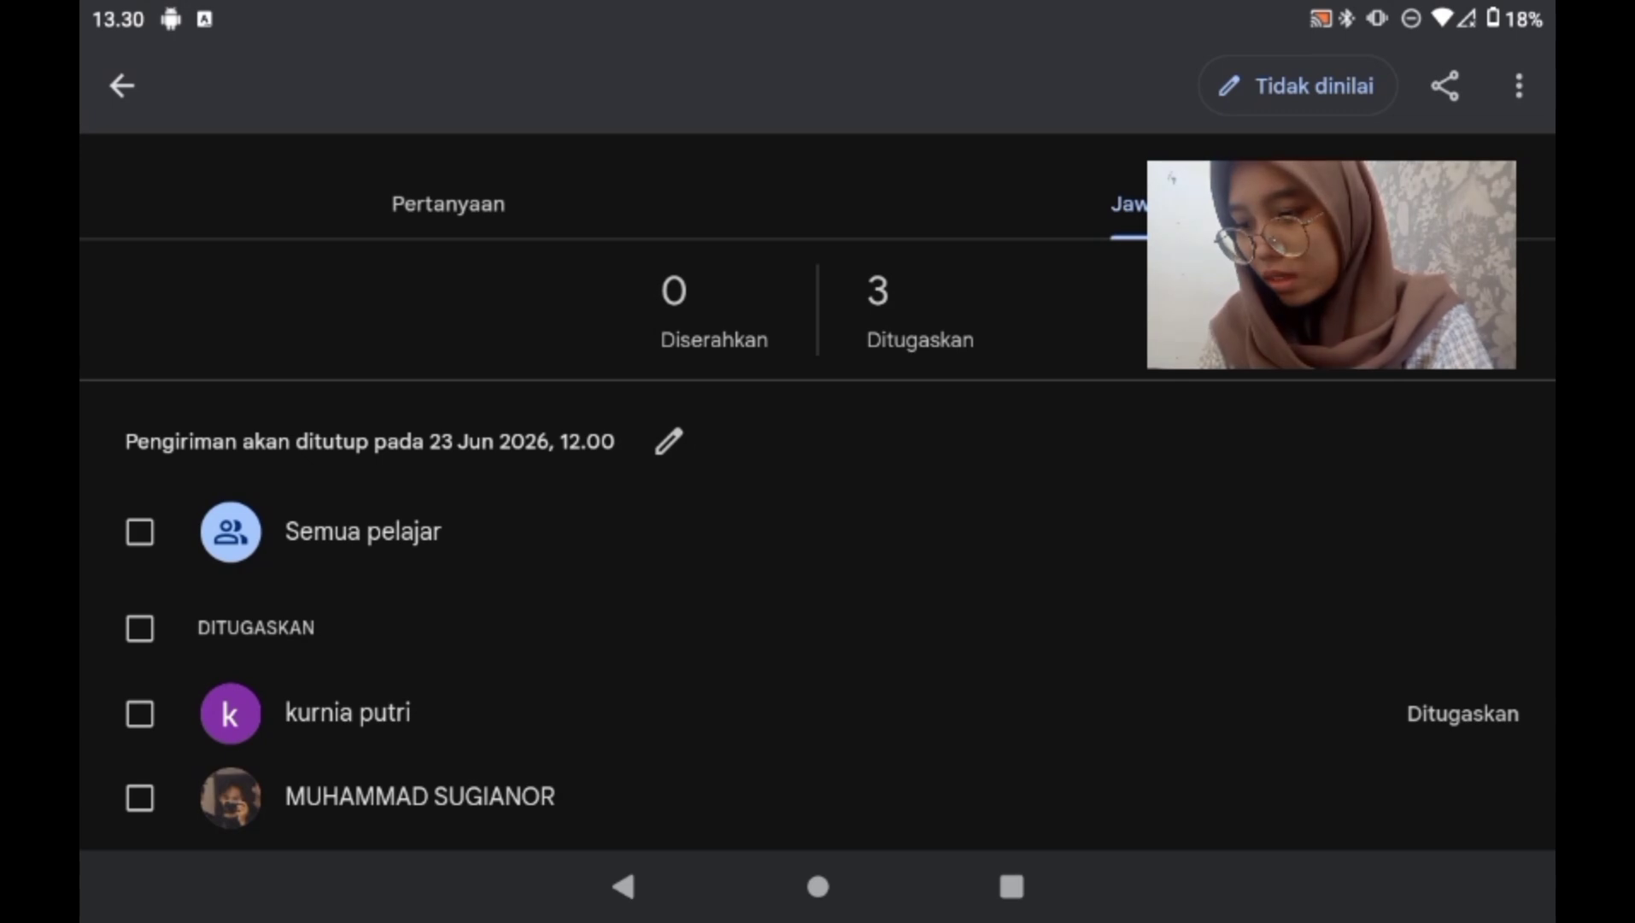
scroll(229, 713, "down", 1)
scroll(198, 554, "up", 1)
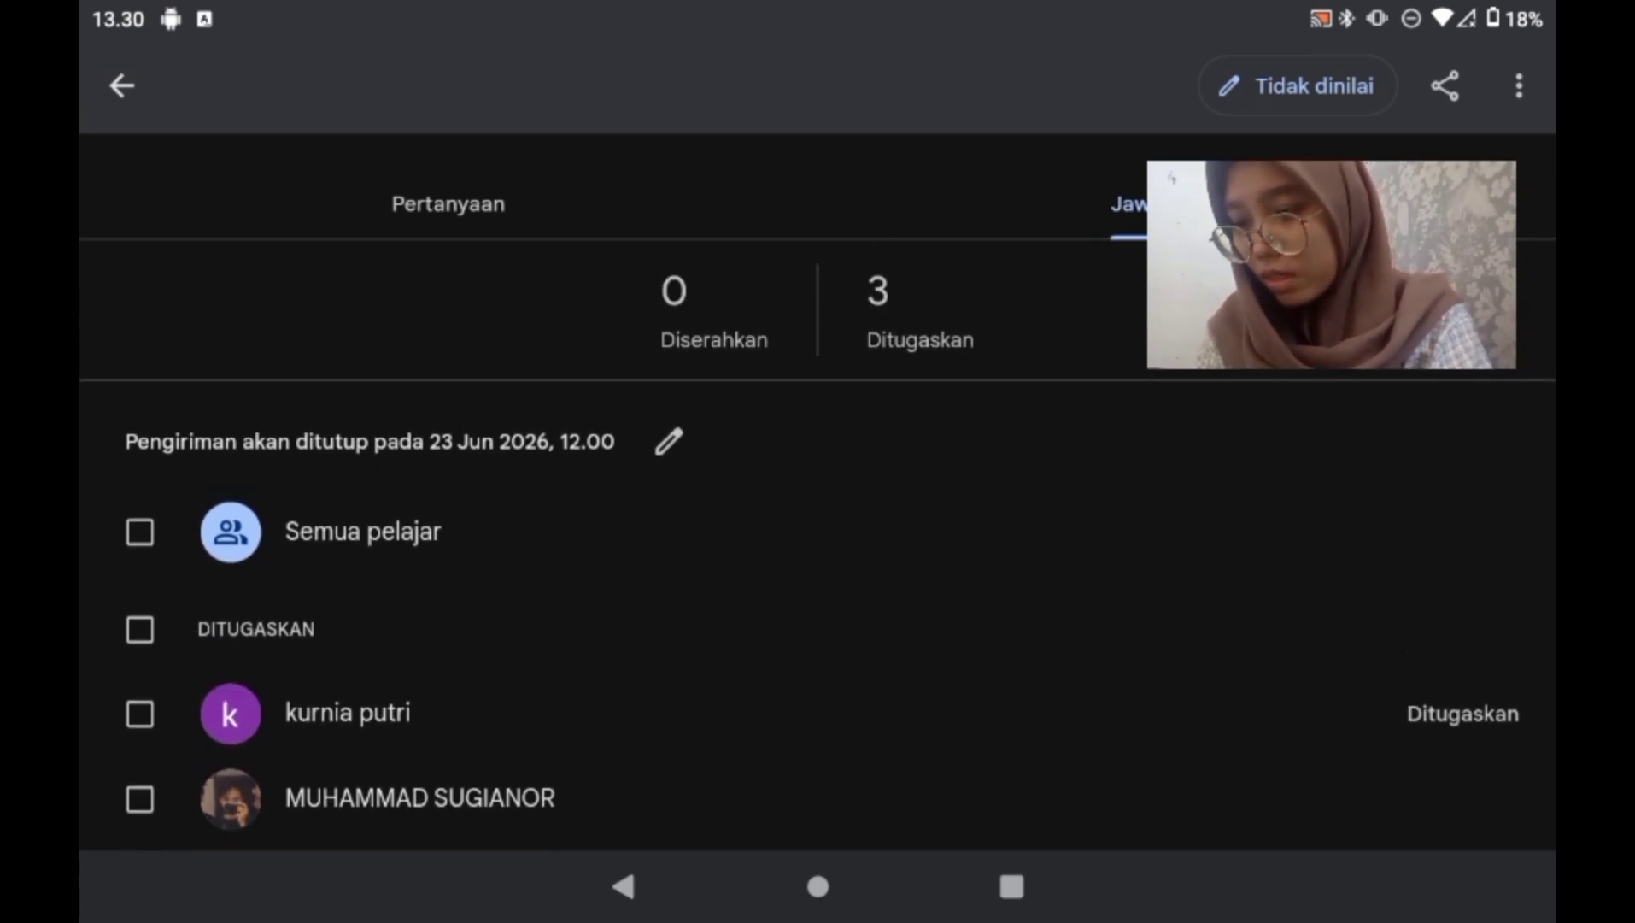
Review the posted question's due date, text and class comment area
left_click(448, 203)
scroll(162, 598, "down", 1)
scroll(141, 598, "up", 1)
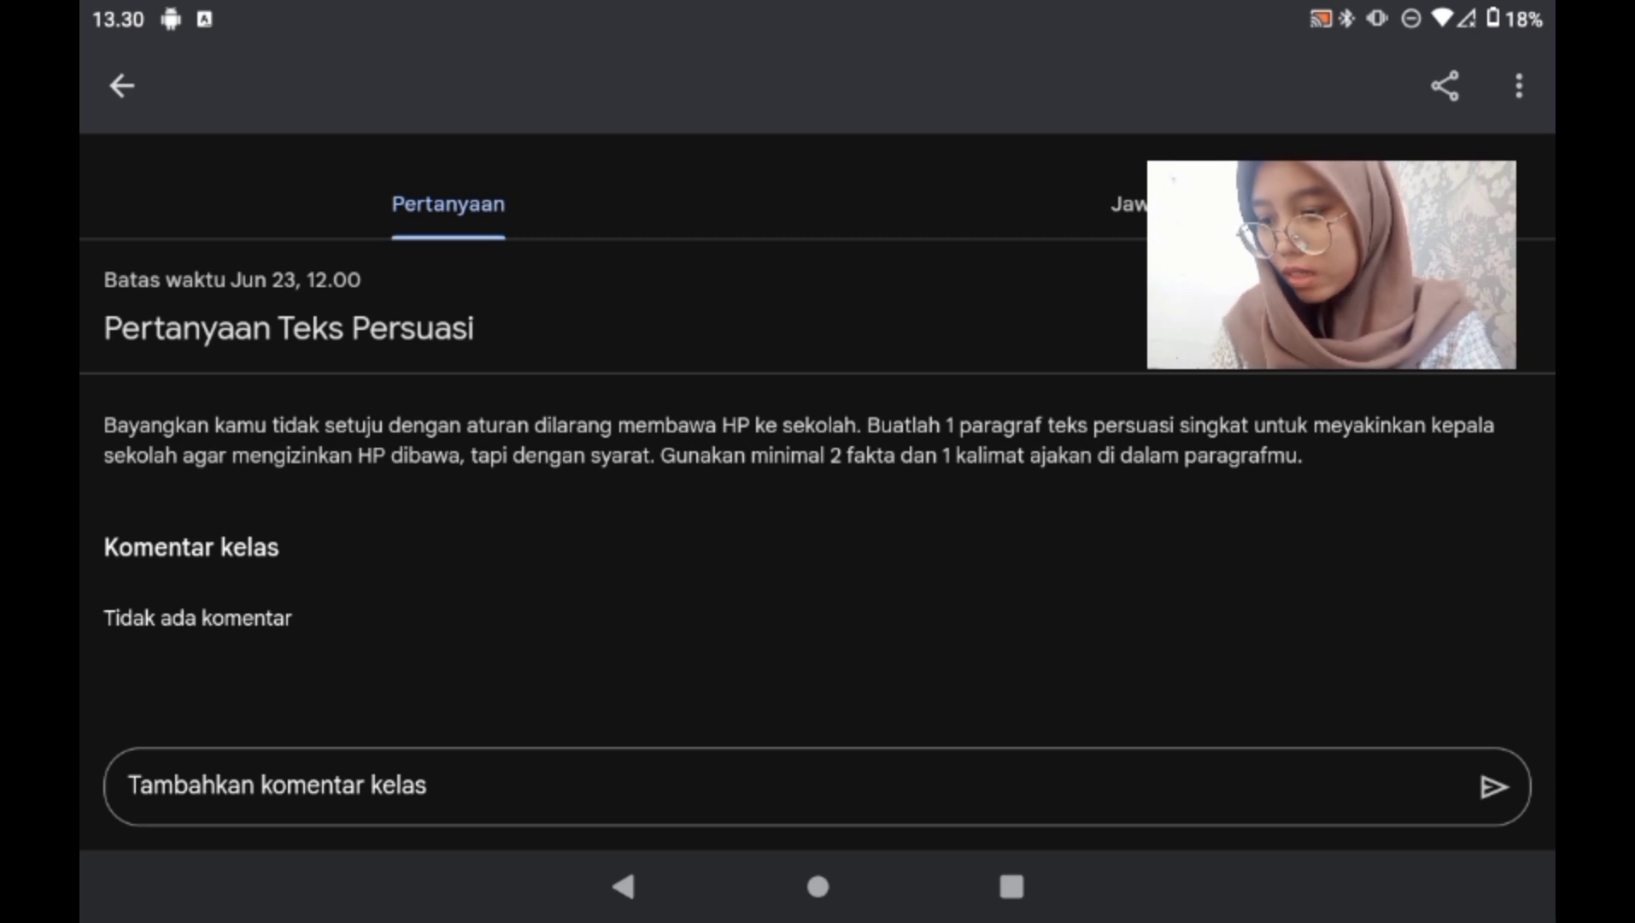
scroll(111, 456, "up", 1)
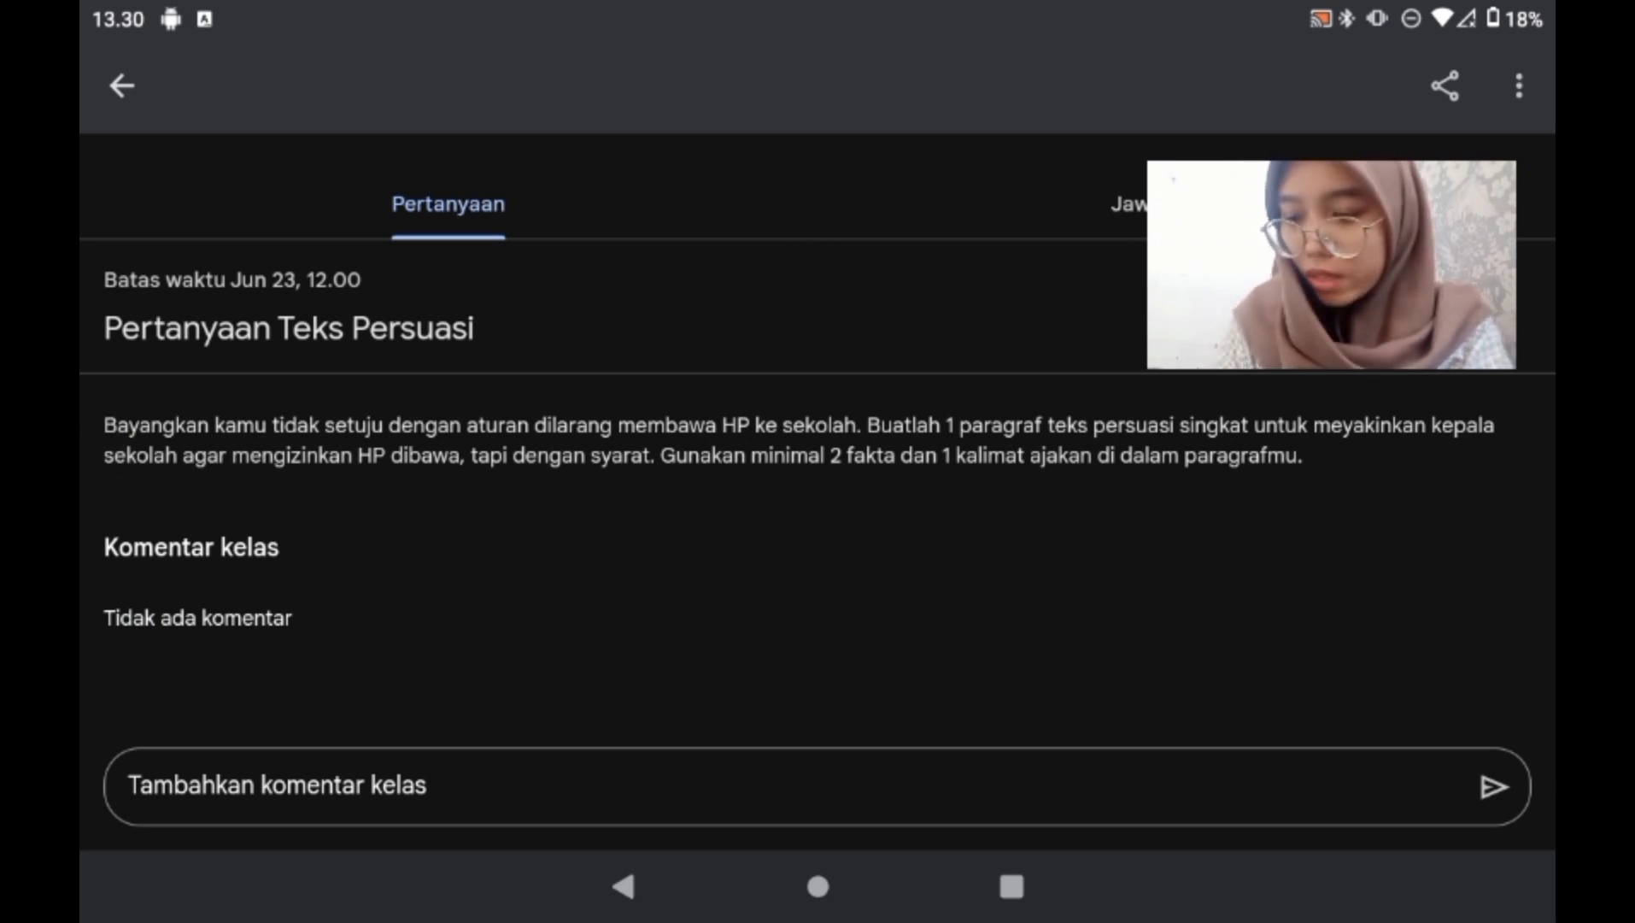
scroll(168, 617, "down", 1)
left_click(130, 786)
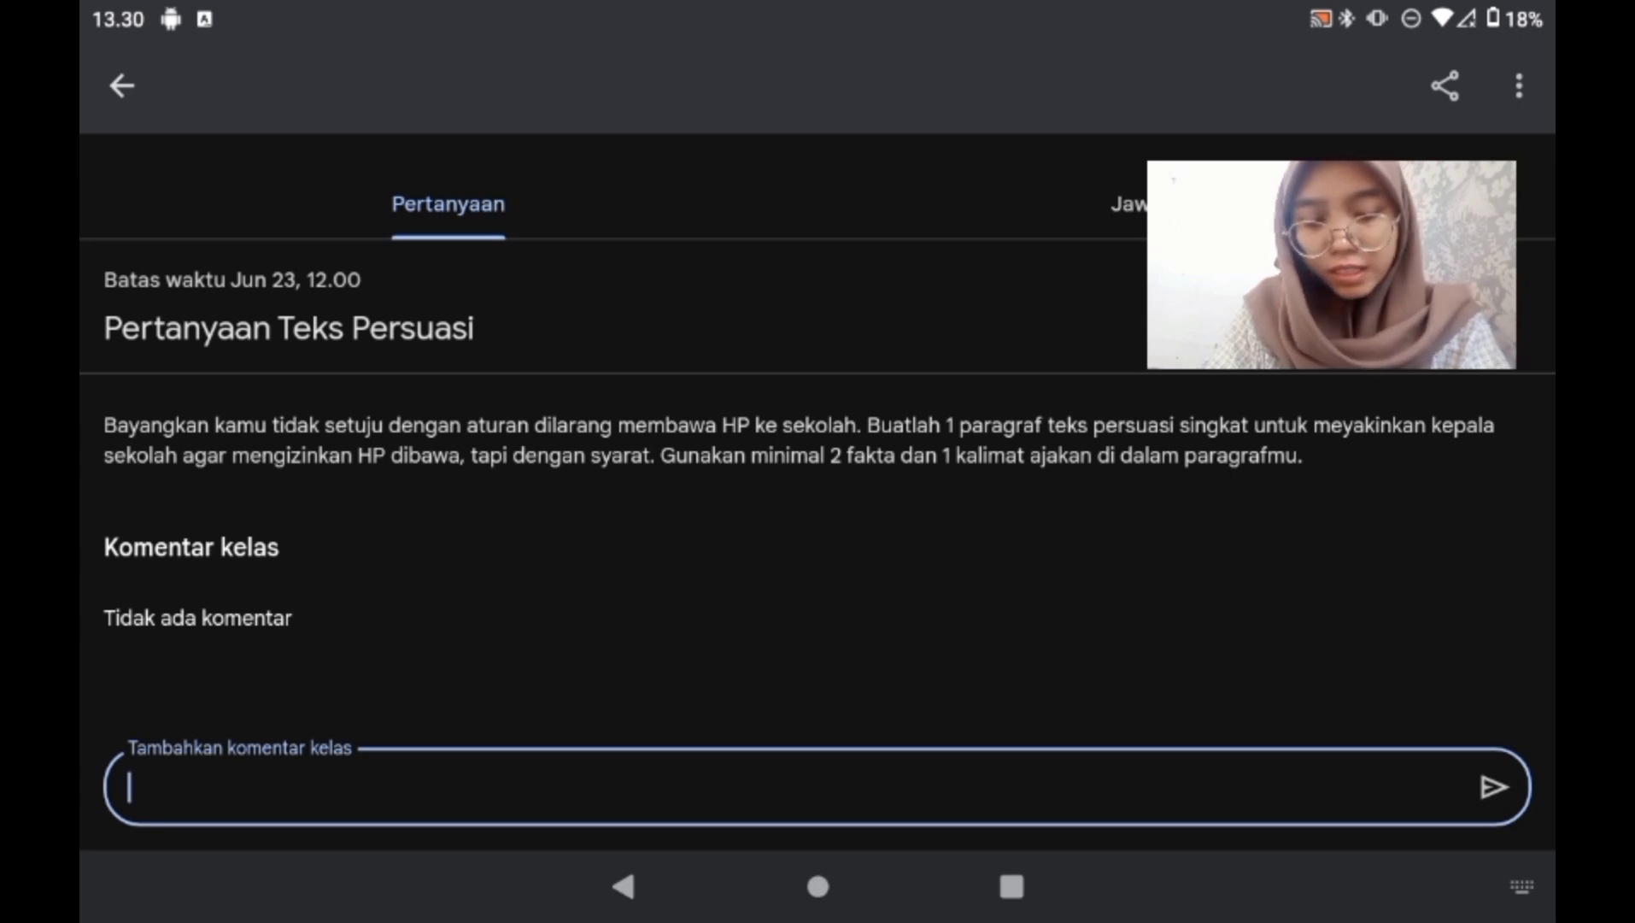
left_click_drag(276, 645, 263, 588)
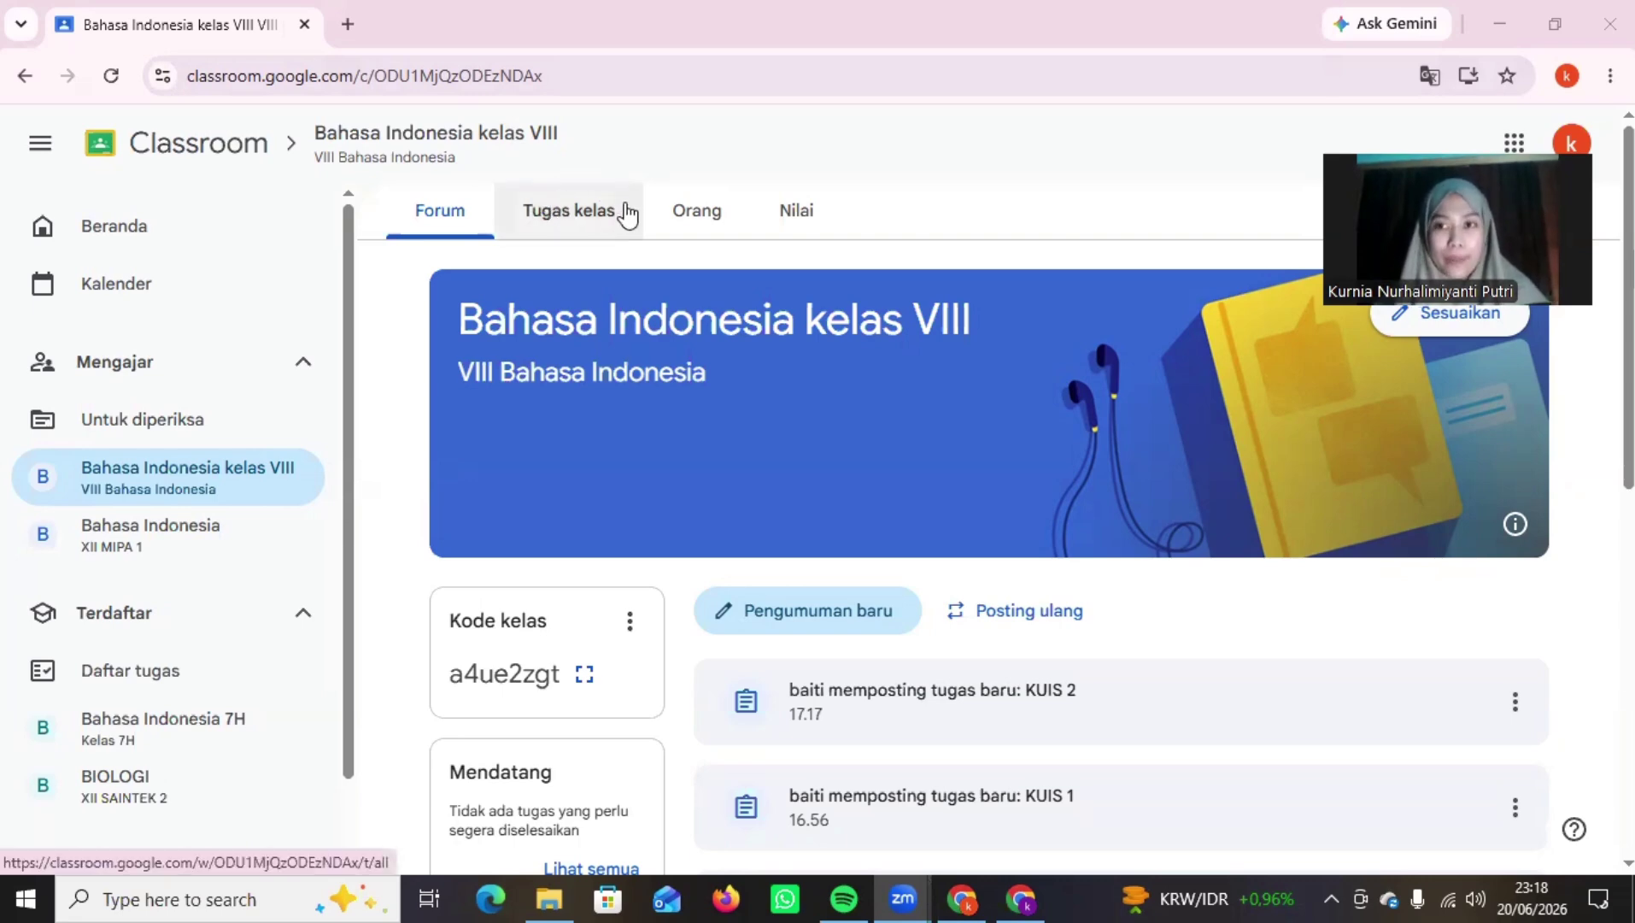
On the Google Classroom website, start a new Tugas in the Bahasa Indonesia kelas VIII classwork
left_click(573, 224)
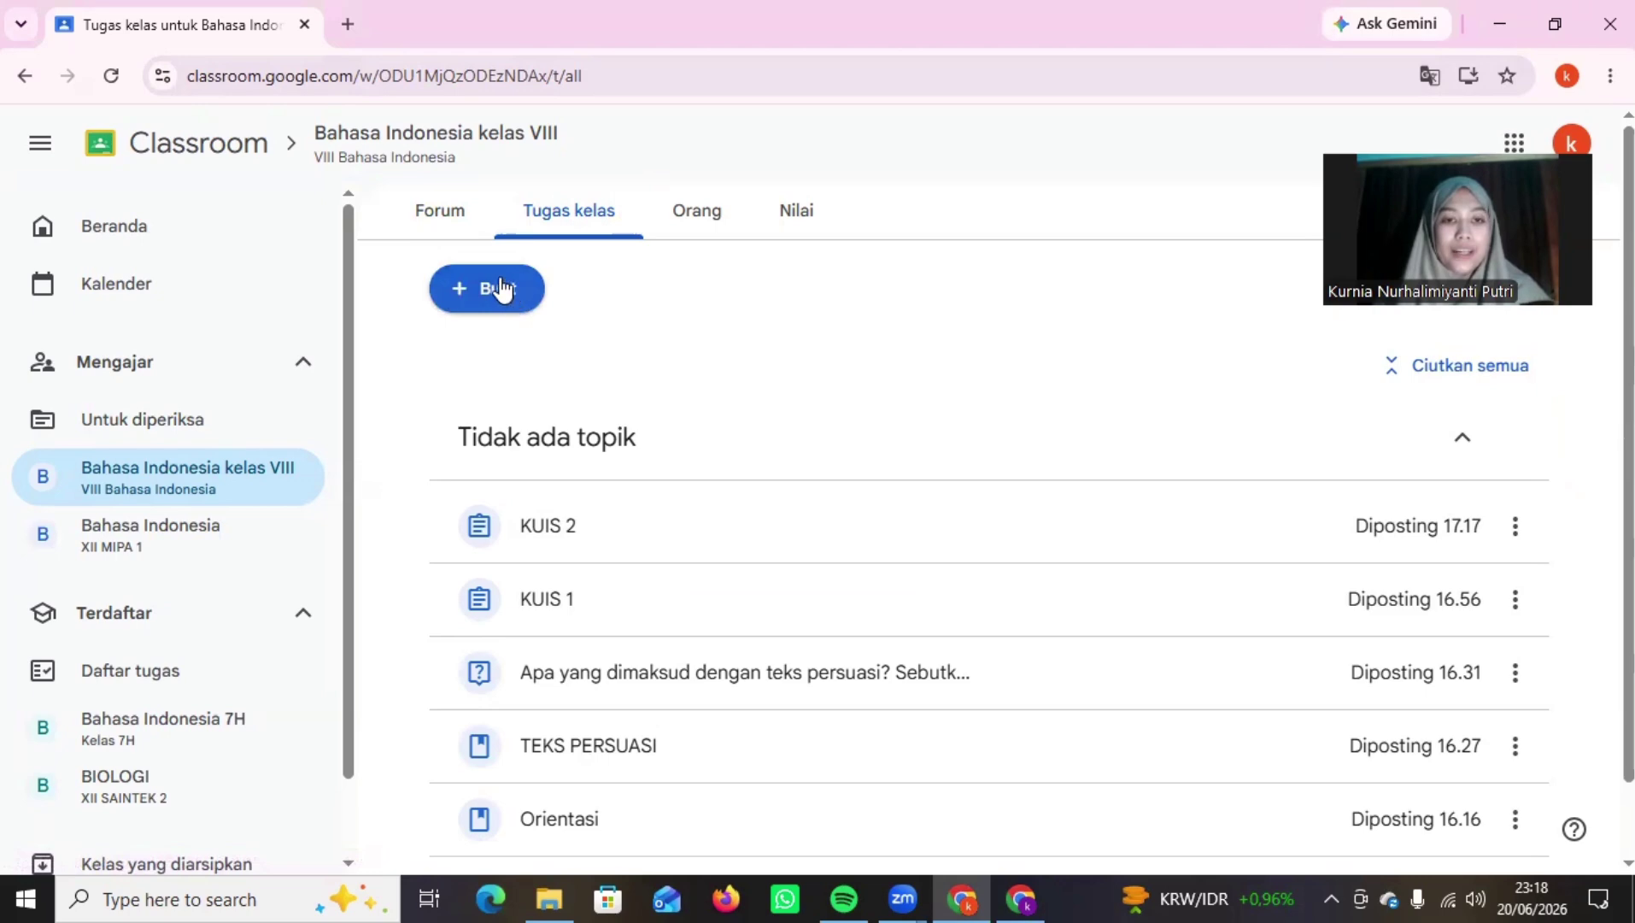
left_click(473, 292)
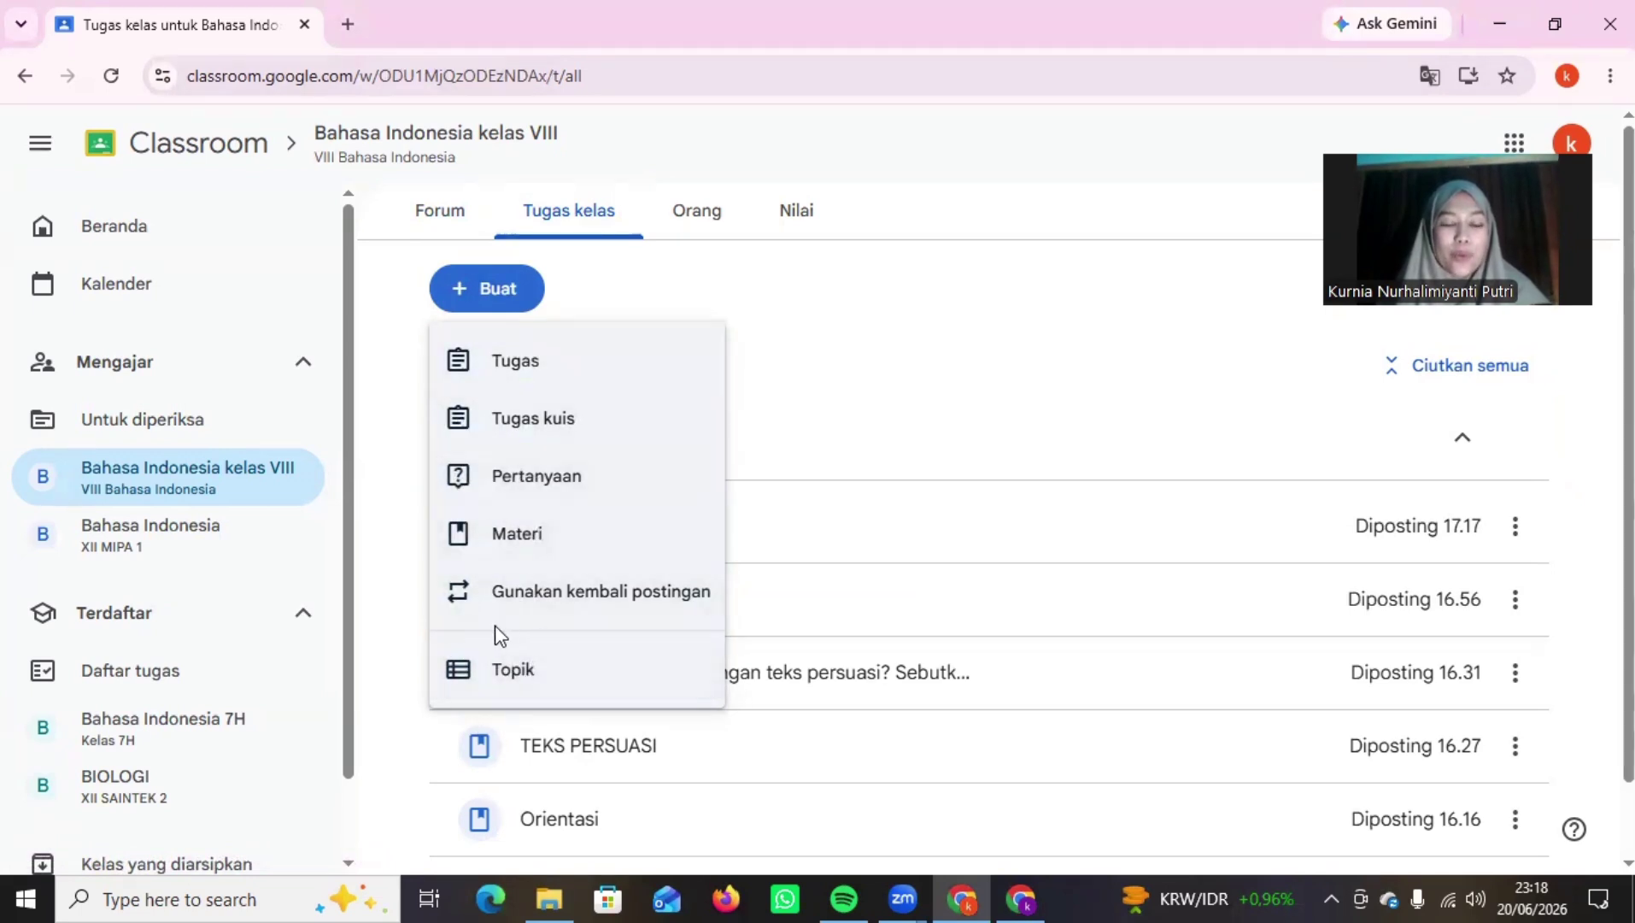
left_click(523, 363)
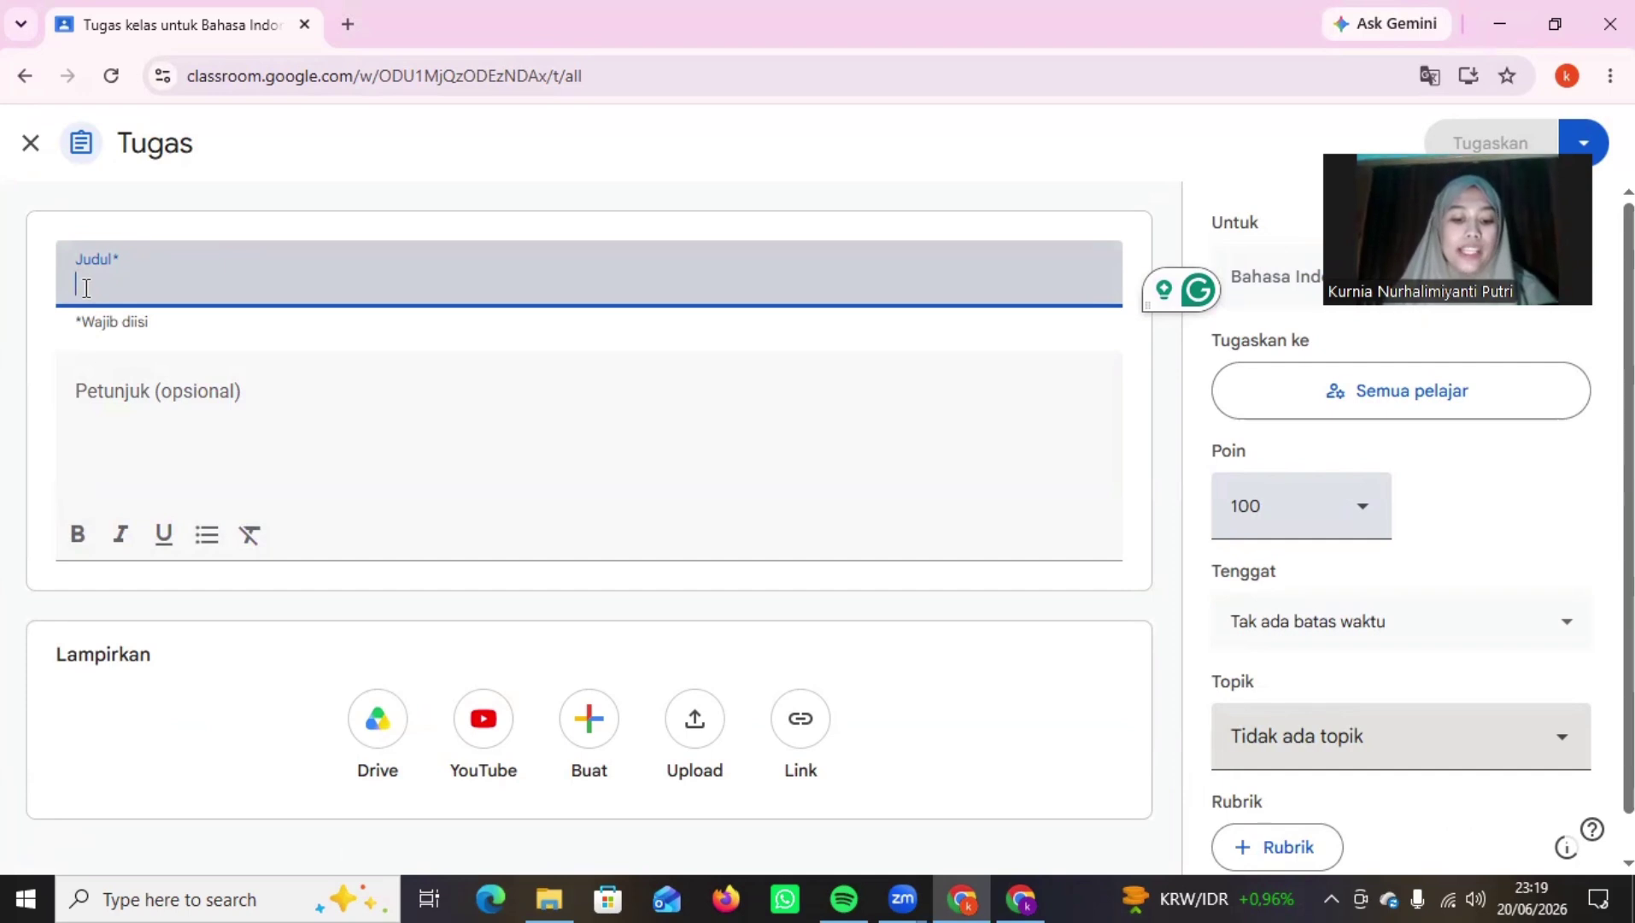
Title the assignment "Tugas Akhir Kelas VIII" and enter the instructions "Jawablah pertanyaan ini dengan tepat! Jawaban berbentuk word."
type("Tugas Kel")
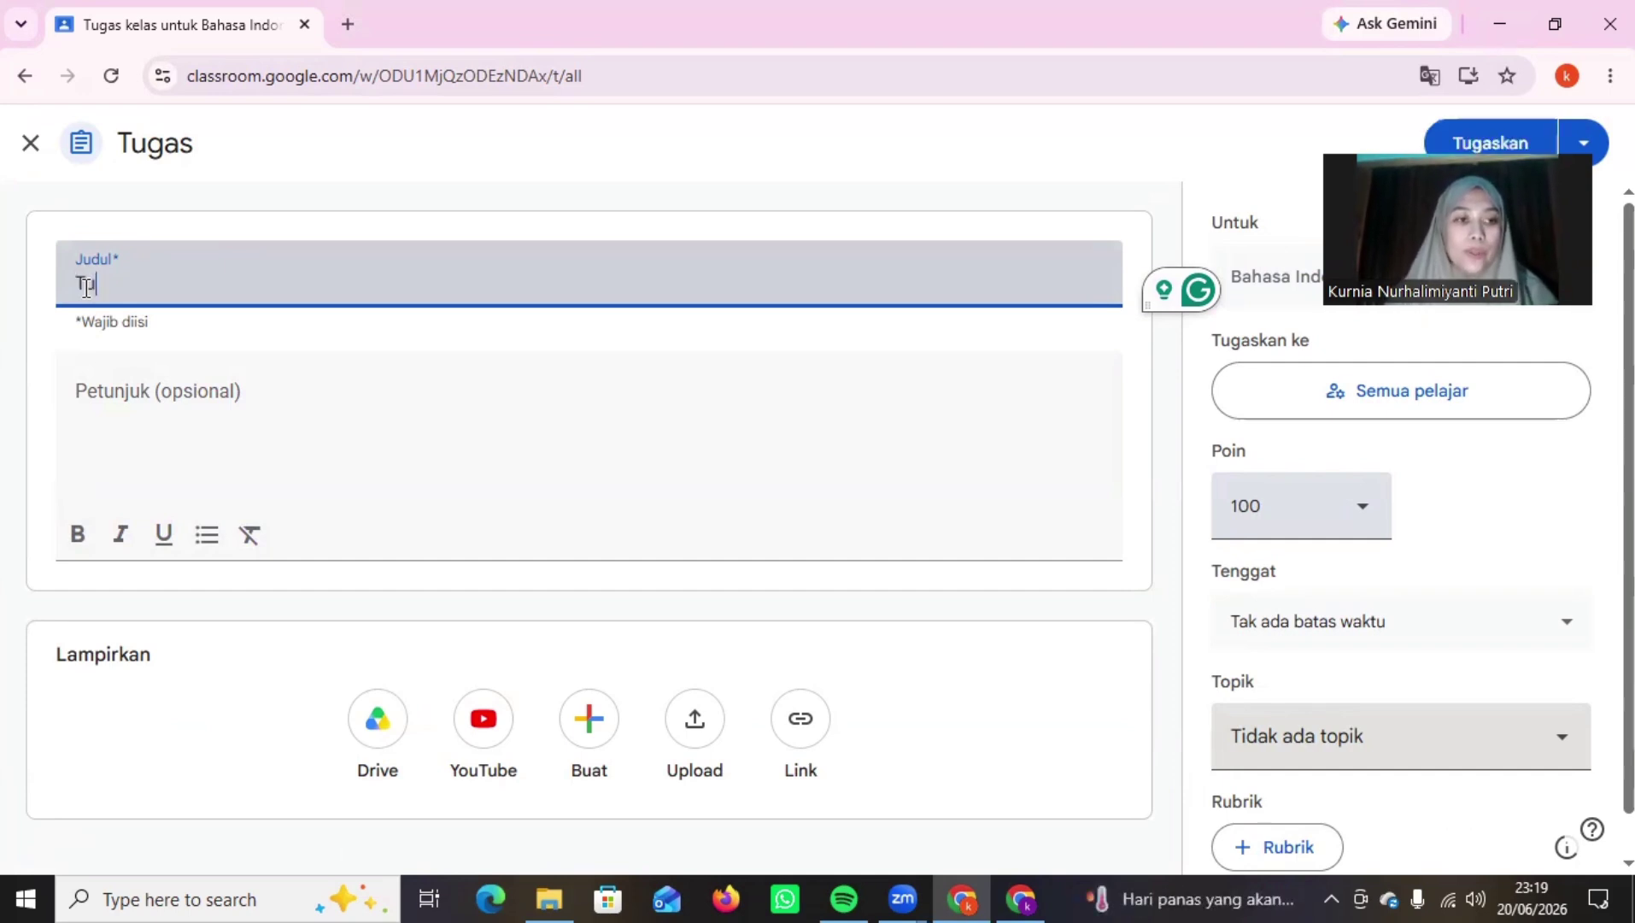
key("BackSpace")
key("BackSpace")
key("BackSpace")
type("Akhir Kelas VIII")
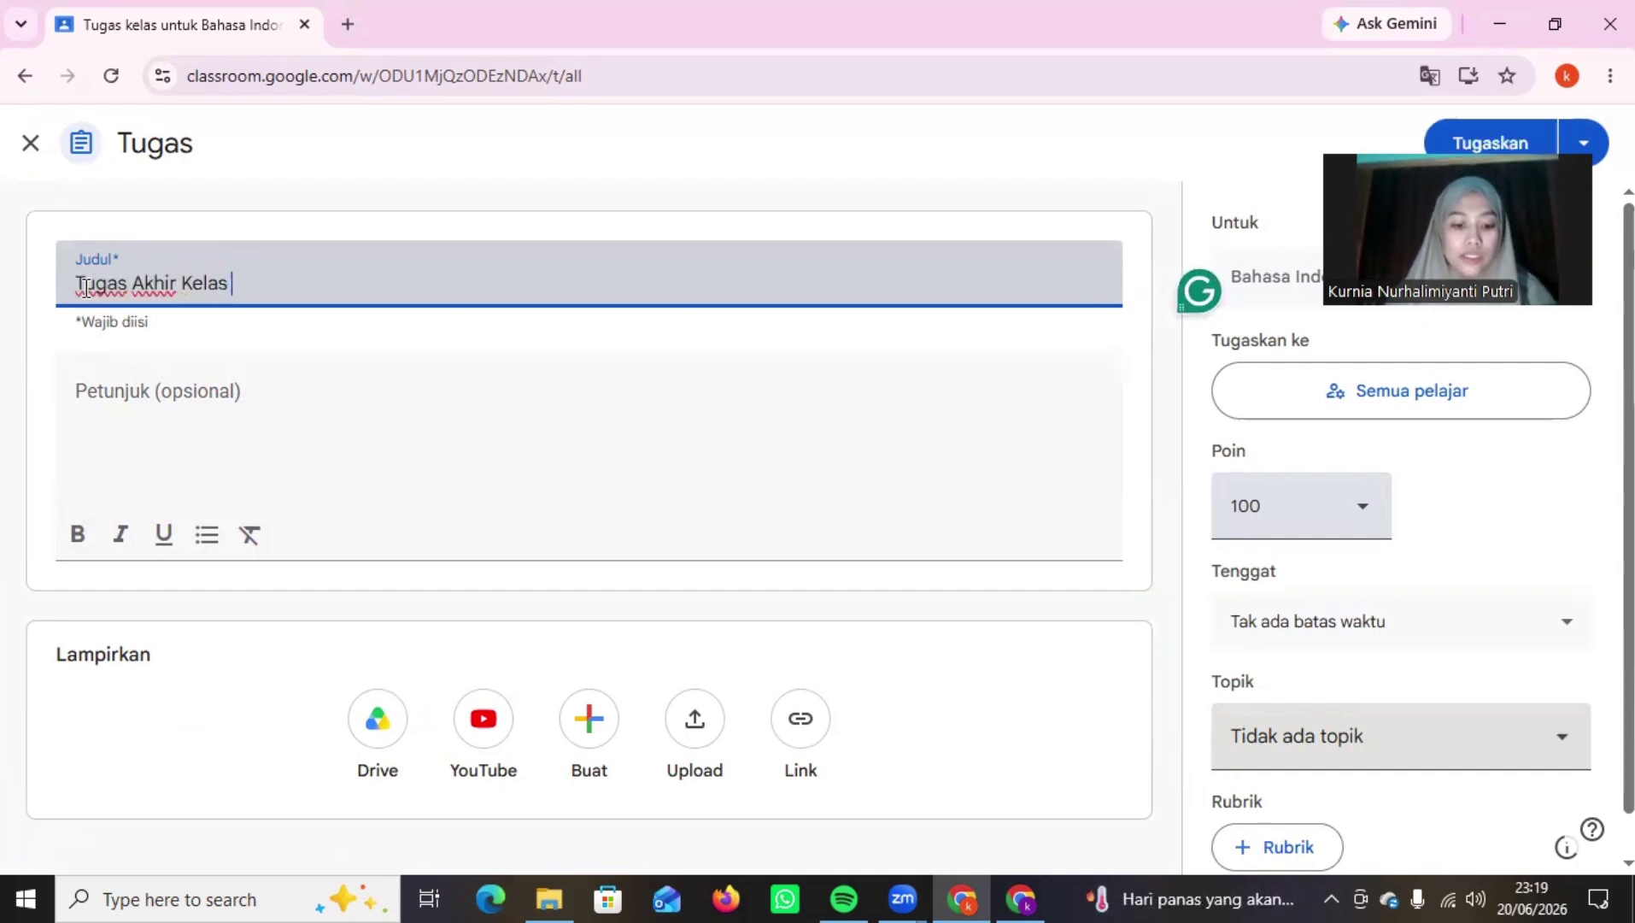
left_click(139, 396)
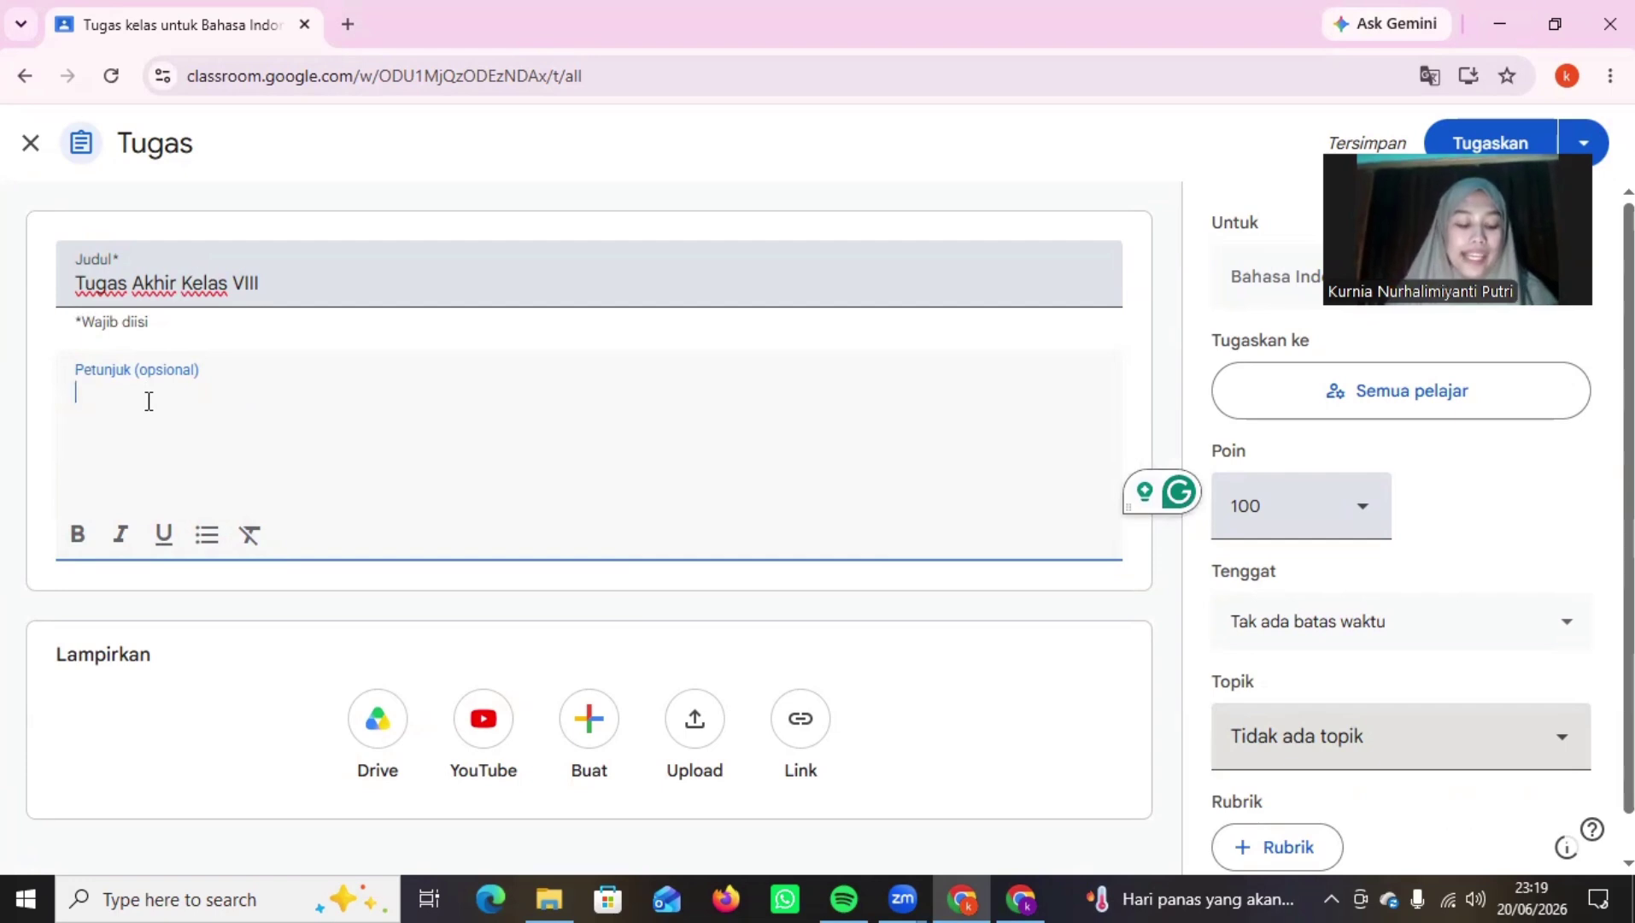
type("Jawablah pertanyaan ini dengan tepat! Jawaban berbentuk word.")
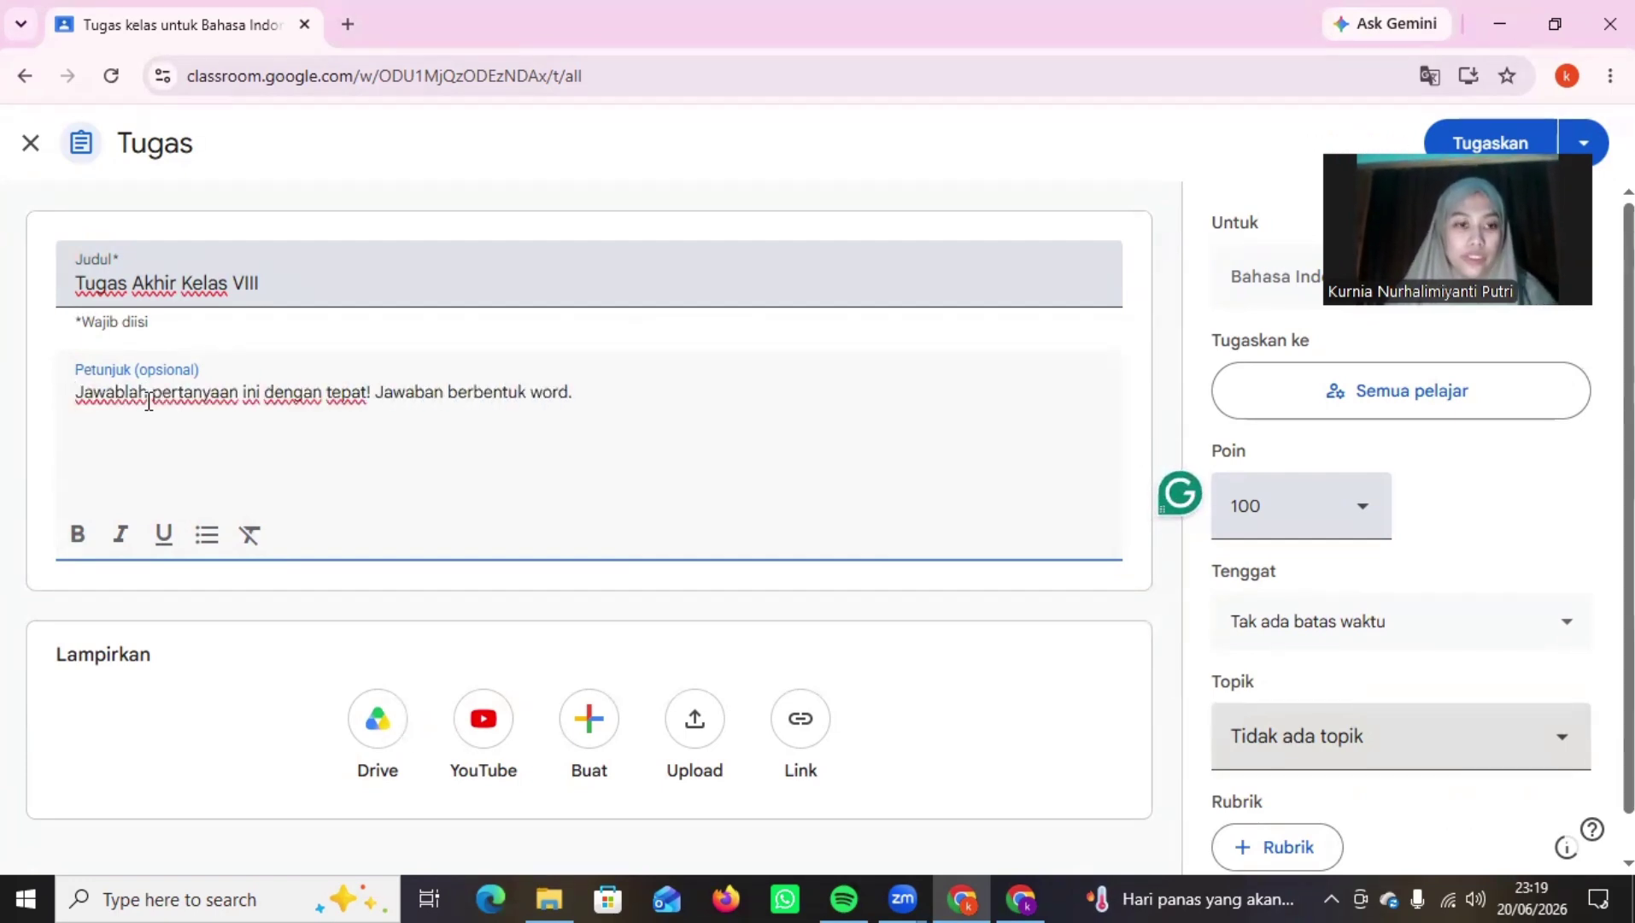
Upload "Tugas Akhir Kelas VIII.docx" from Documents as an attachment and set its sharing option to "Siswa dapat mengedit file"
scroll(148, 400, "down", 1)
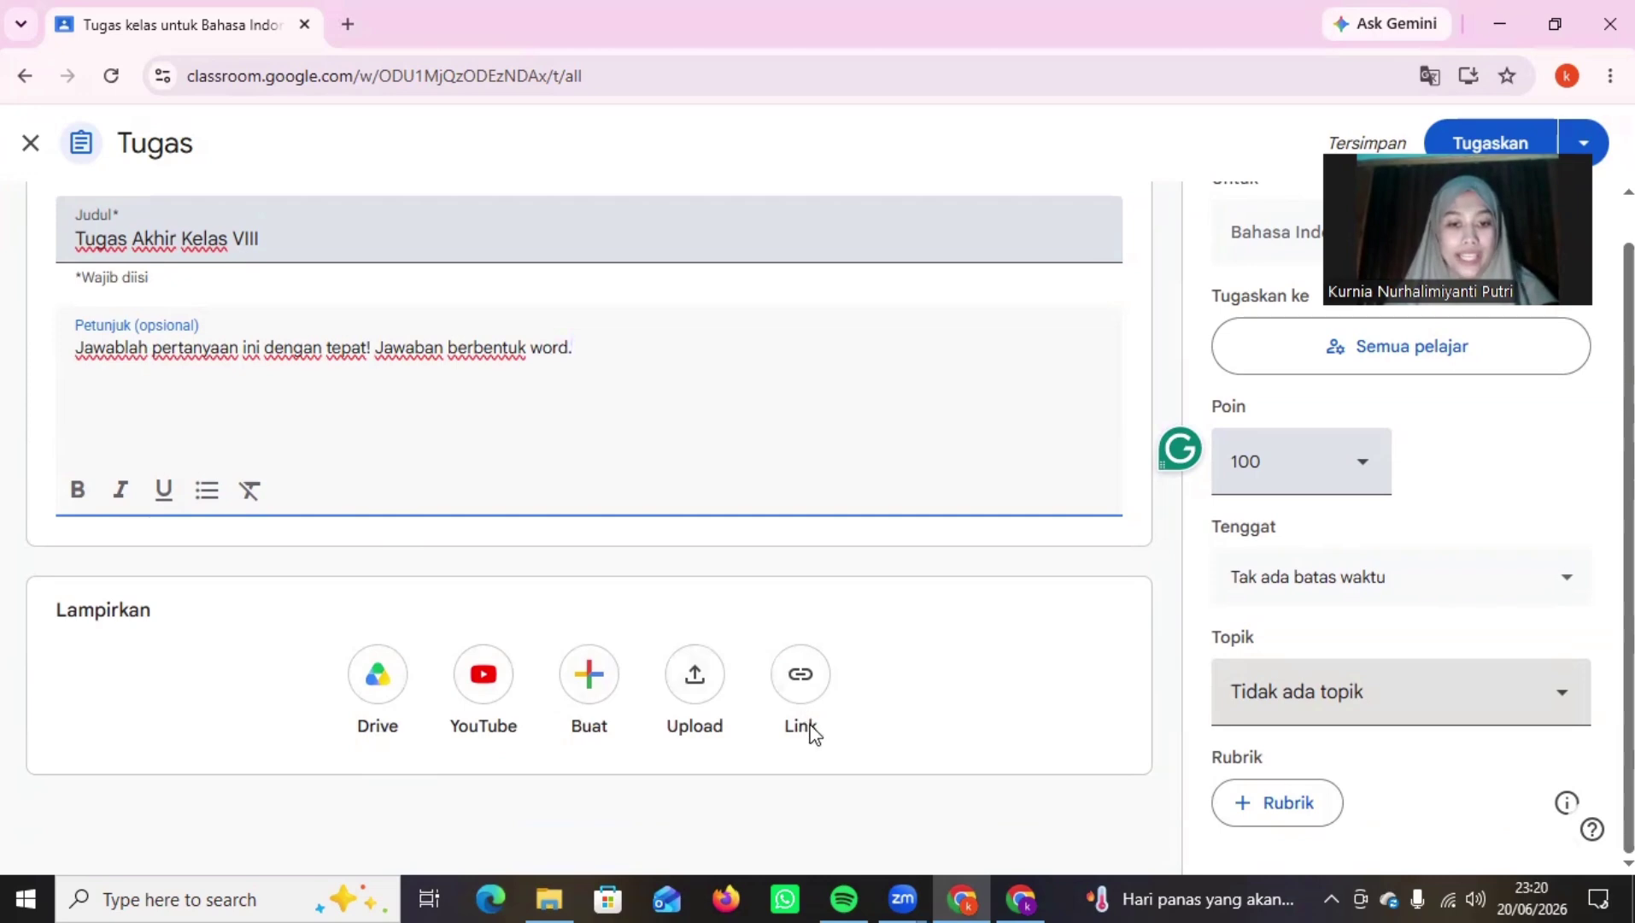
left_click(701, 673)
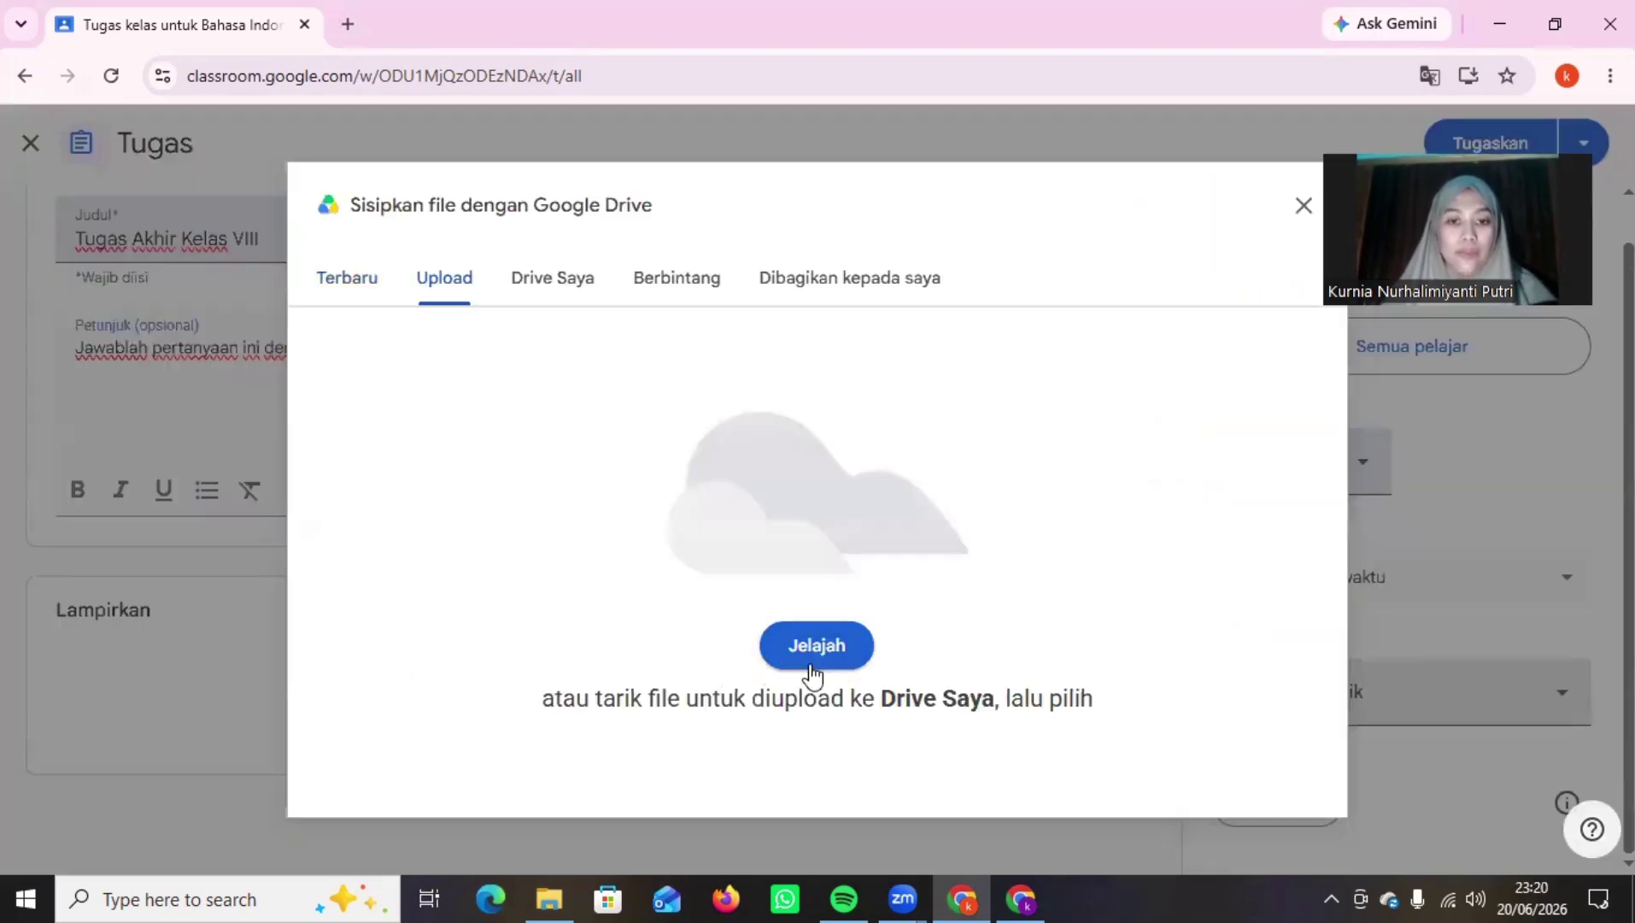
left_click(817, 645)
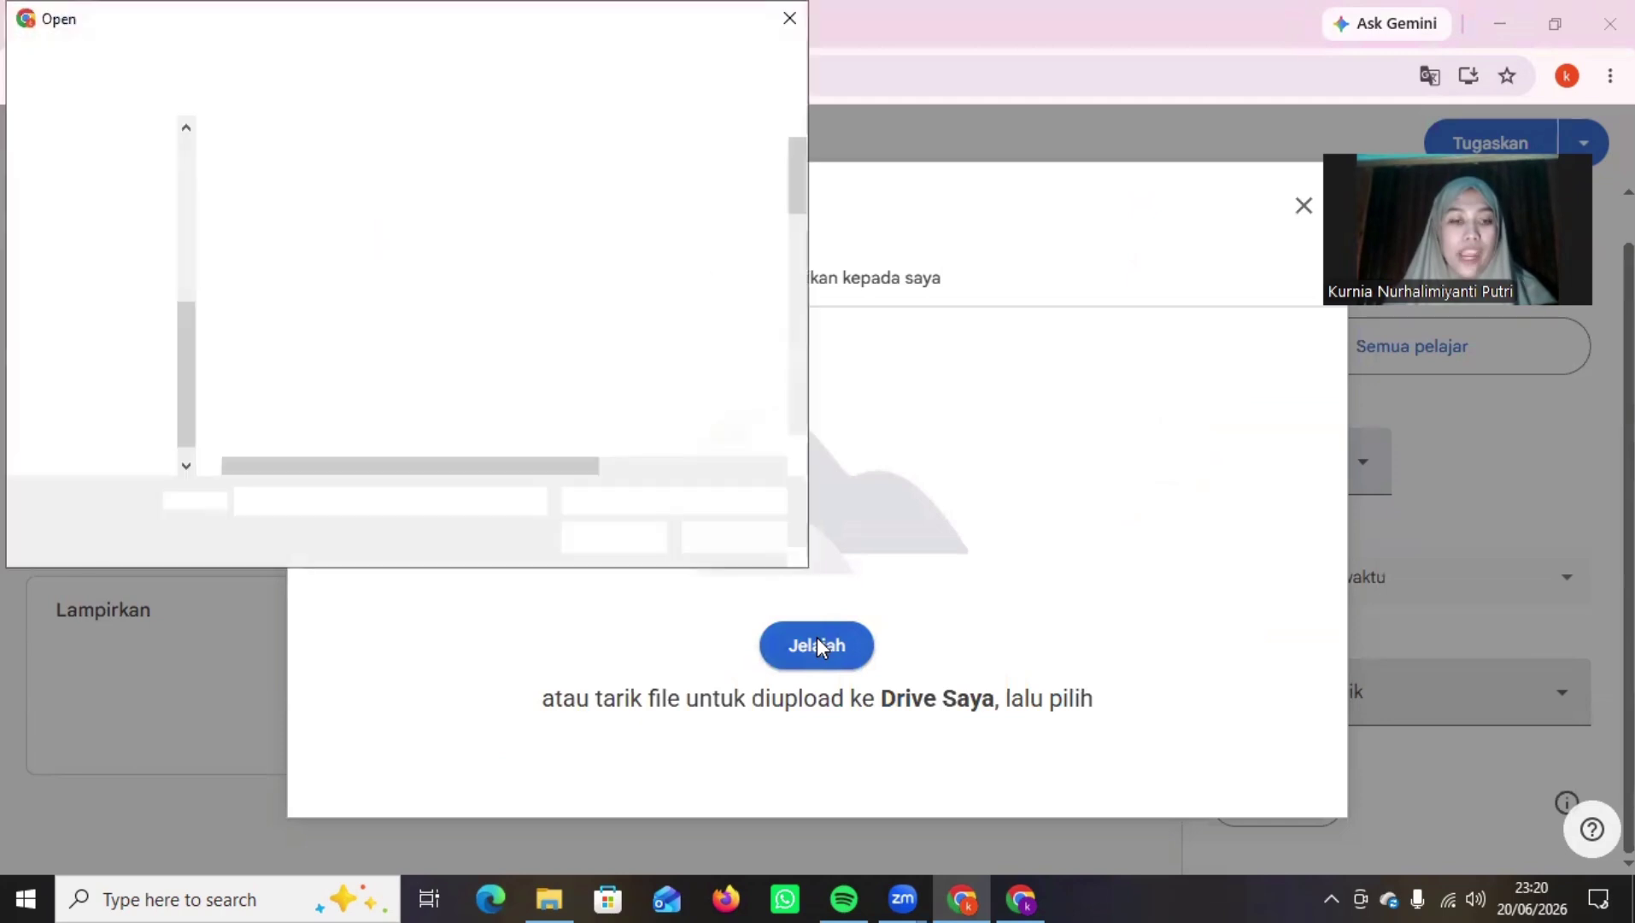
type("Tugas")
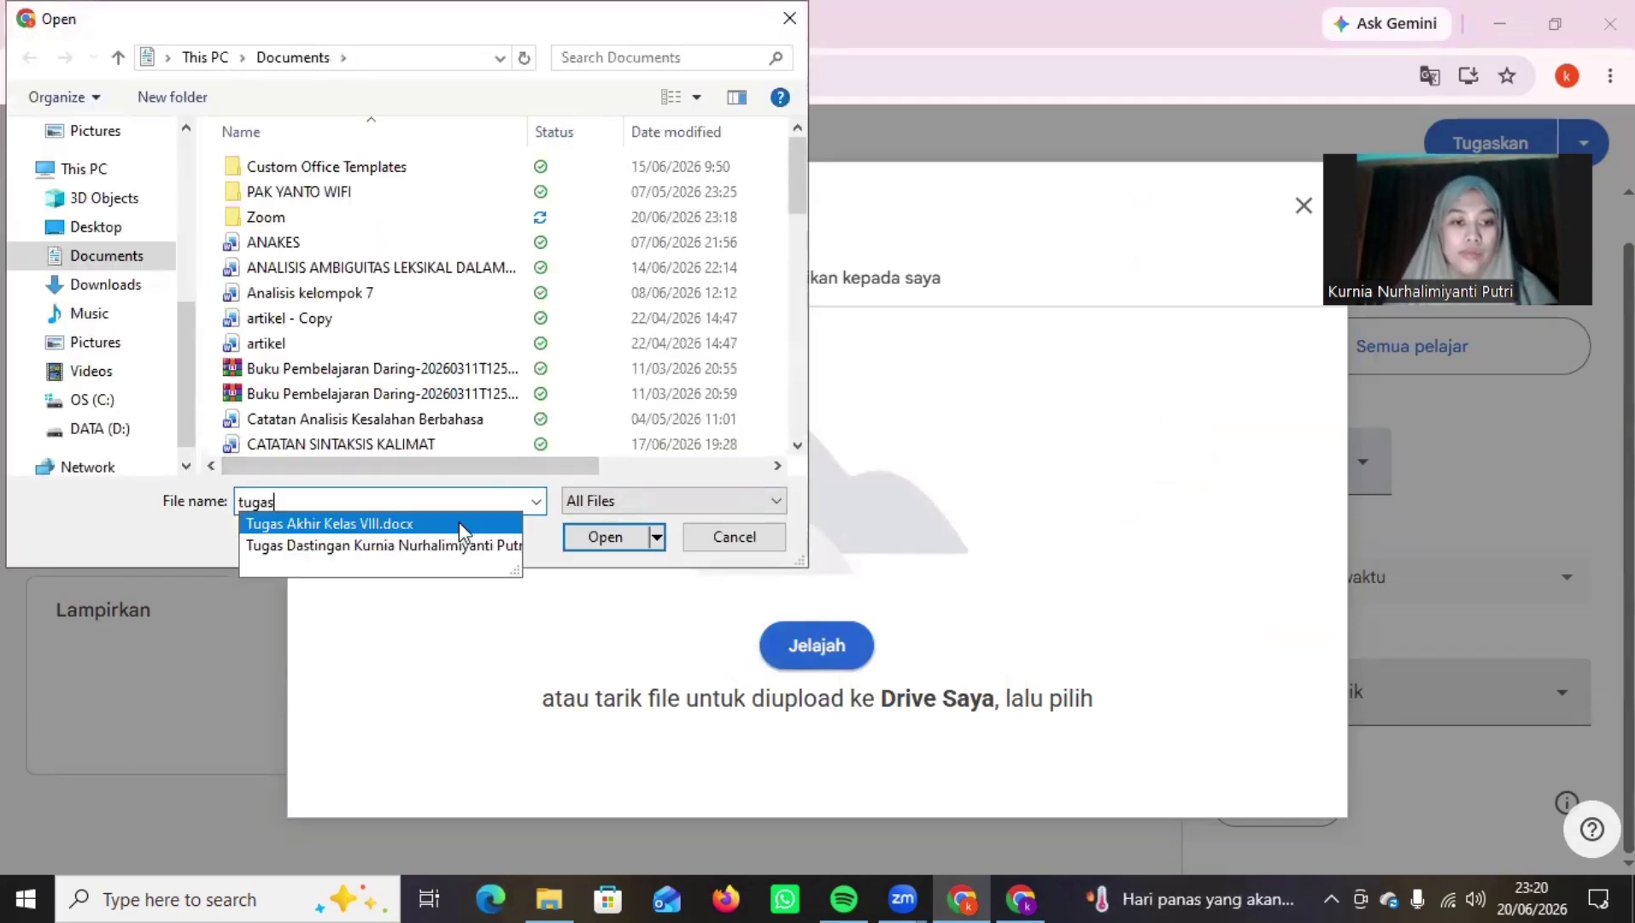
left_click(465, 522)
left_click(605, 536)
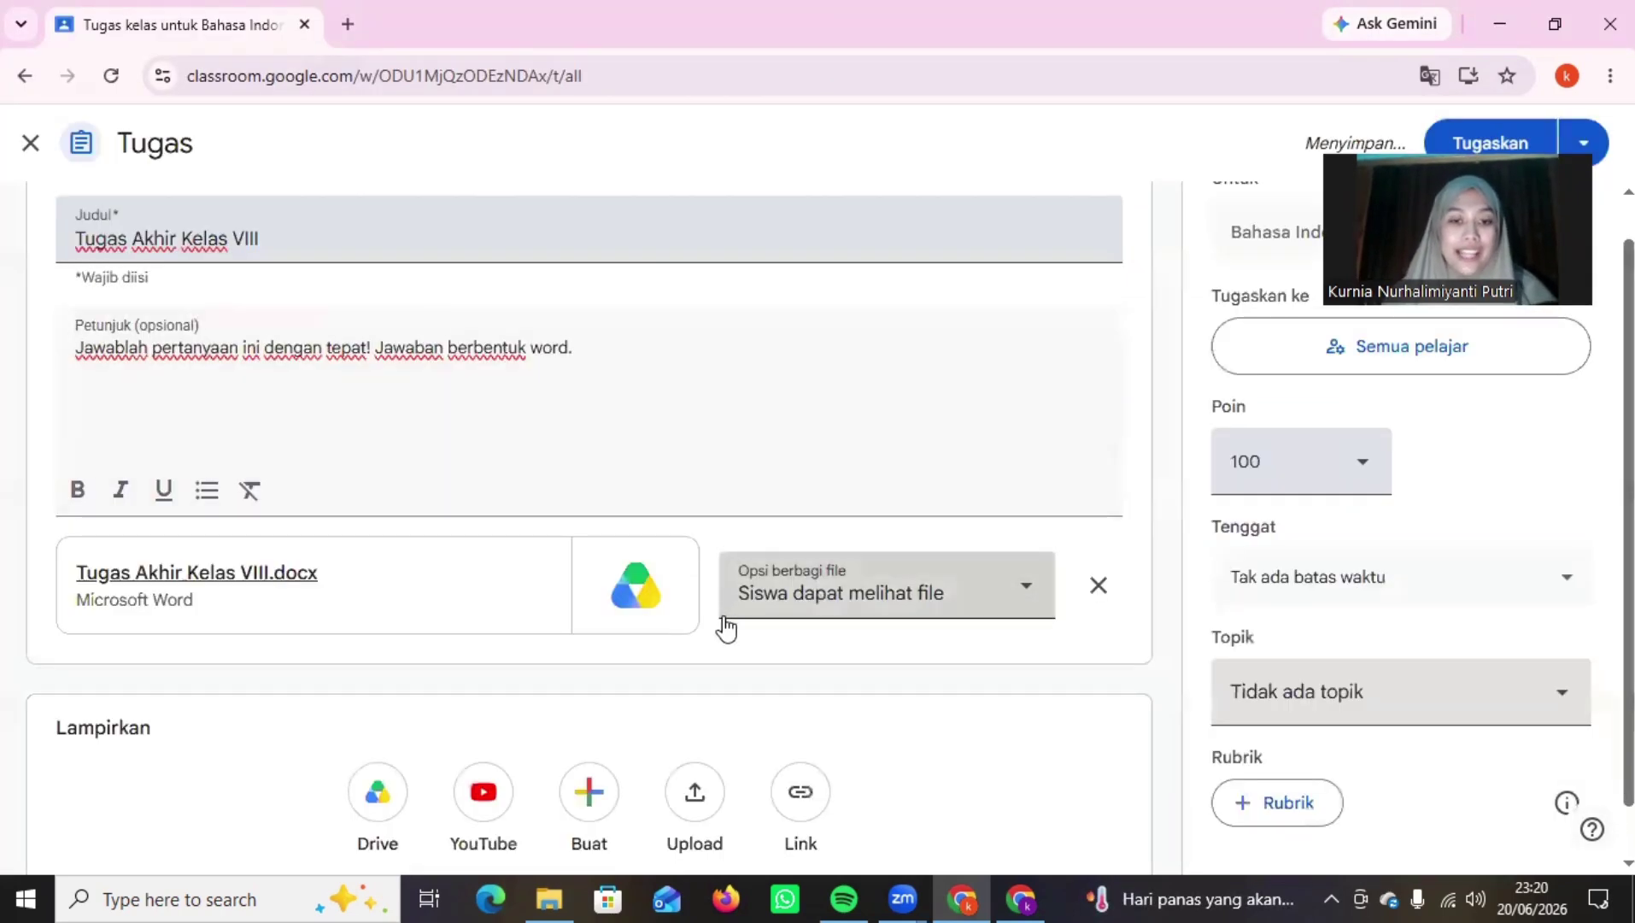
left_click(825, 601)
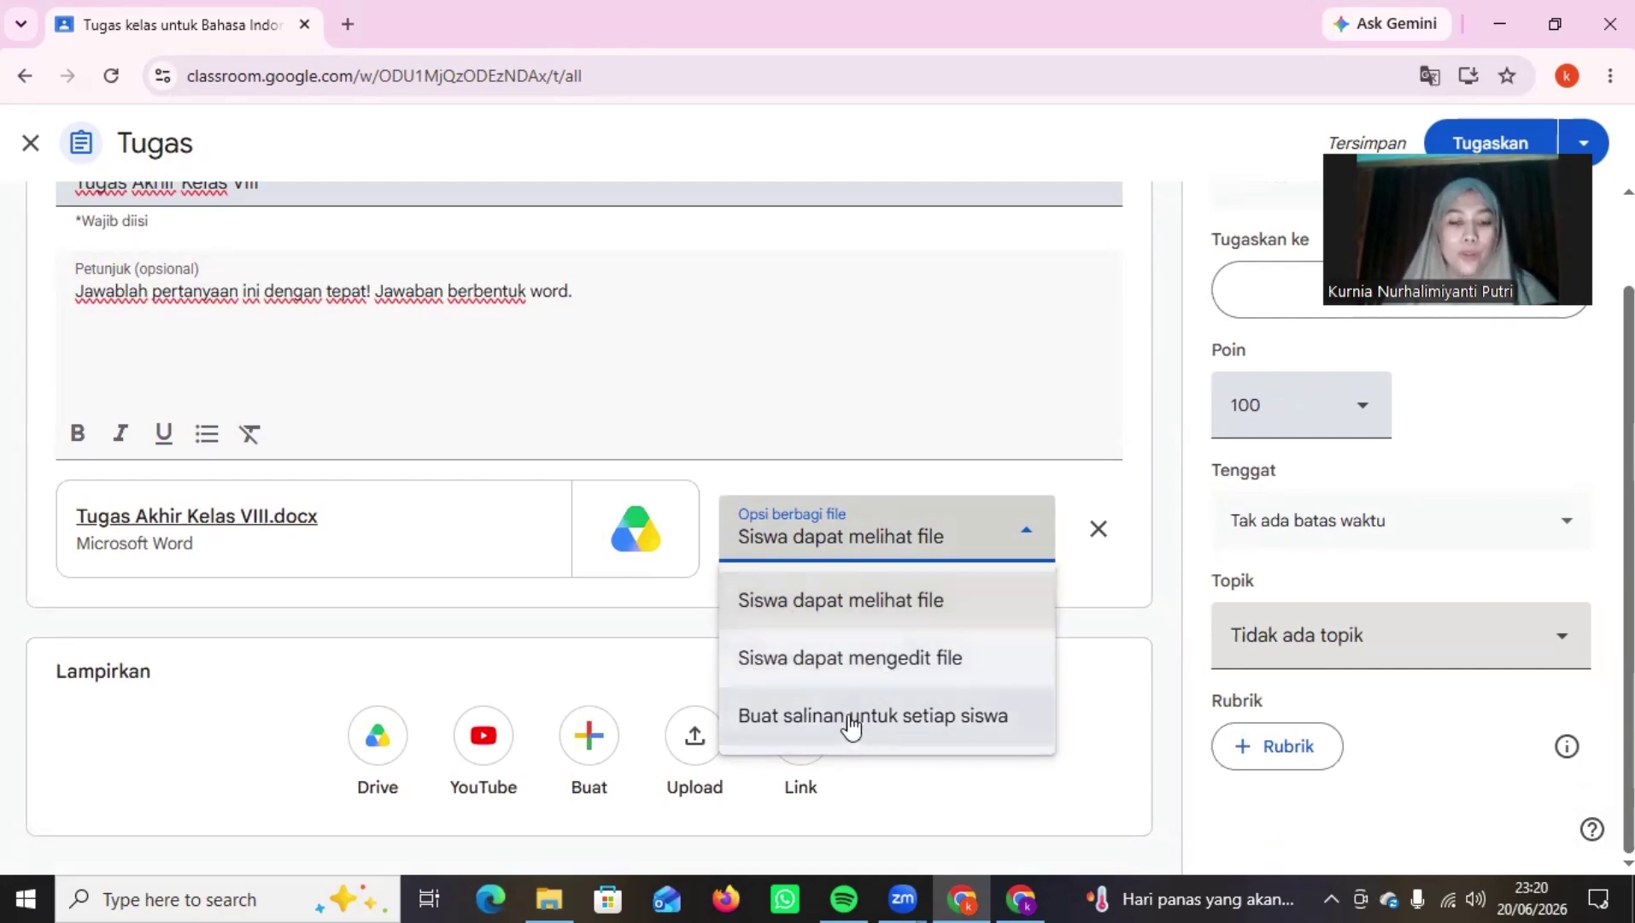
left_click(810, 675)
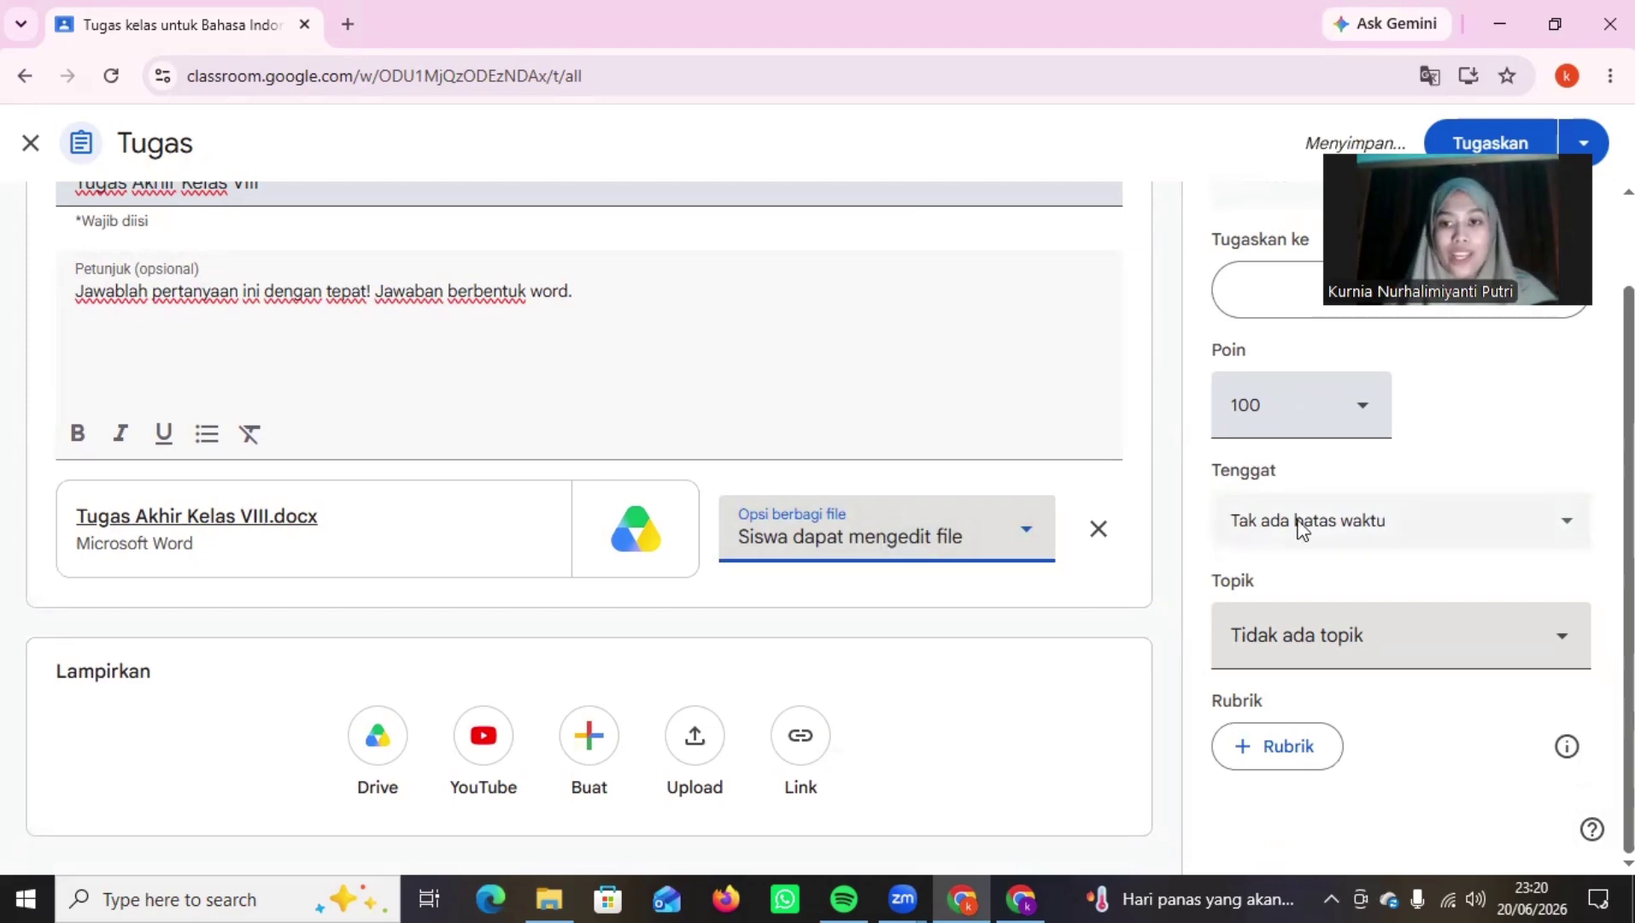
Open the recipient list of the assignment and confirm all students (Semua pelajar) as recipients
scroll(1275, 314, "up", 2)
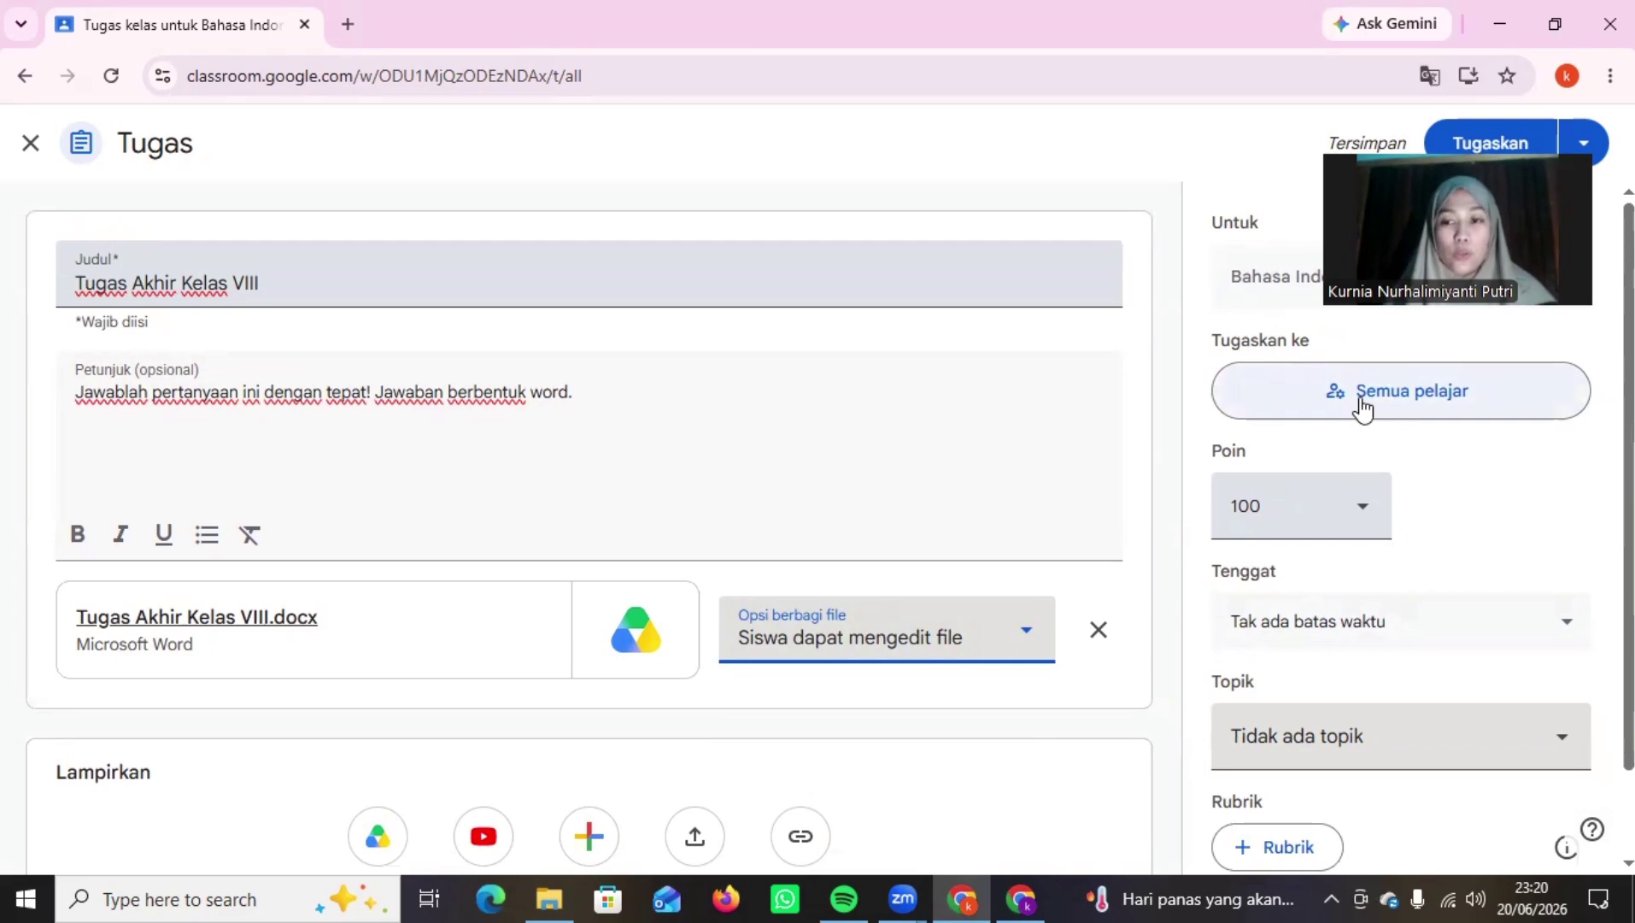
scroll(1418, 550, "down", 1)
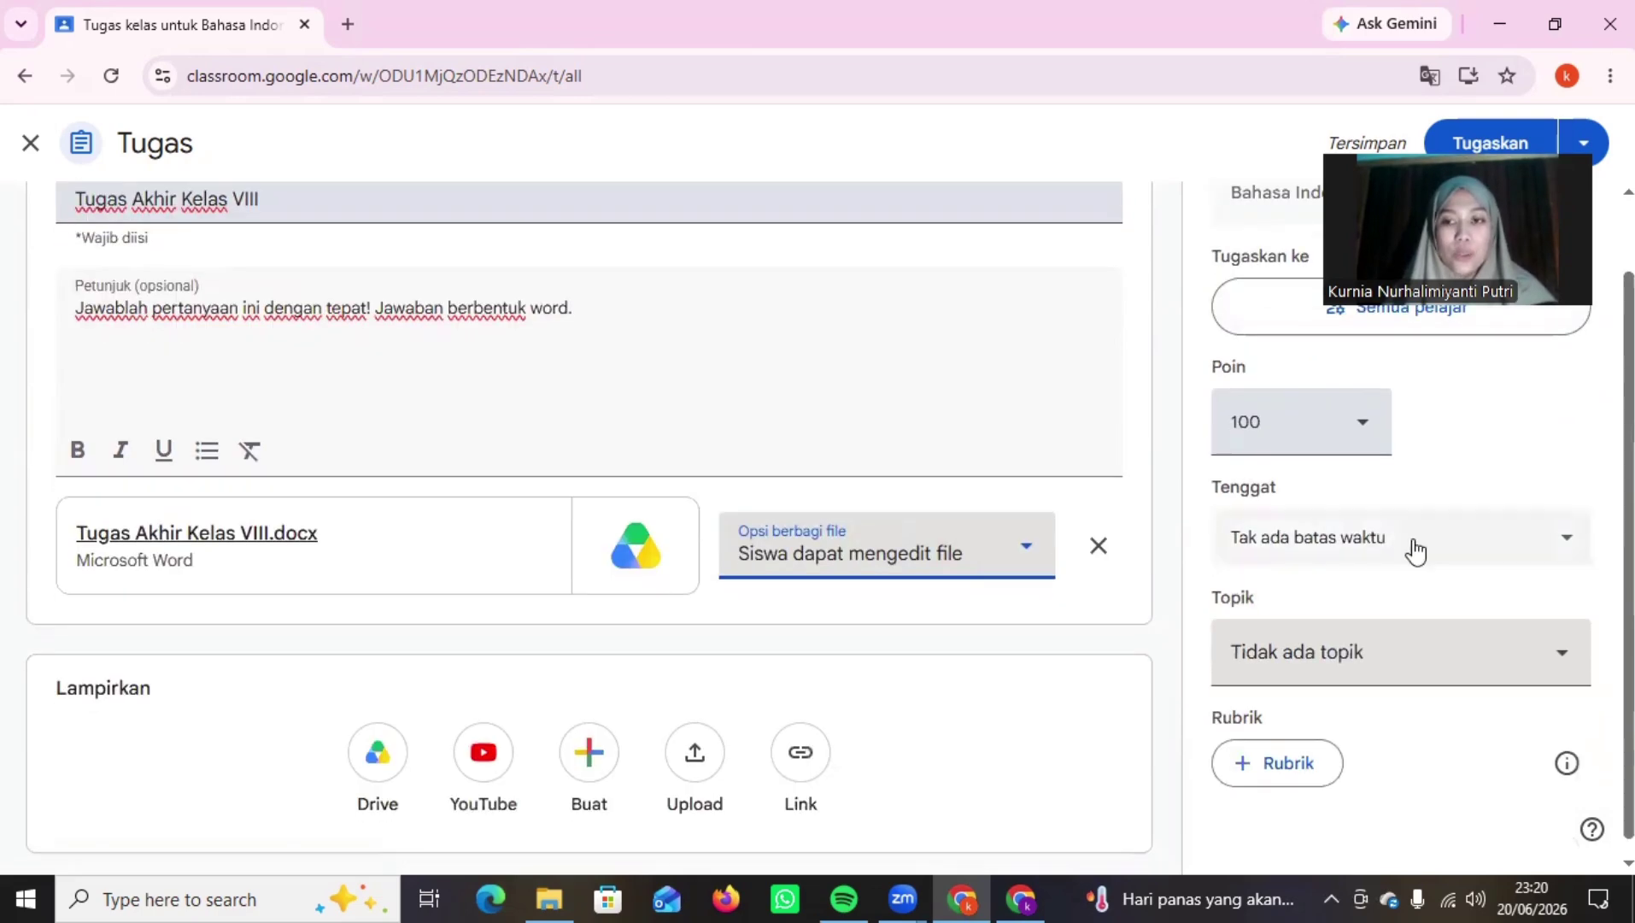
scroll(1413, 551, "up", 1)
left_click(1449, 409)
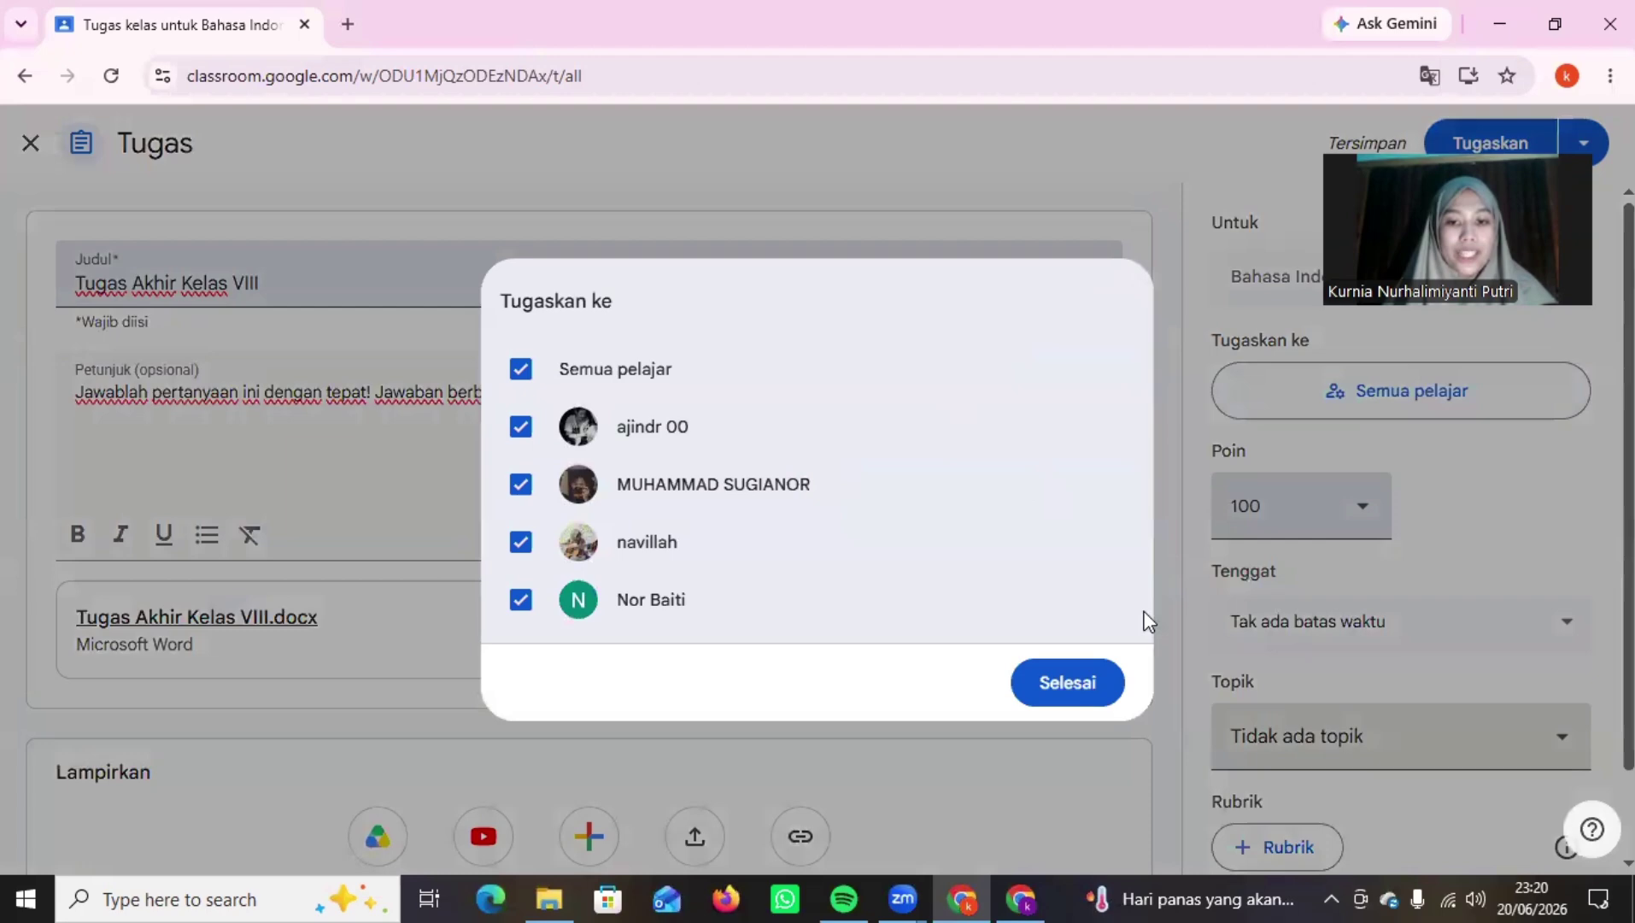
left_click(1062, 671)
Set the assignment's deadline to 20/06/2026 at 23.59
scroll(1343, 632, "down", 1)
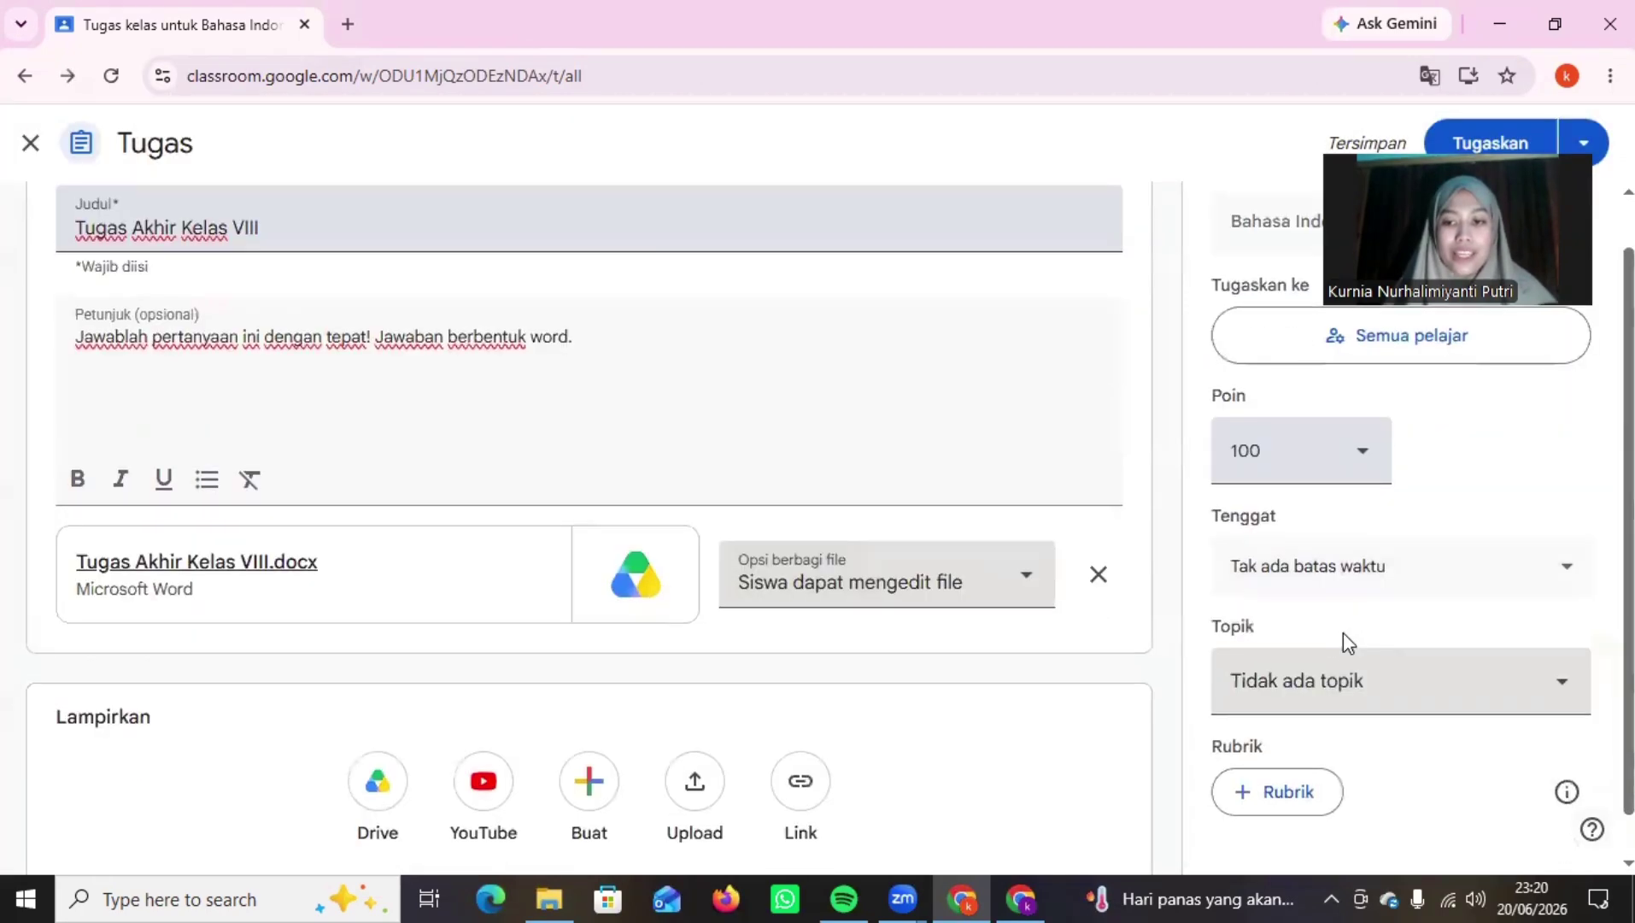
left_click(1357, 570)
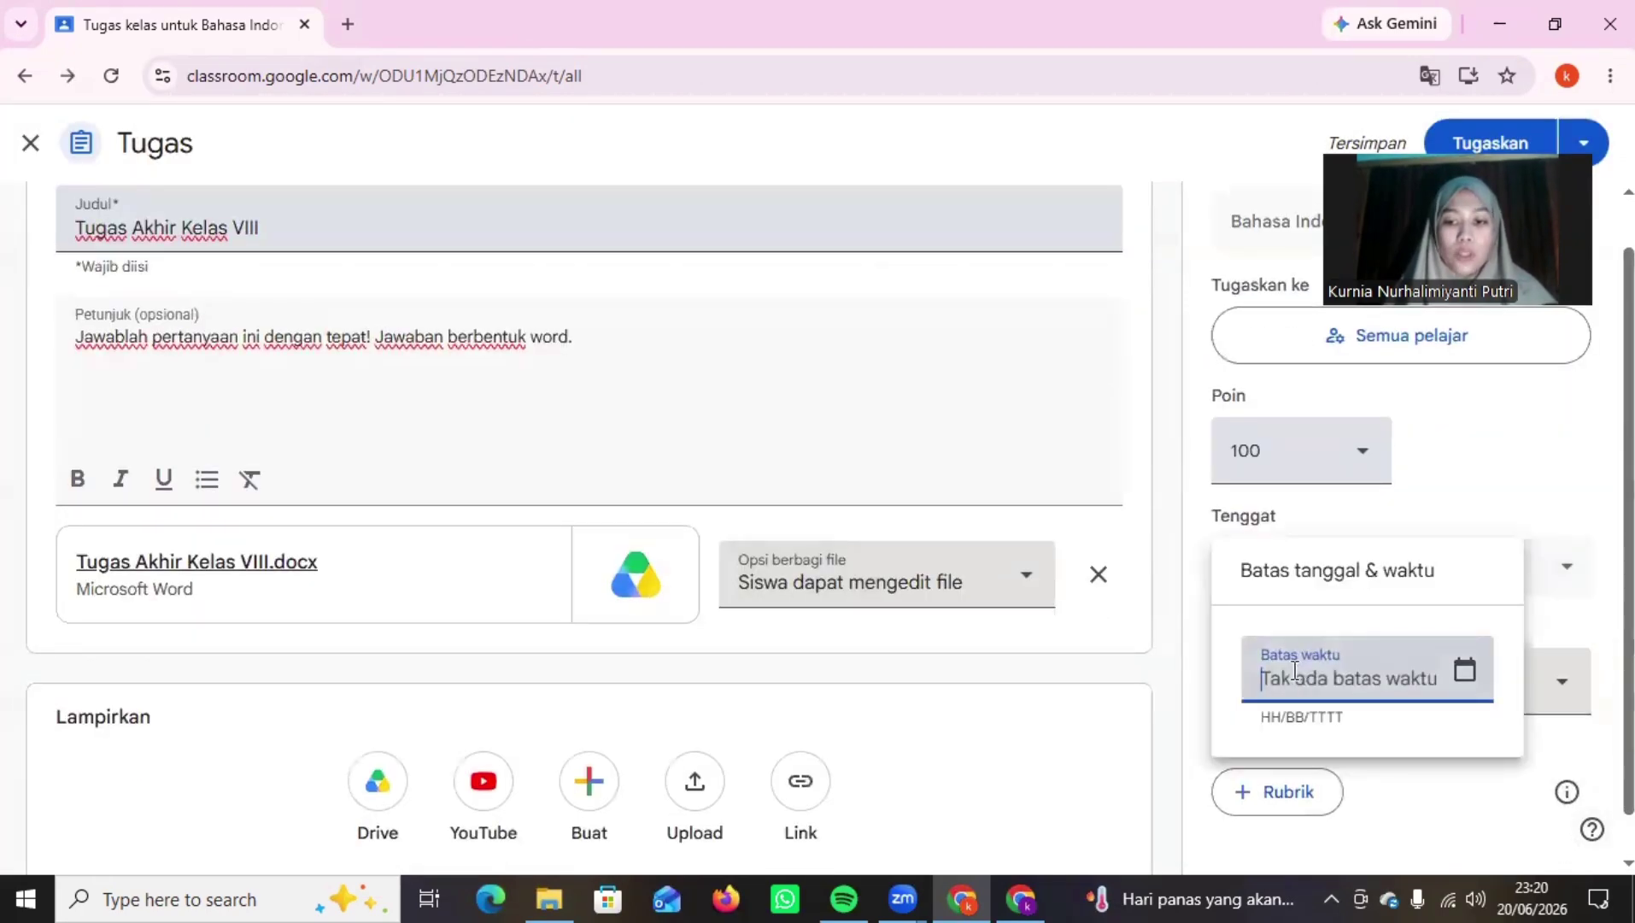
left_click(1464, 671)
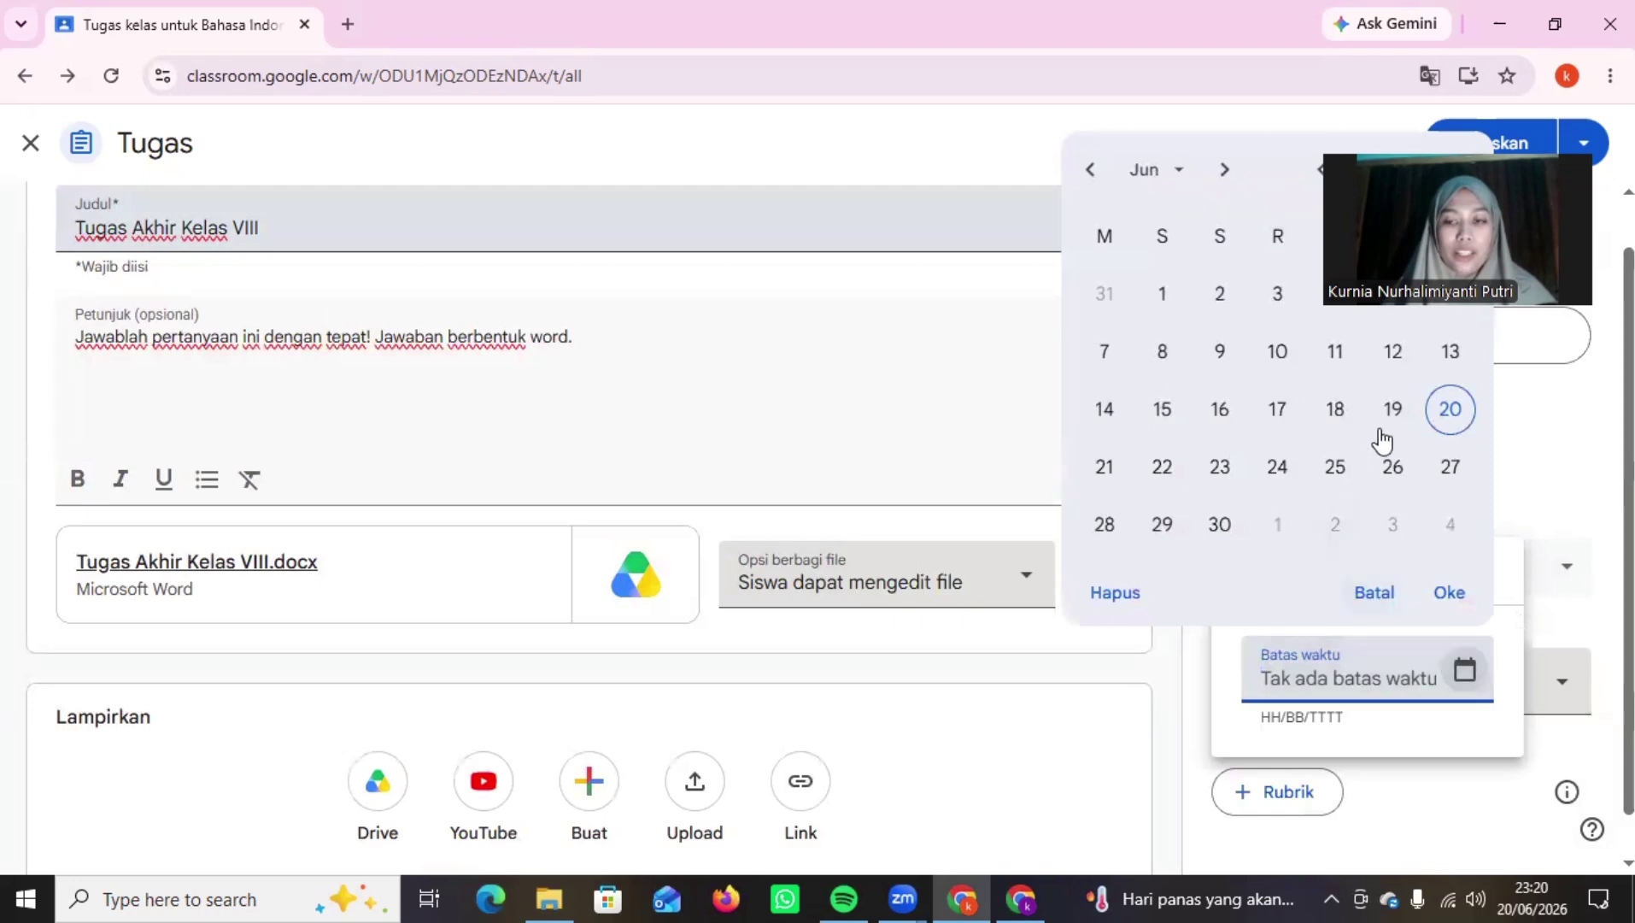
left_click(1452, 411)
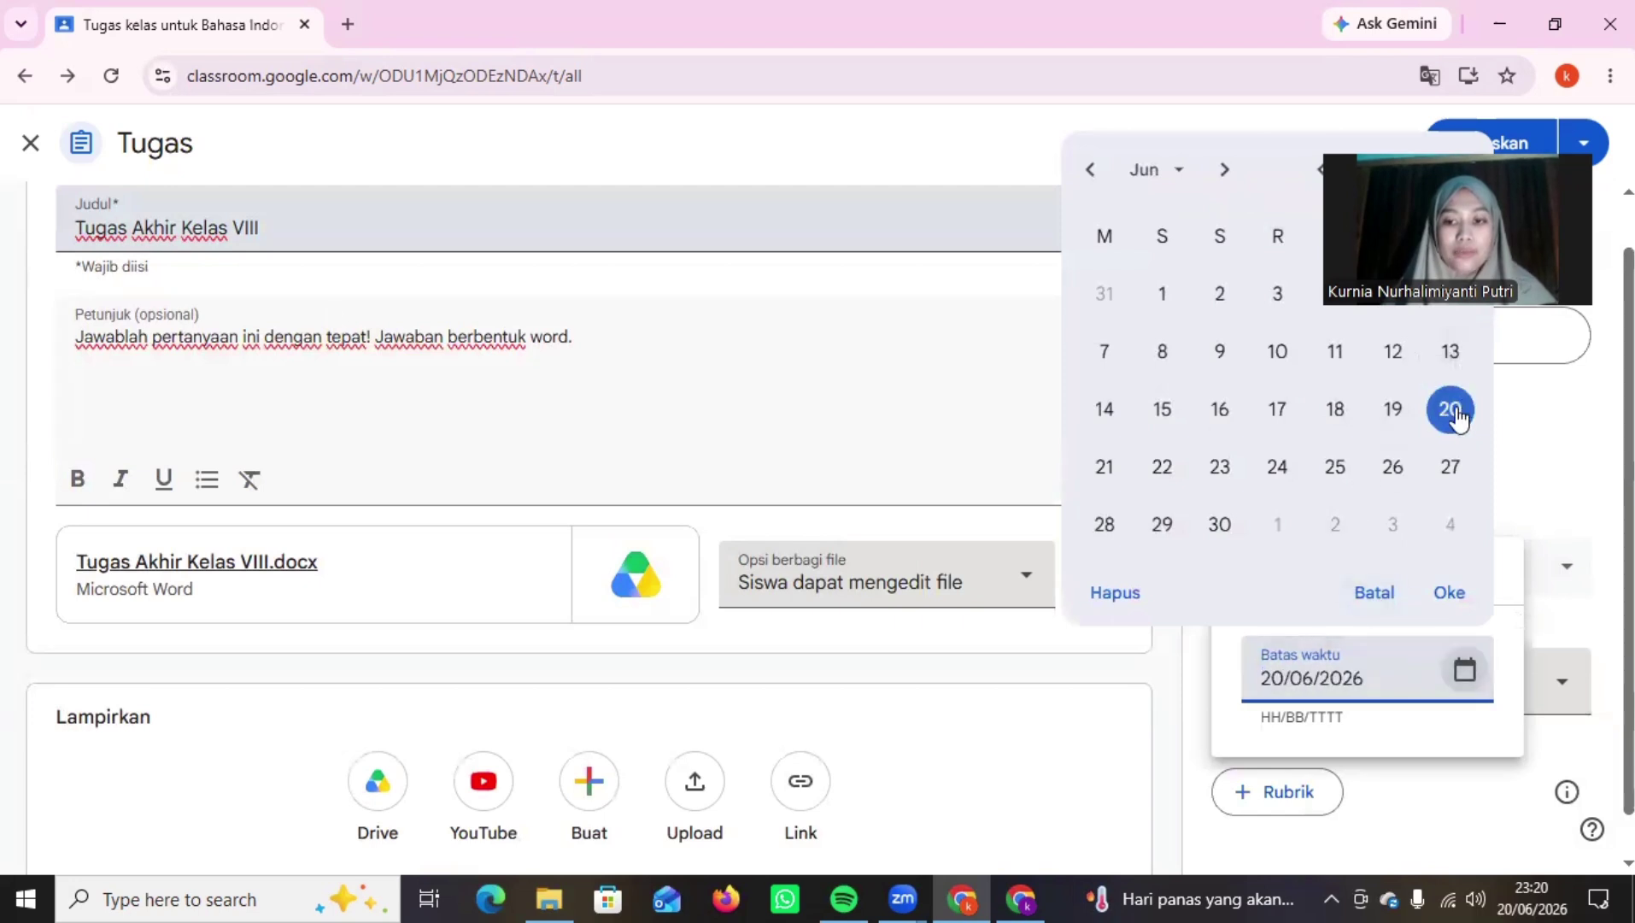
left_click(1300, 743)
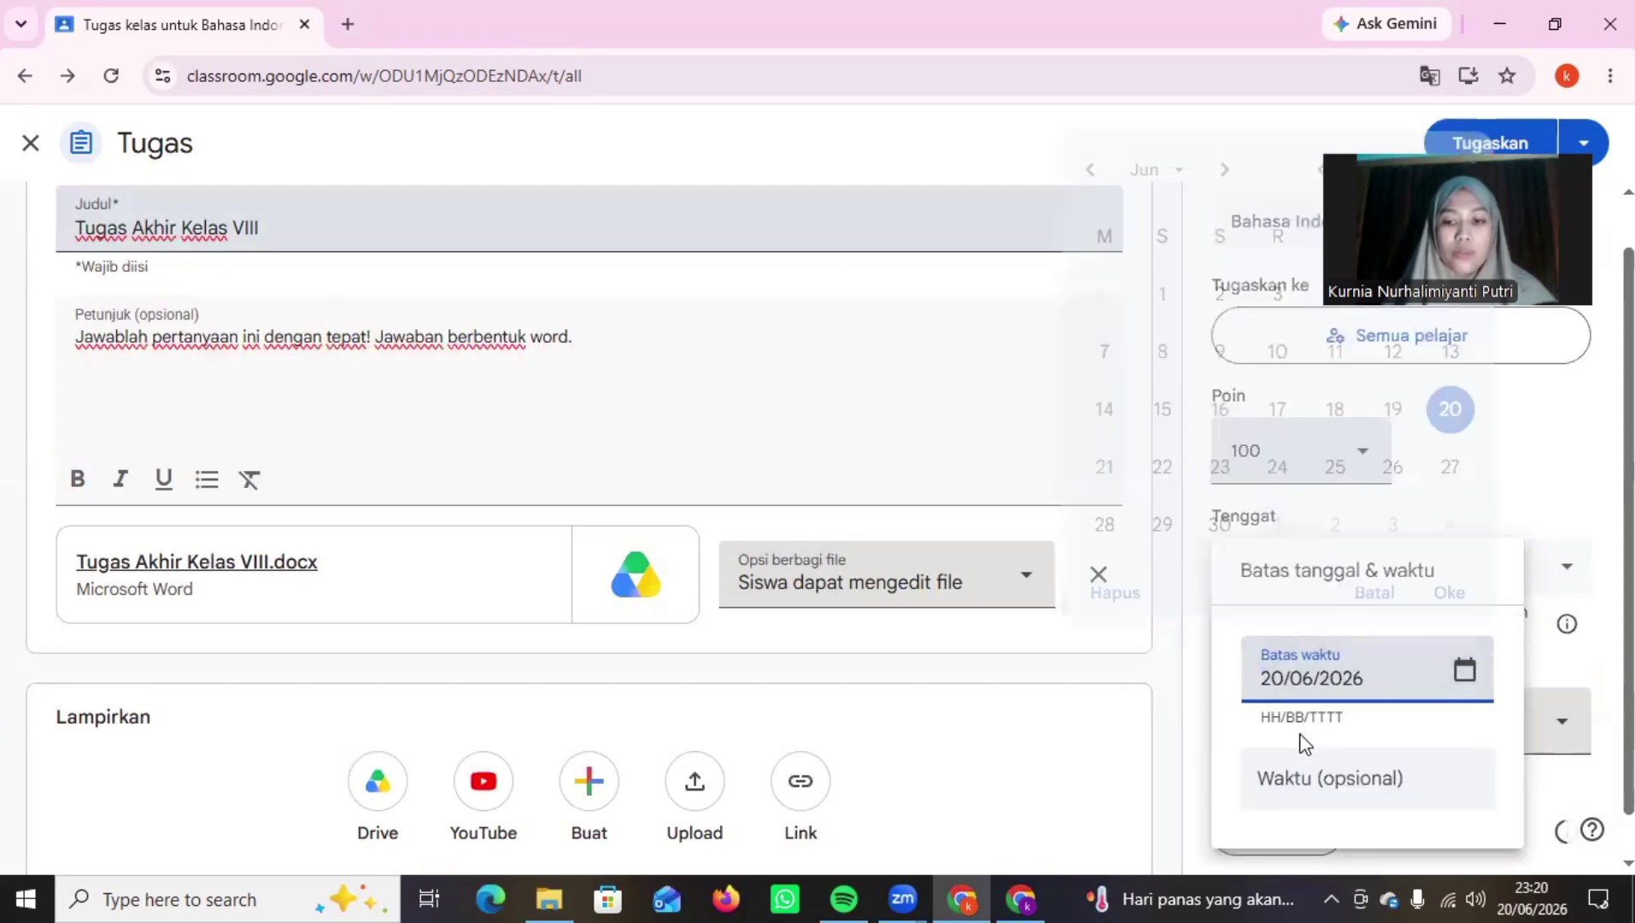
left_click(1318, 774)
left_click(1529, 714)
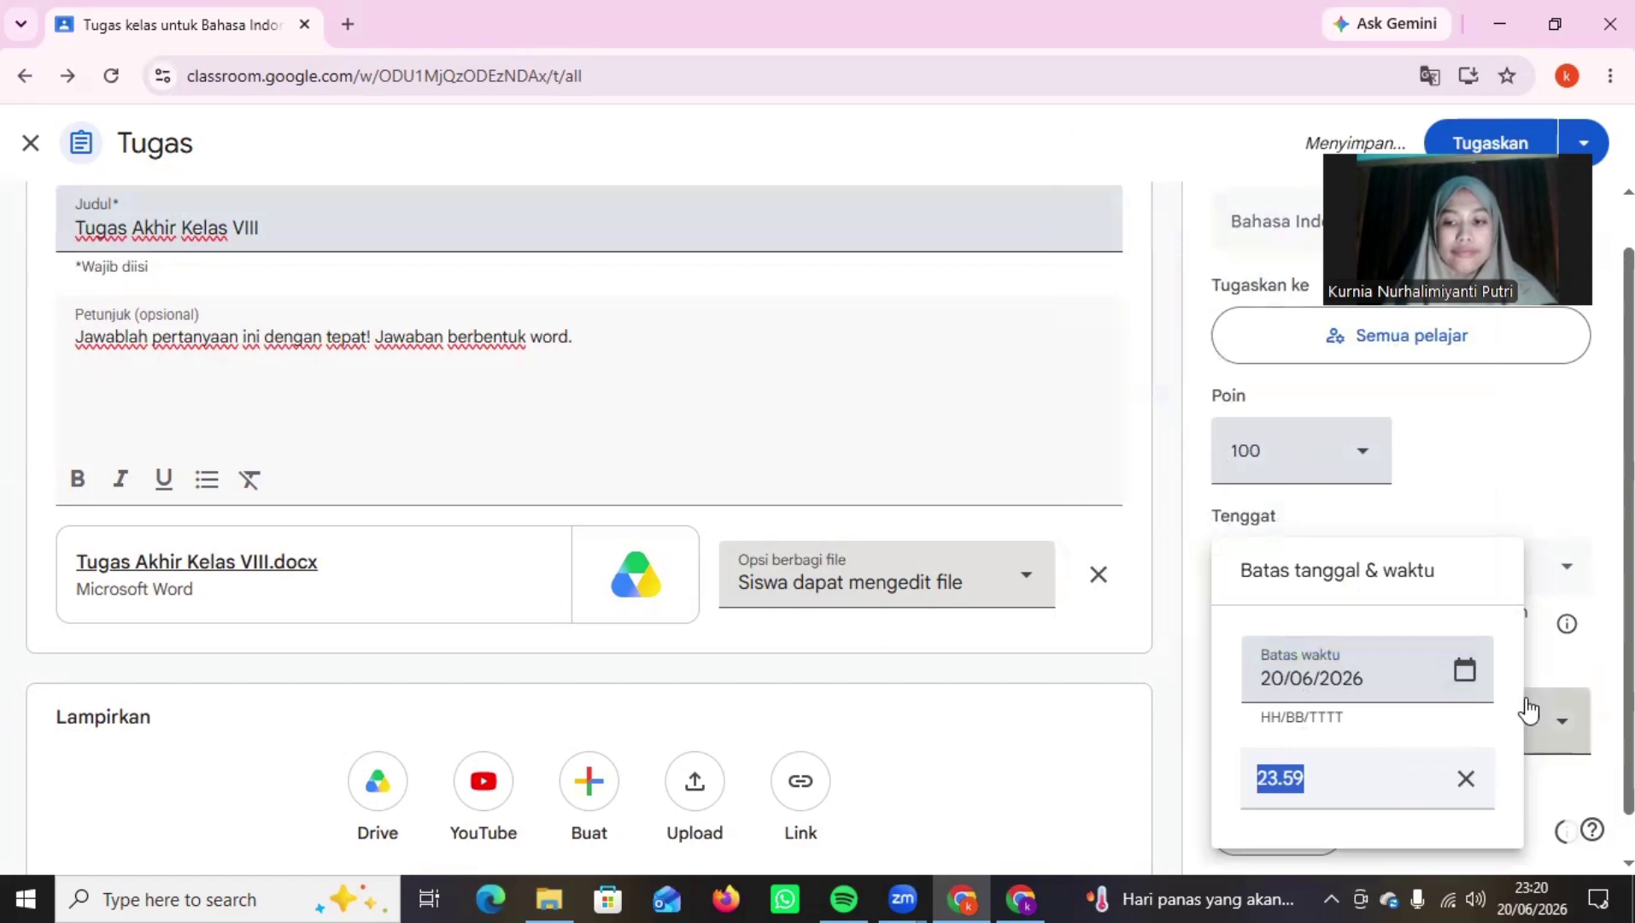
left_click(1386, 536)
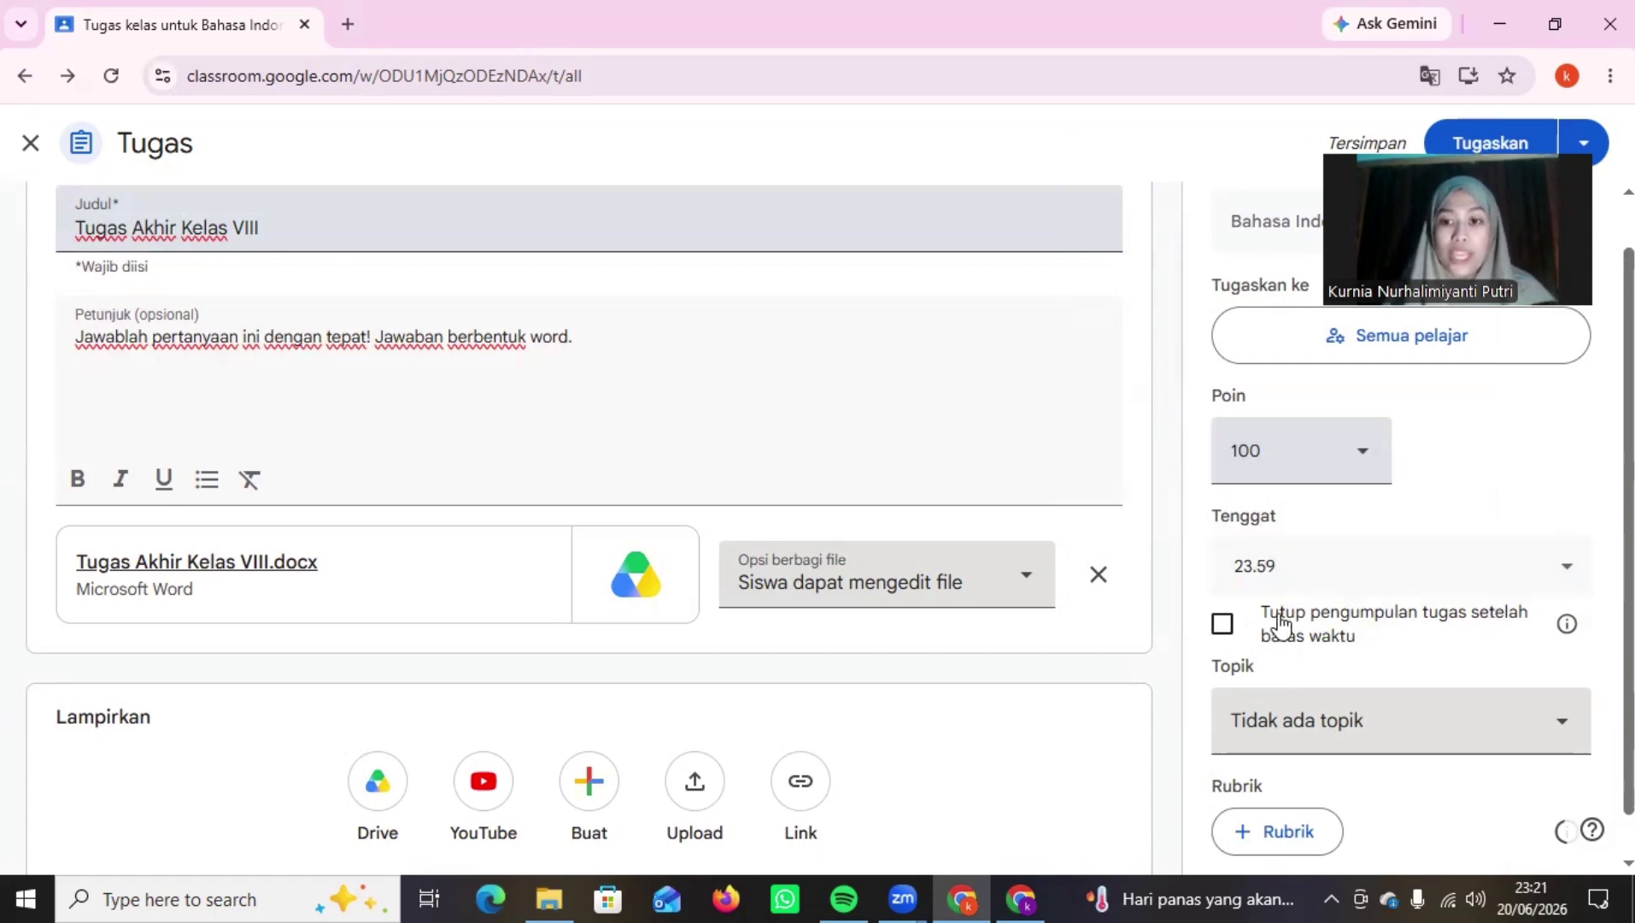
Enable "Tutup pengumpulan tugas setelah batas waktu" and post the assignment to the class
left_click(1223, 624)
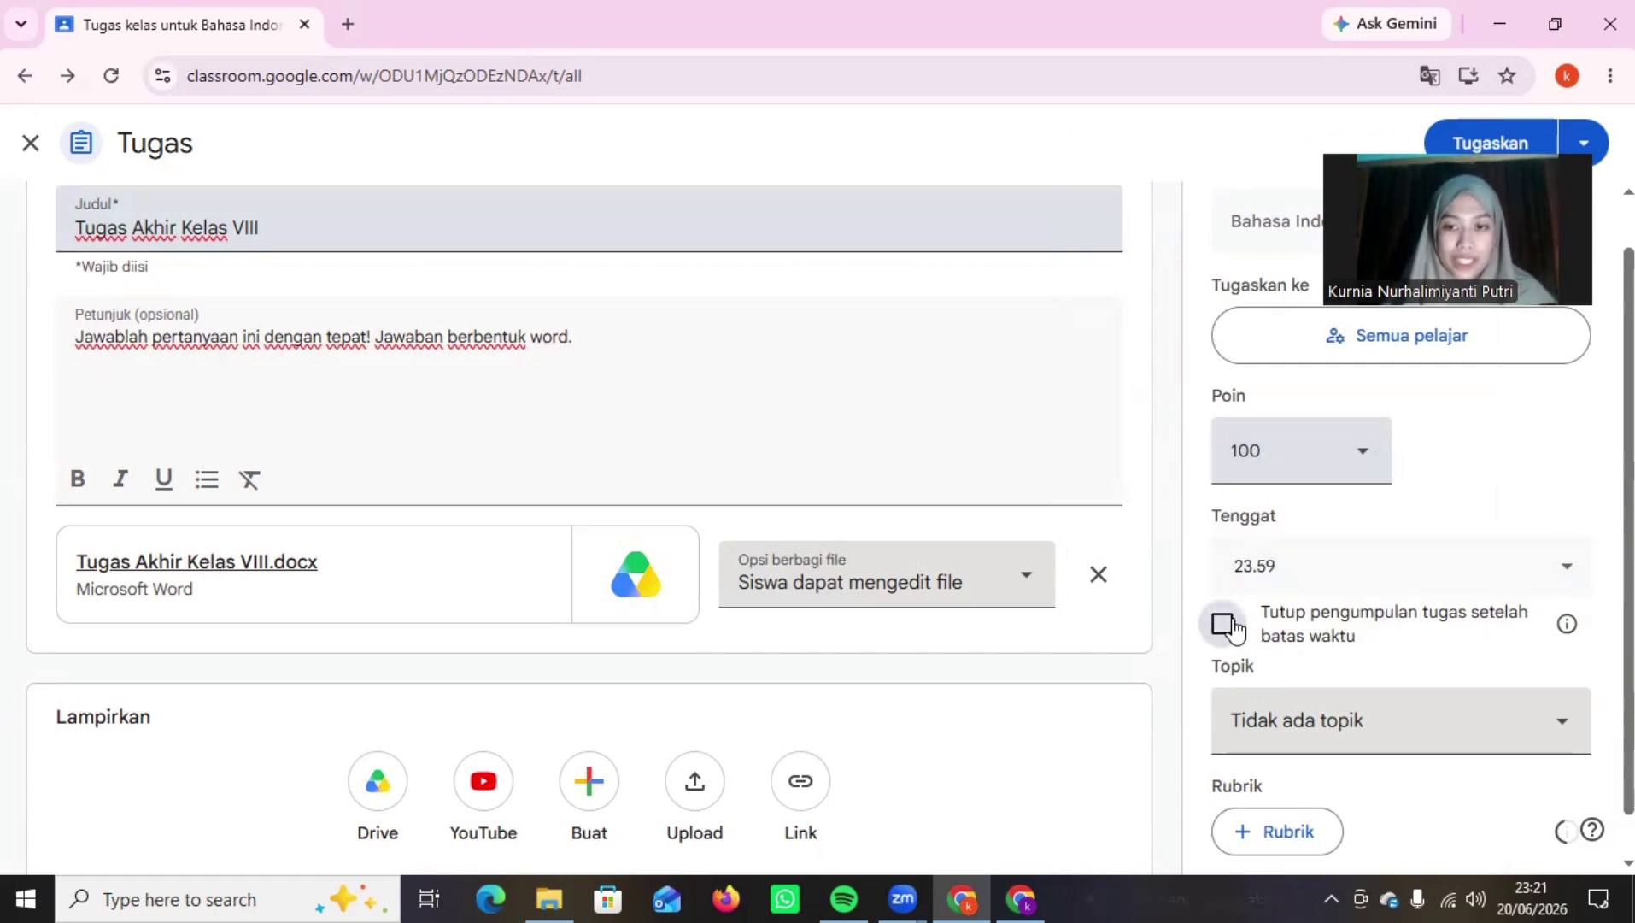
scroll(1235, 630, "down", 1)
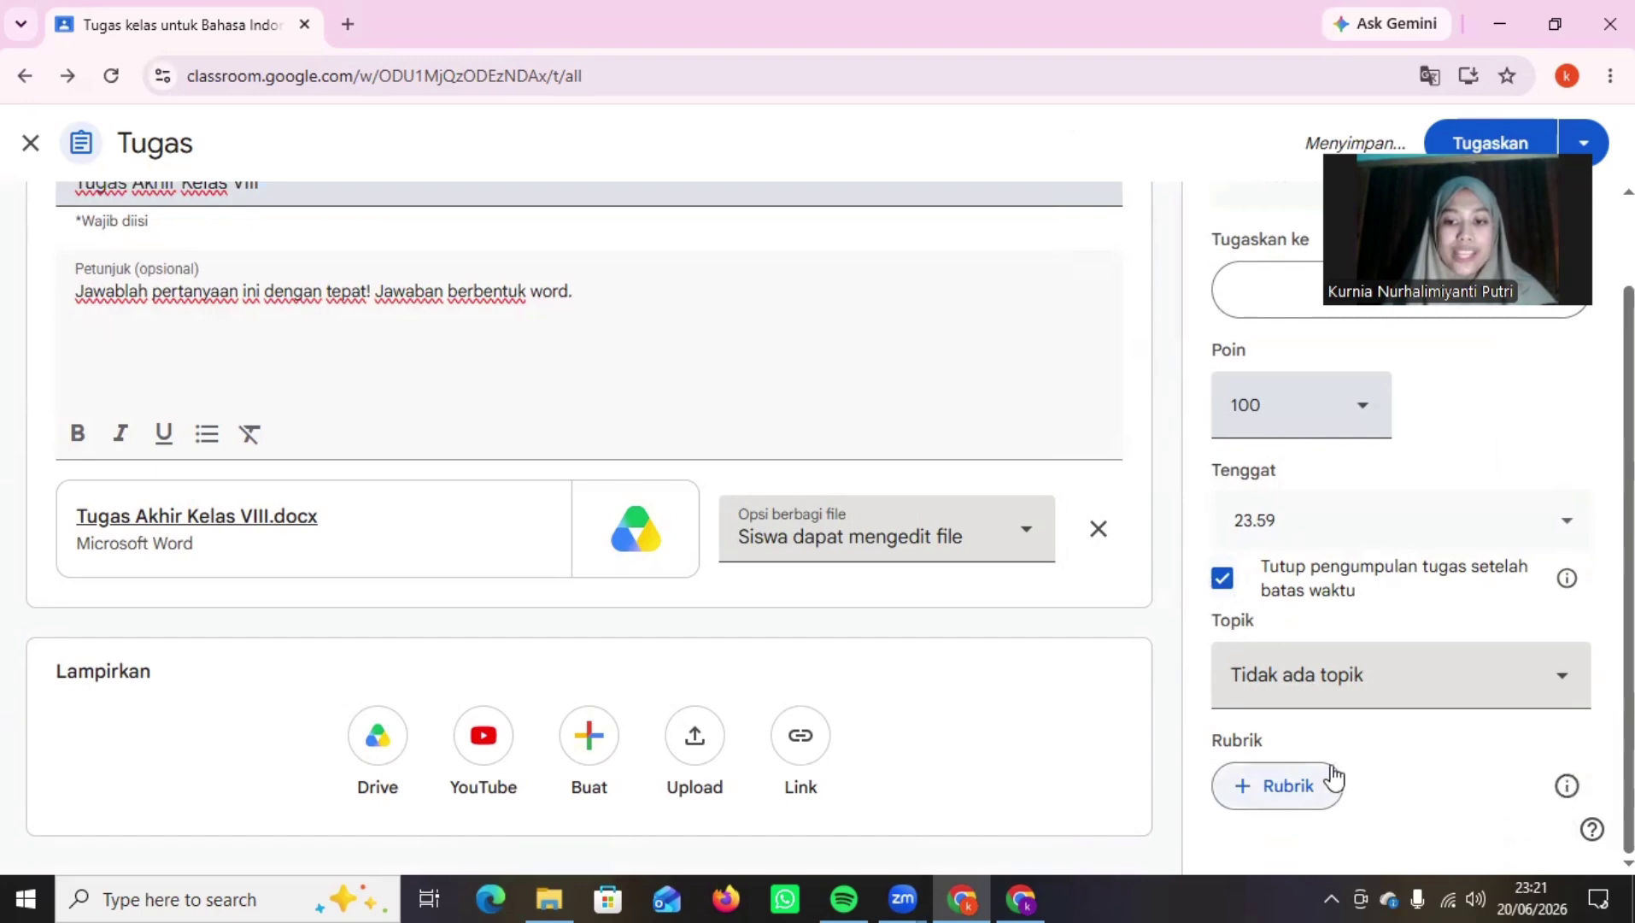
scroll(1262, 591, "up", 1)
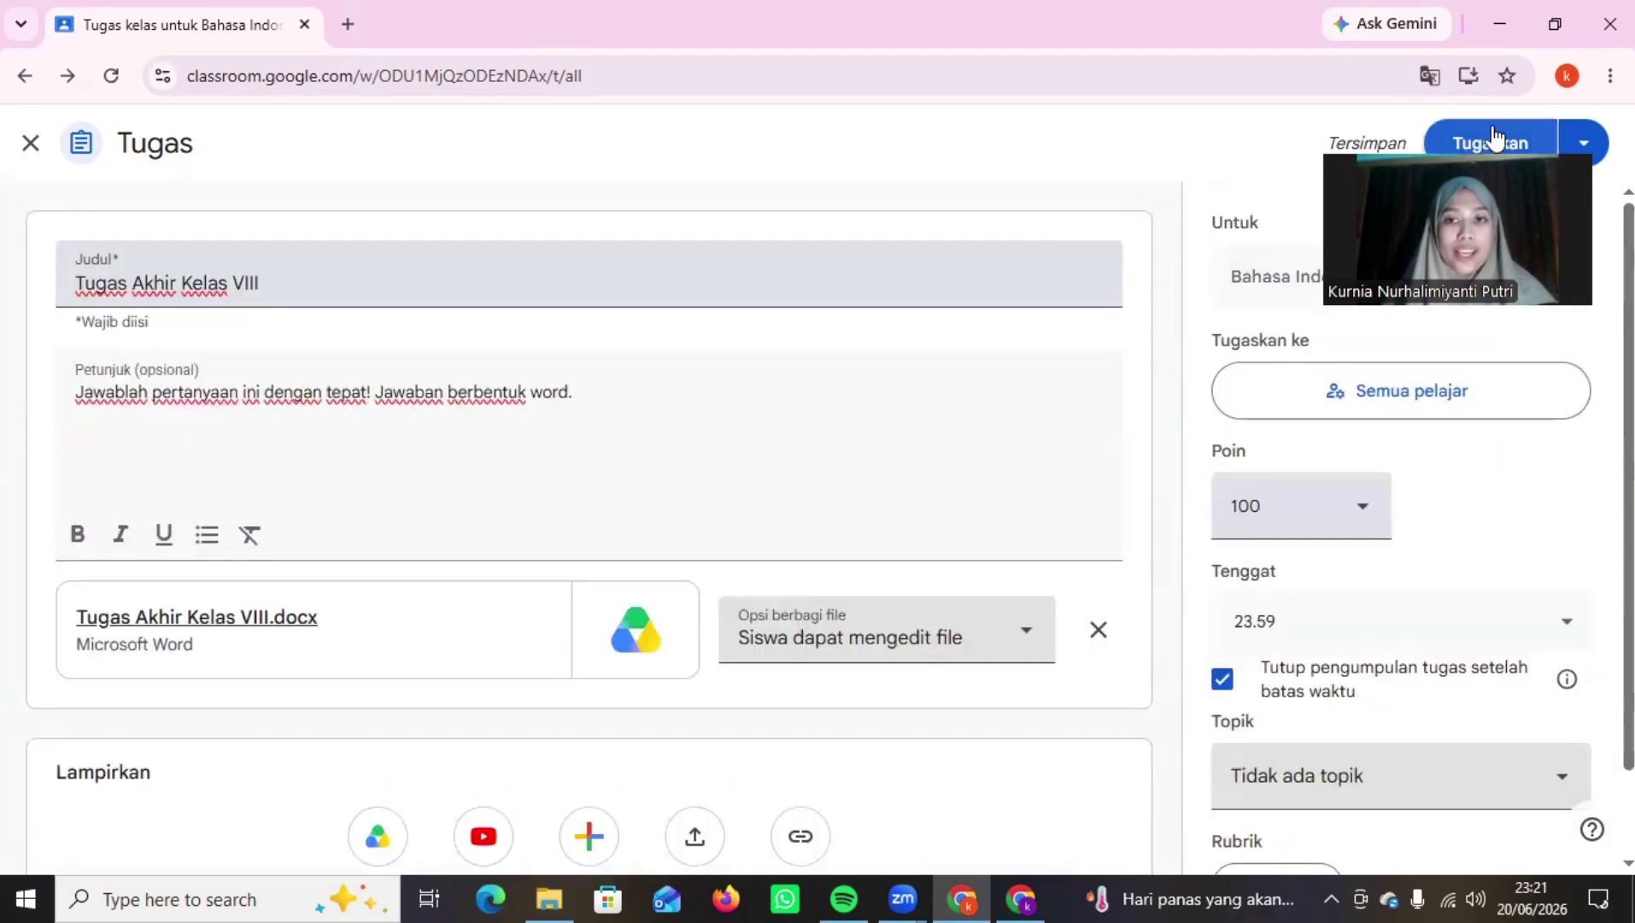
left_click(1493, 139)
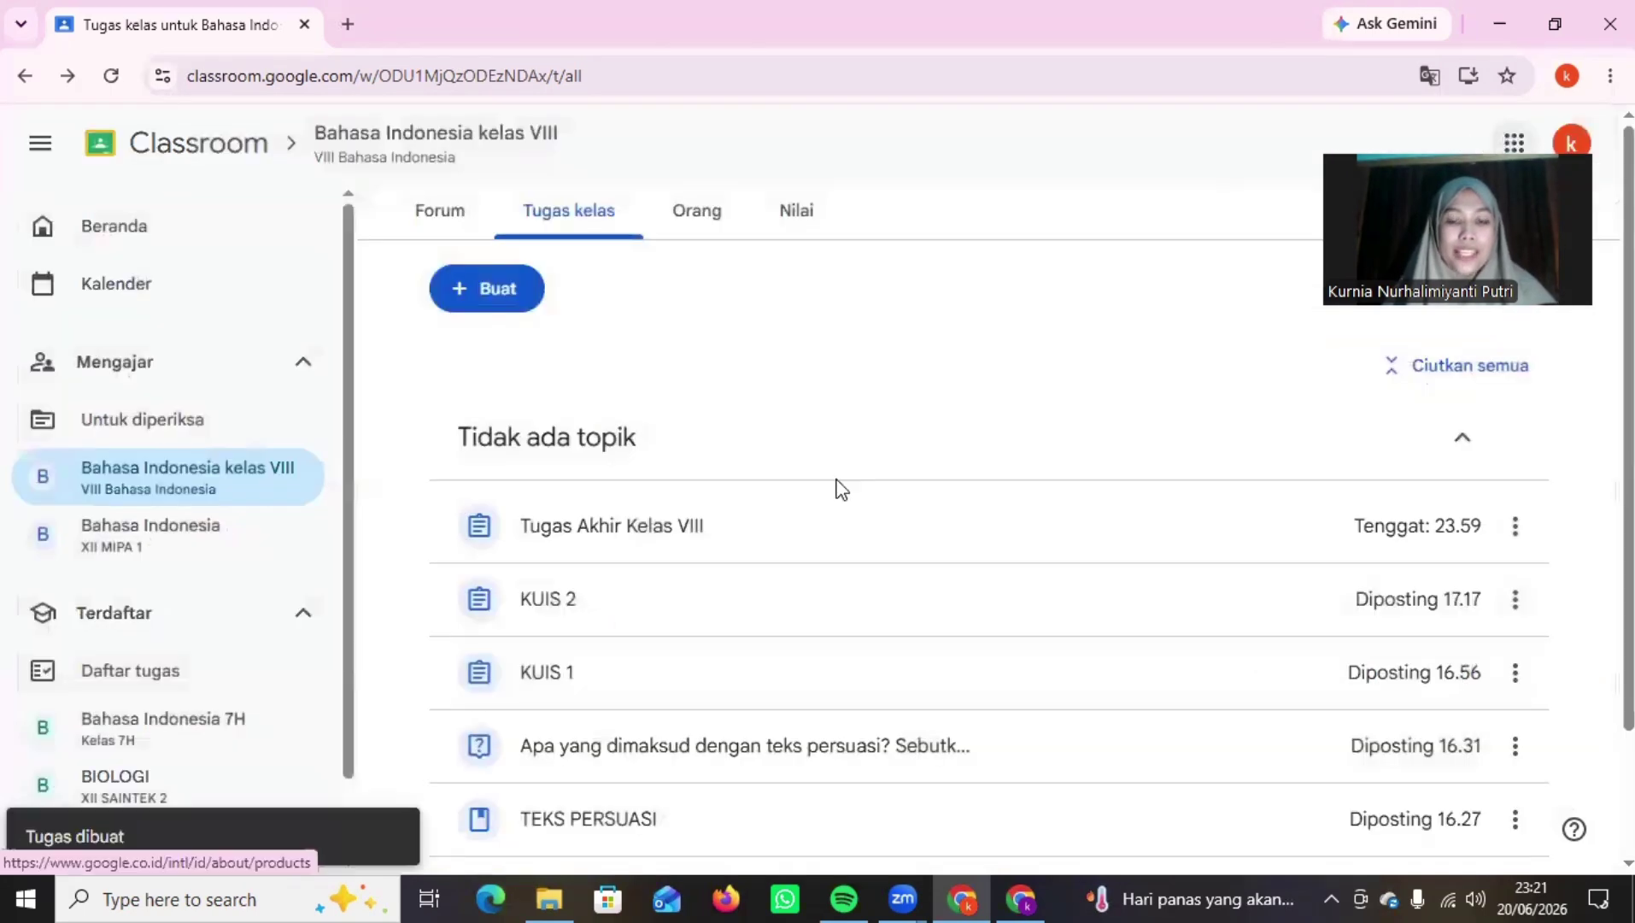
Open the posted "Tugas Akhir Kelas VIII" and review its instructions and the students' submission status
left_click(1230, 512)
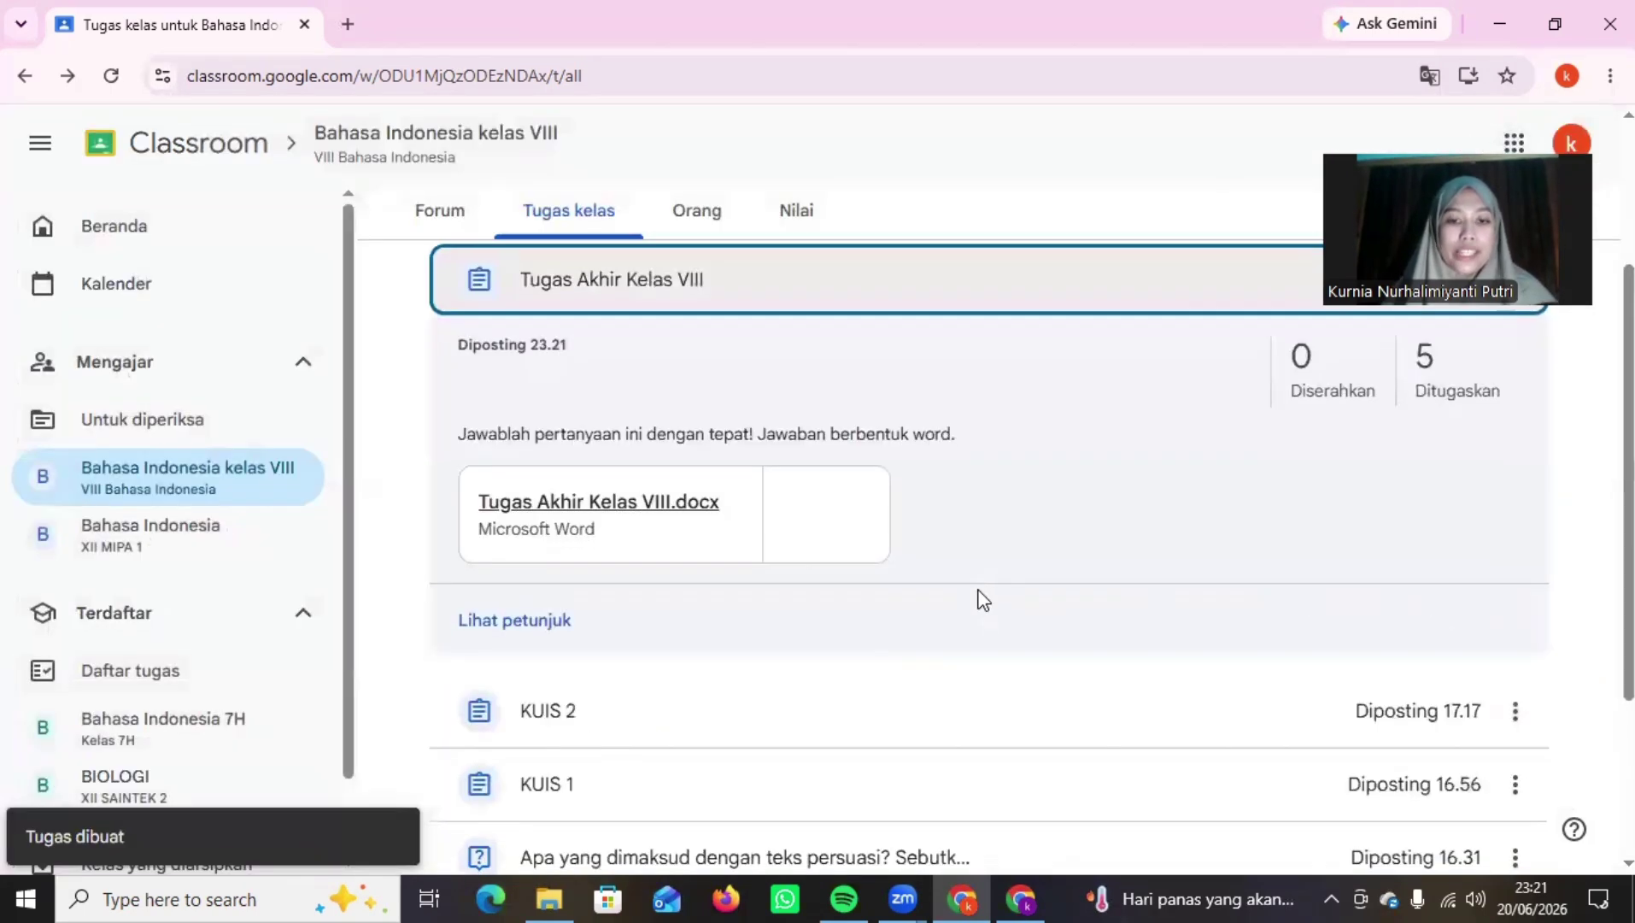
left_click(534, 623)
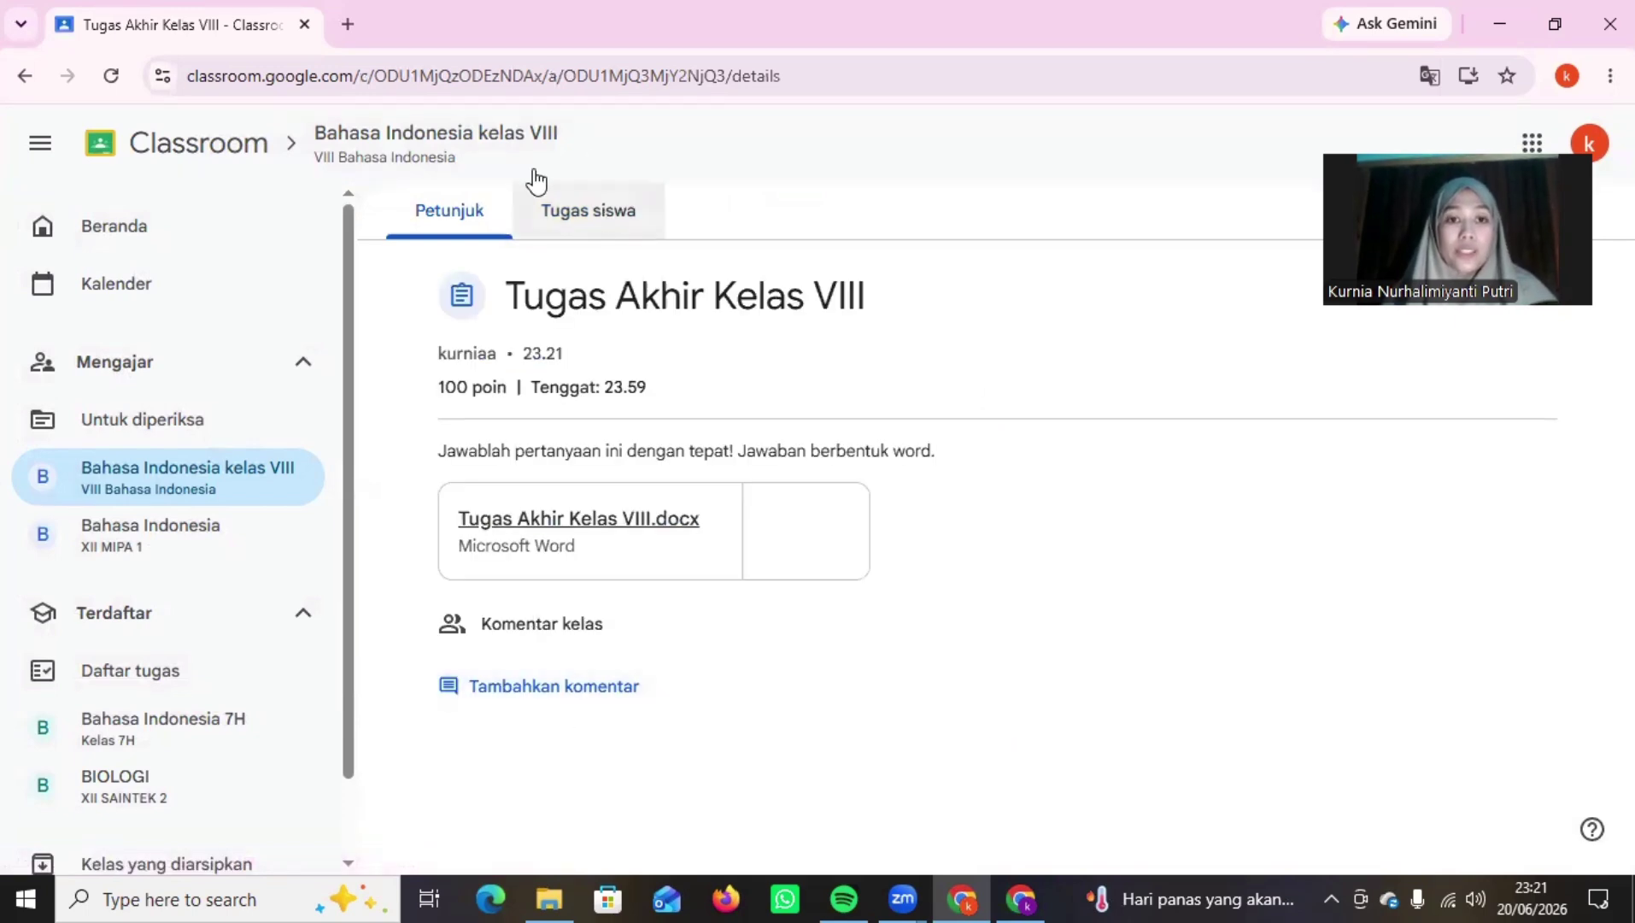
left_click(597, 226)
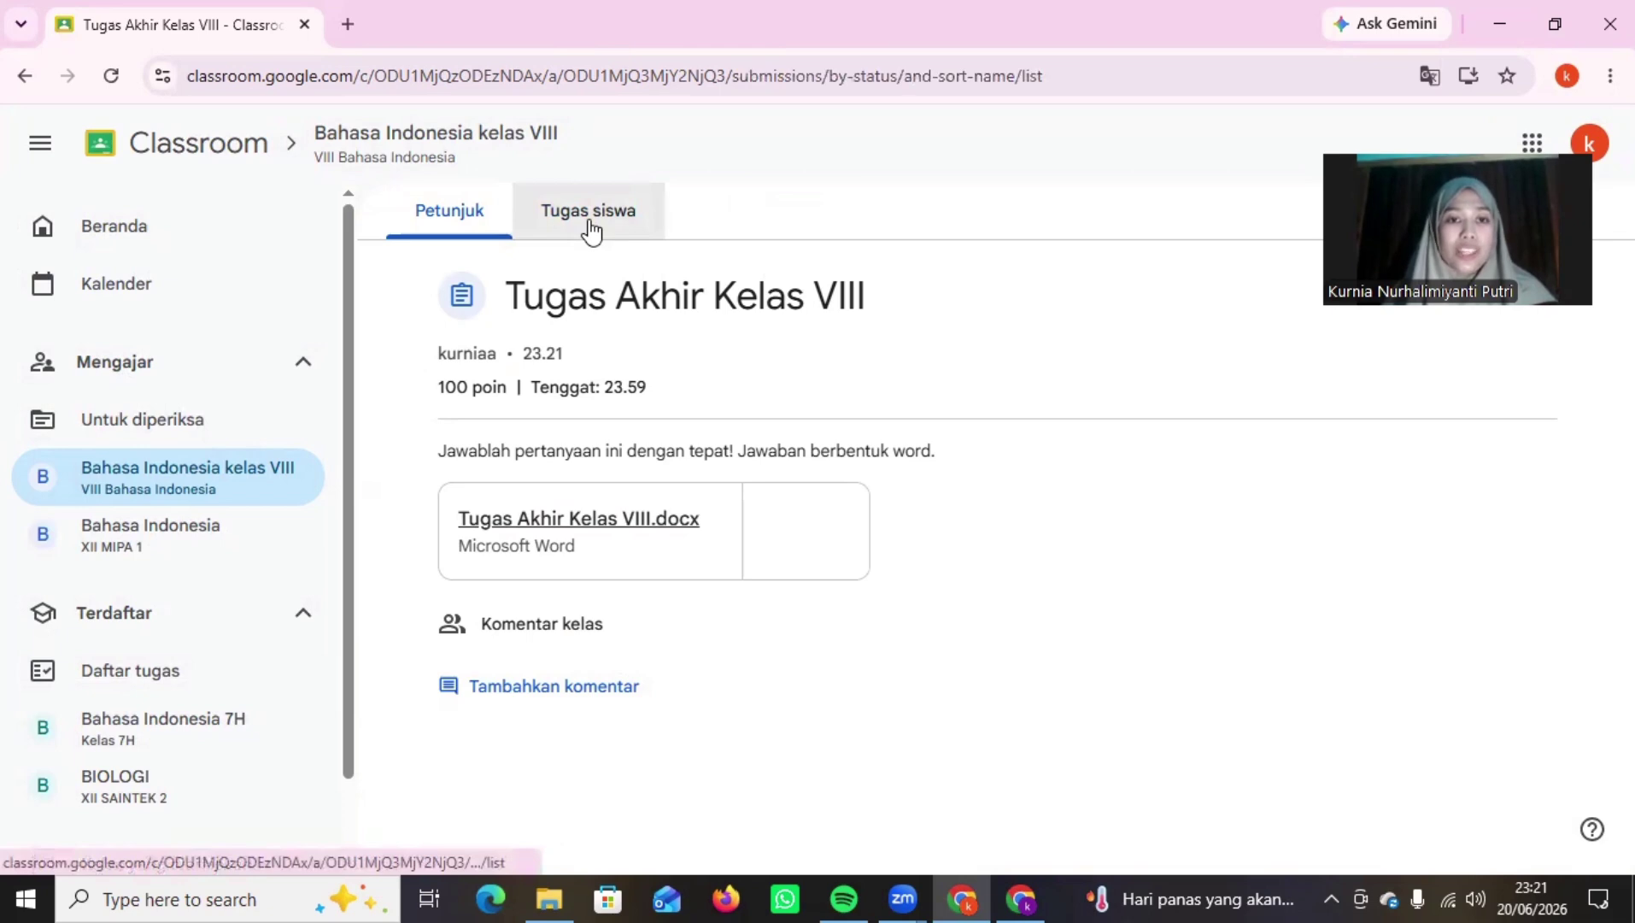
scroll(745, 571, "down", 1)
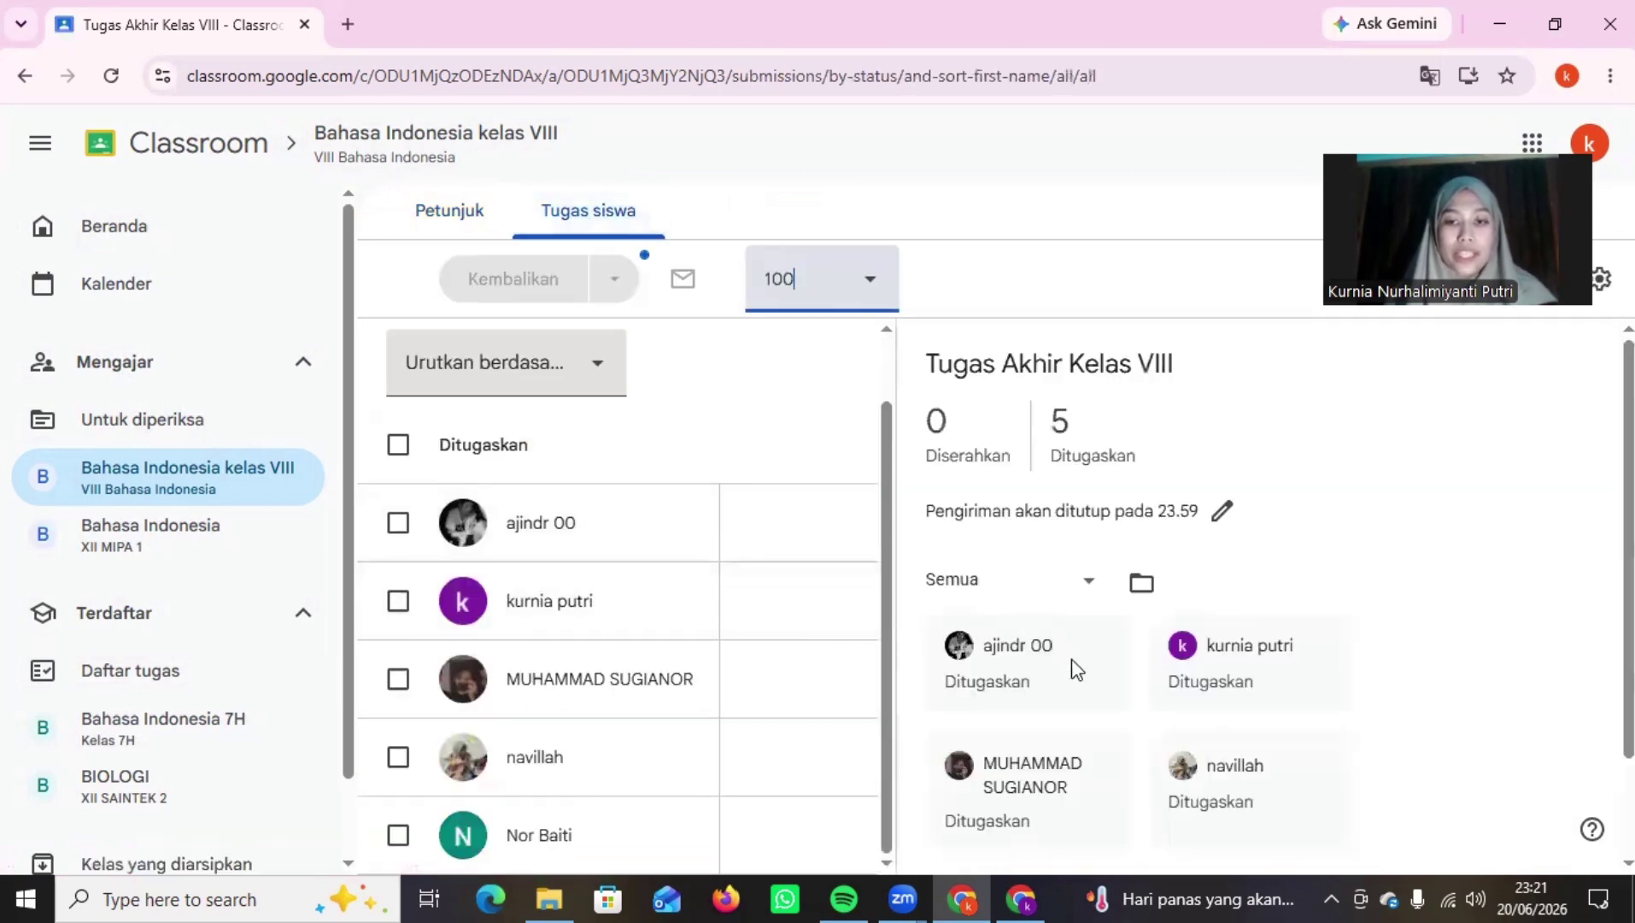
scroll(1075, 668, "down", 2)
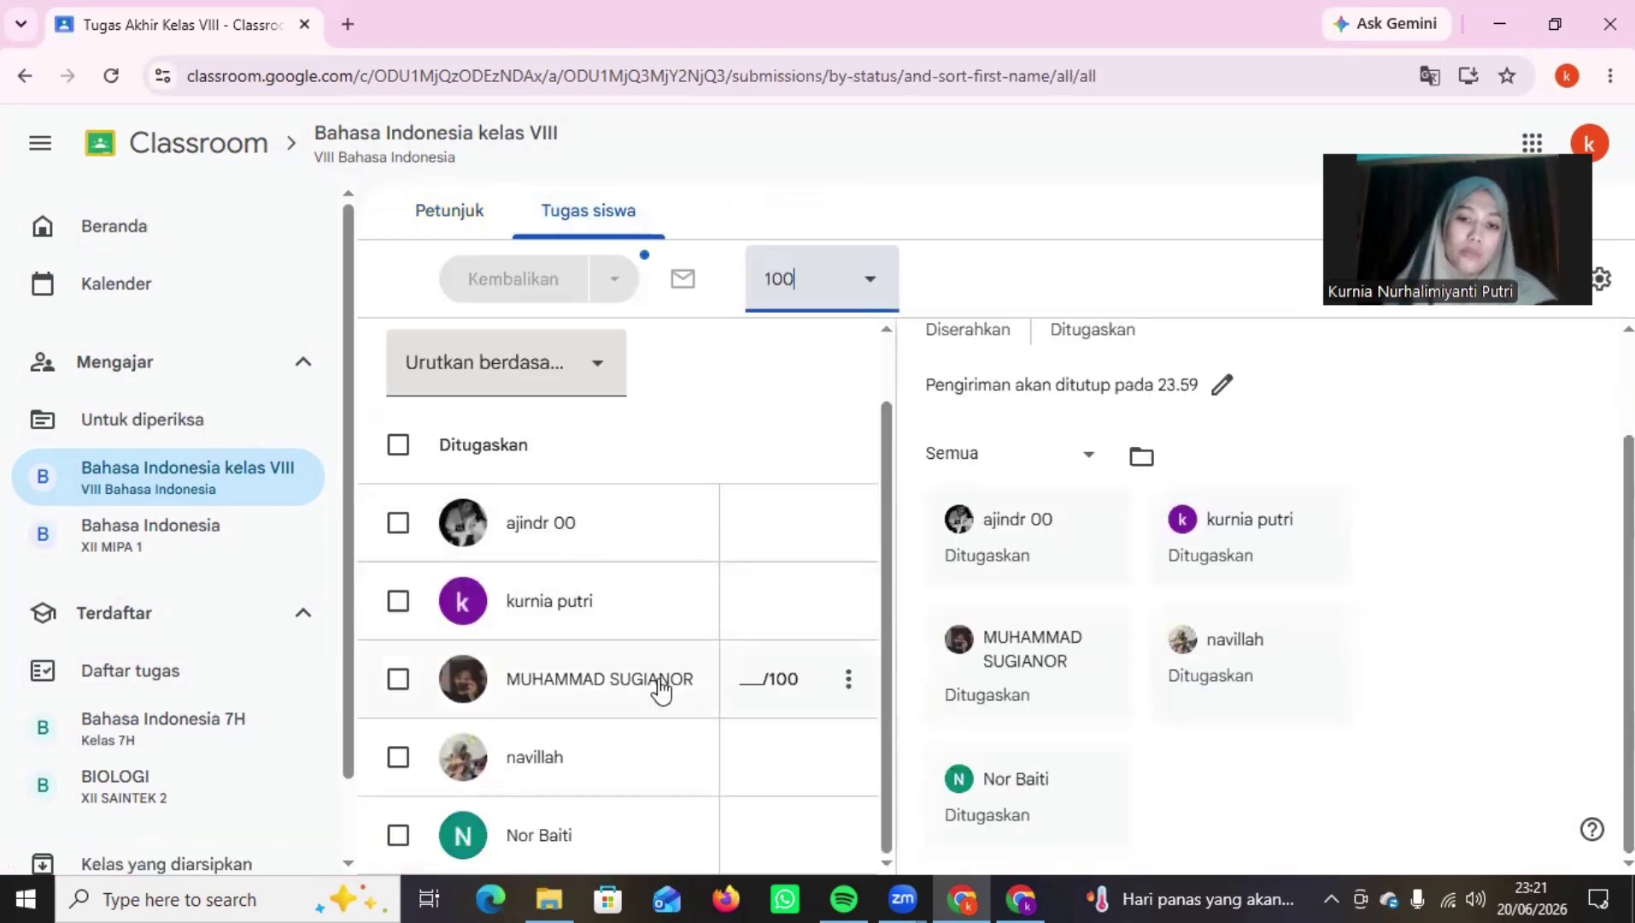
scroll(600, 612, "up", 1)
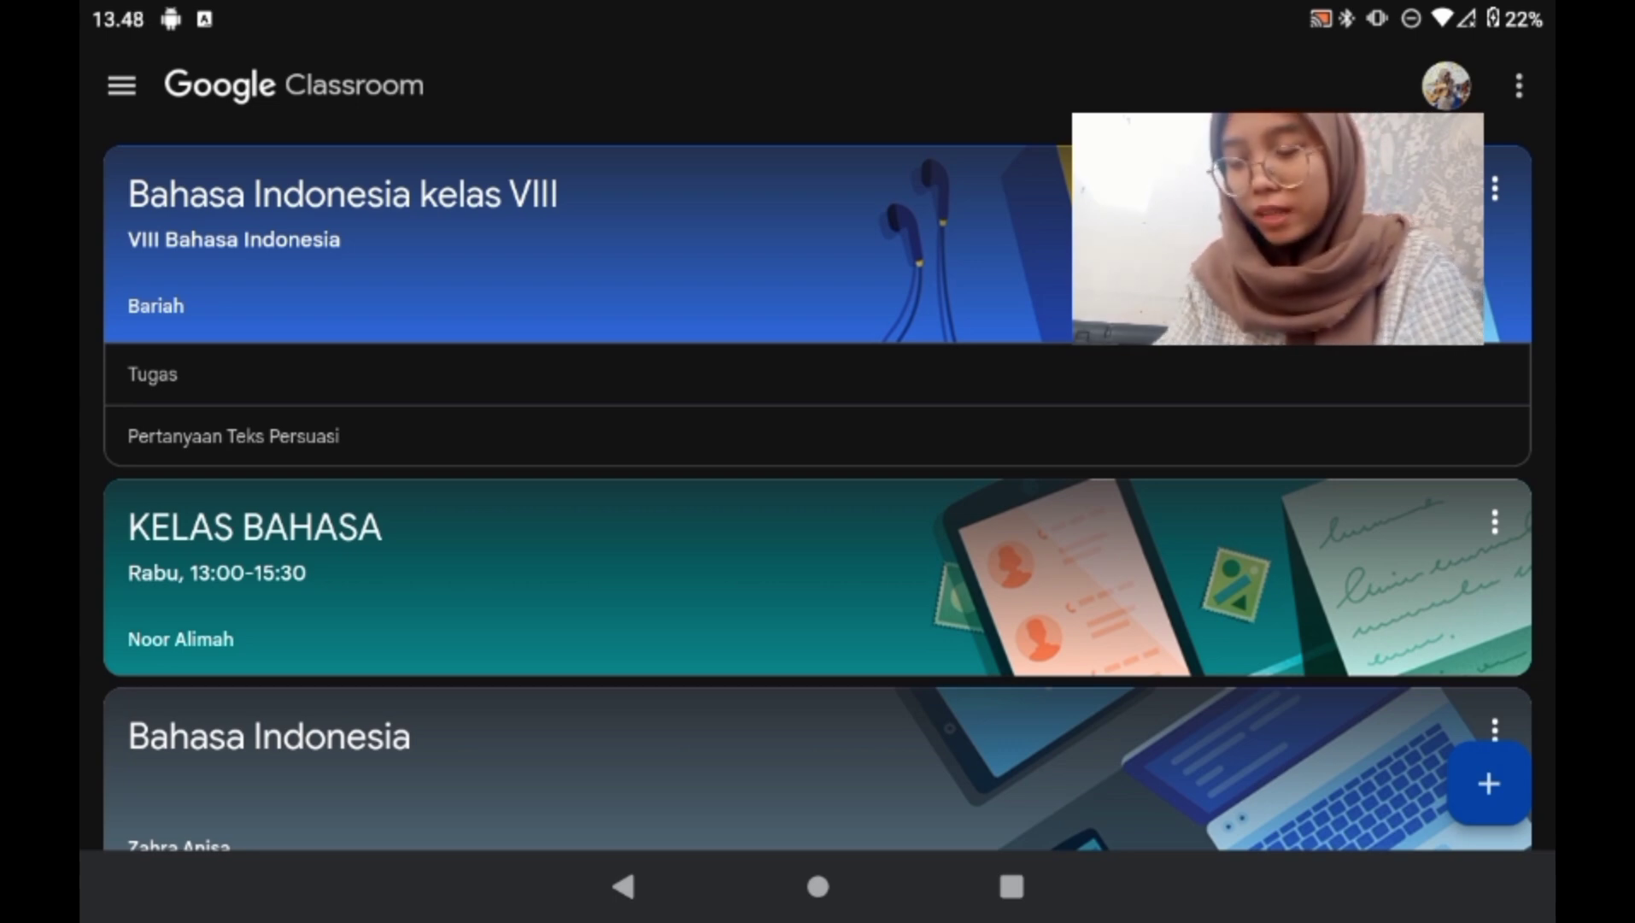
In the student's Google Classroom mobile app, open "Tugas" in Bahasa Indonesia kelas VIII and review its deadline, instructions and attachment
left_click(216, 282)
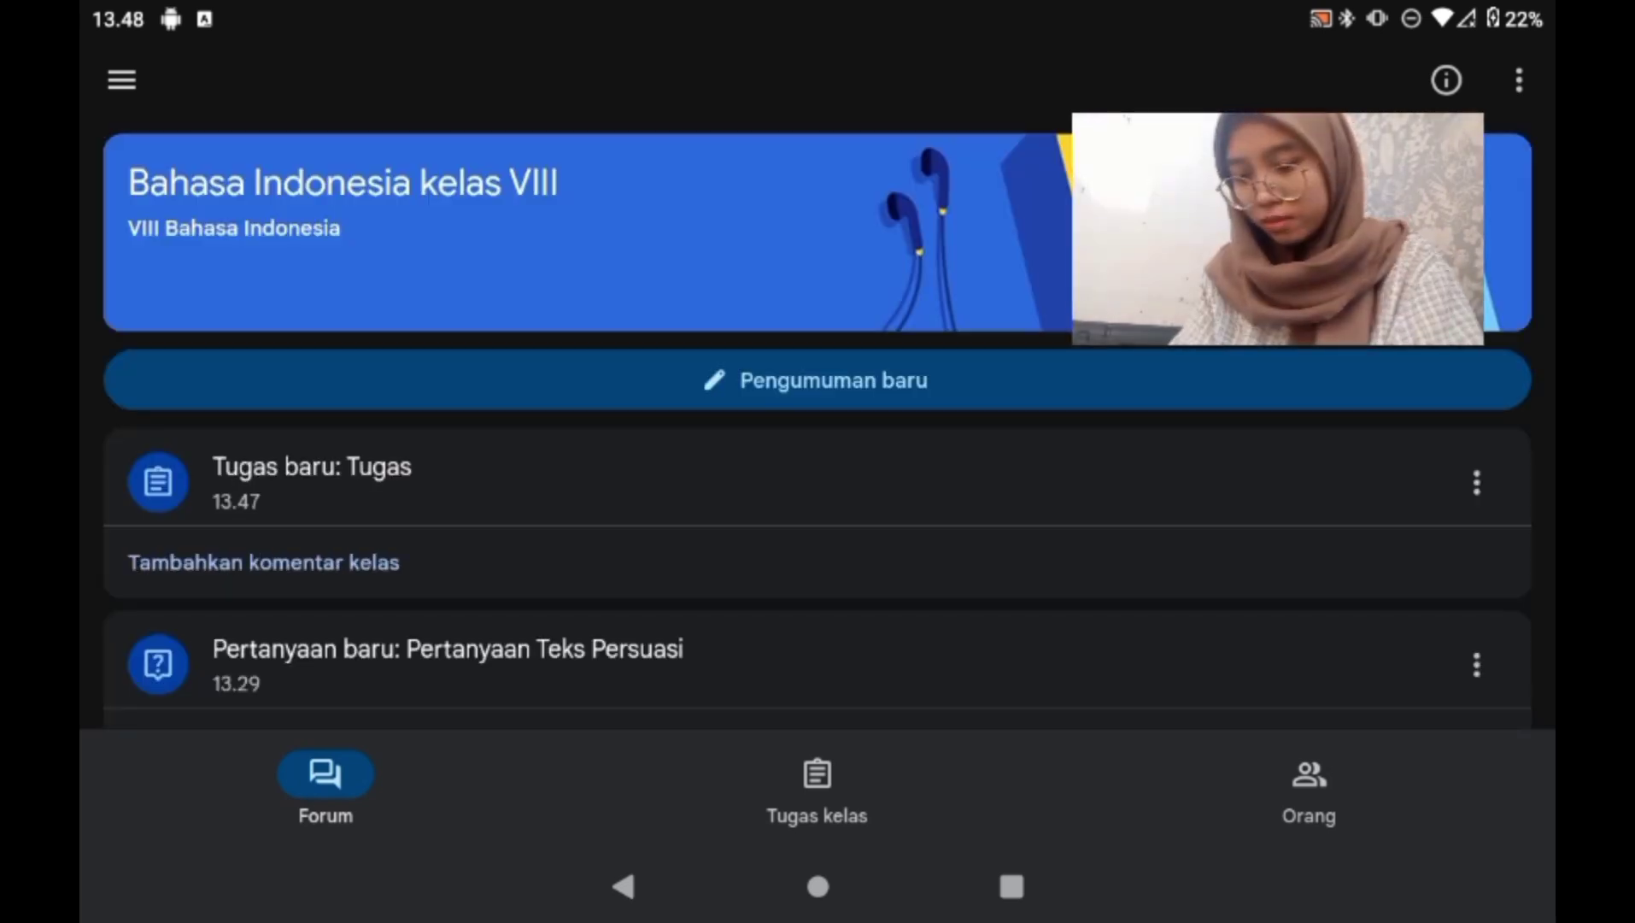
left_click(127, 489)
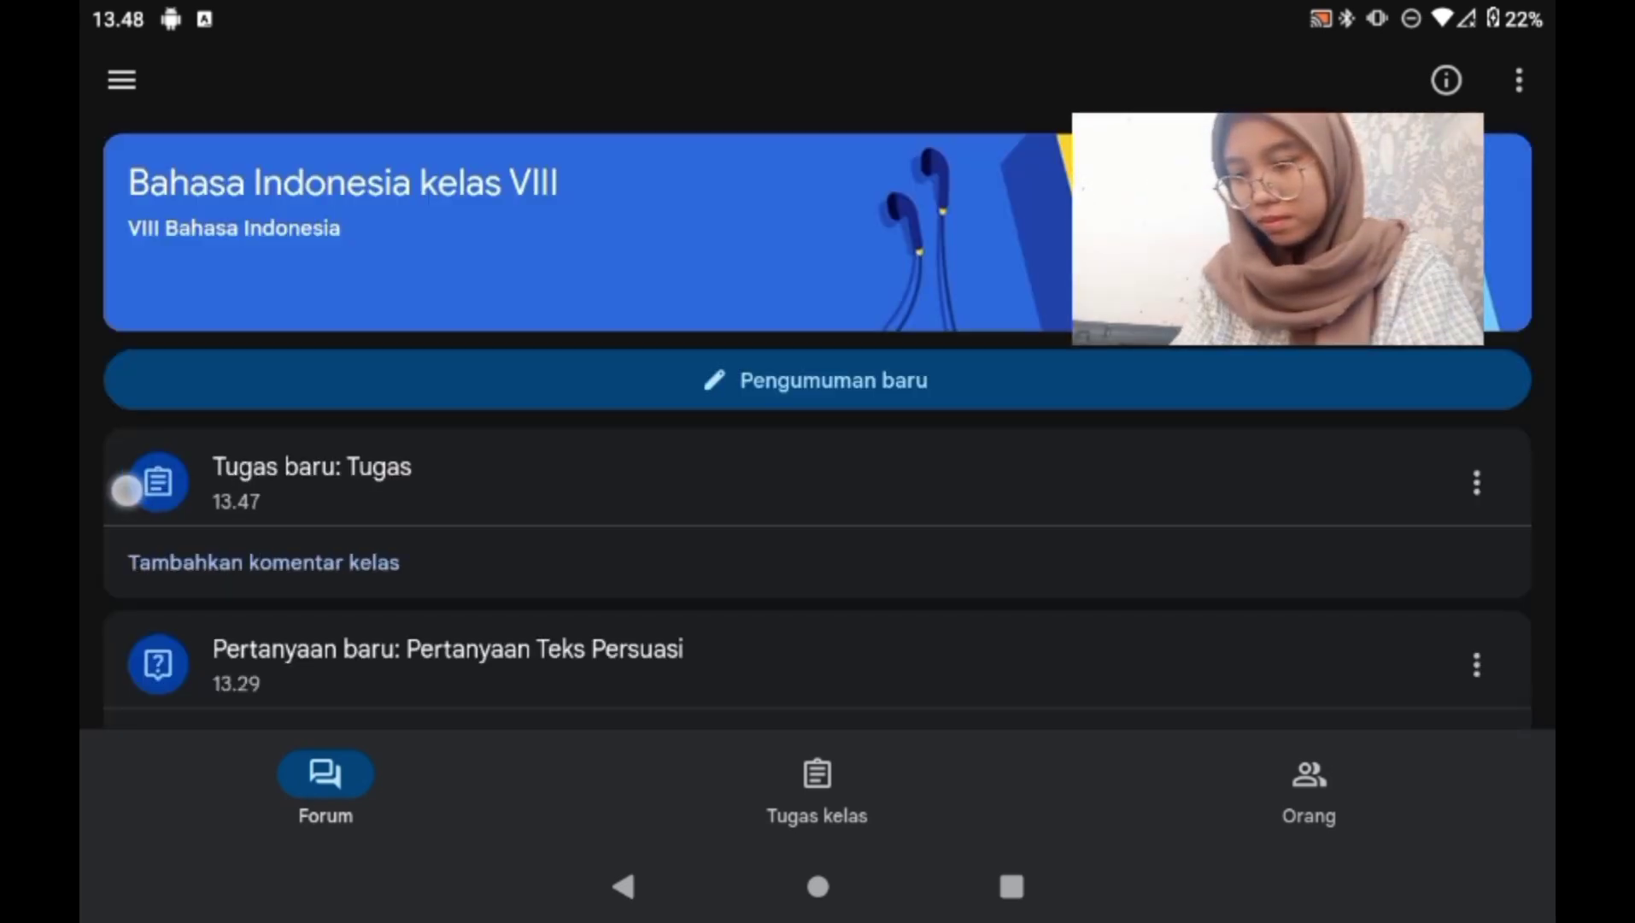
left_click_drag(127, 489, 157, 350)
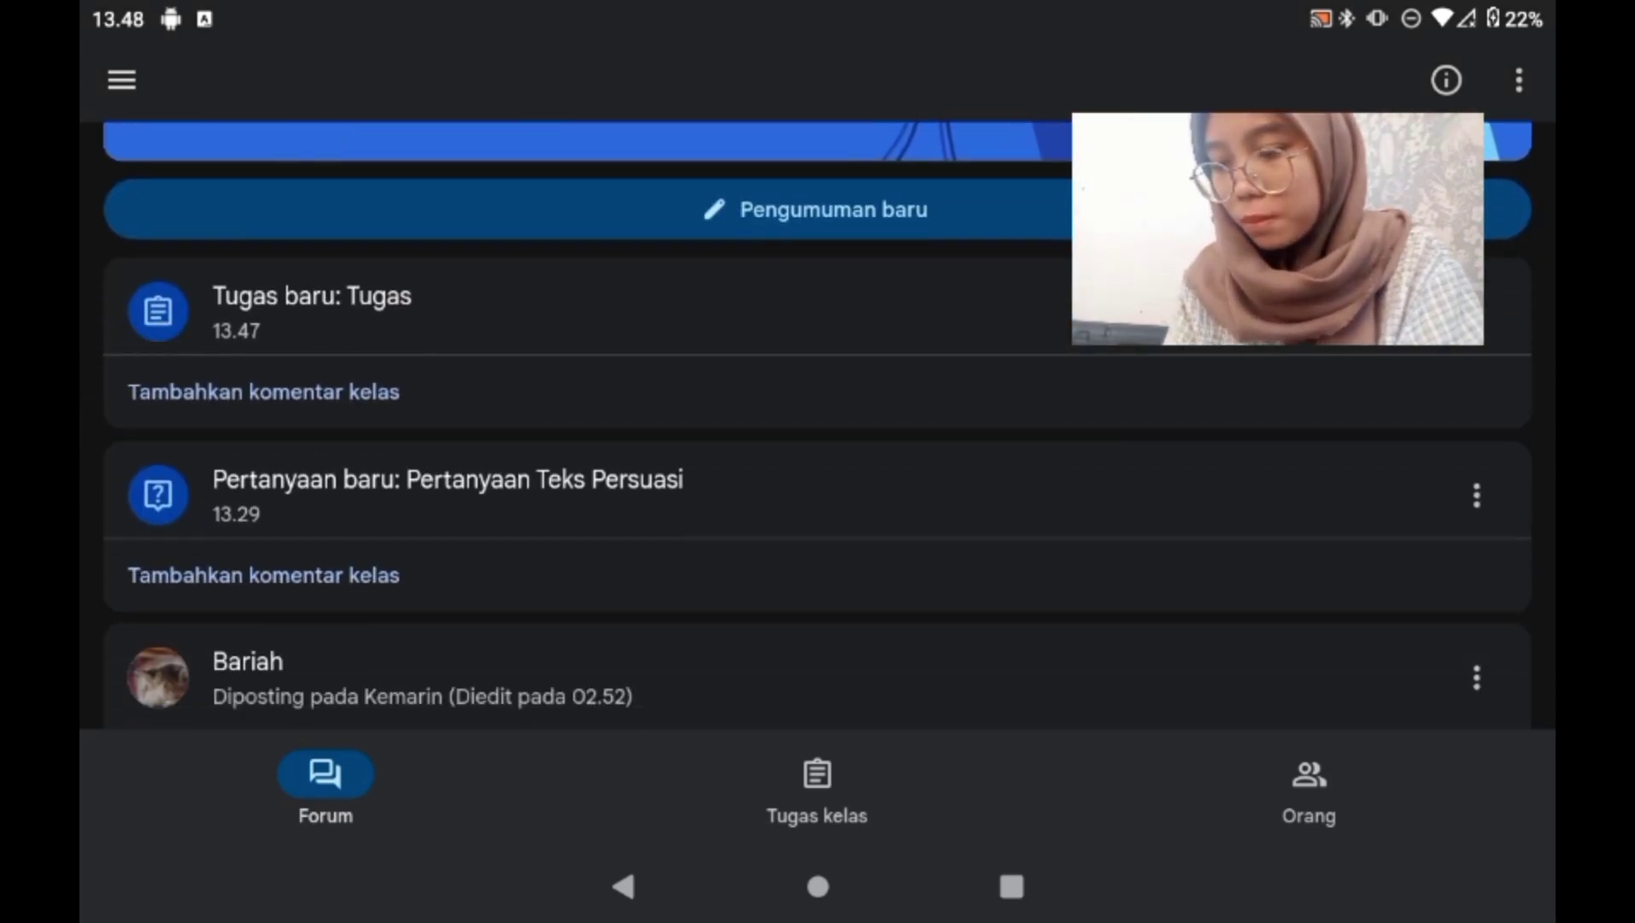
left_click(277, 308)
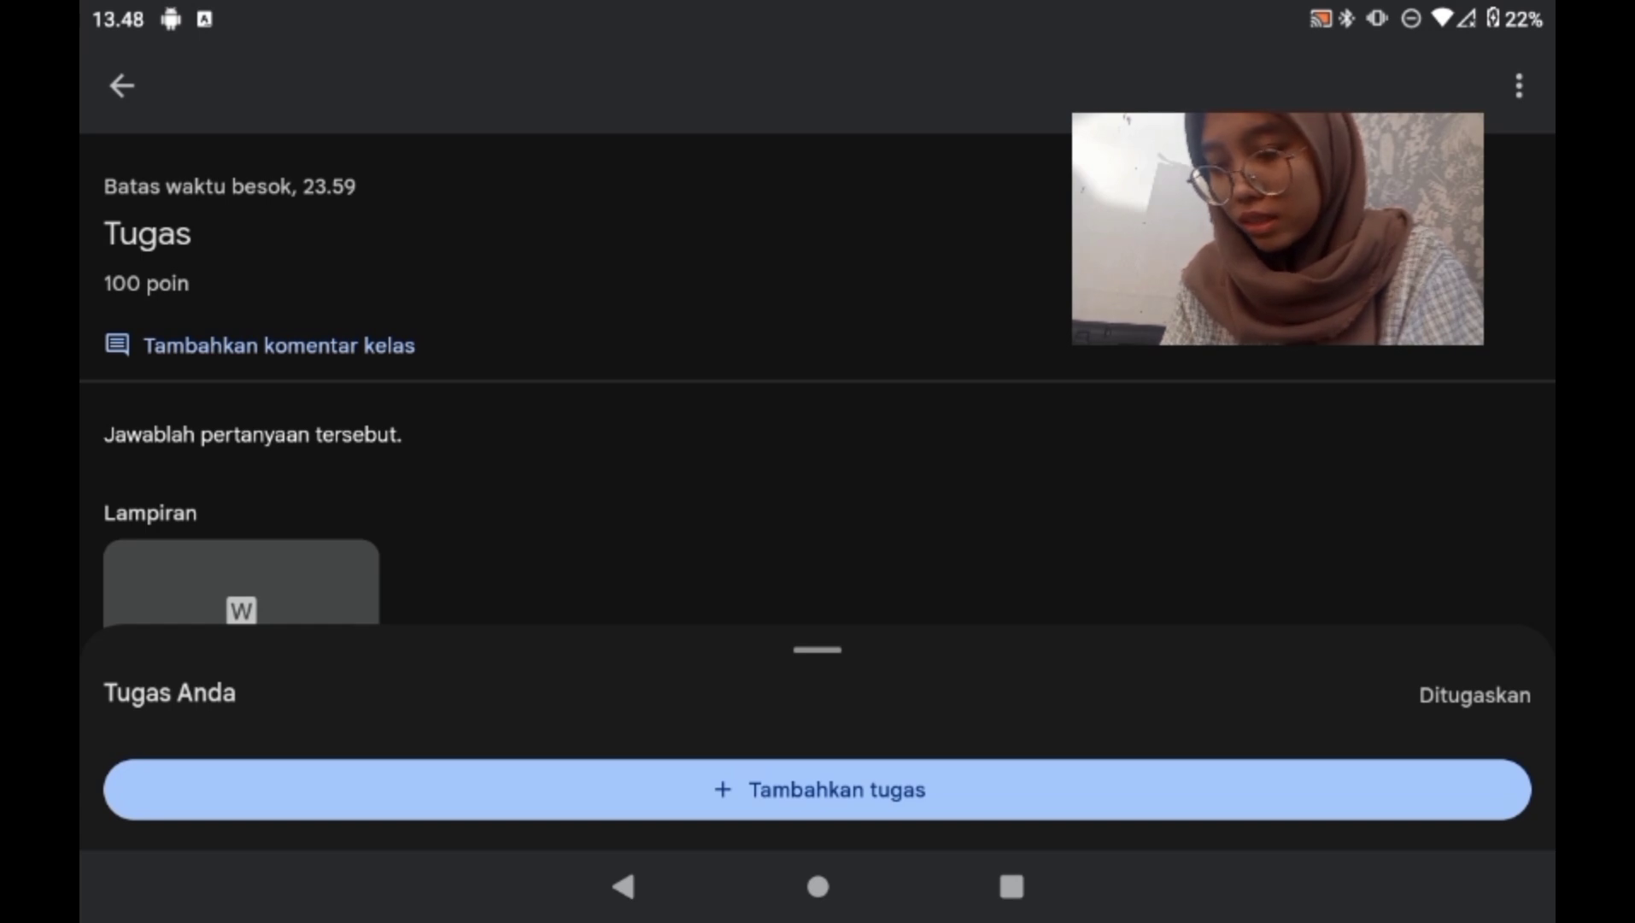
left_click_drag(1237, 504, 1237, 306)
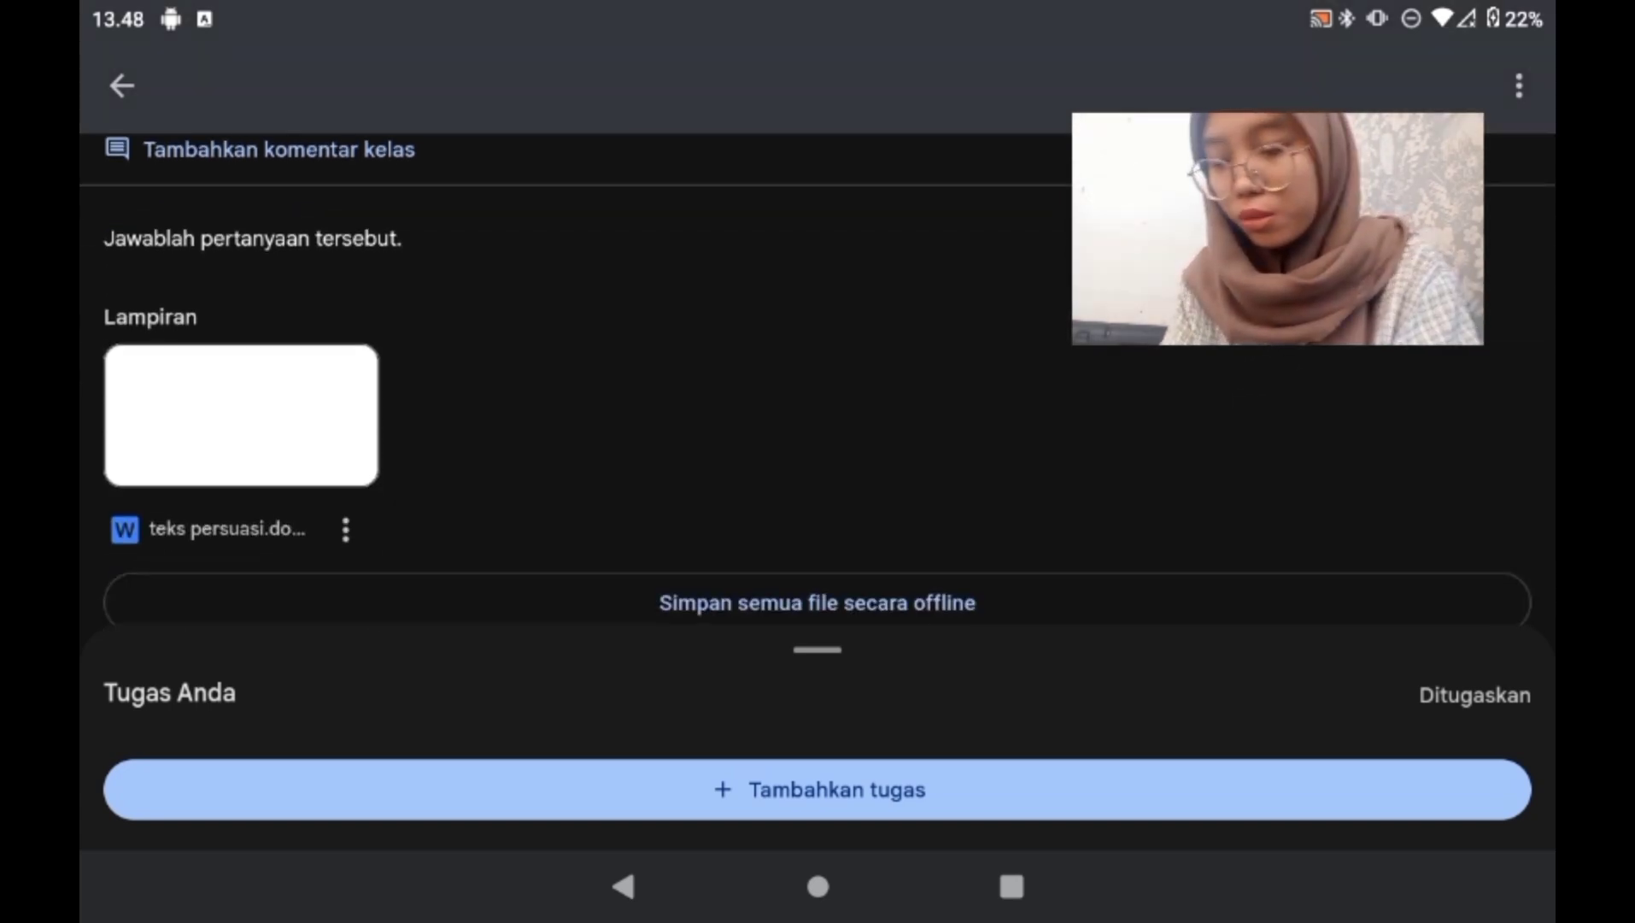
left_click_drag(1240, 490, 1240, 431)
left_click_drag(1248, 353, 1248, 480)
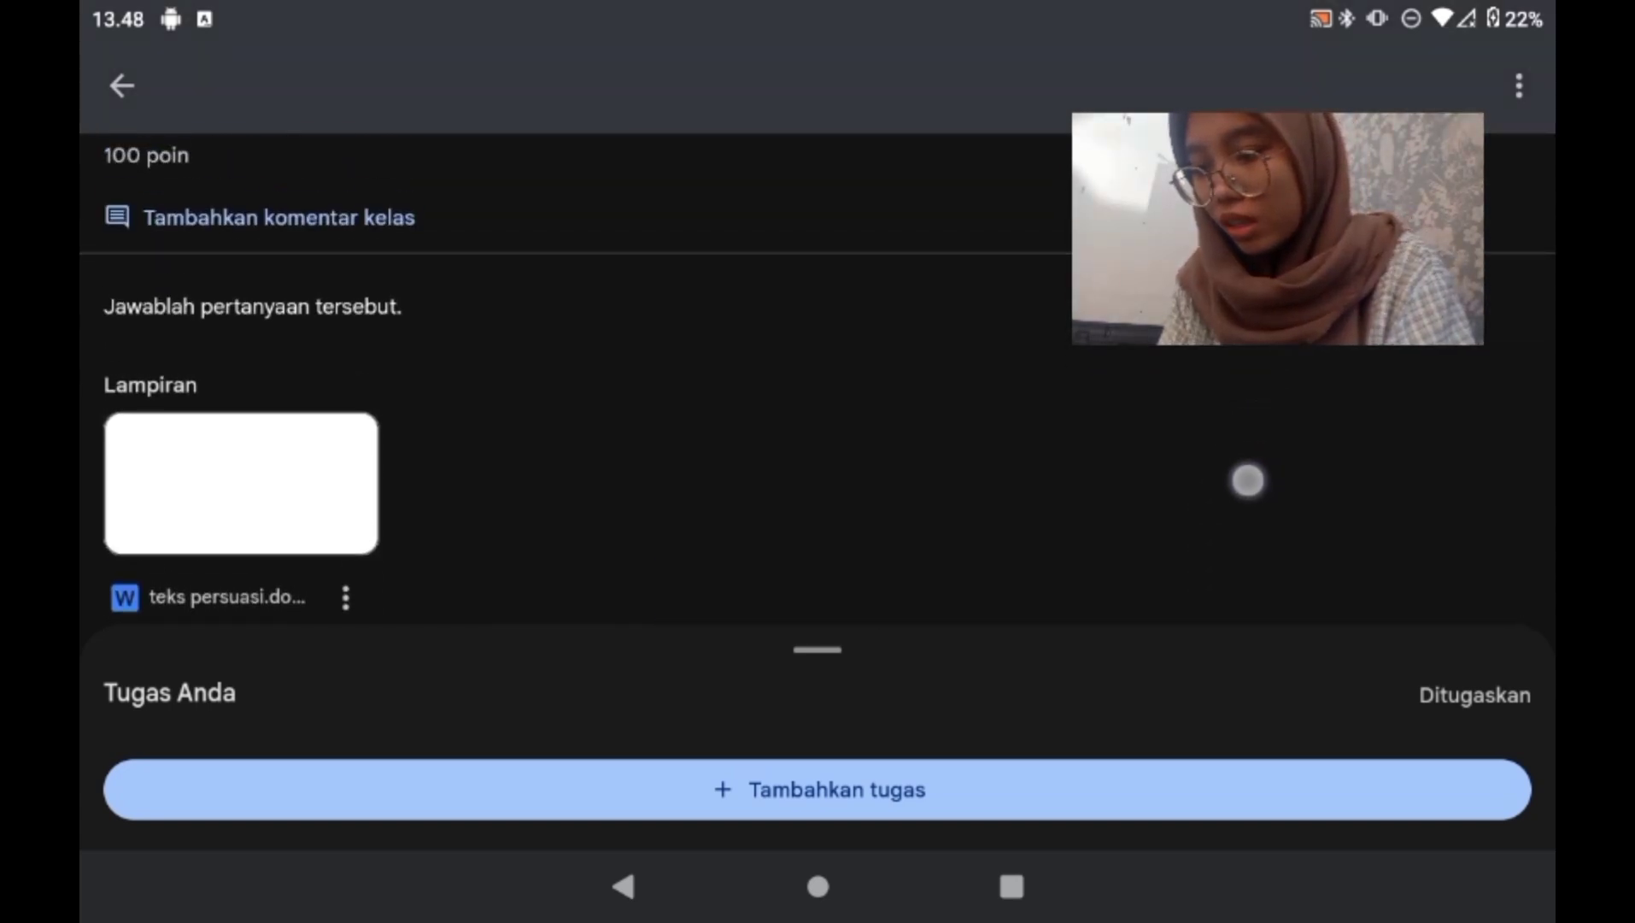
left_click_drag(1240, 377, 1235, 542)
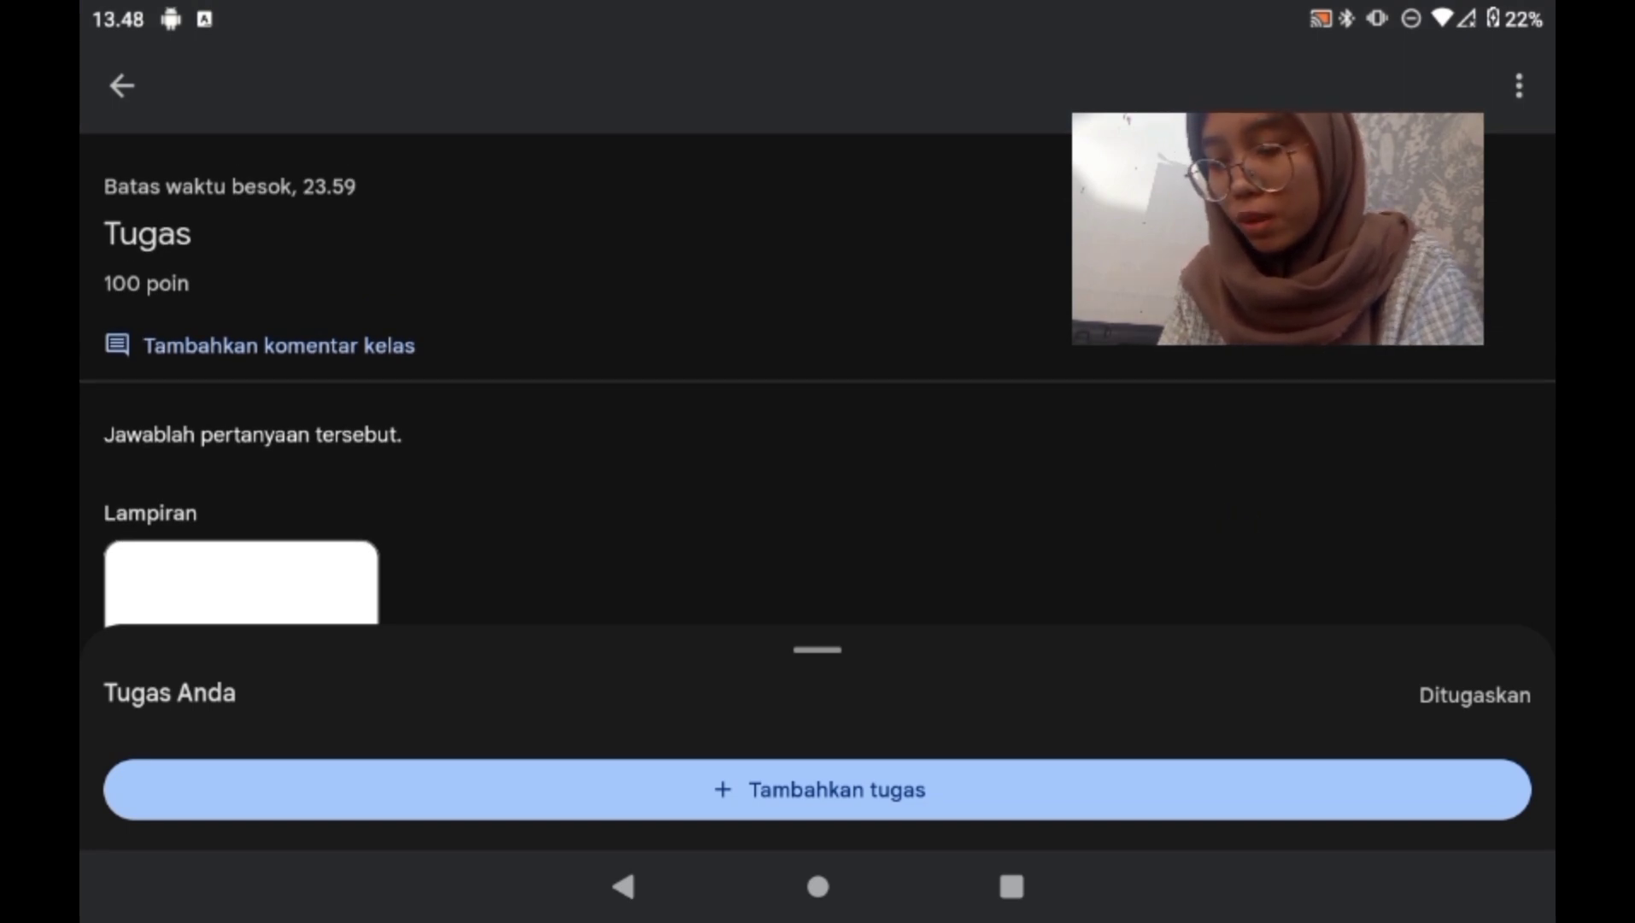
Search the device's Documents for "teks" and upload the "teks persuasi" Word file as the student's work for the assignment
left_click_drag(1241, 499, 1285, 381)
left_click_drag(1069, 670, 1093, 286)
left_click(278, 719)
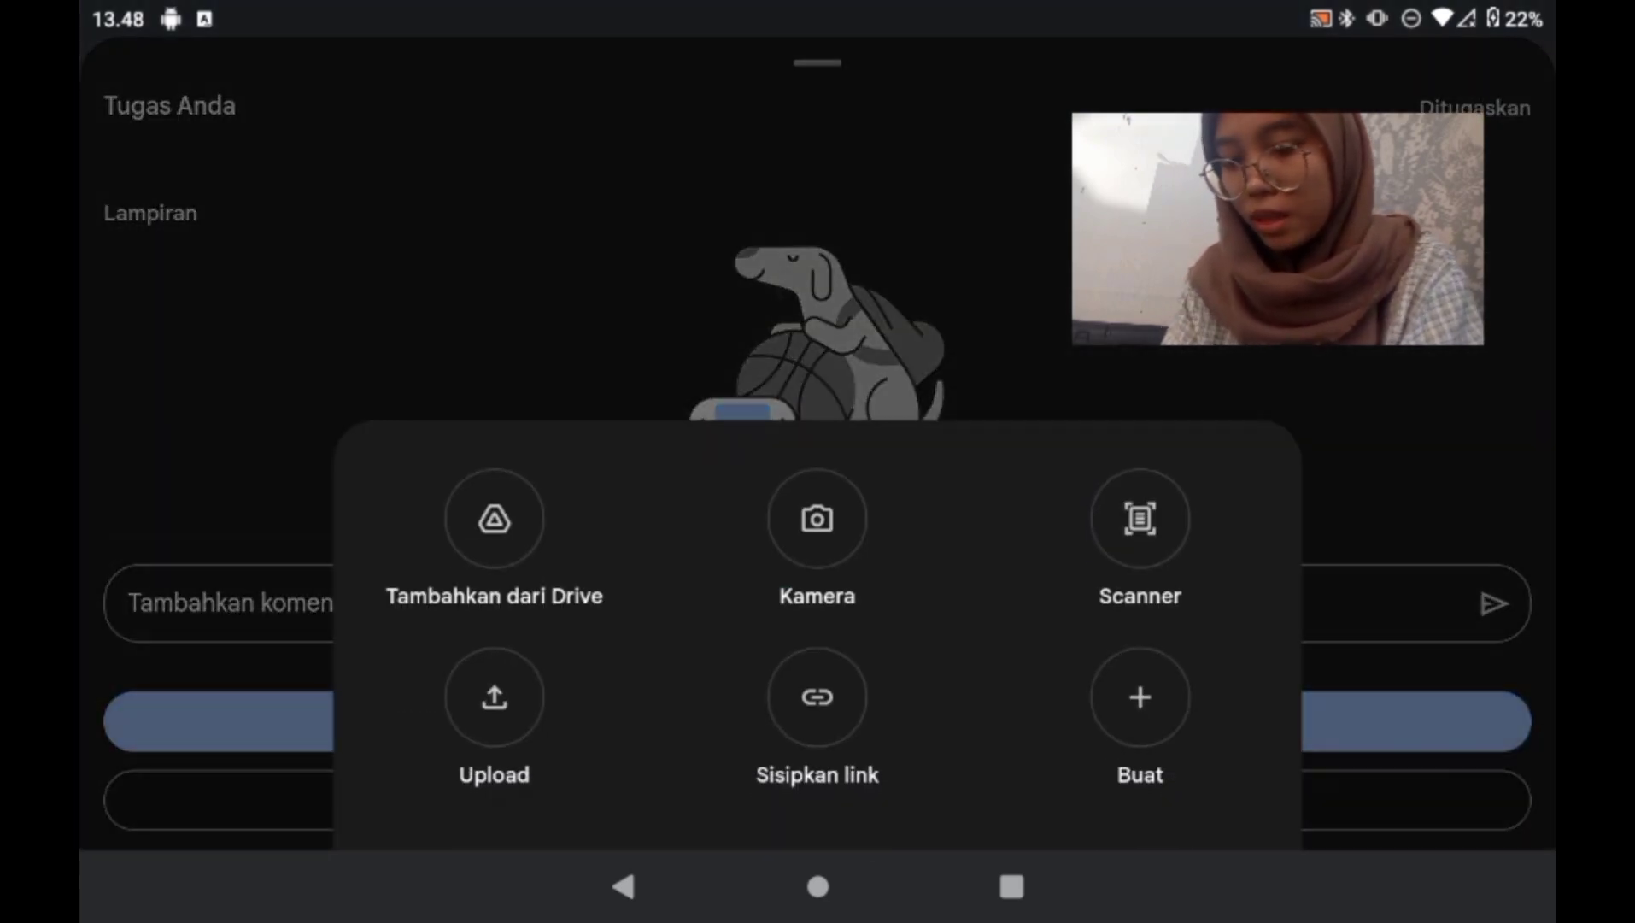
left_click(489, 692)
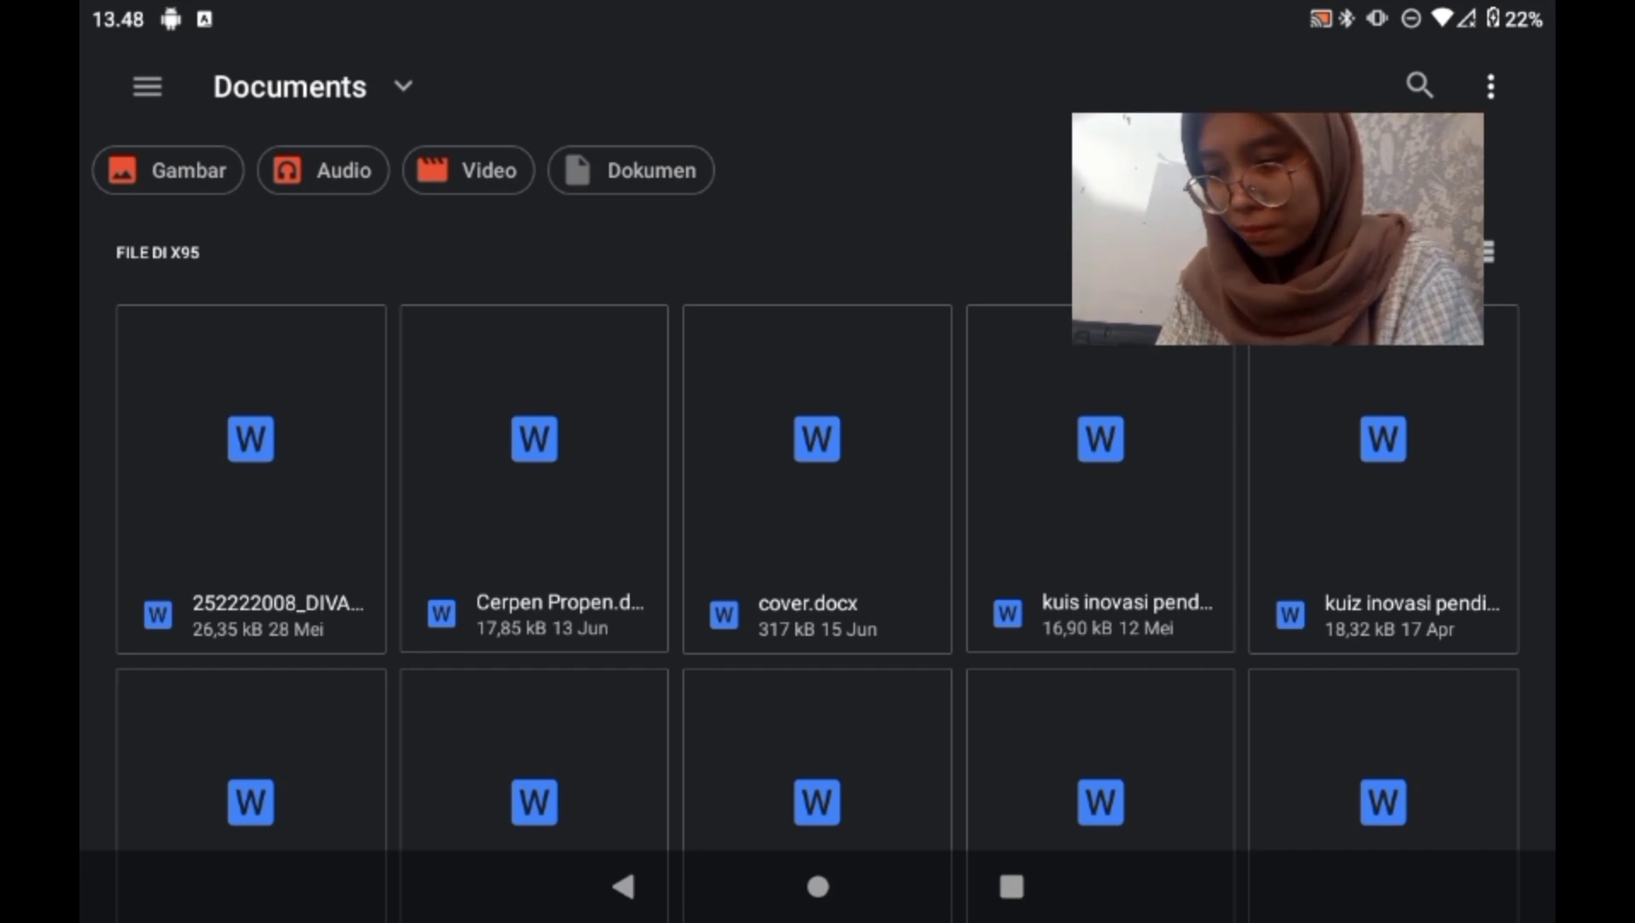
left_click(1419, 84)
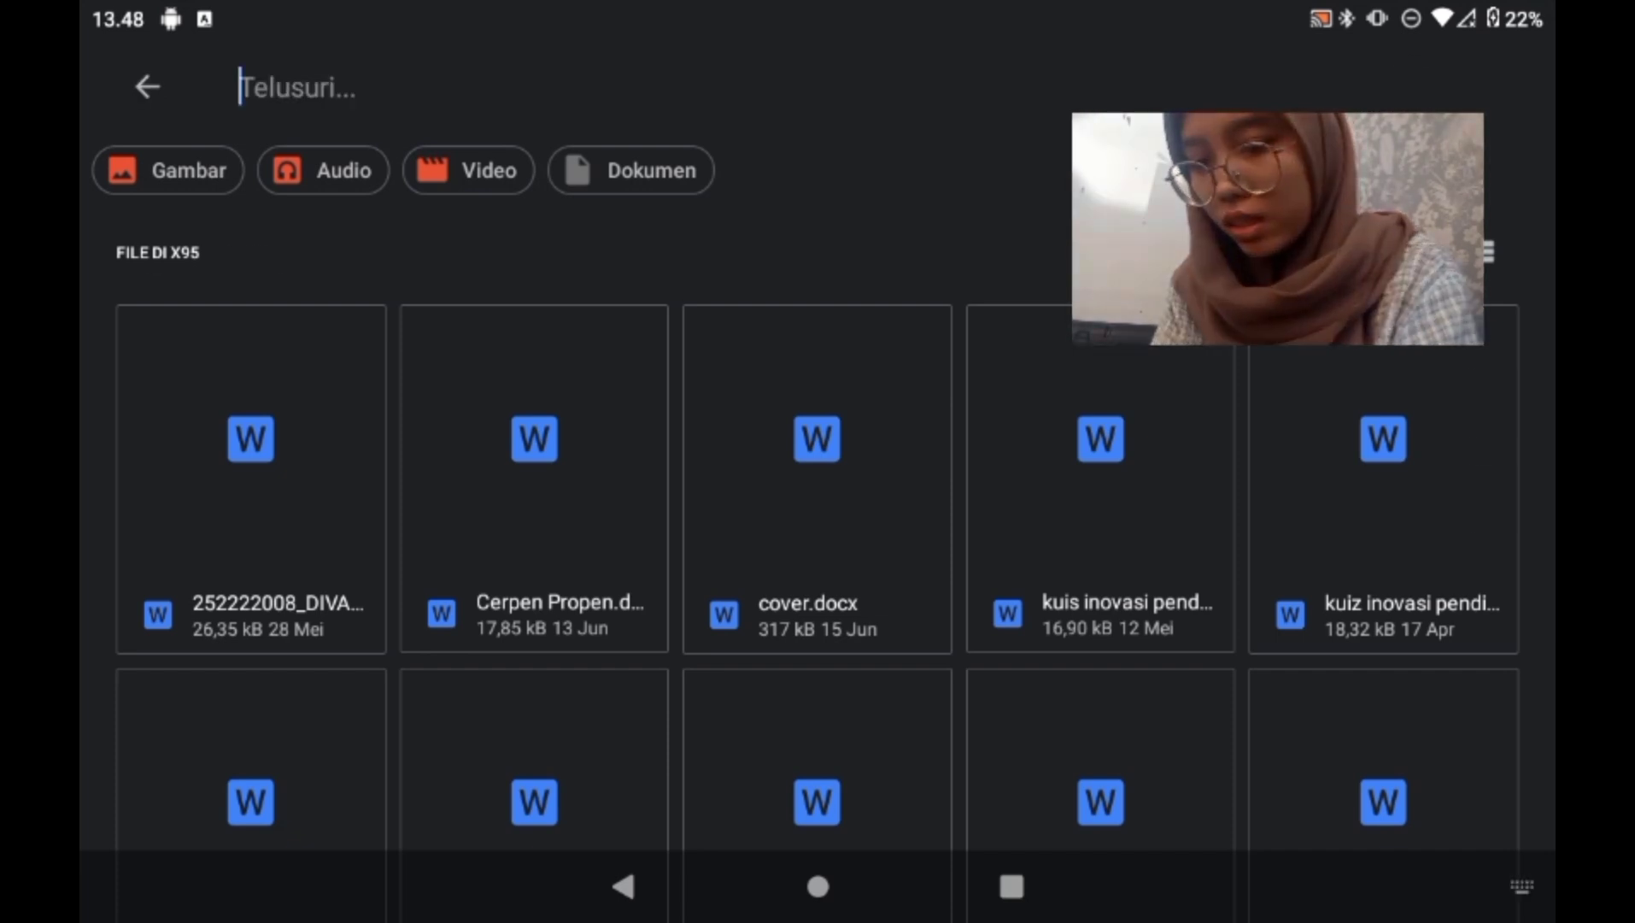
type("tek")
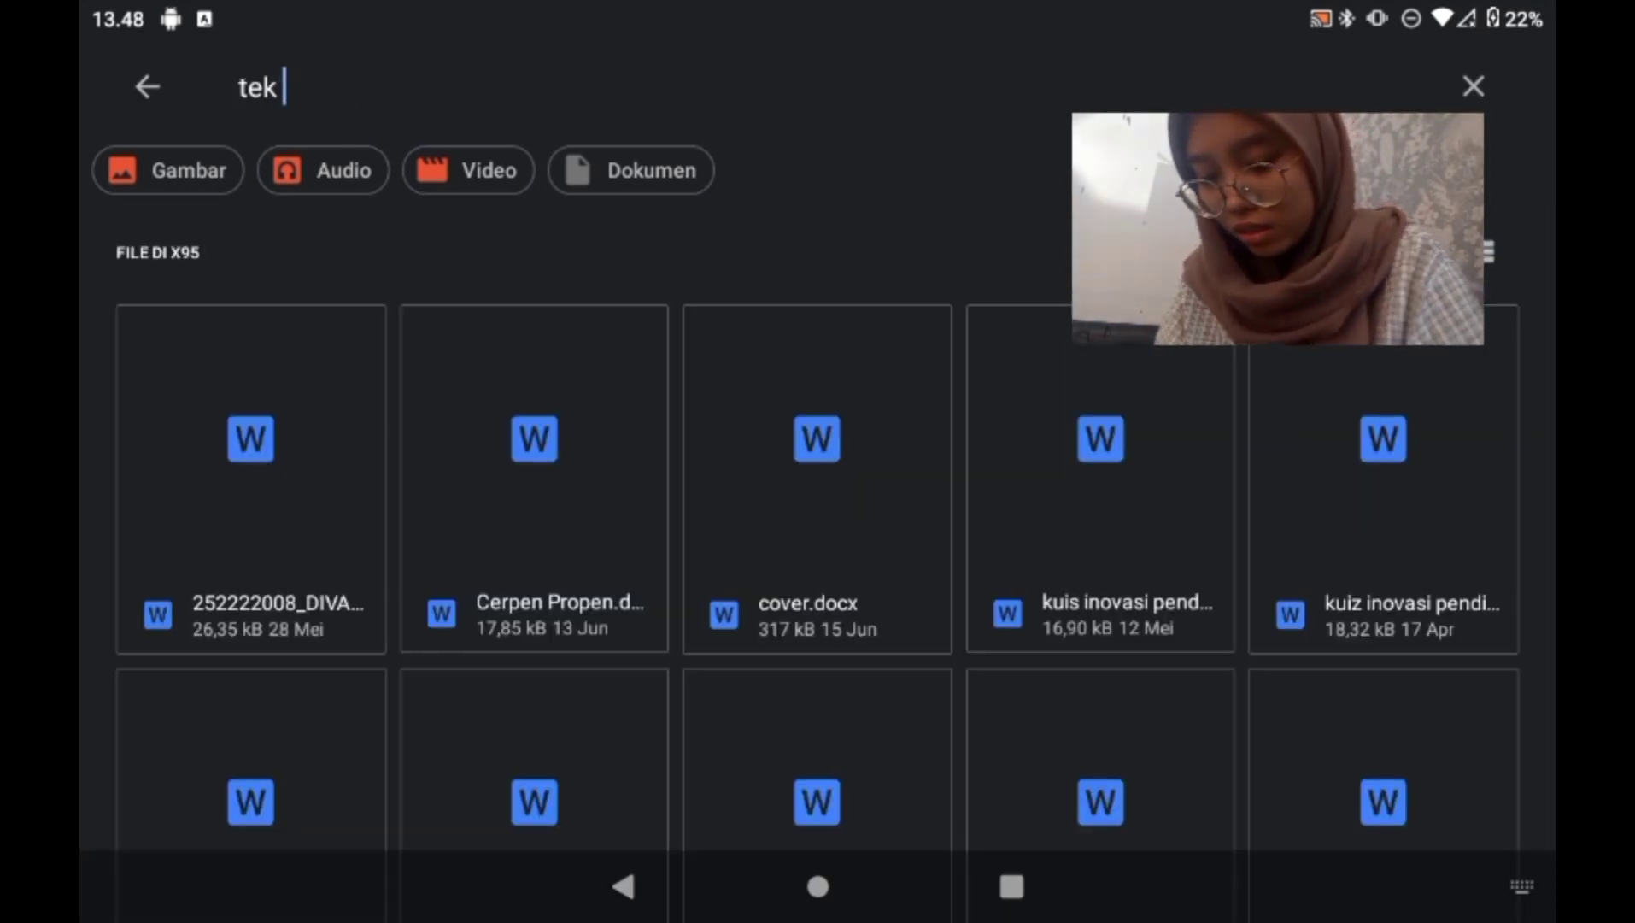
type("s")
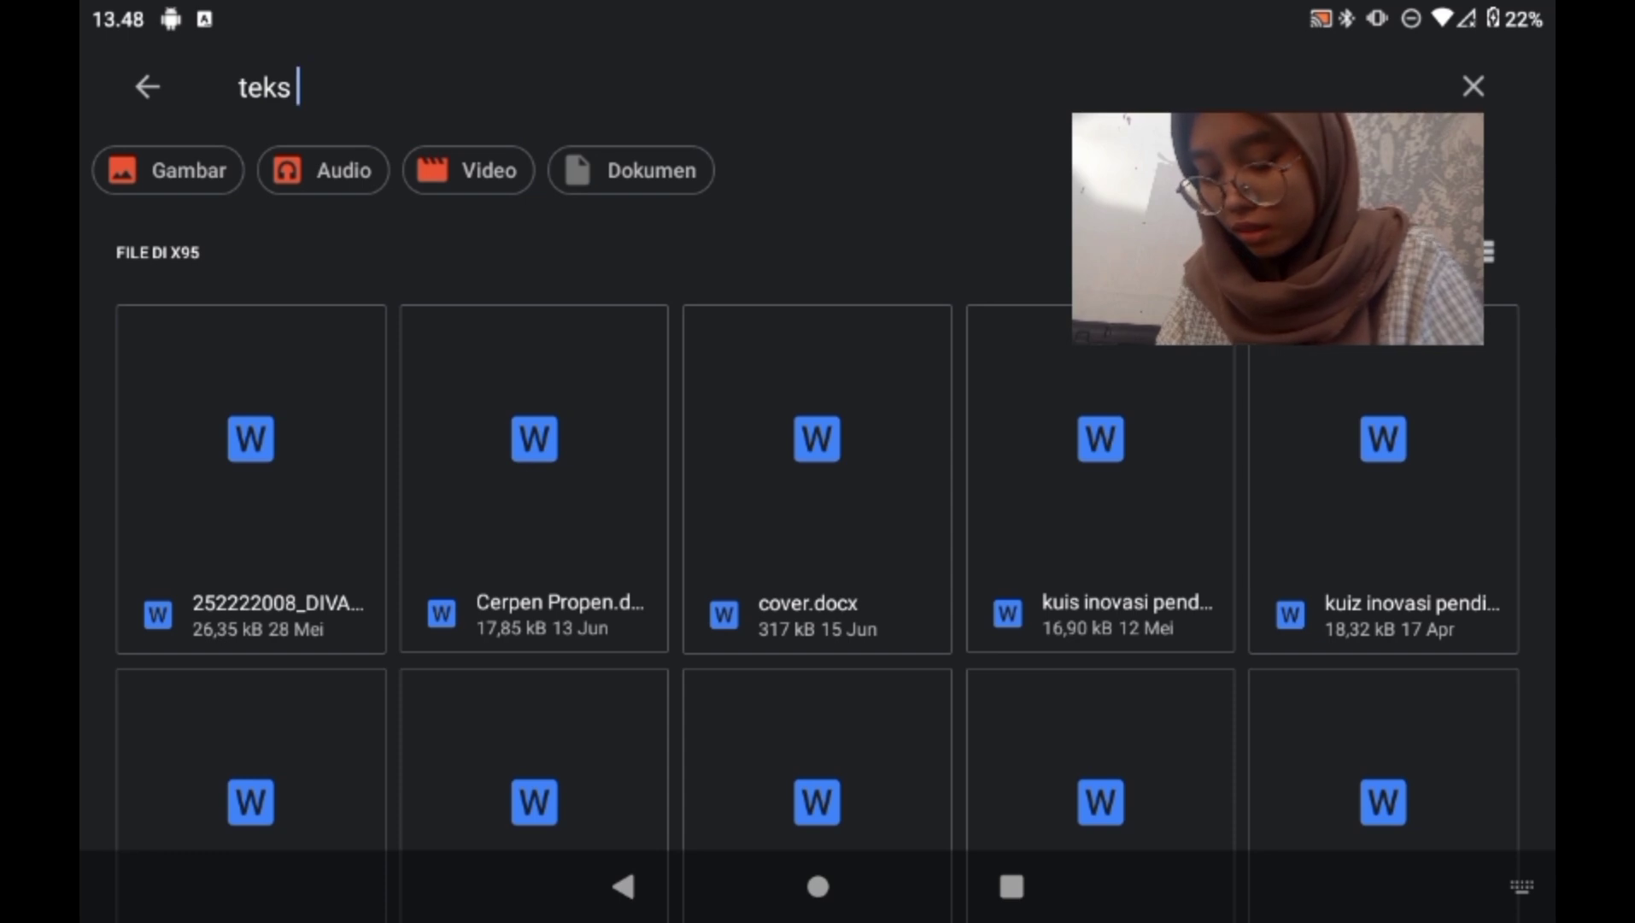
left_click(251, 478)
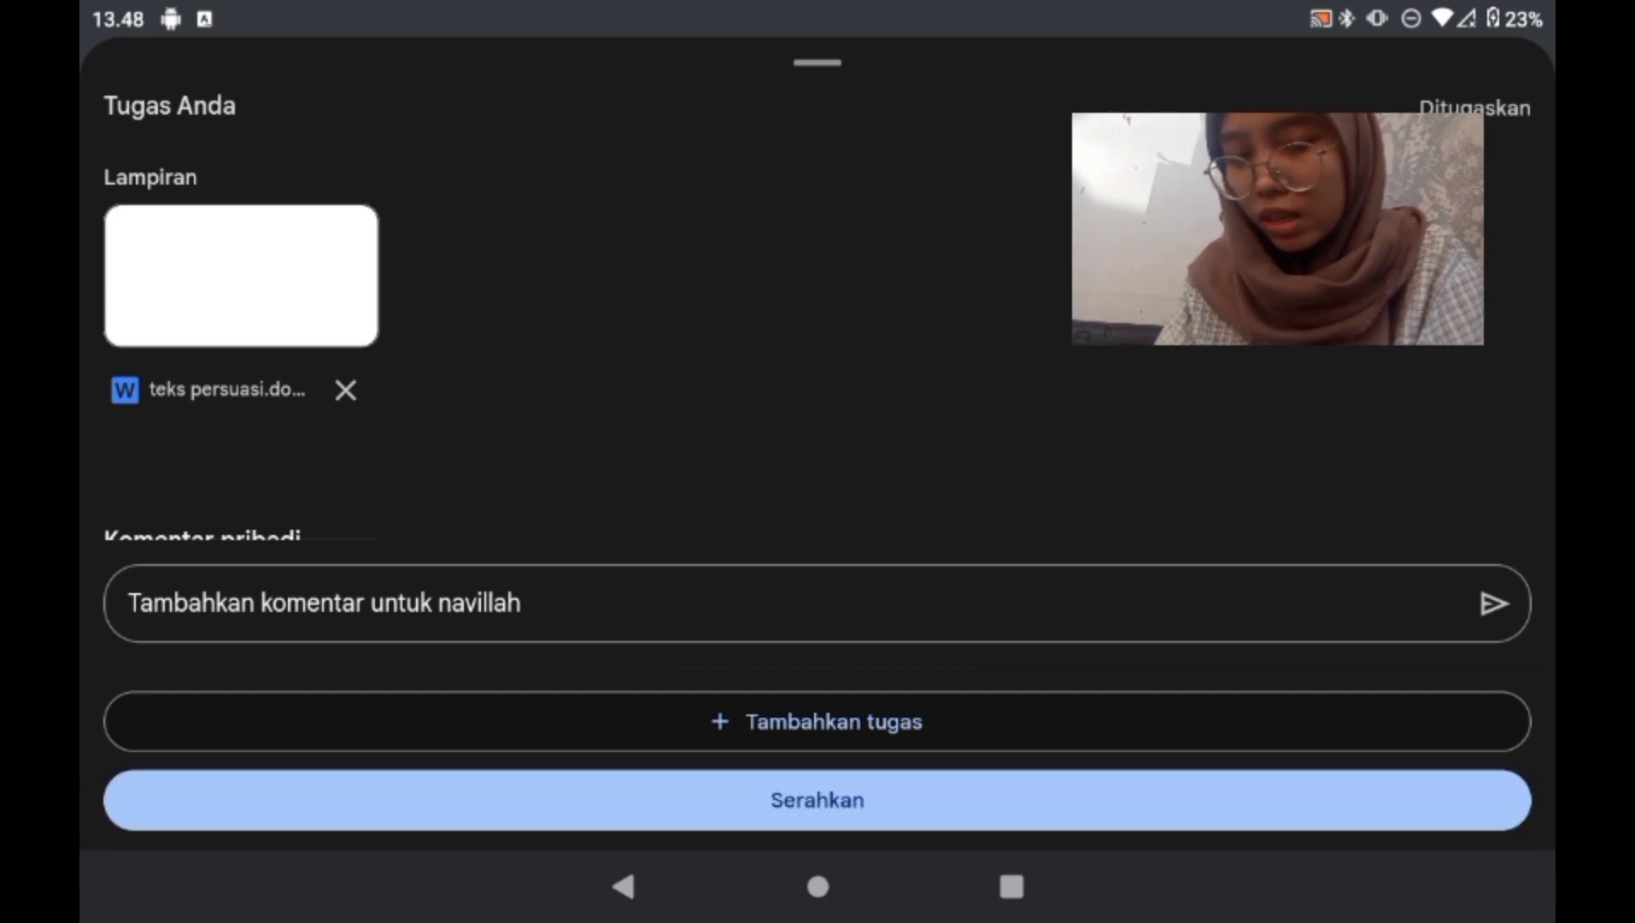
Submit the attached "teks persuasi" Word document as the student's work and confirm the hand-in
left_click_drag(106, 456, 106, 256)
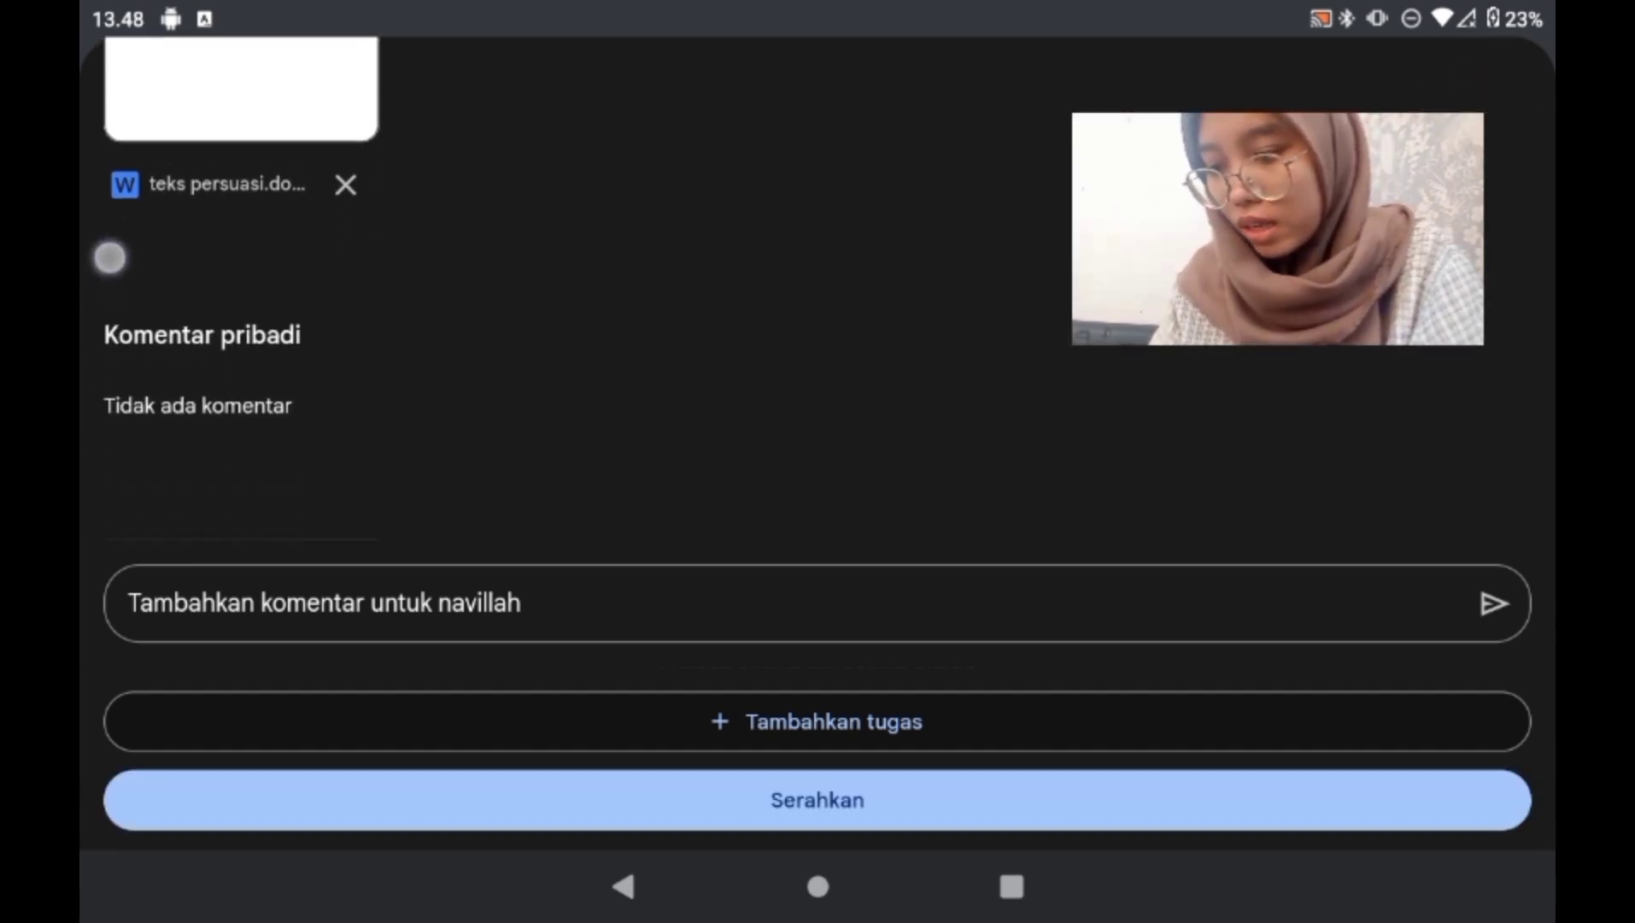
left_click_drag(152, 393, 157, 598)
left_click(817, 800)
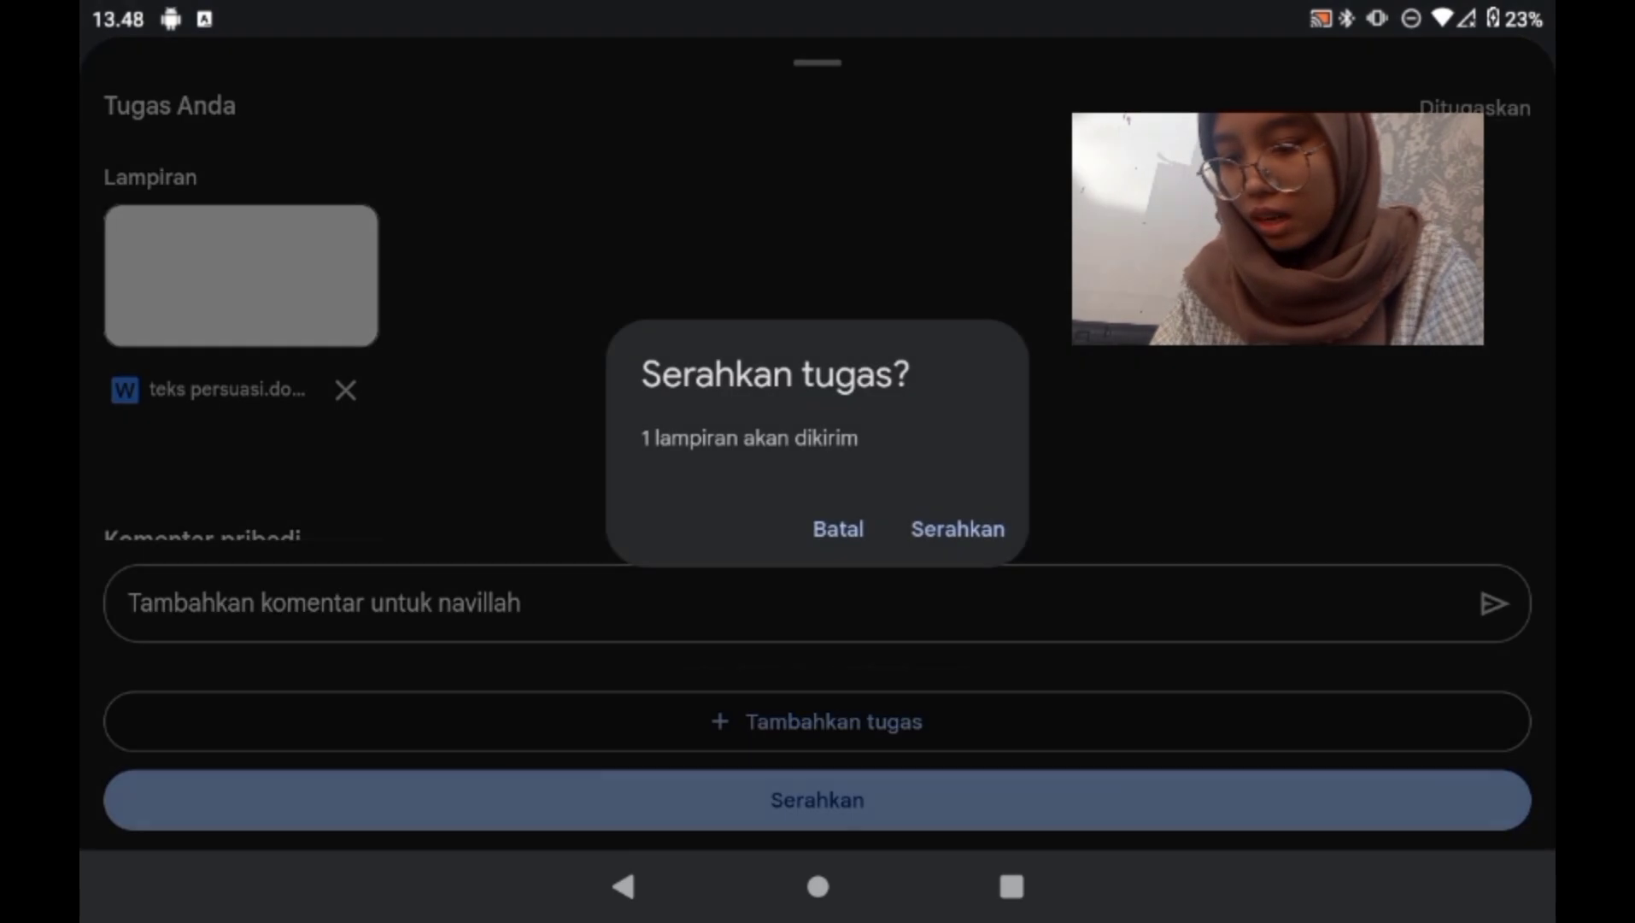
left_click(948, 531)
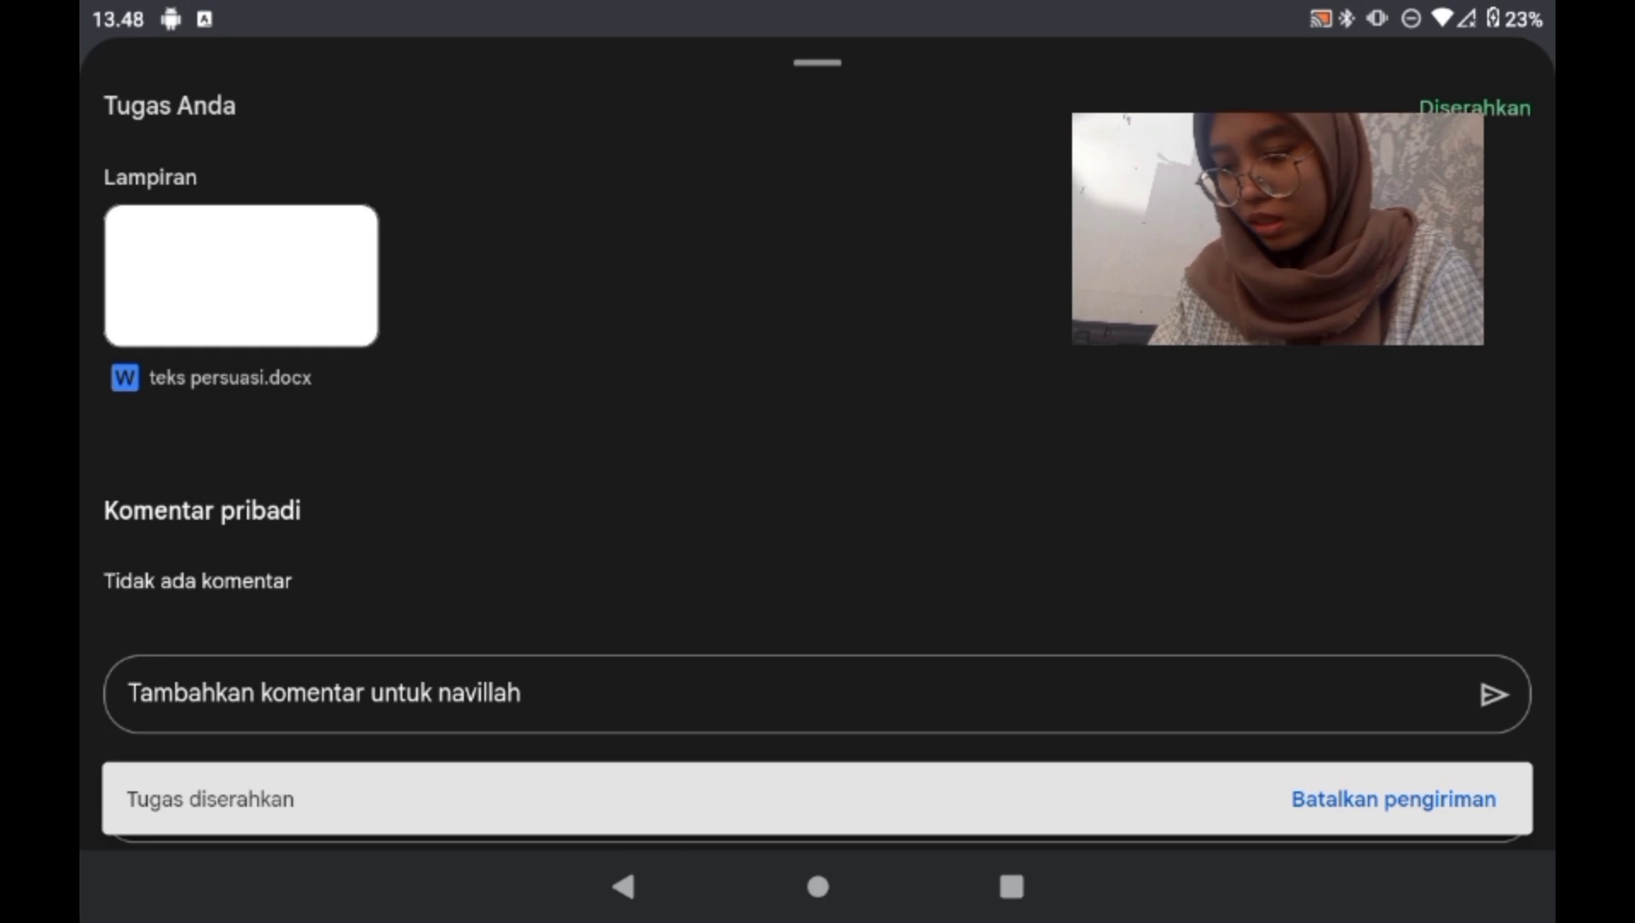
Review the assignment's instructions and attachment alongside the student's submitted work and private comments
left_click_drag(1375, 83, 1395, 42)
left_click_drag(781, 369, 781, 496)
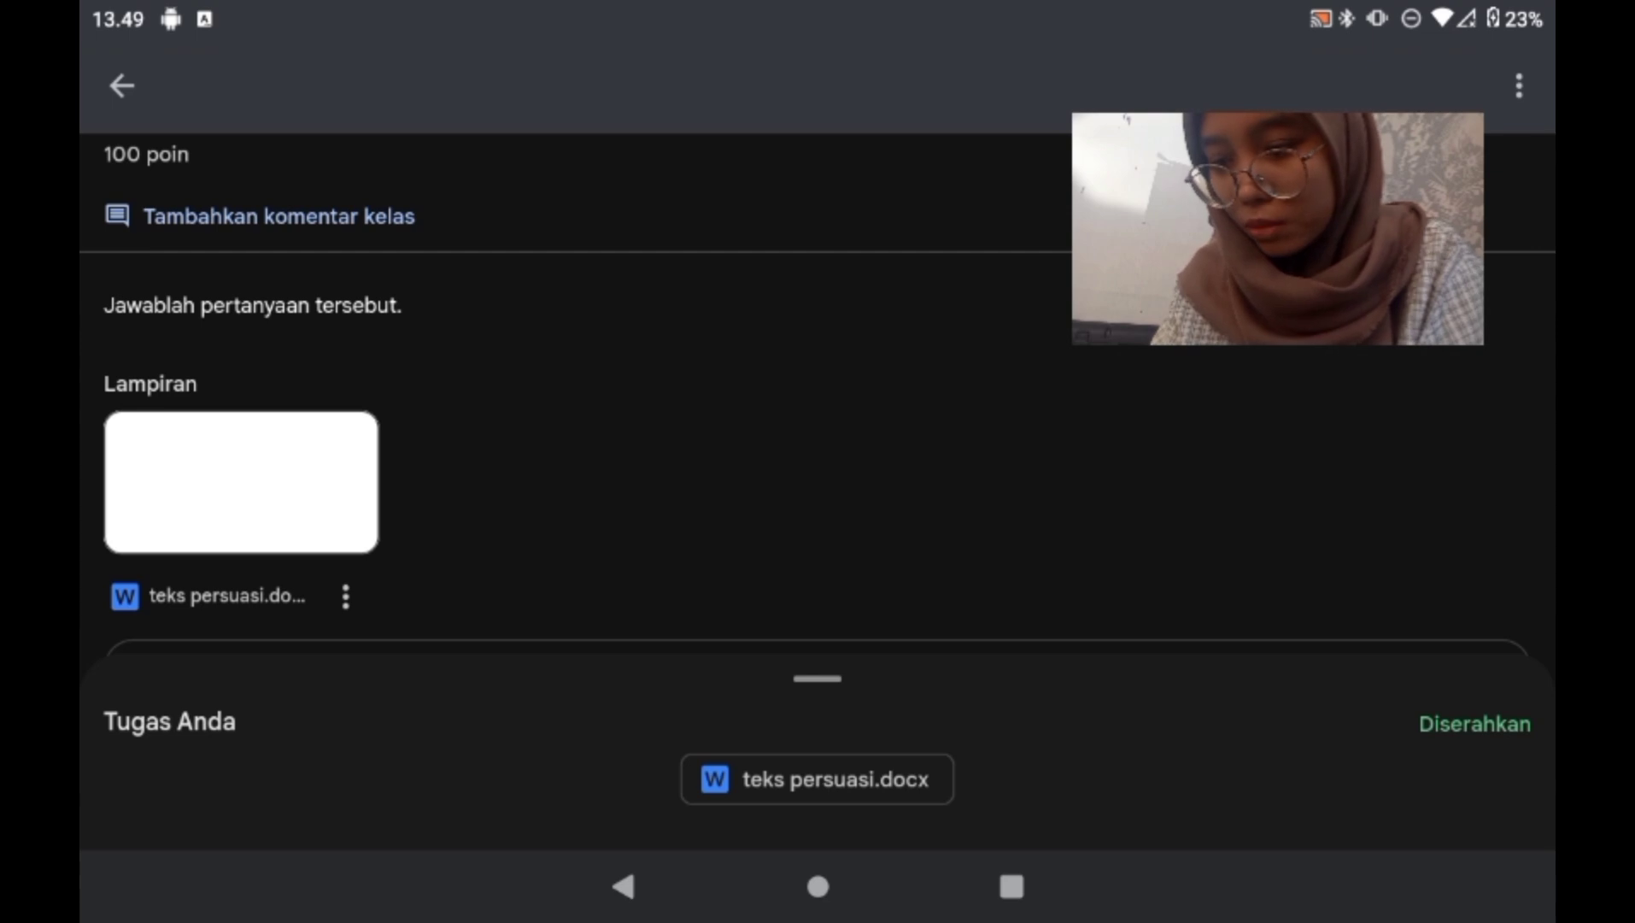
left_click_drag(504, 645, 505, 420)
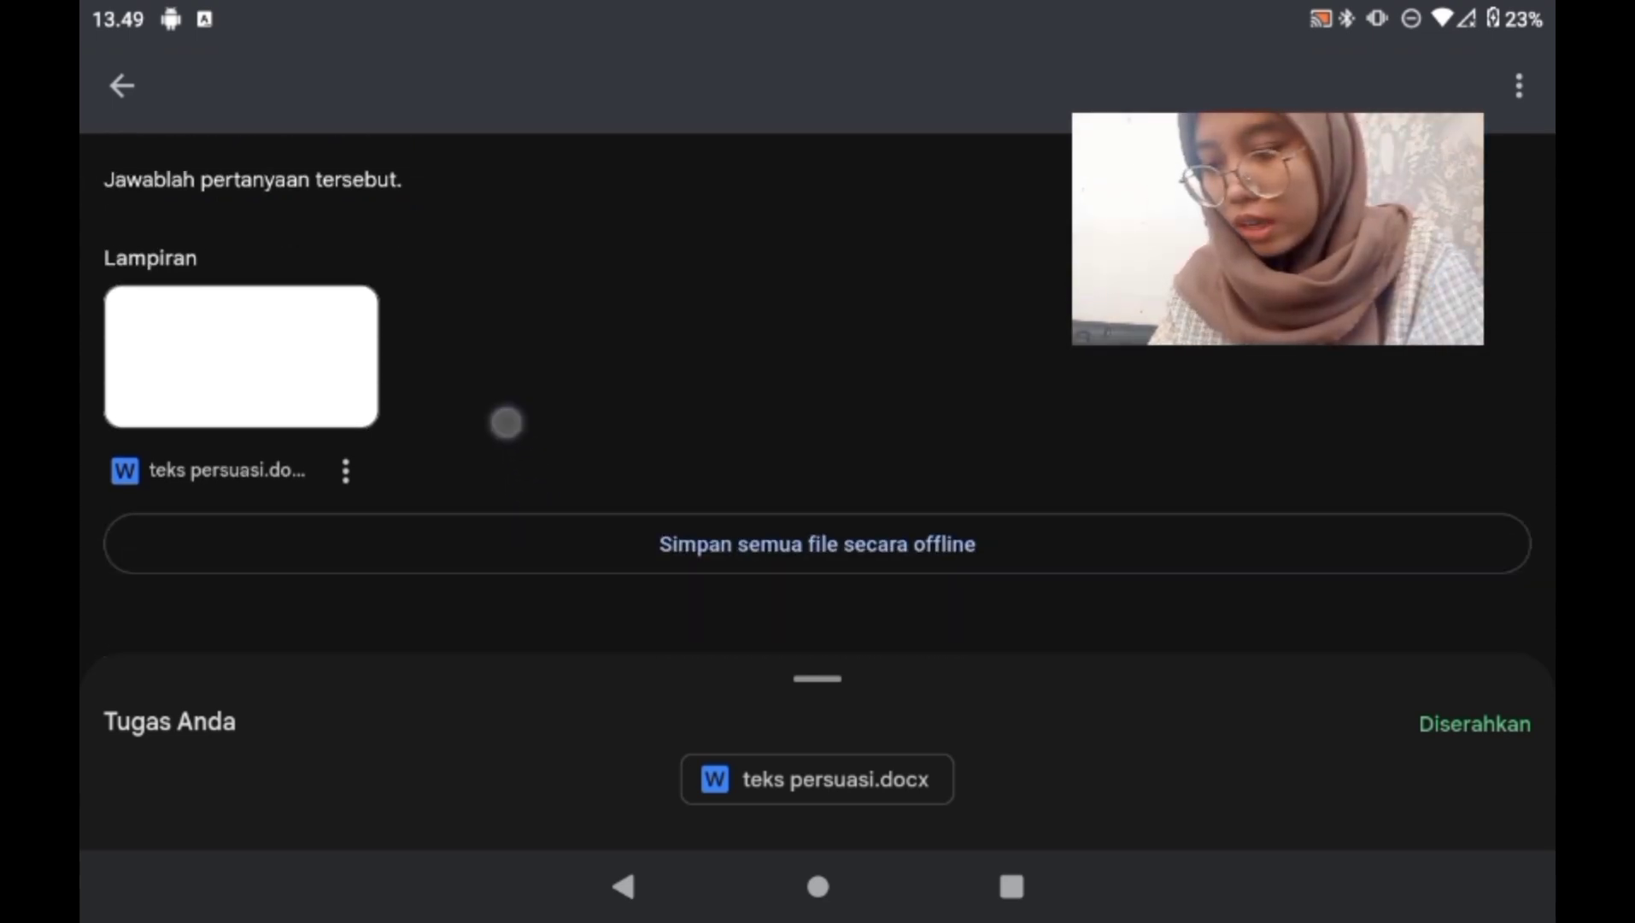
left_click_drag(274, 684, 220, 468)
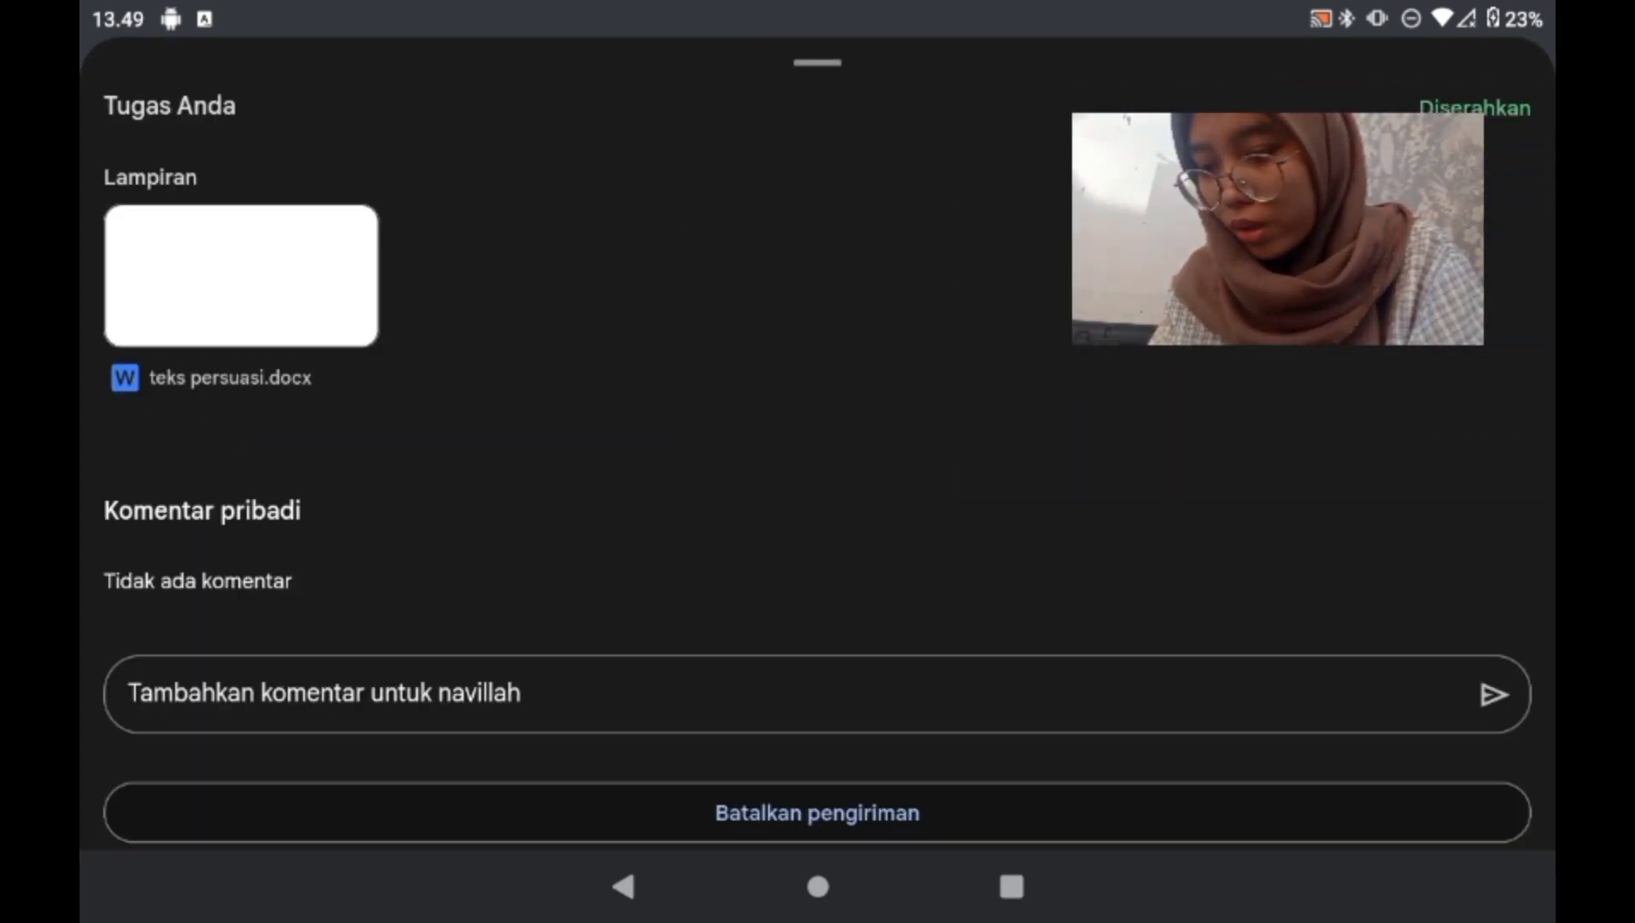
left_click_drag(149, 540, 149, 488)
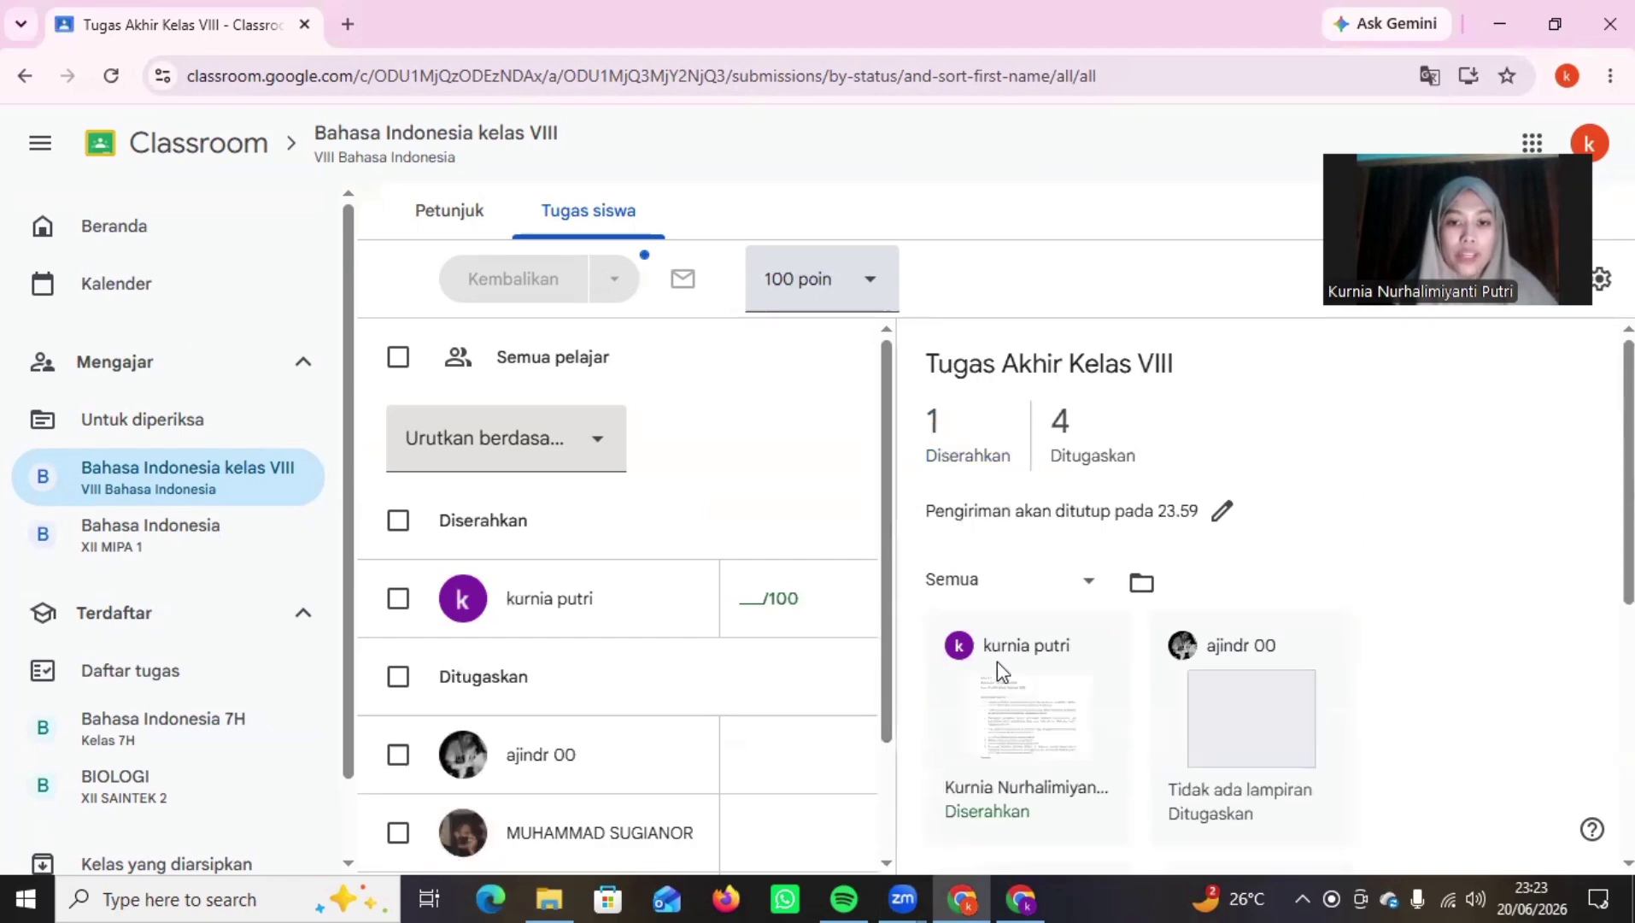
In the teacher's web Classroom, open the Word file submitted for "Tugas Akhir Kelas VIII" and read through it
scroll(1015, 709, "down", 1)
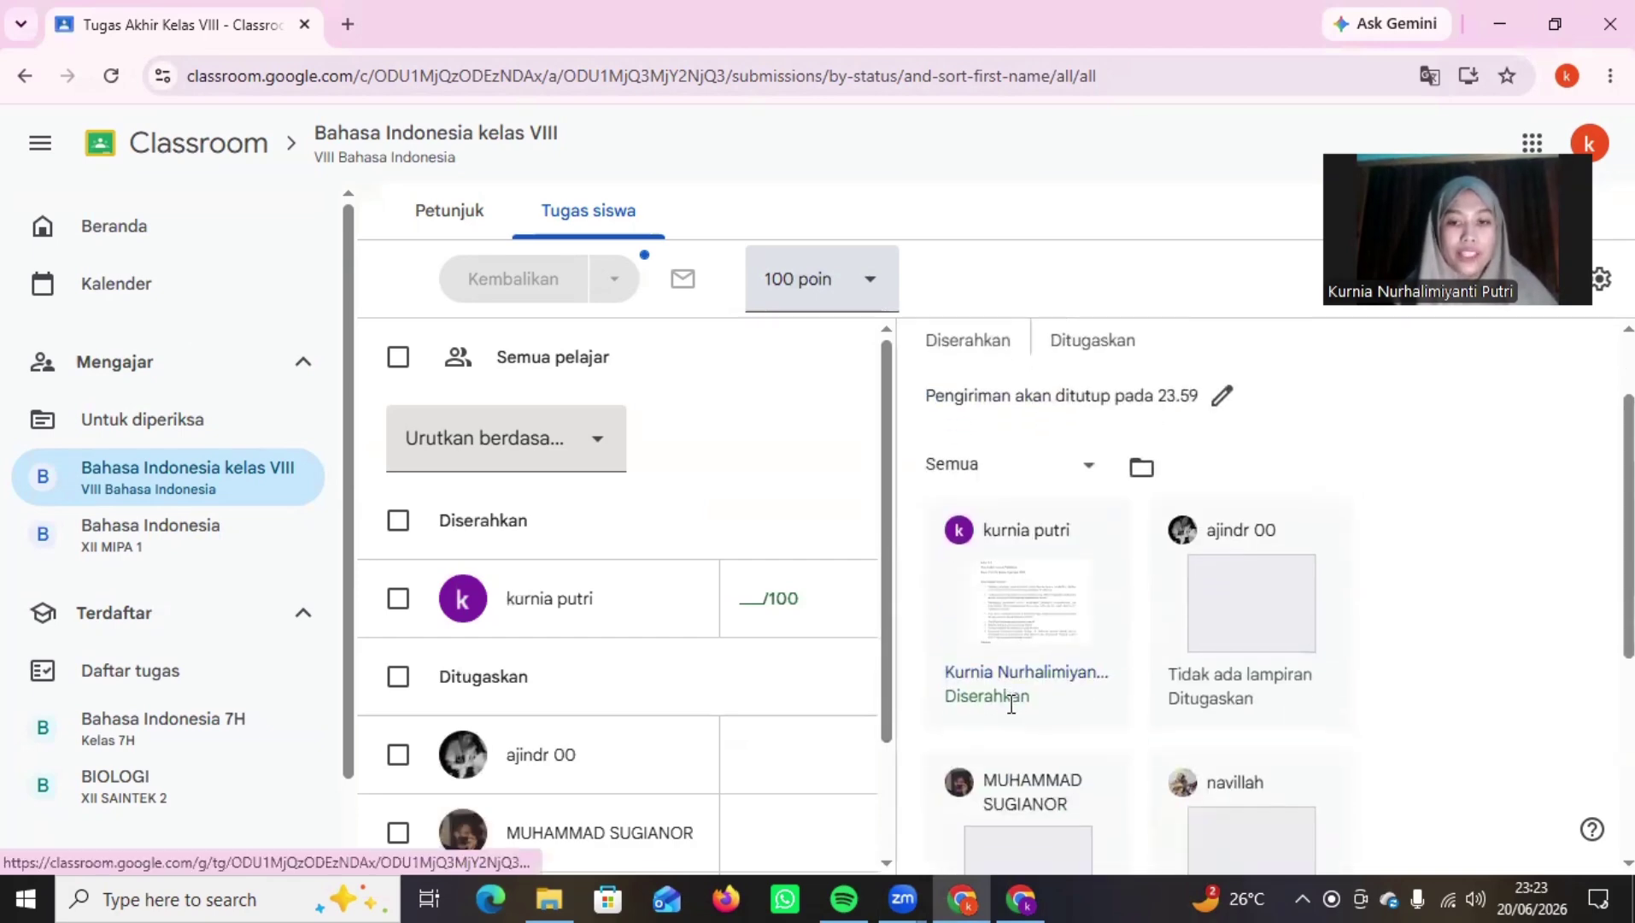
left_click(1059, 680)
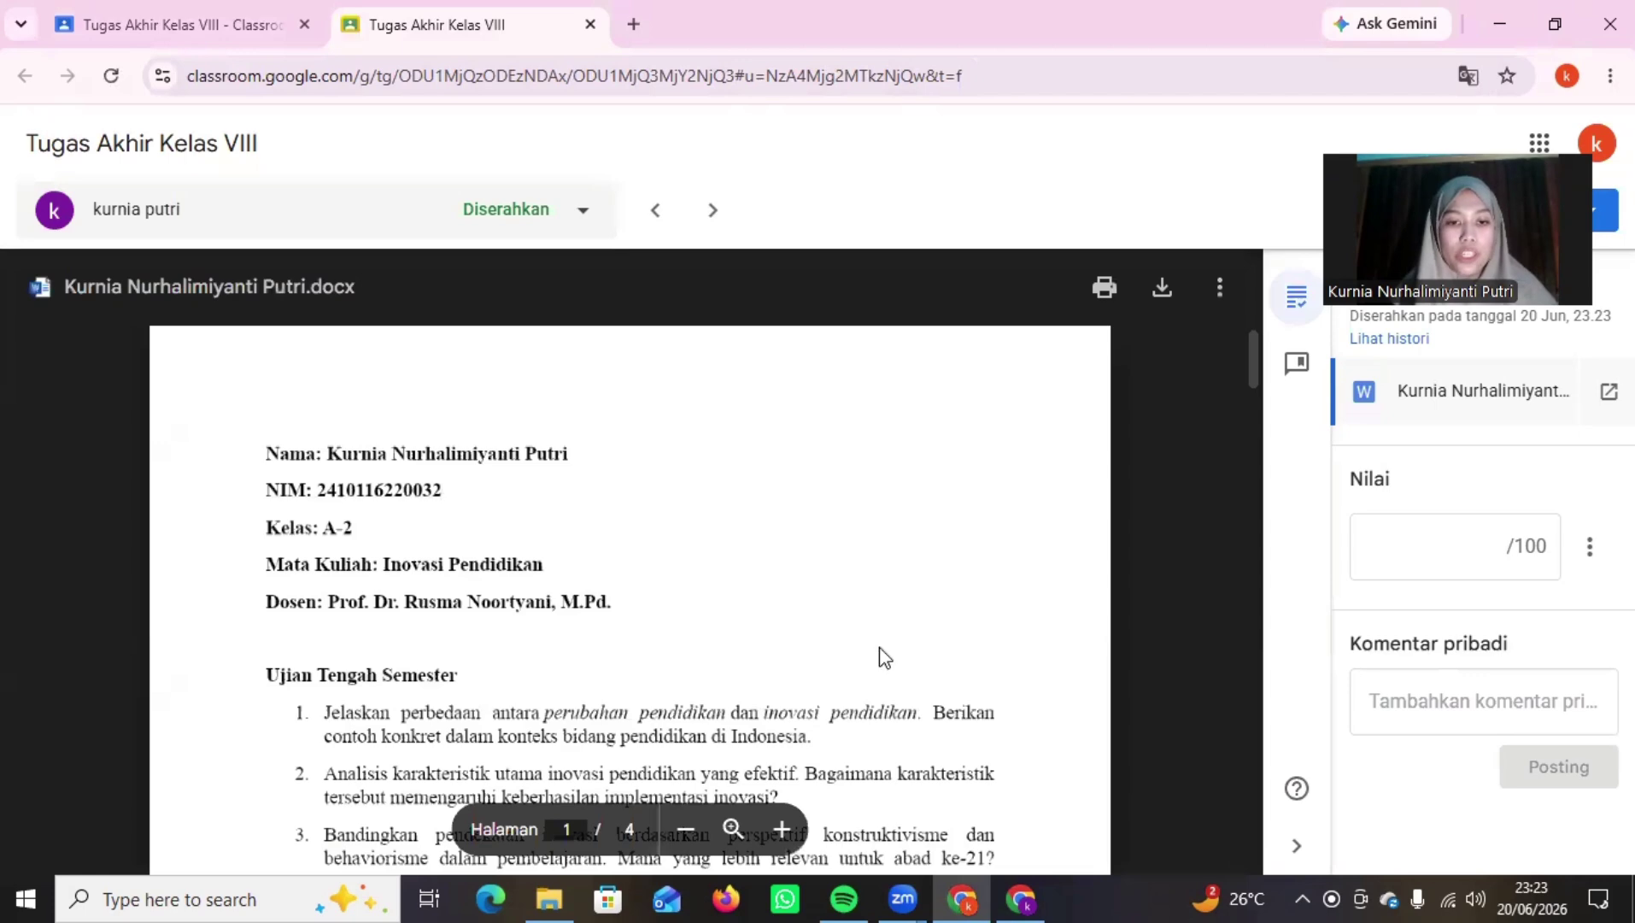
scroll(884, 656, "down", 2)
scroll(1133, 577, "down", 2)
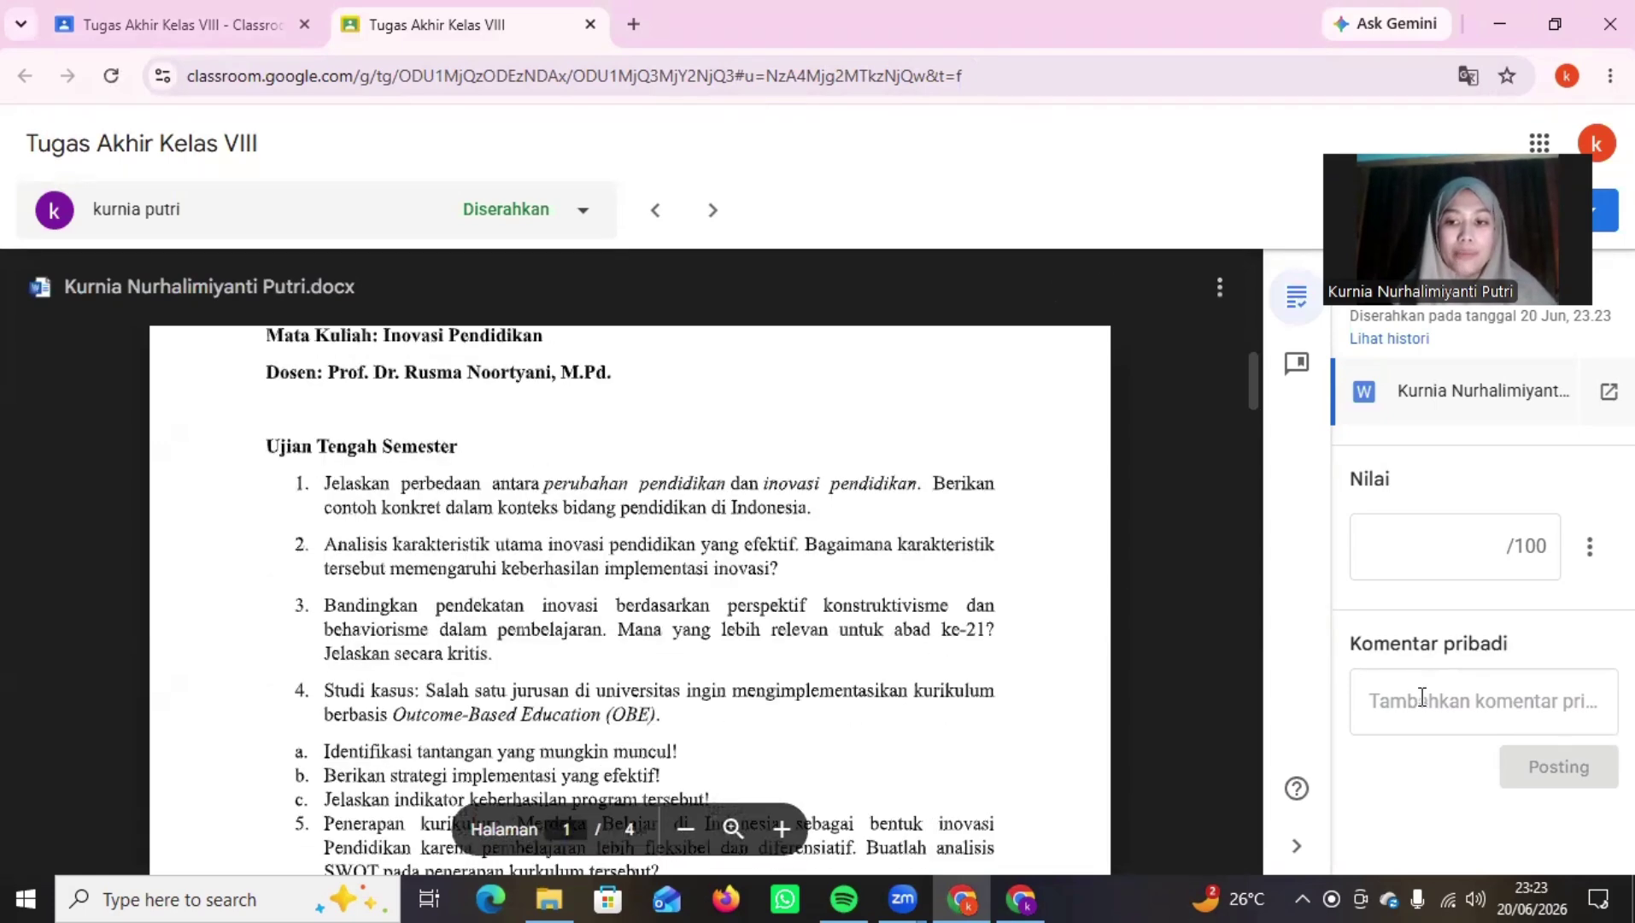
Post the private comment "Penulisan teks tidak sesuai dengan struktur." on the student's submission
left_click(1422, 696)
type("Penul")
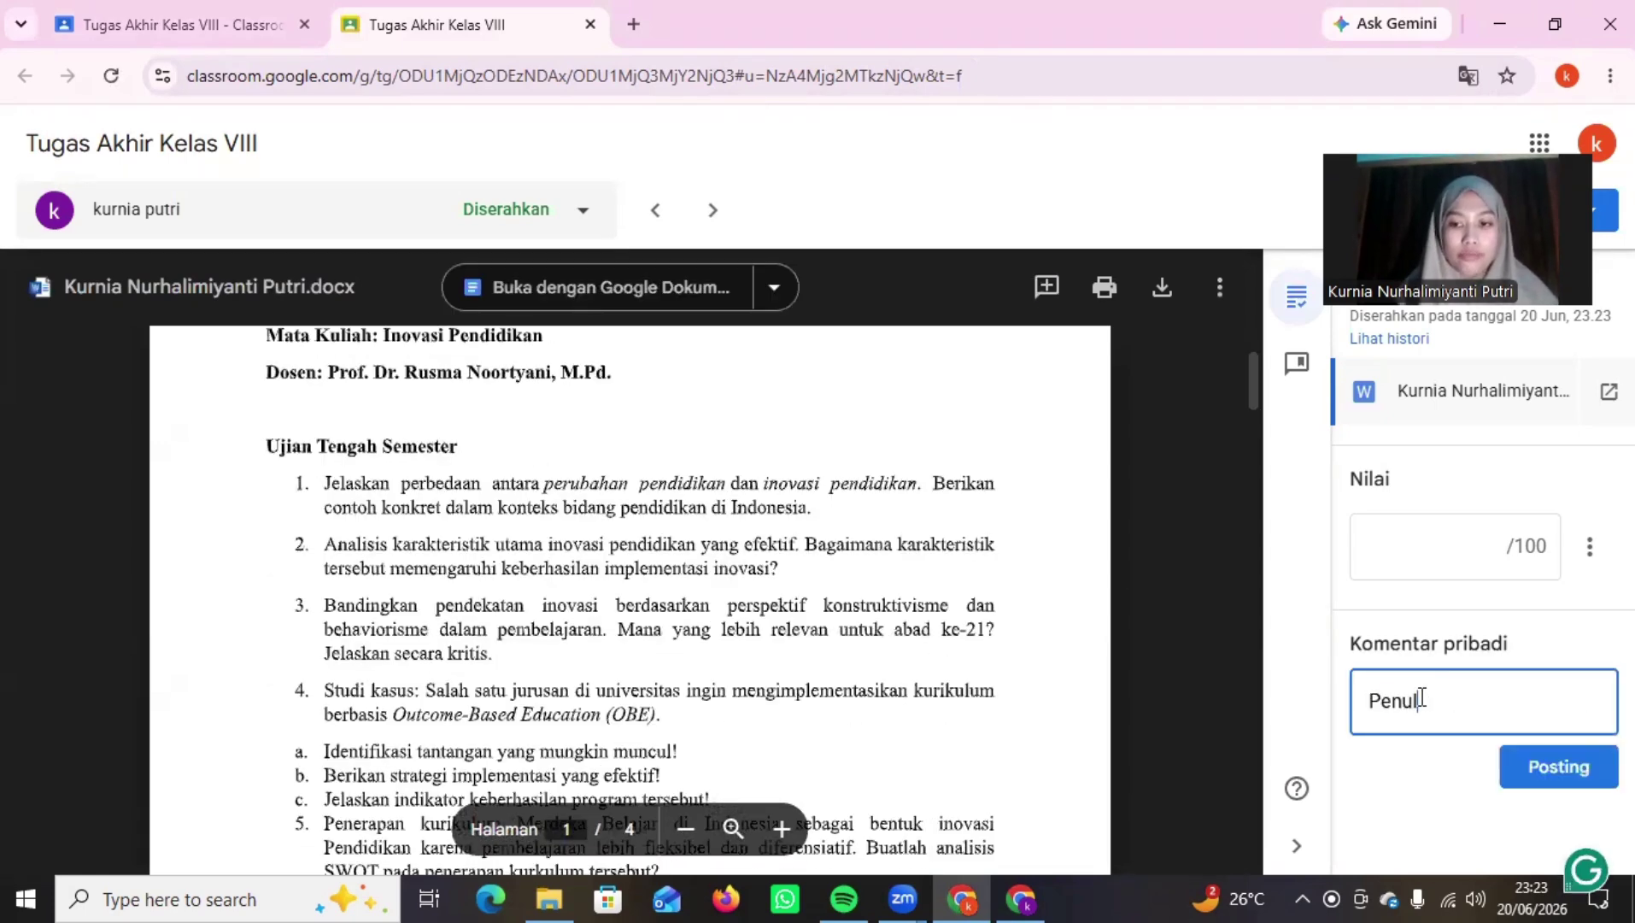
key("BackSpace")
key("BackSpace")
key("BackSpace")
key("BackSpace")
key("BackSpace")
type("Penulisan teks")
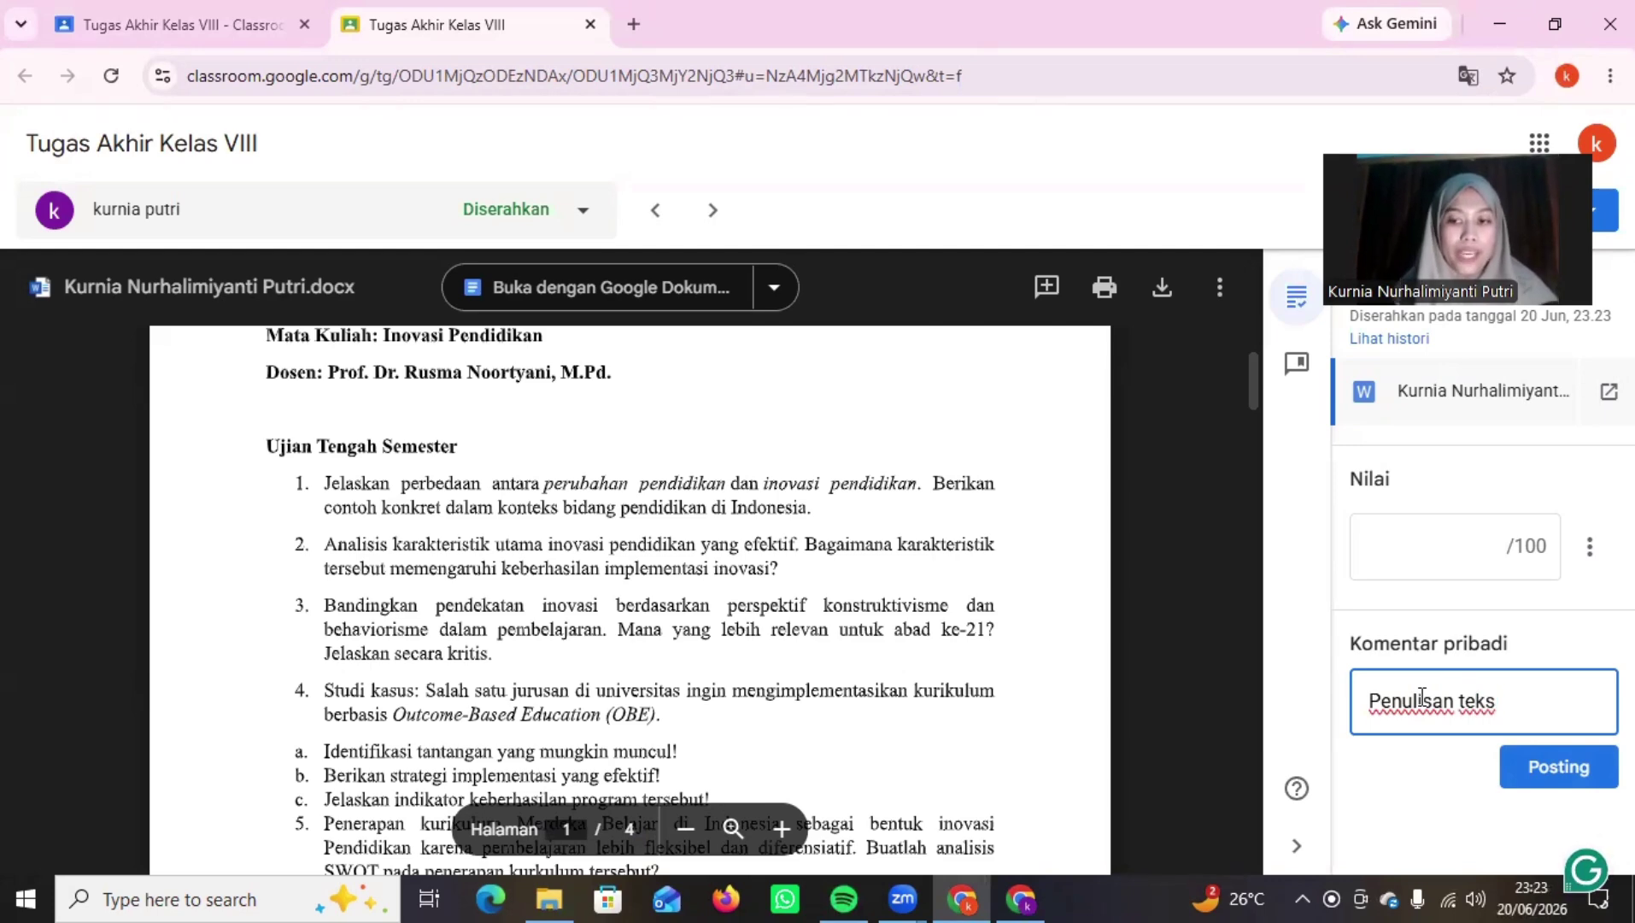
type(" tidak se")
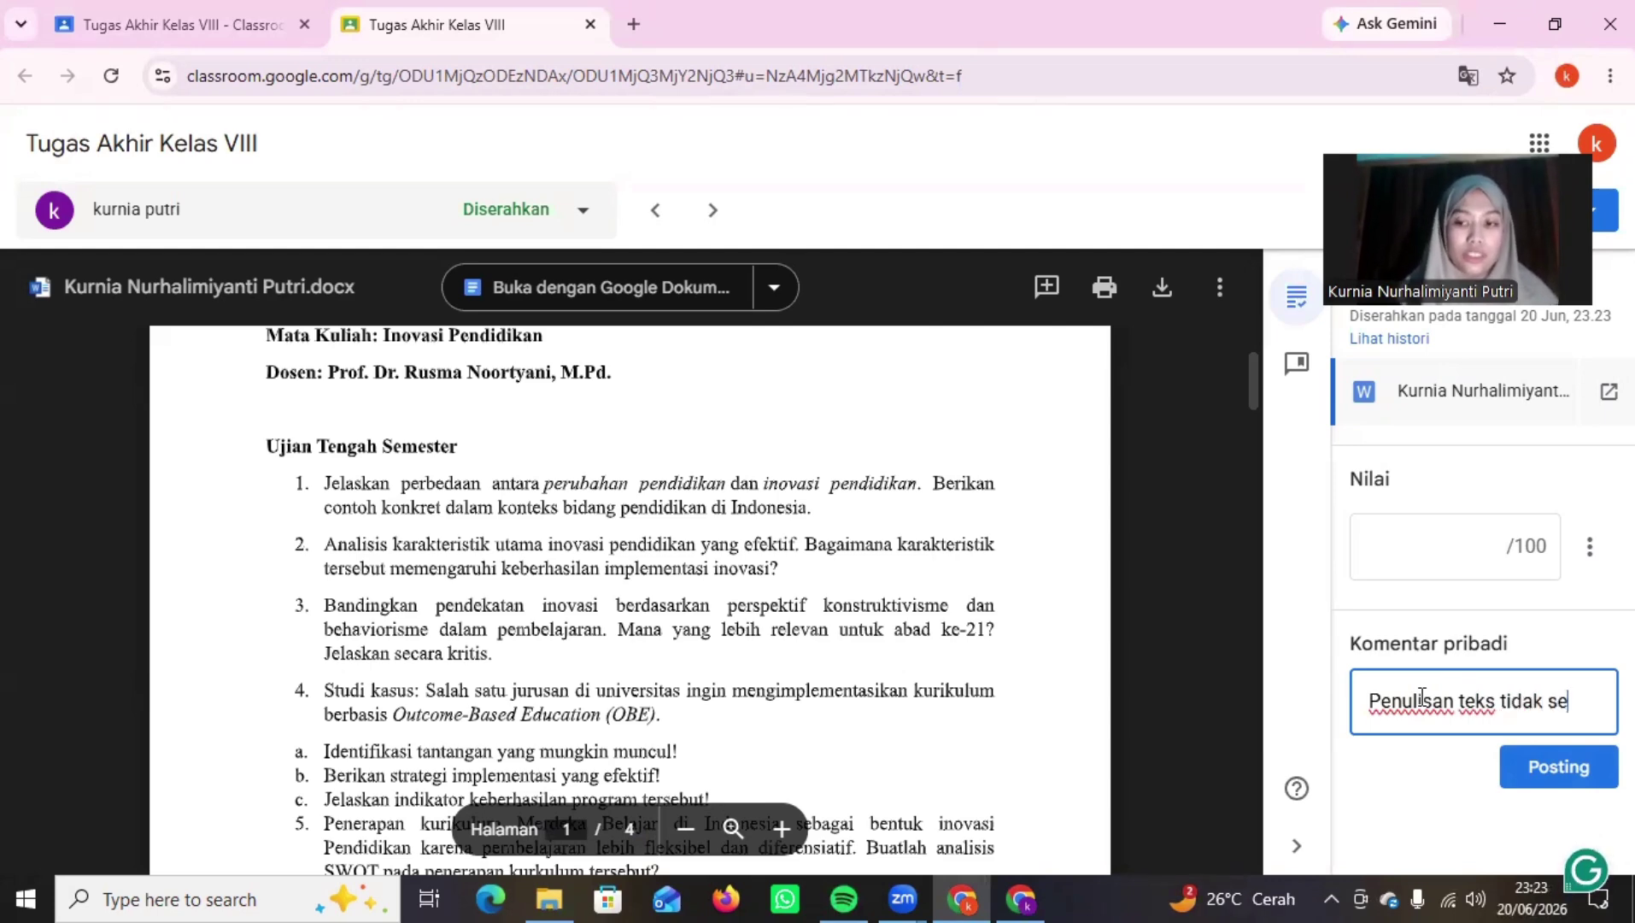
type("suai dengan struktur.")
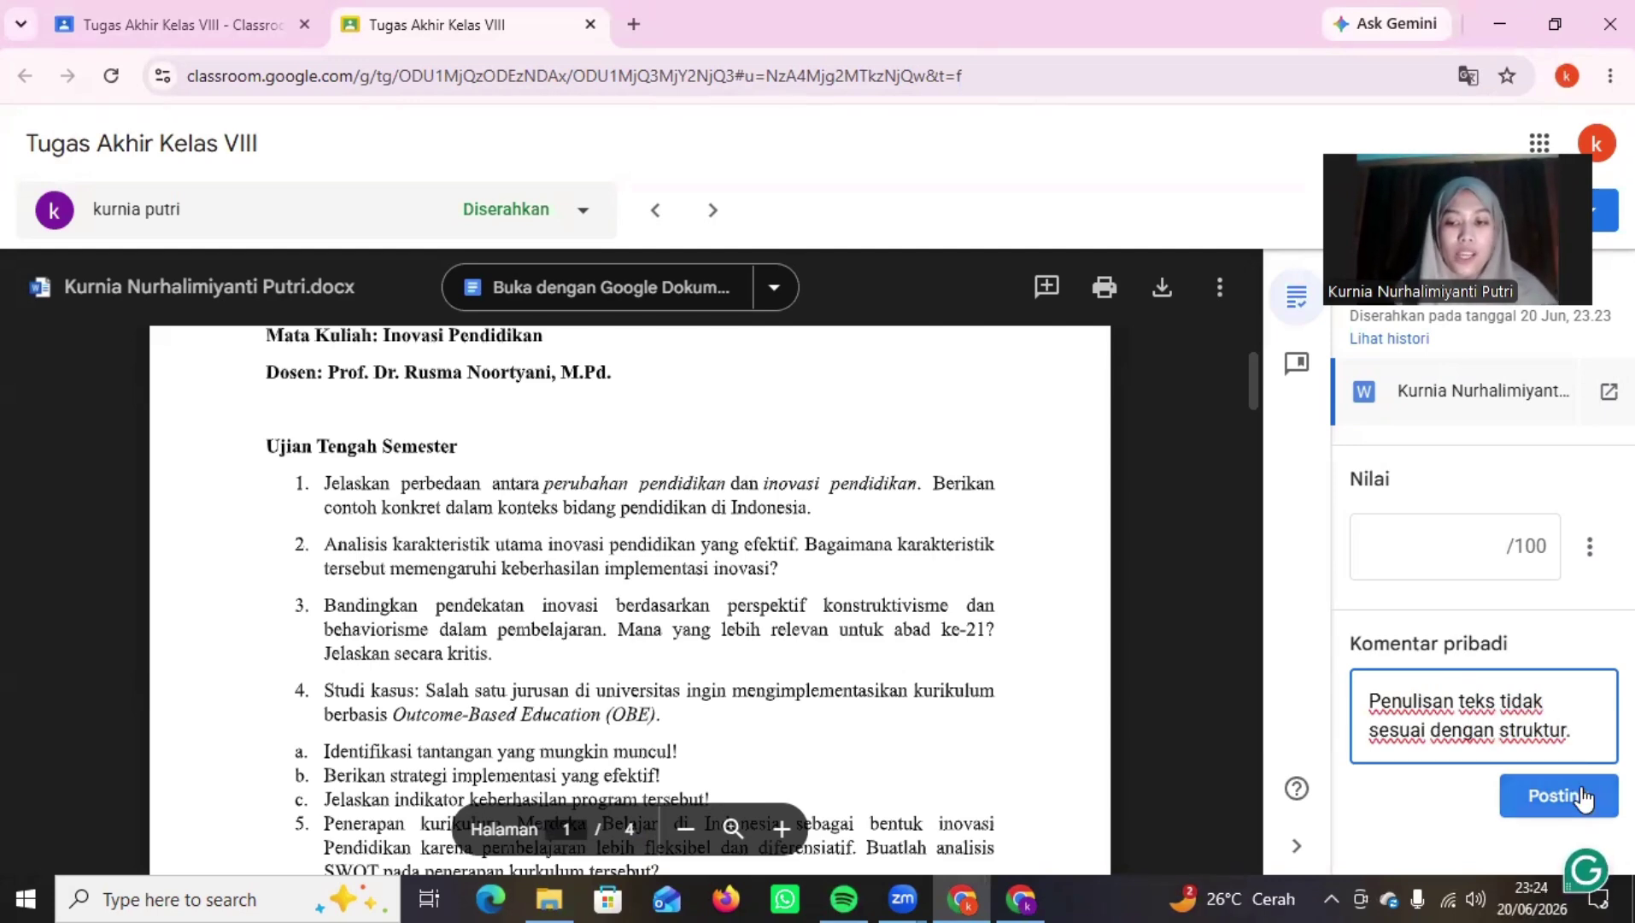
key("ctrl+z")
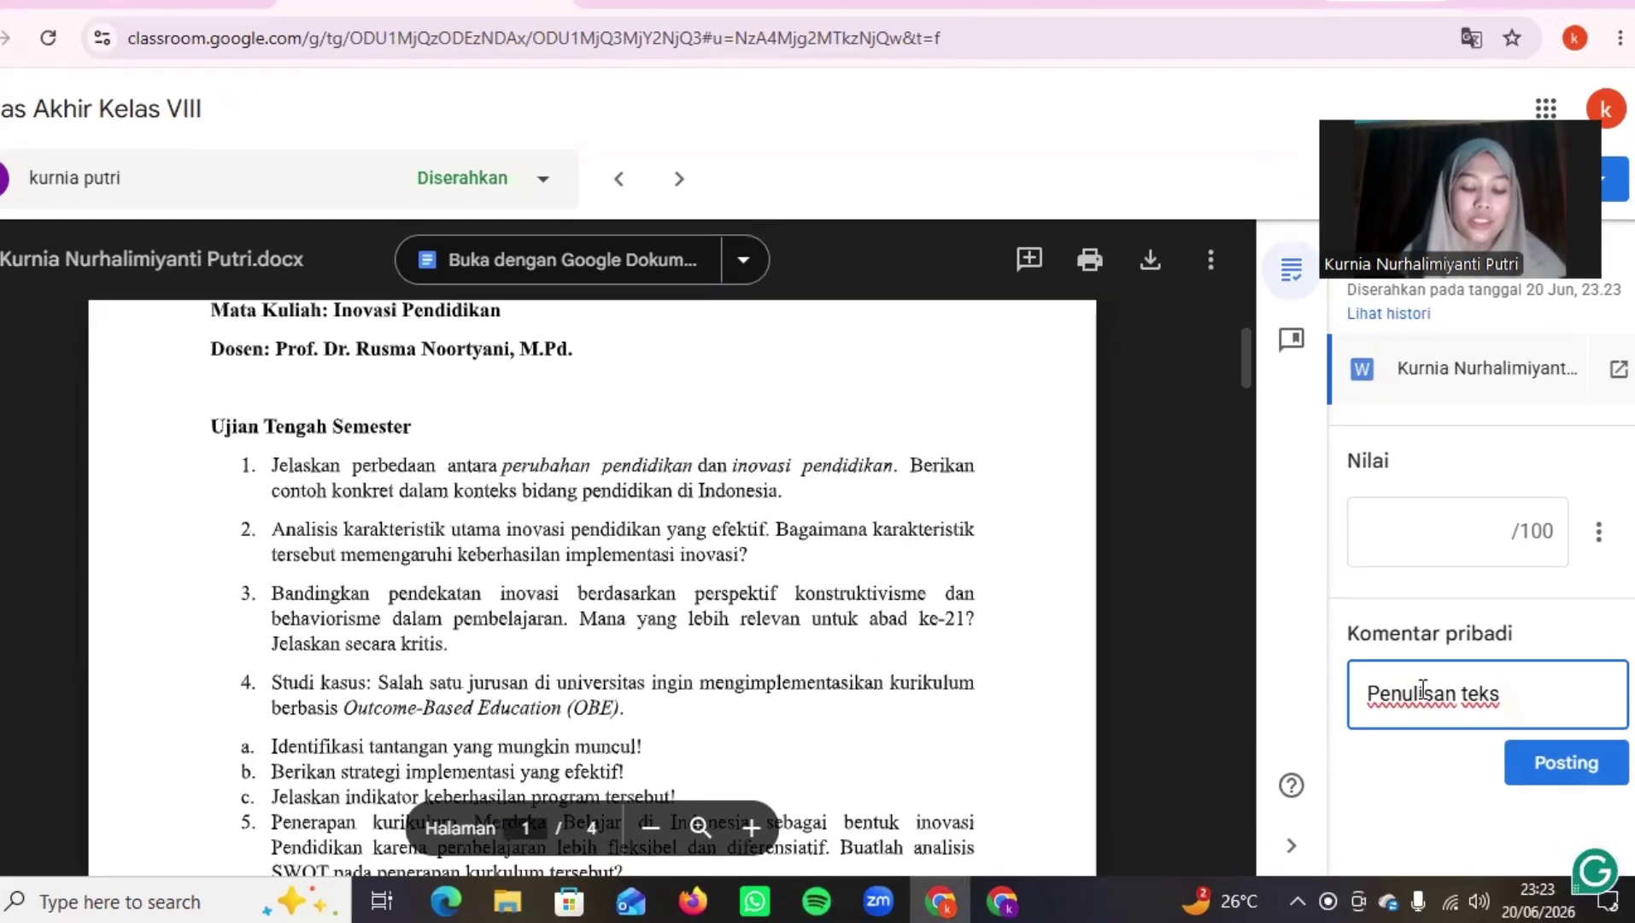
type("tidak sesuai dengan struktur.")
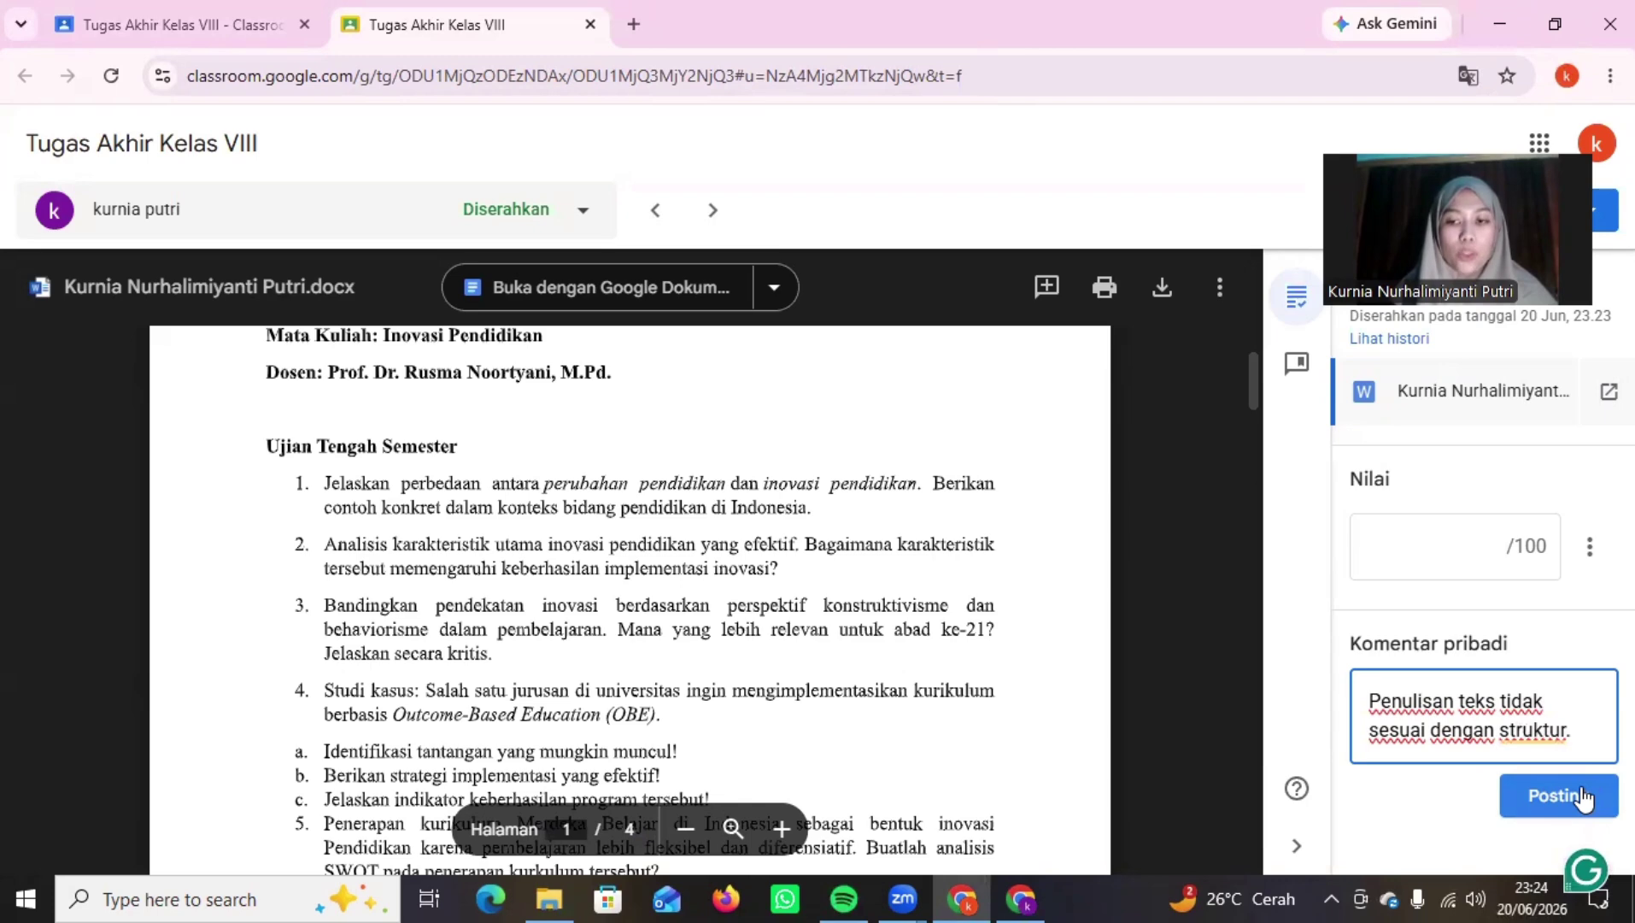
left_click(1581, 790)
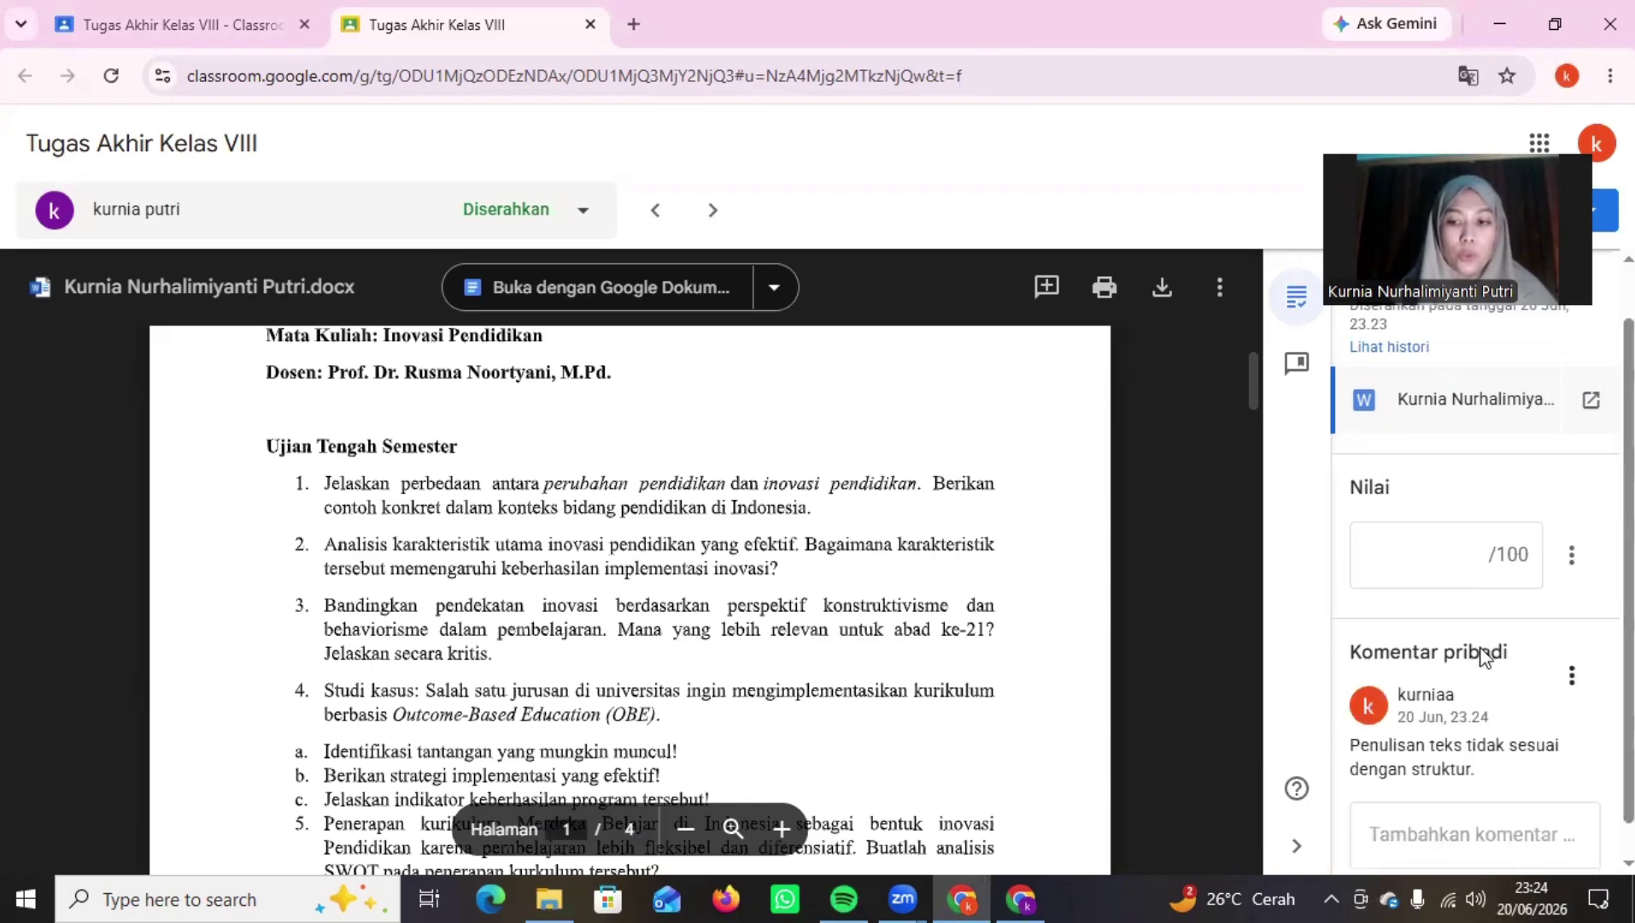
Grade the submission 70 out of 100 and return the work to the student
scroll(1482, 656, "down", 1)
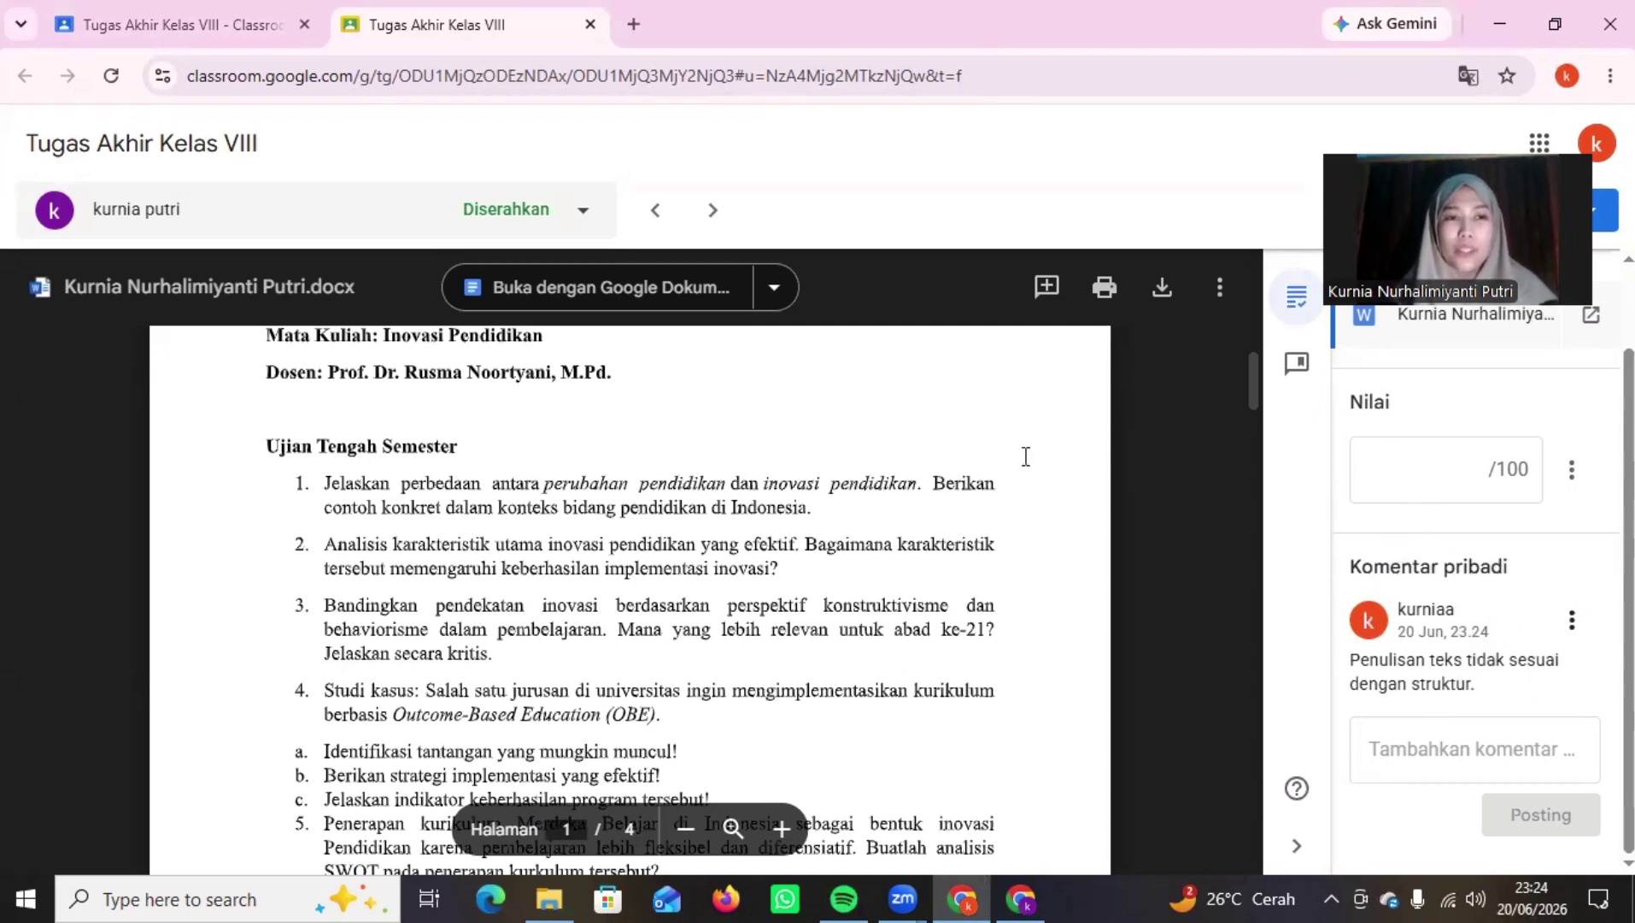
left_click(1374, 476)
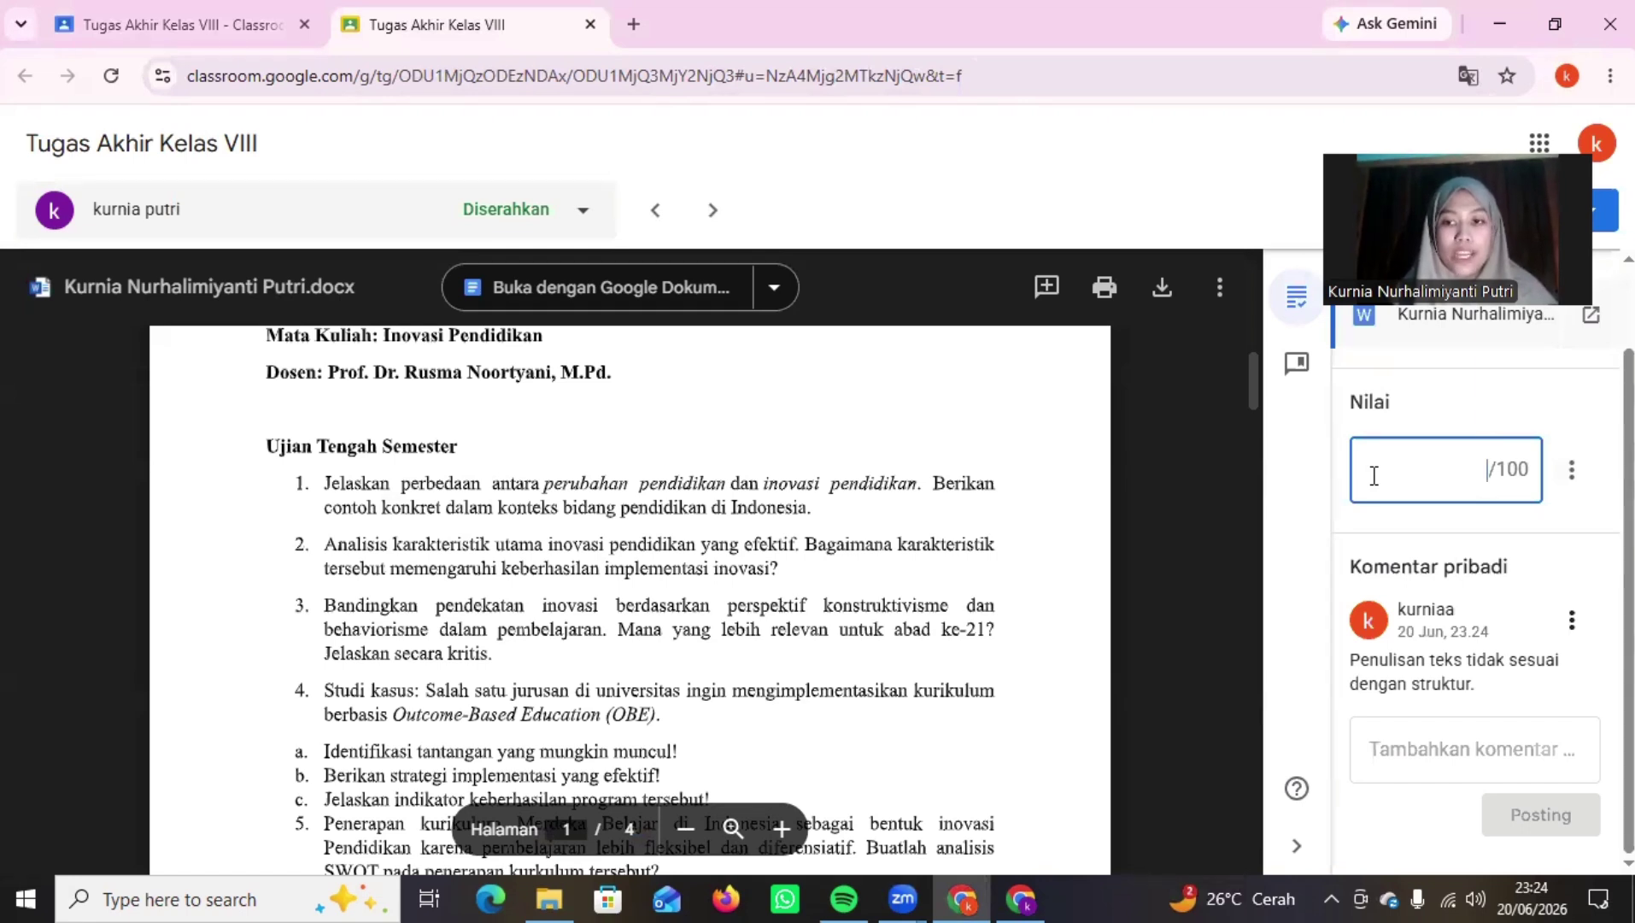
scroll(1373, 479, "up", 1)
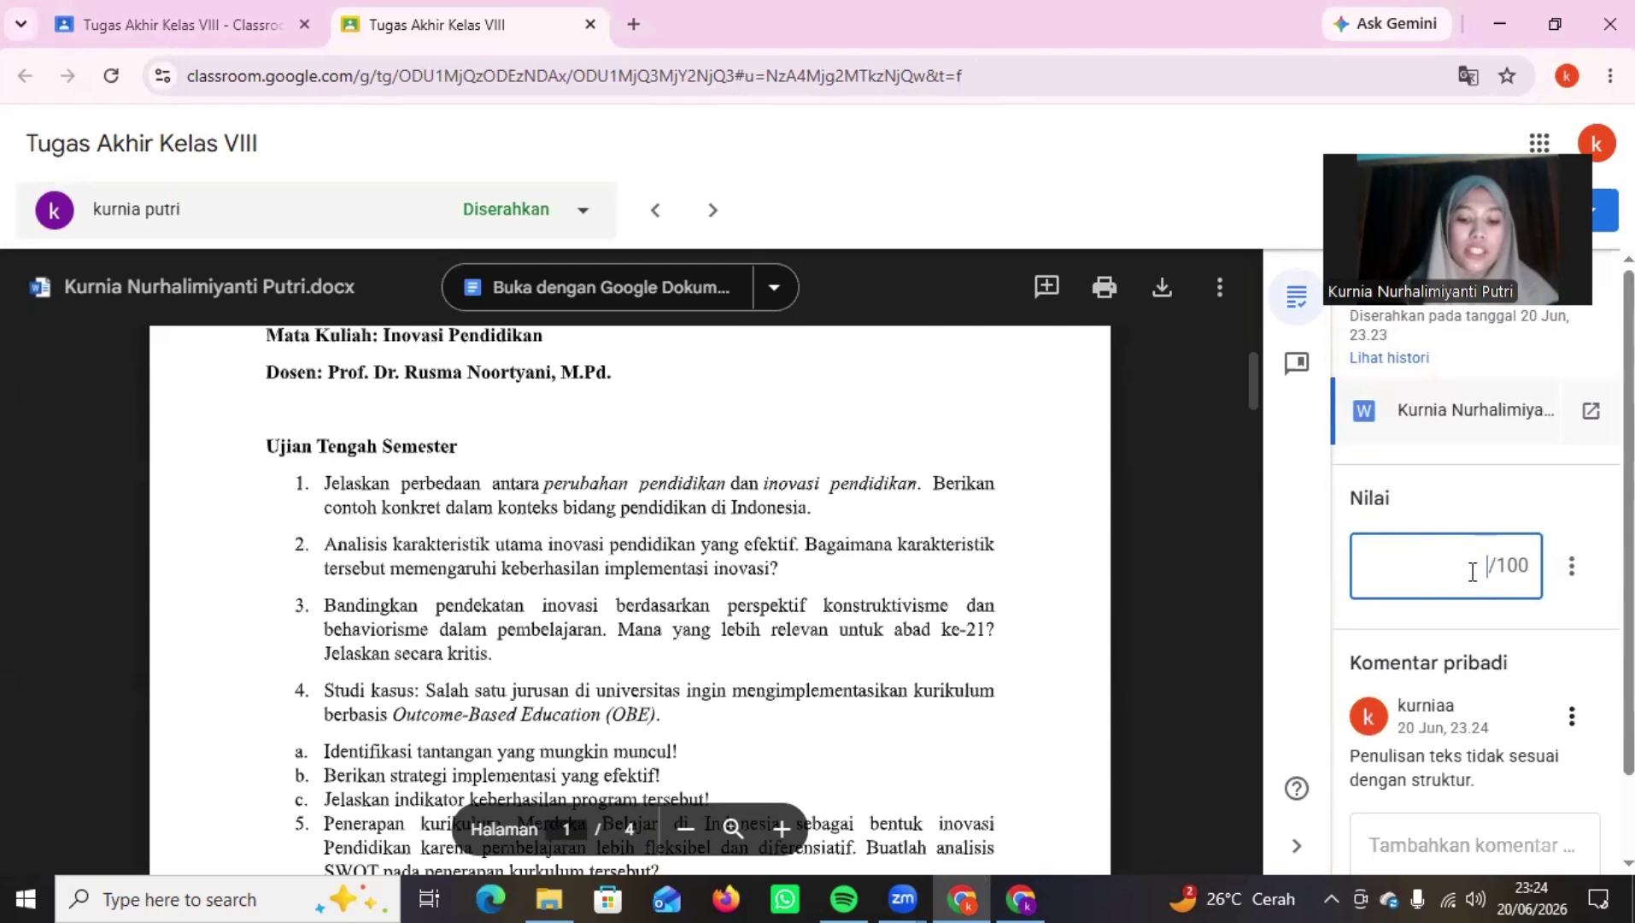
type("70")
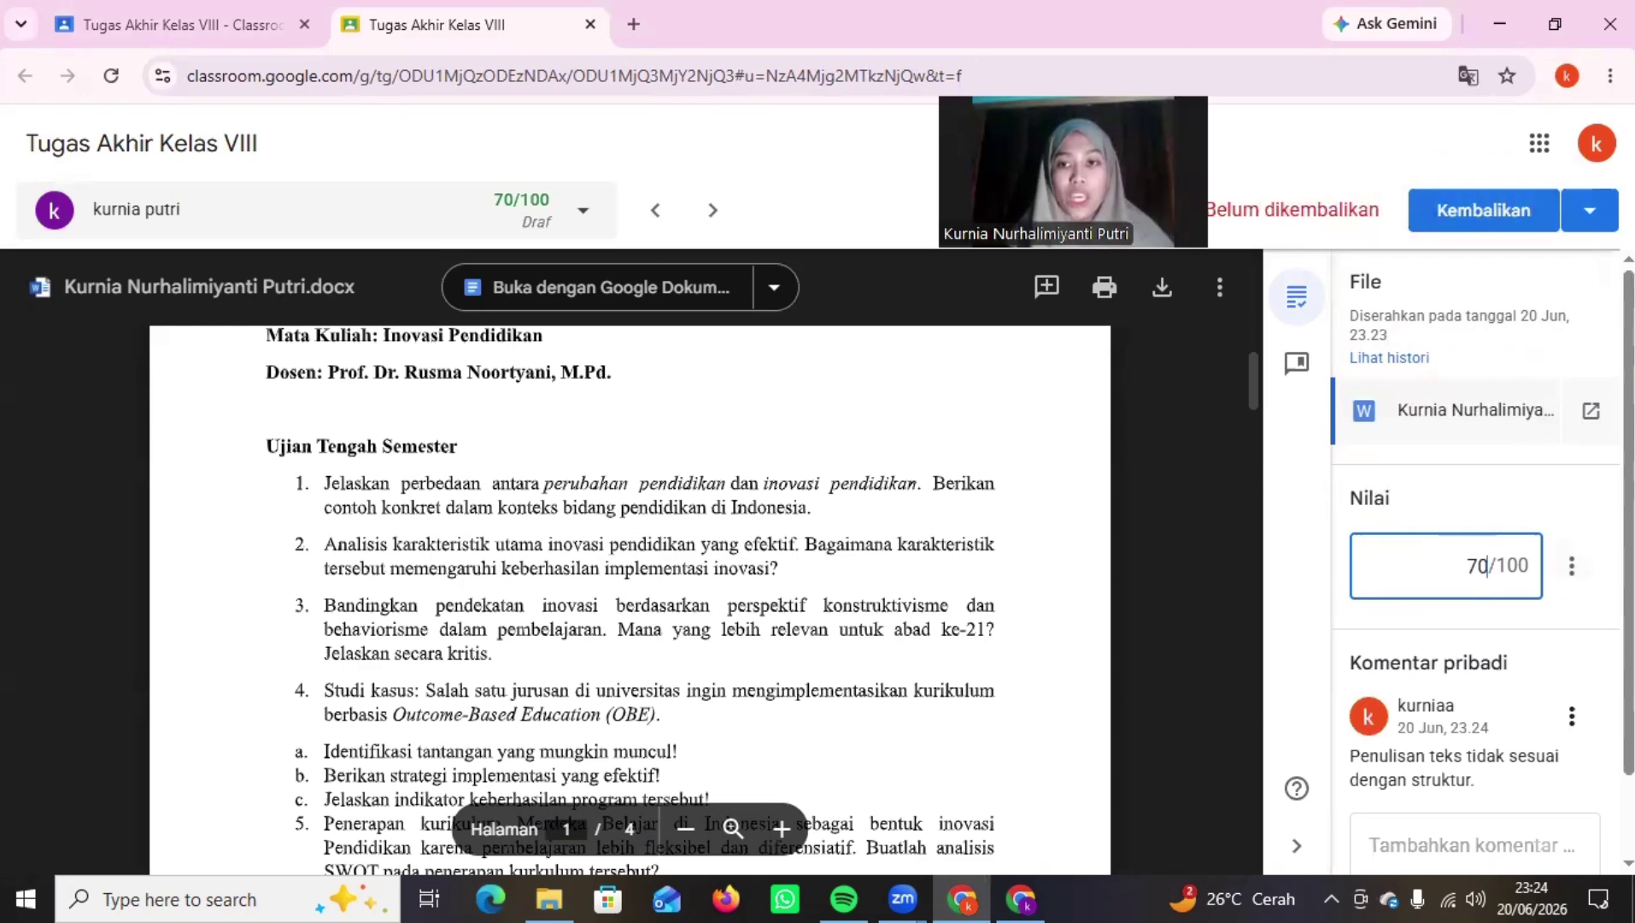
scroll(1448, 615, "down", 1)
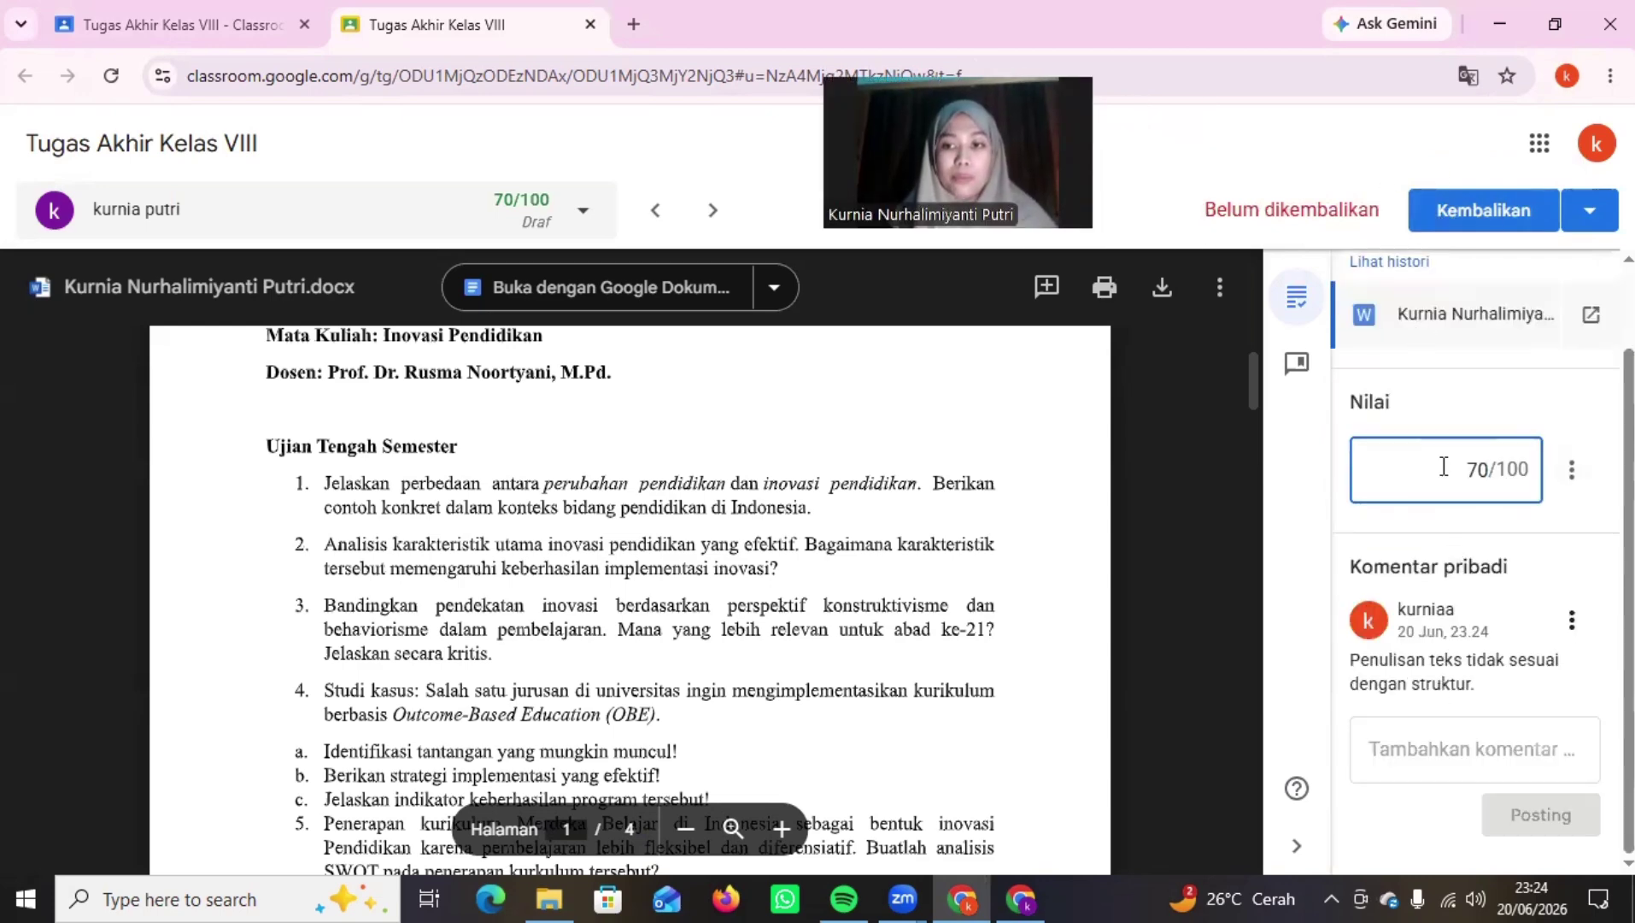
left_click(1507, 383)
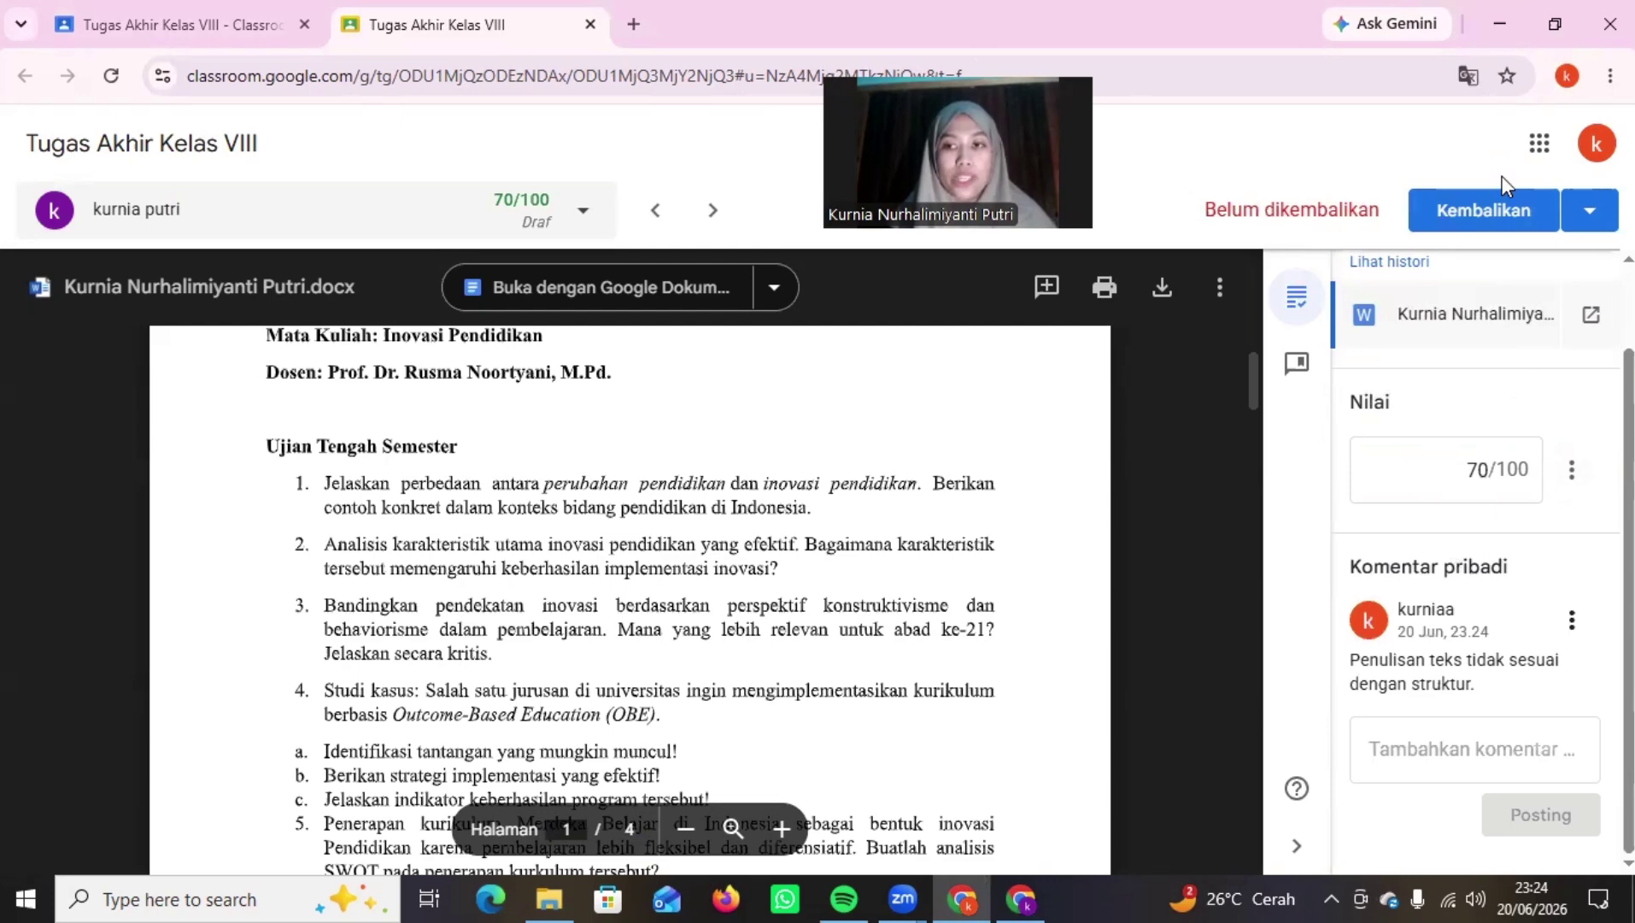
left_click(1497, 214)
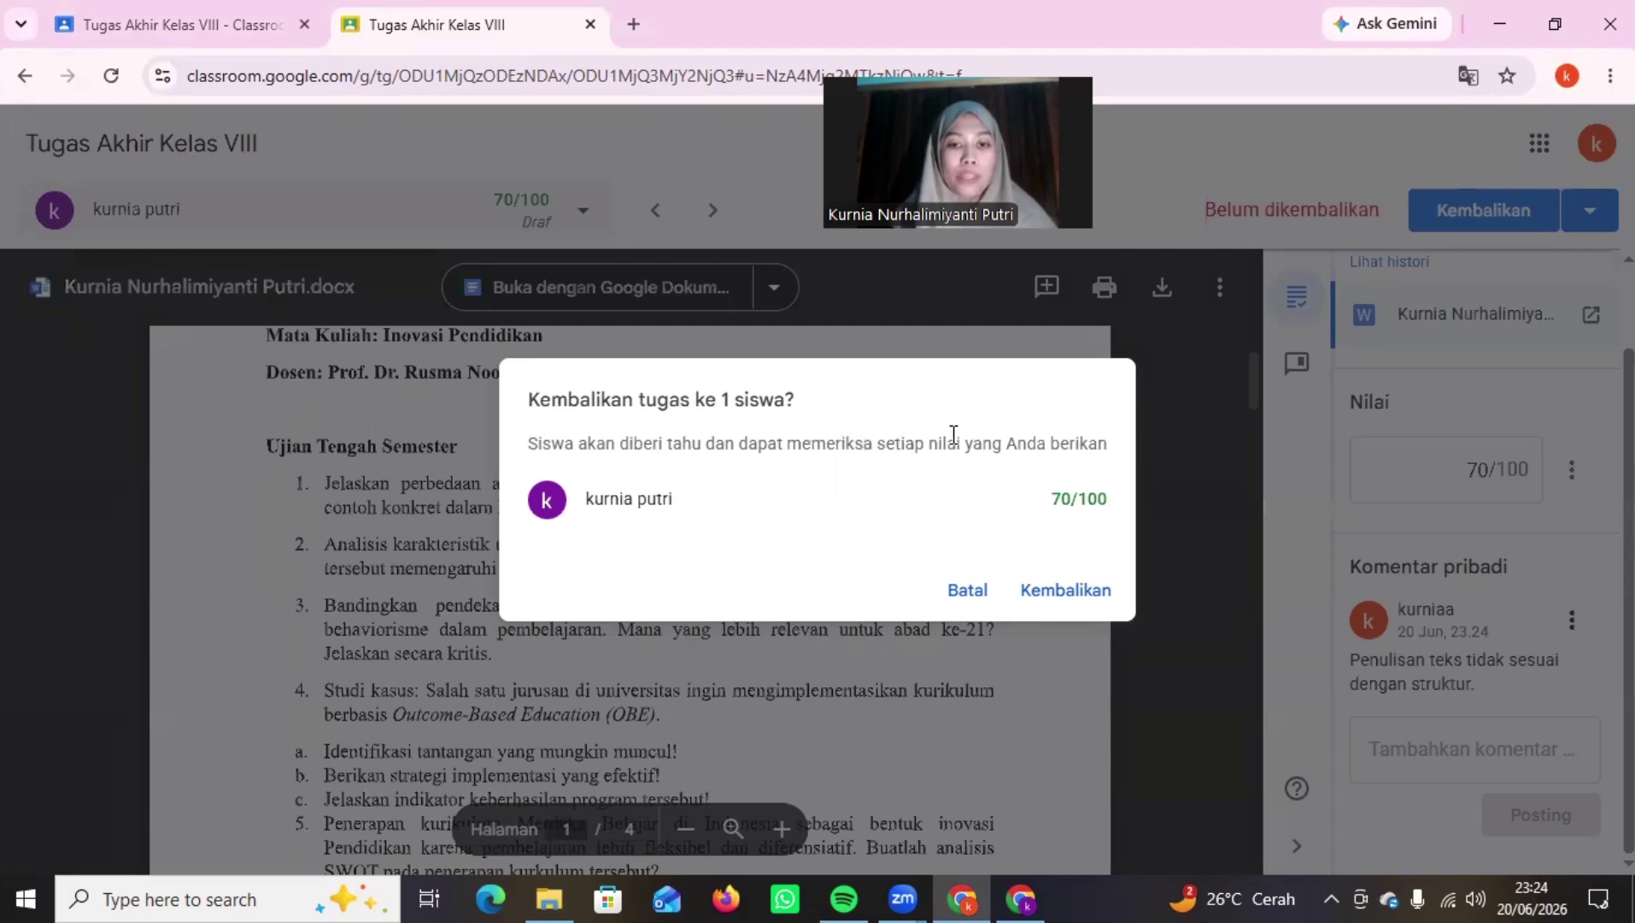
left_click(1048, 592)
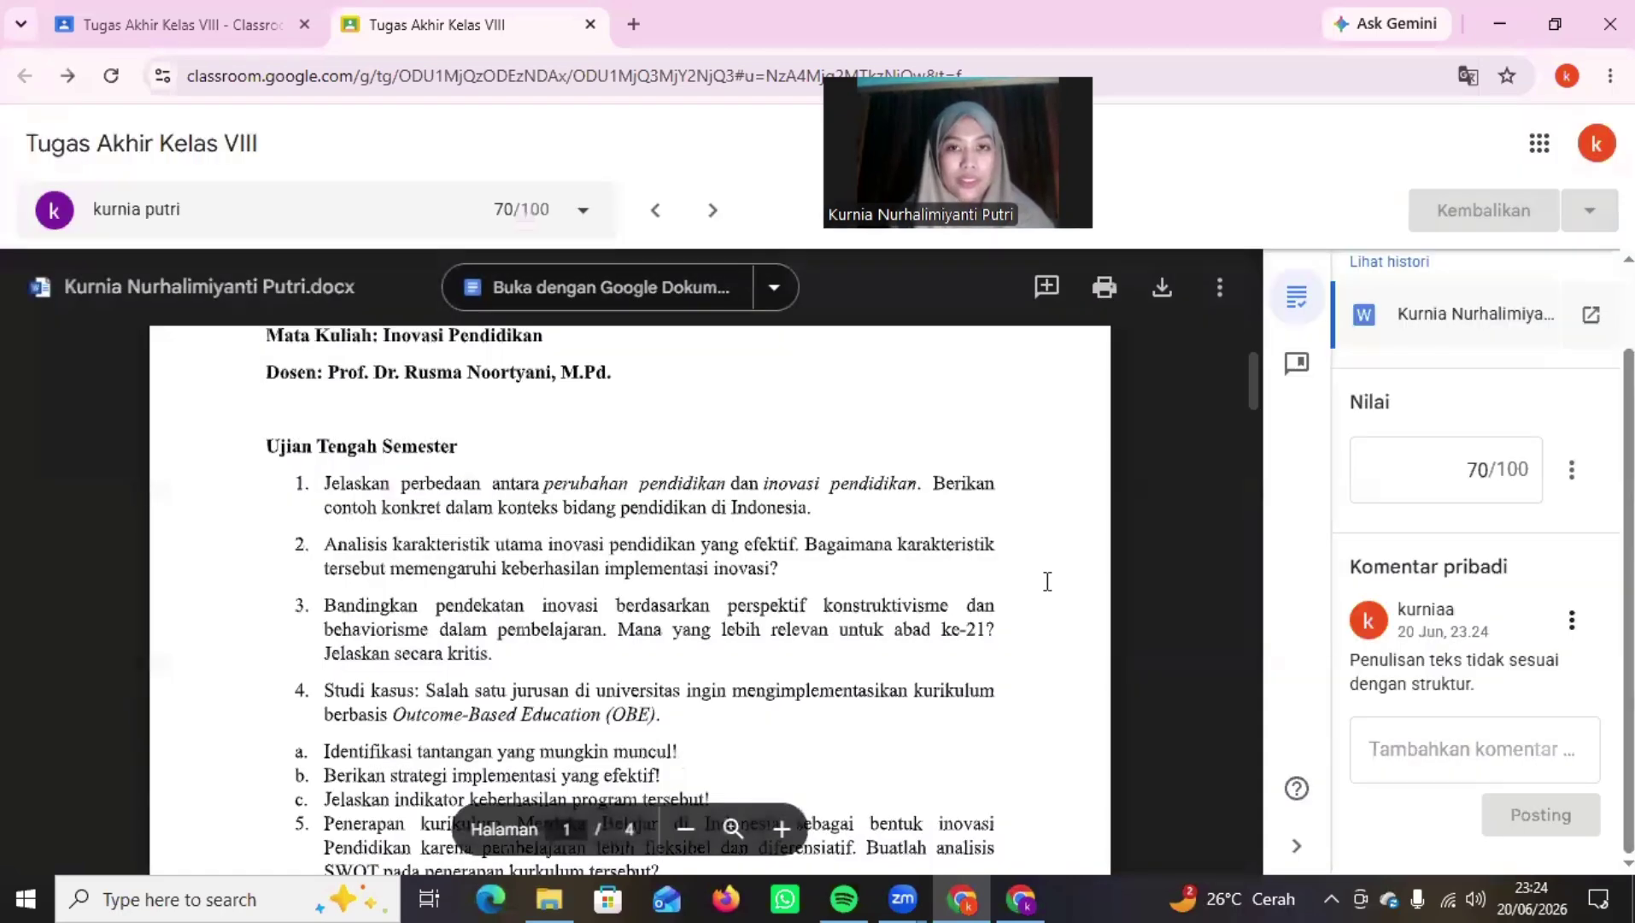
Look over the returned document, go back to the assignment's student list and show only the graded ("Dinilai") work
scroll(1047, 581, "up", 3)
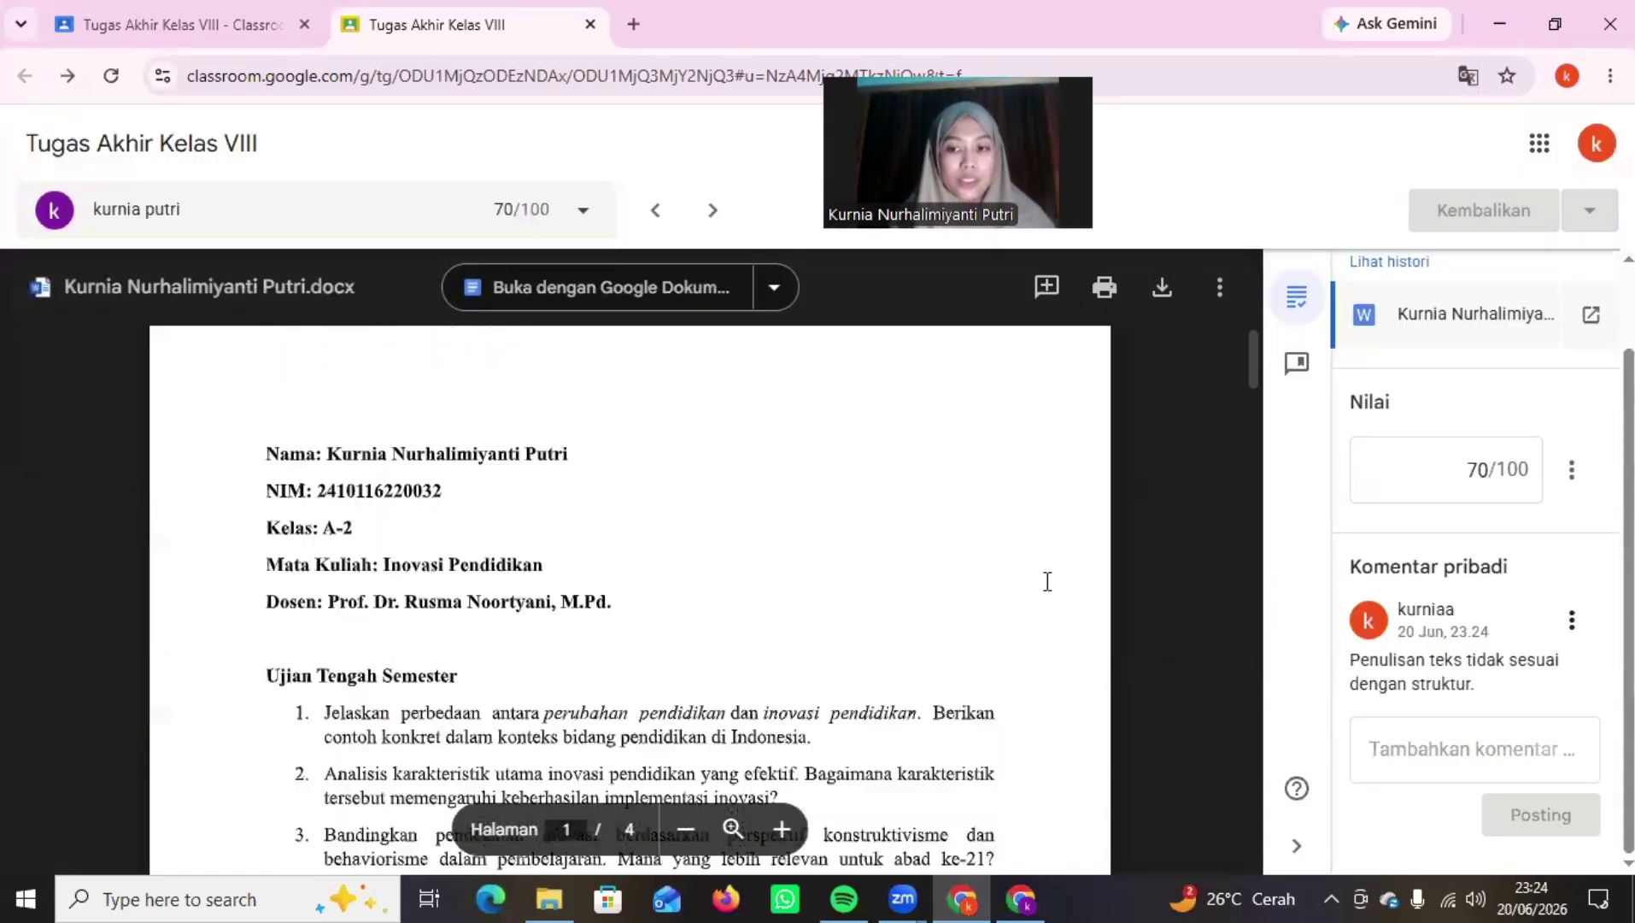
scroll(1047, 581, "down", 7)
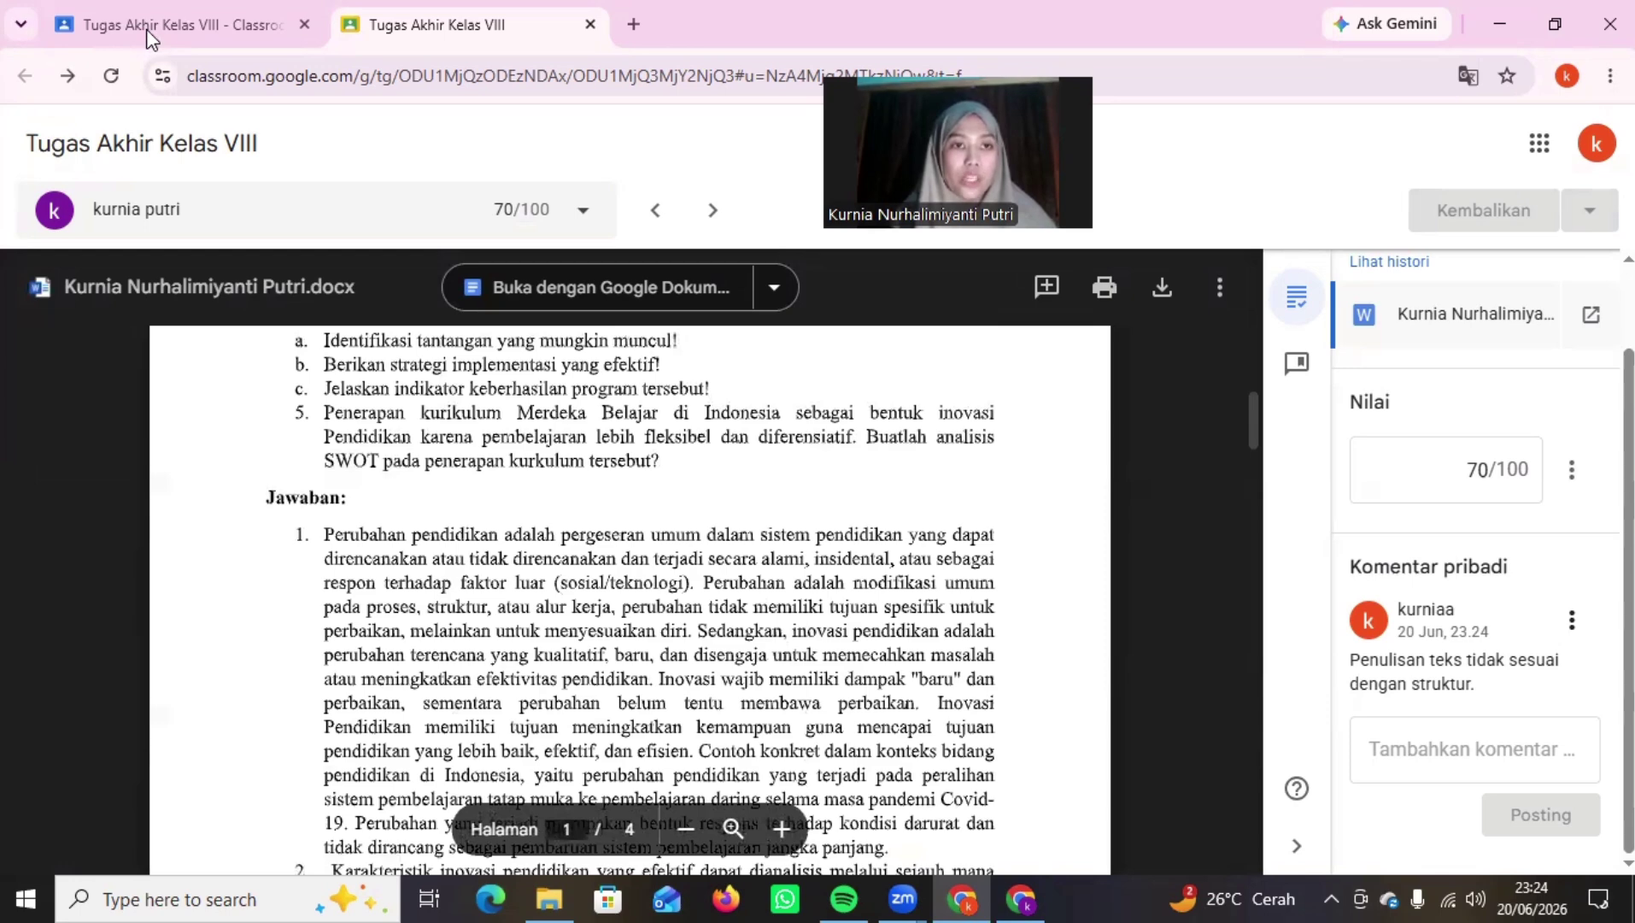
left_click(150, 31)
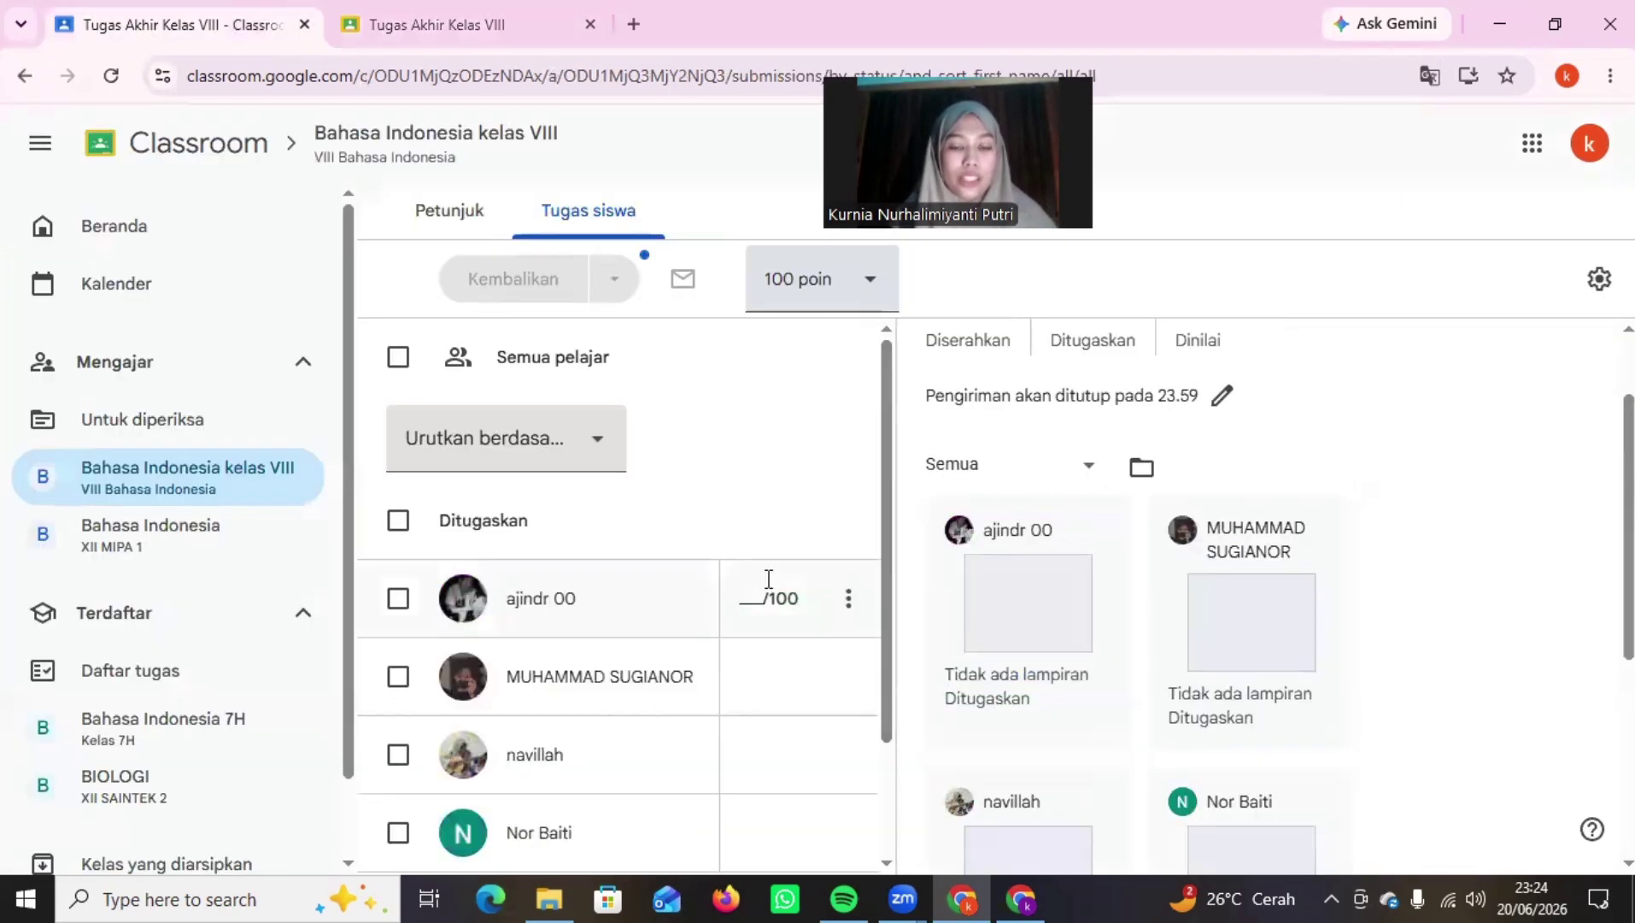
scroll(769, 578, "down", 2)
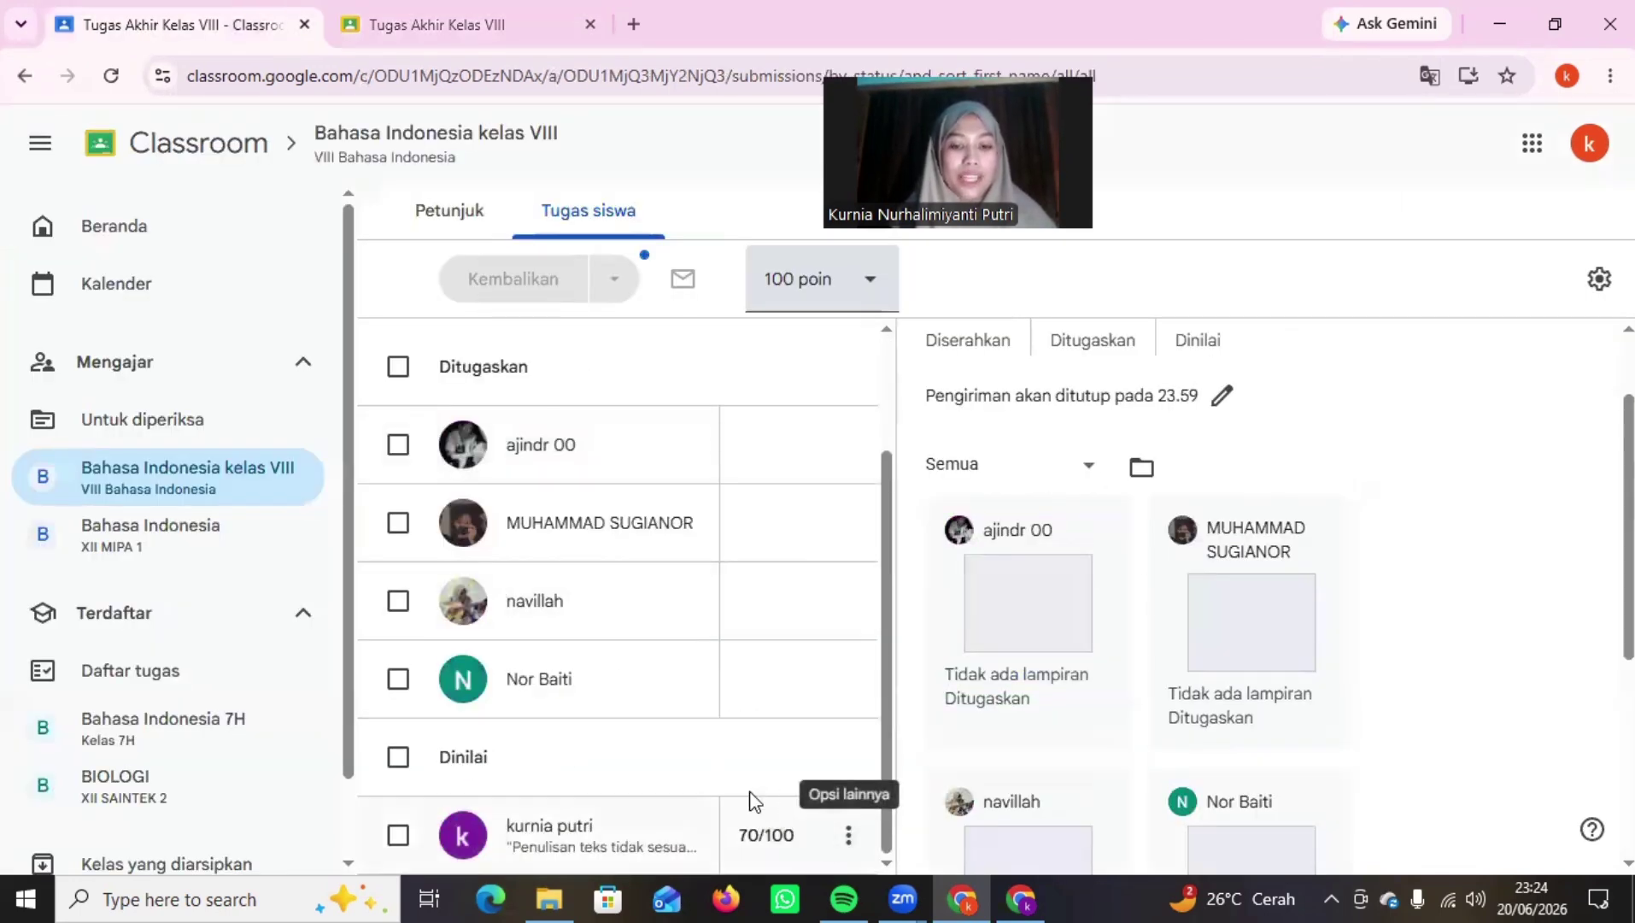
left_click(730, 775)
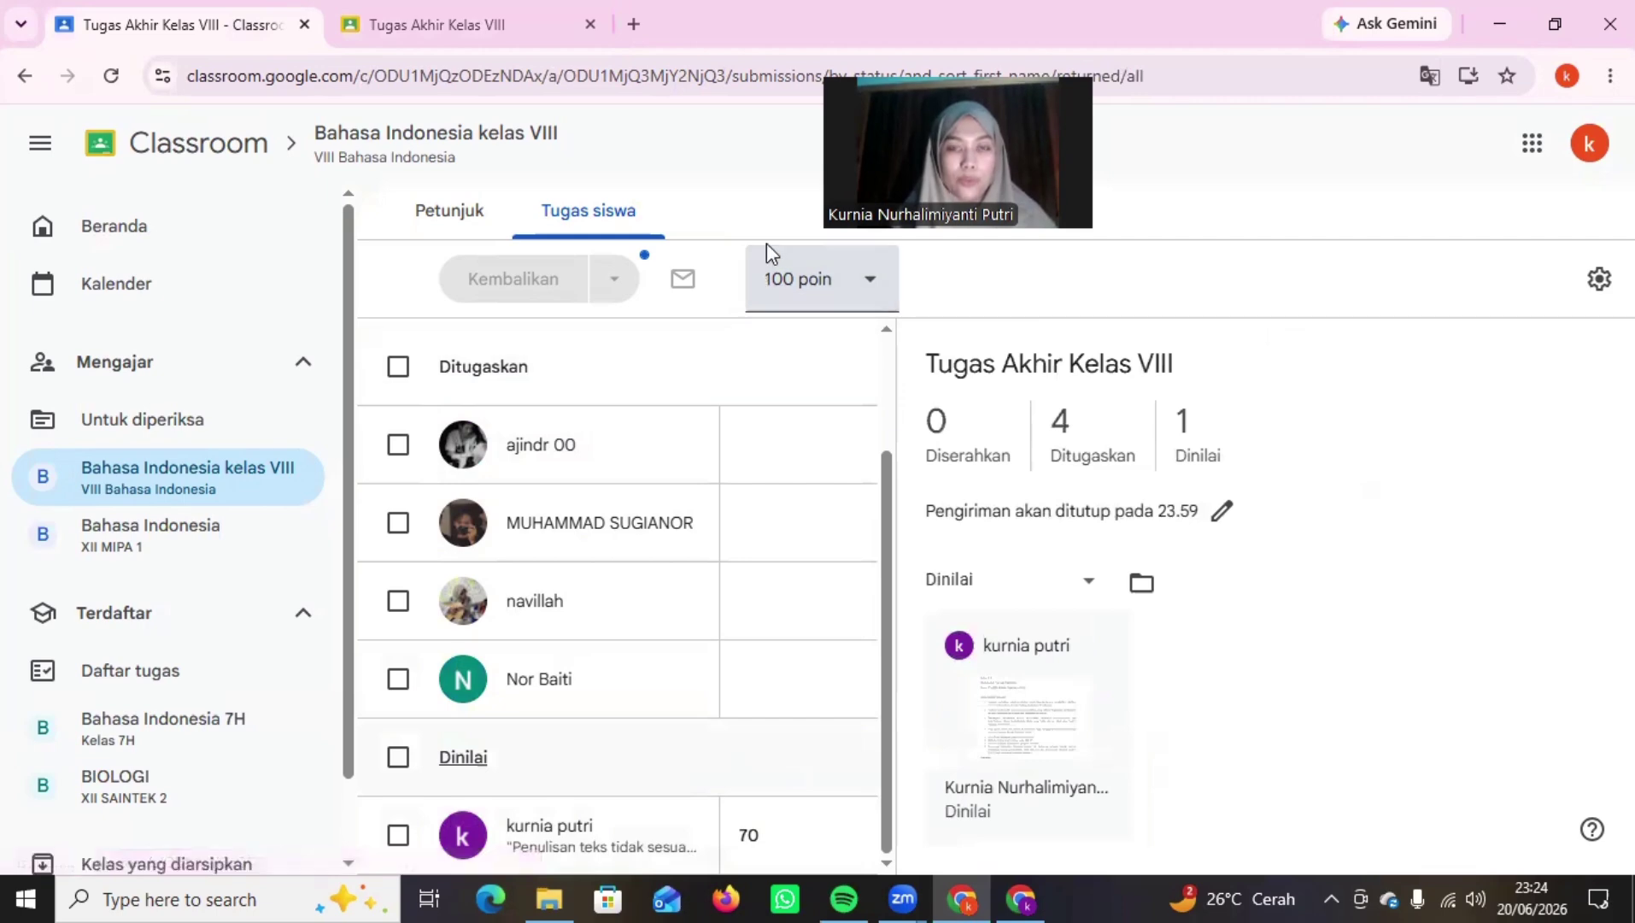
In the assignment's instructions view, reply "Minimal 200 kata." to the student's class comment about the word limit
left_click(478, 210)
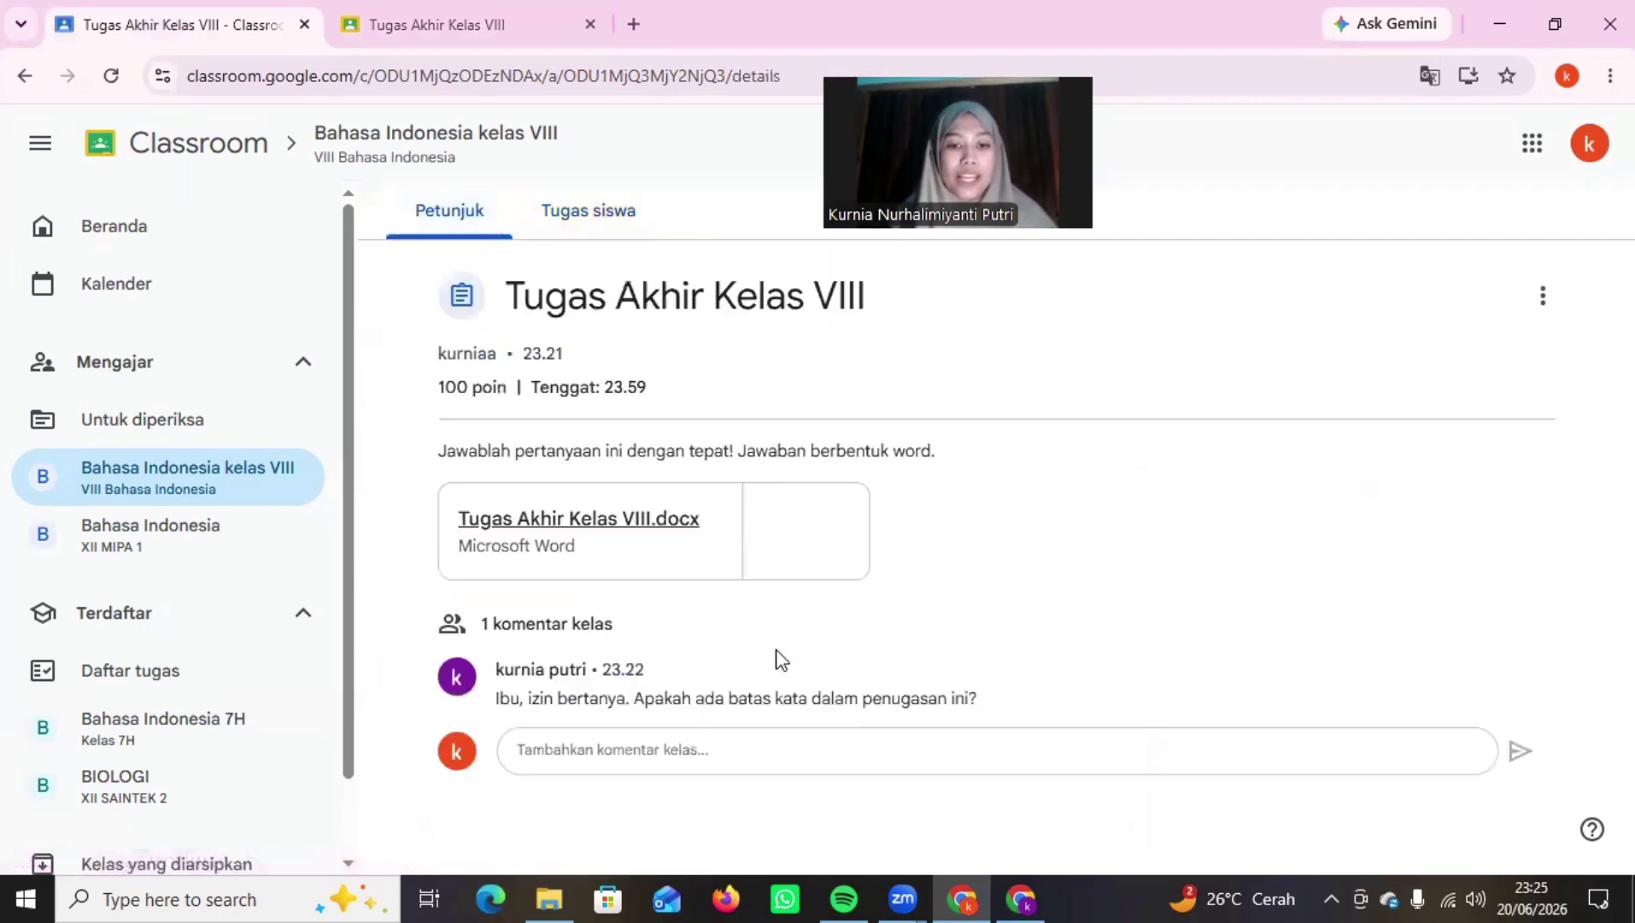
mouse_move(1522, 661)
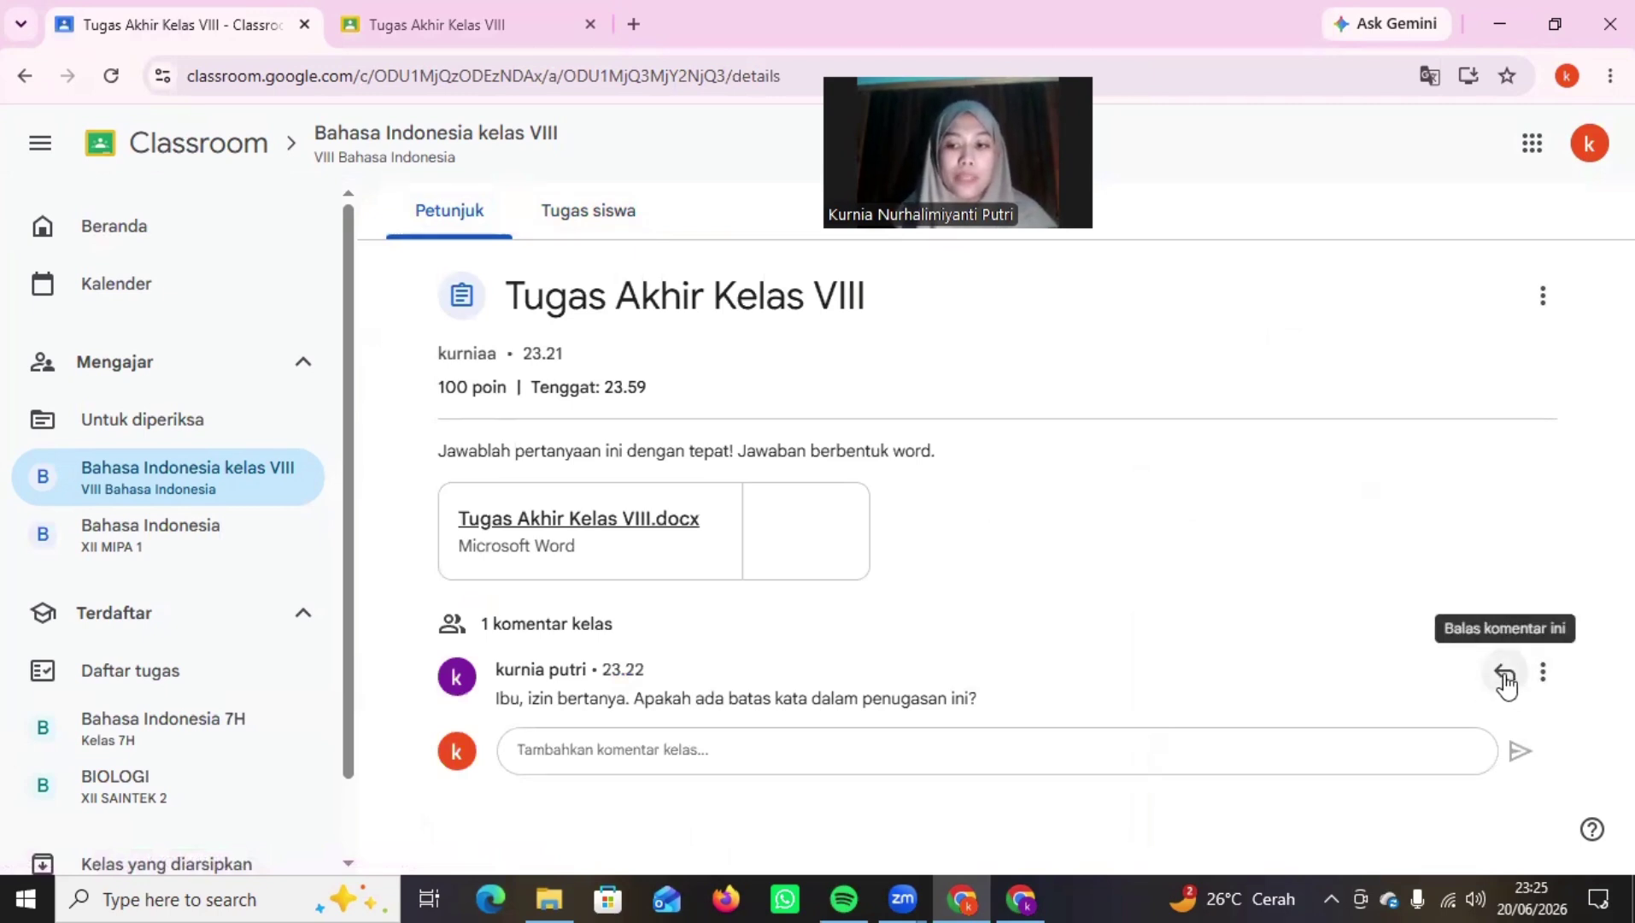
left_click(1504, 675)
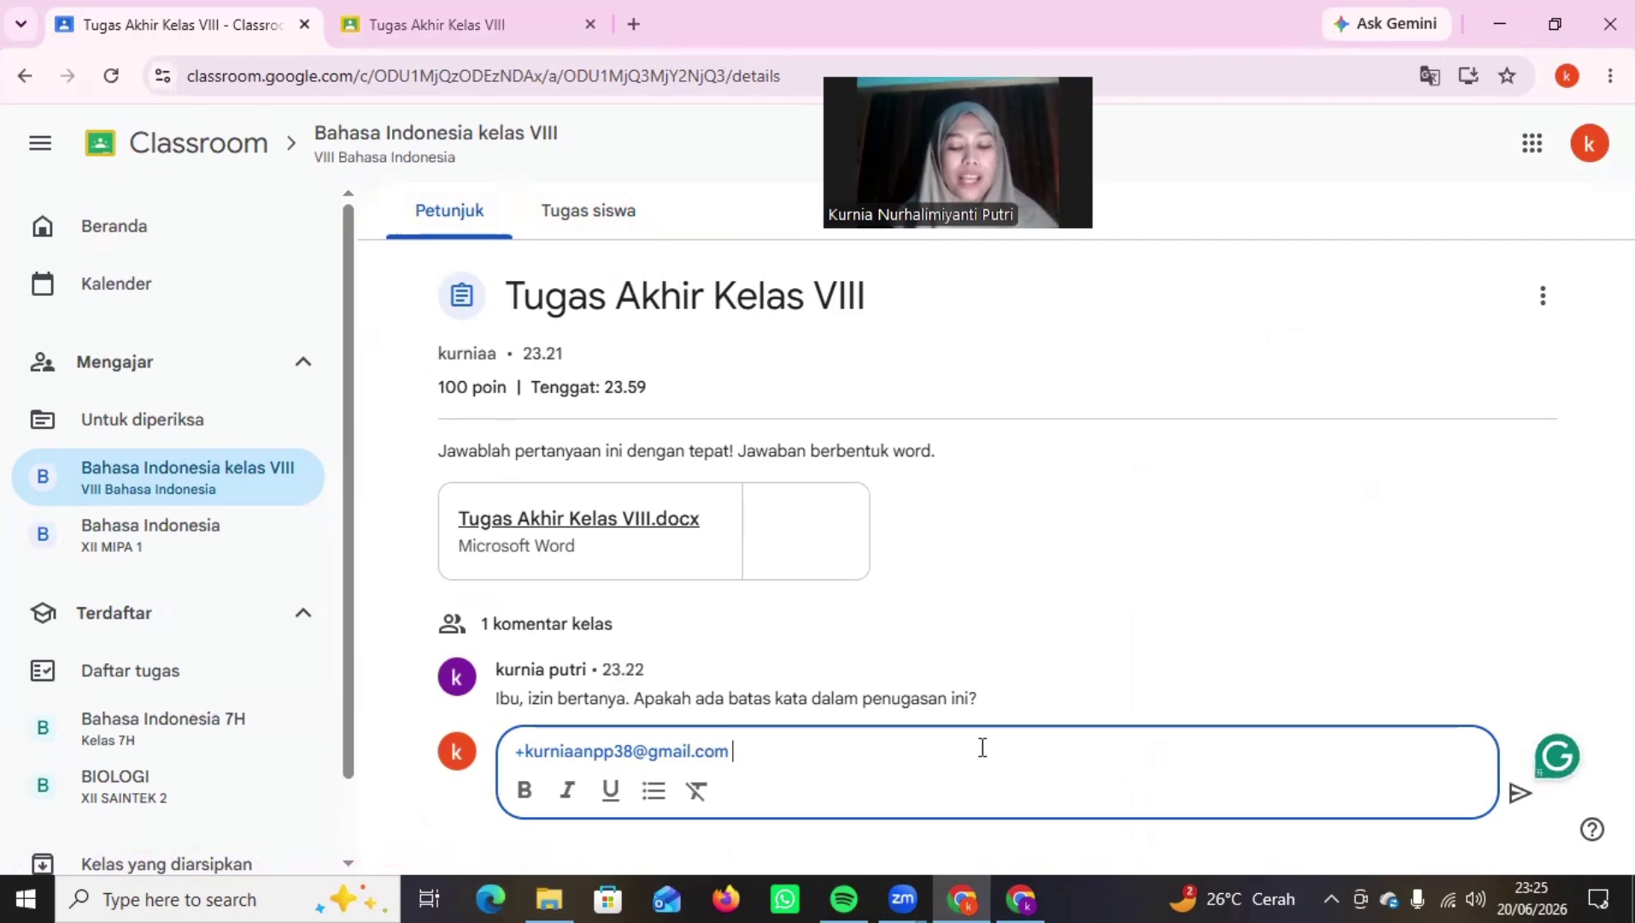
type("Minimal 200 kata.")
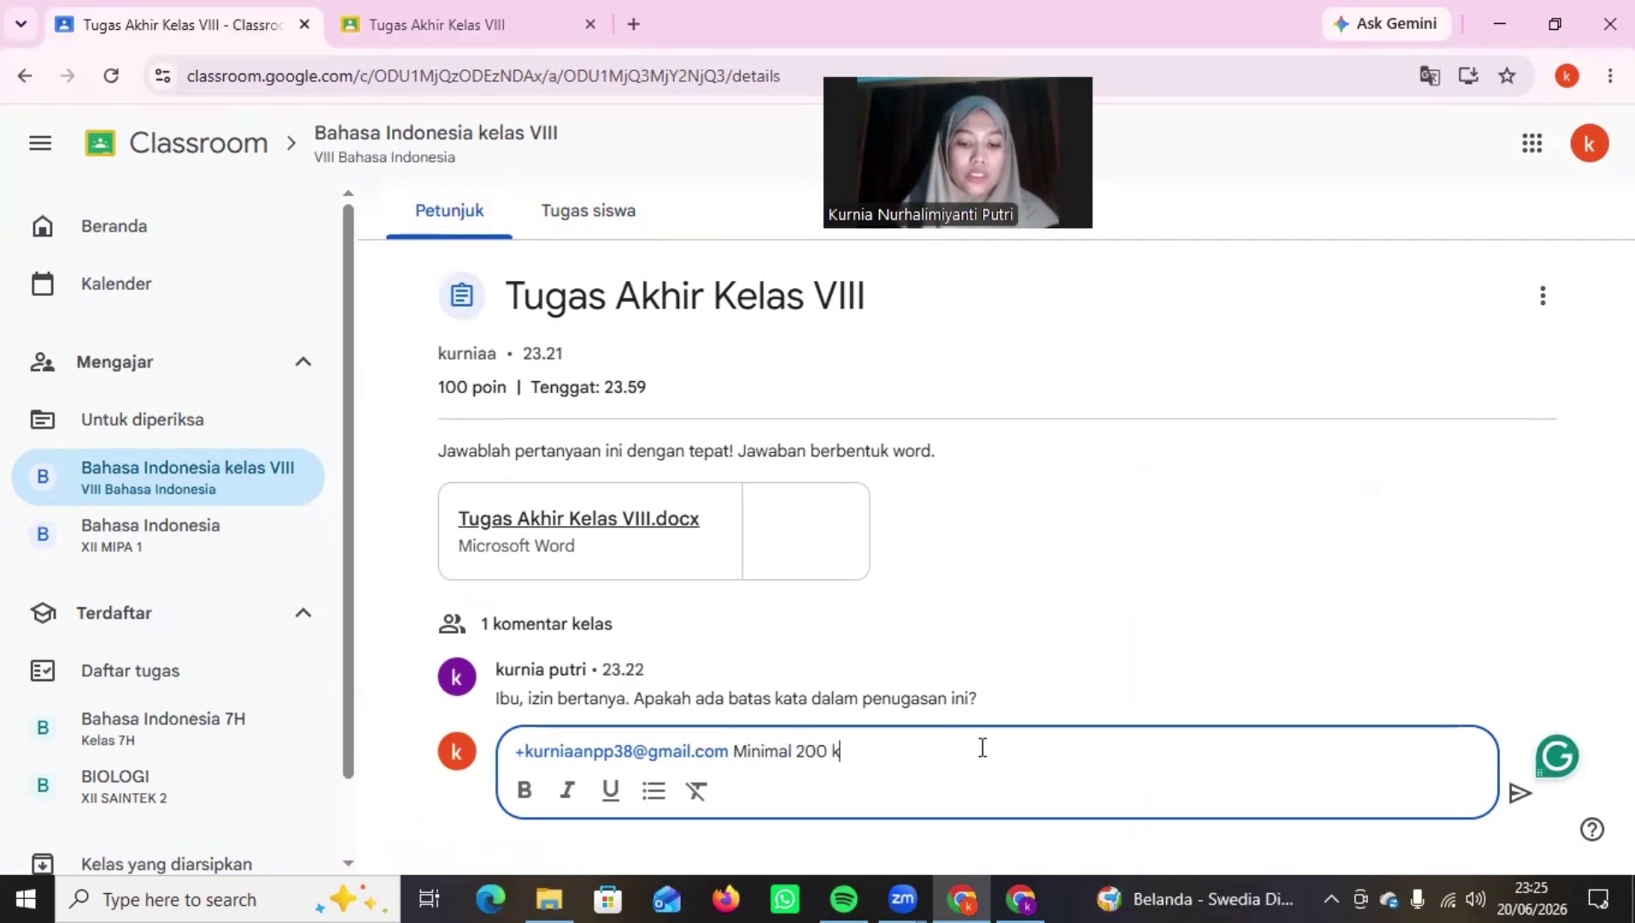
left_click(1521, 792)
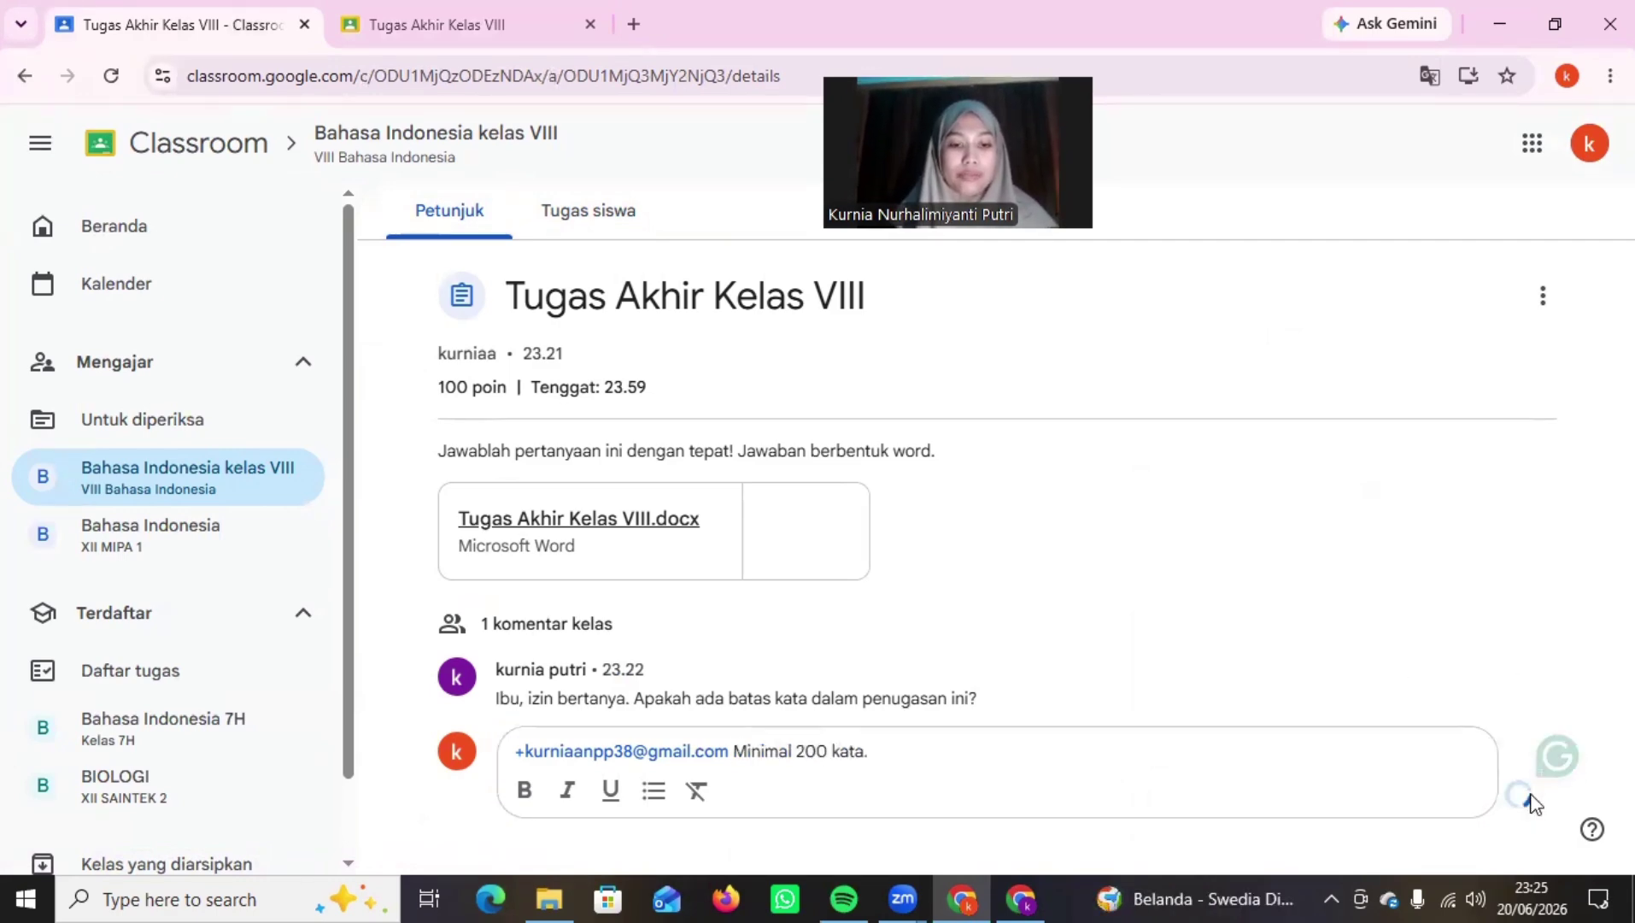
left_click(888, 749)
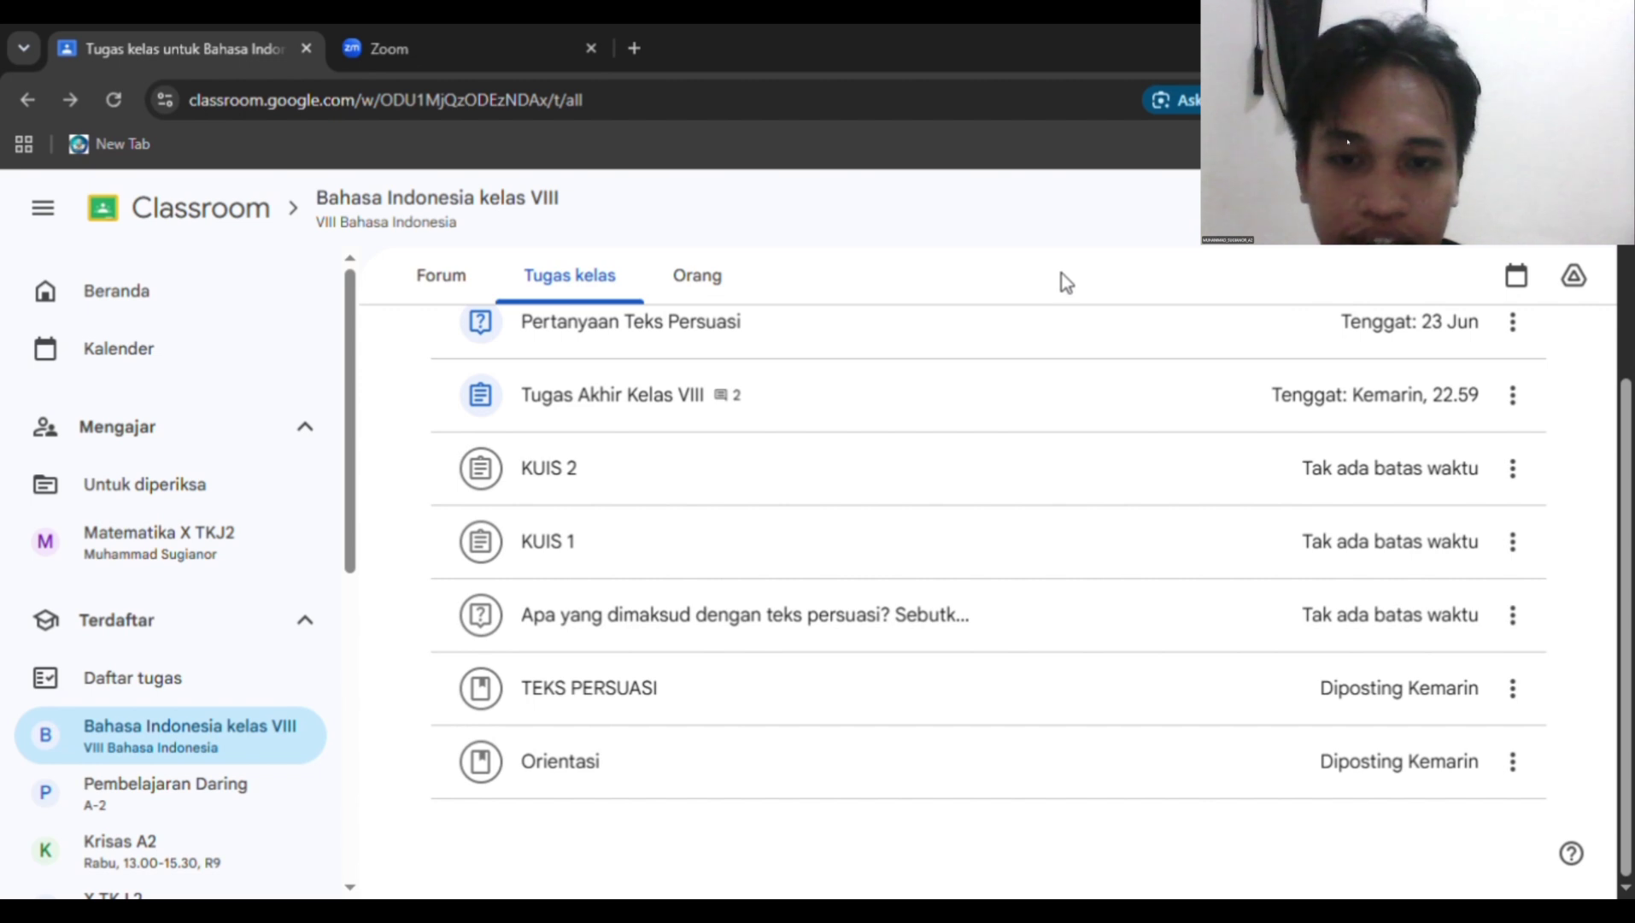
View the full page of the "TEKS PERSUASI" material, return to the classwork list and collapse the material
left_click(653, 684)
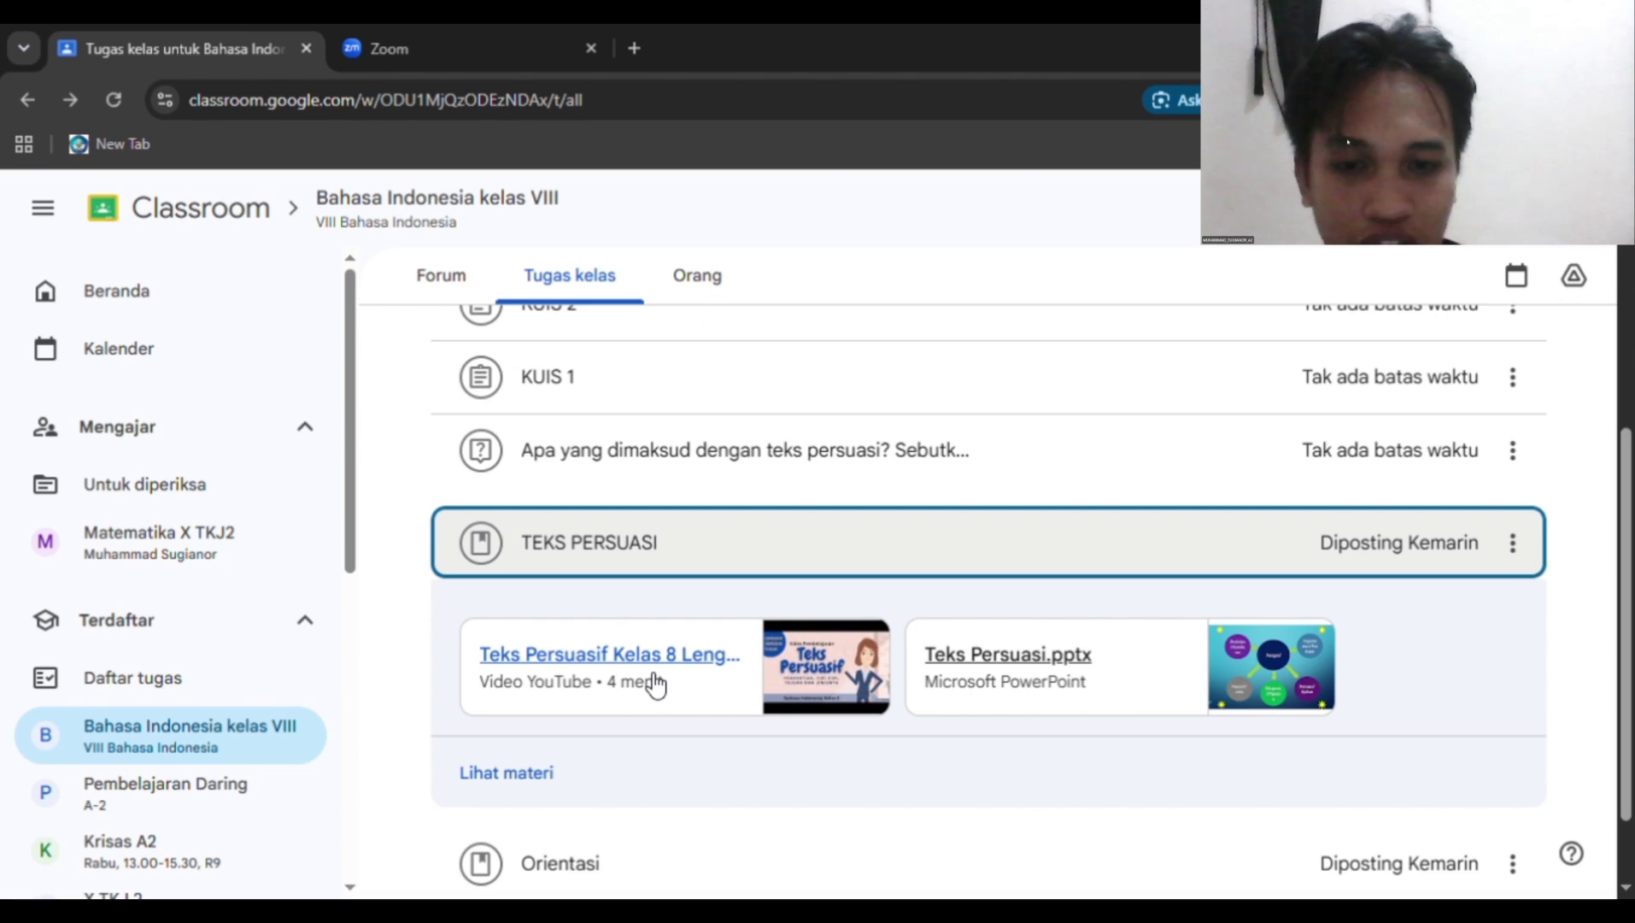
scroll(655, 684, "down", 1)
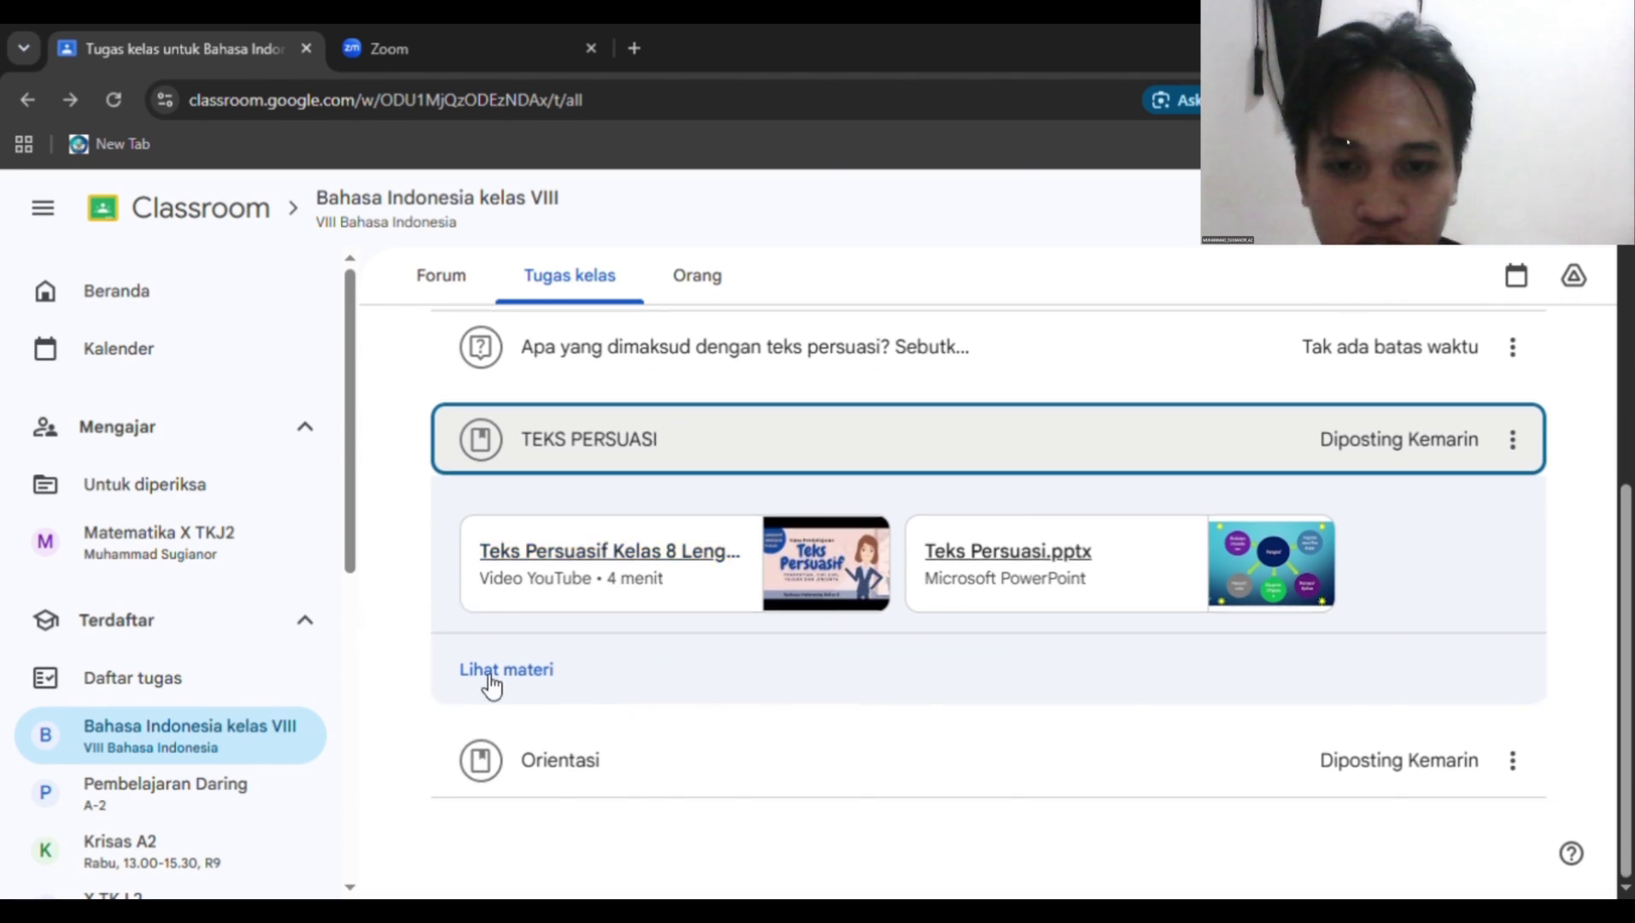
left_click(523, 674)
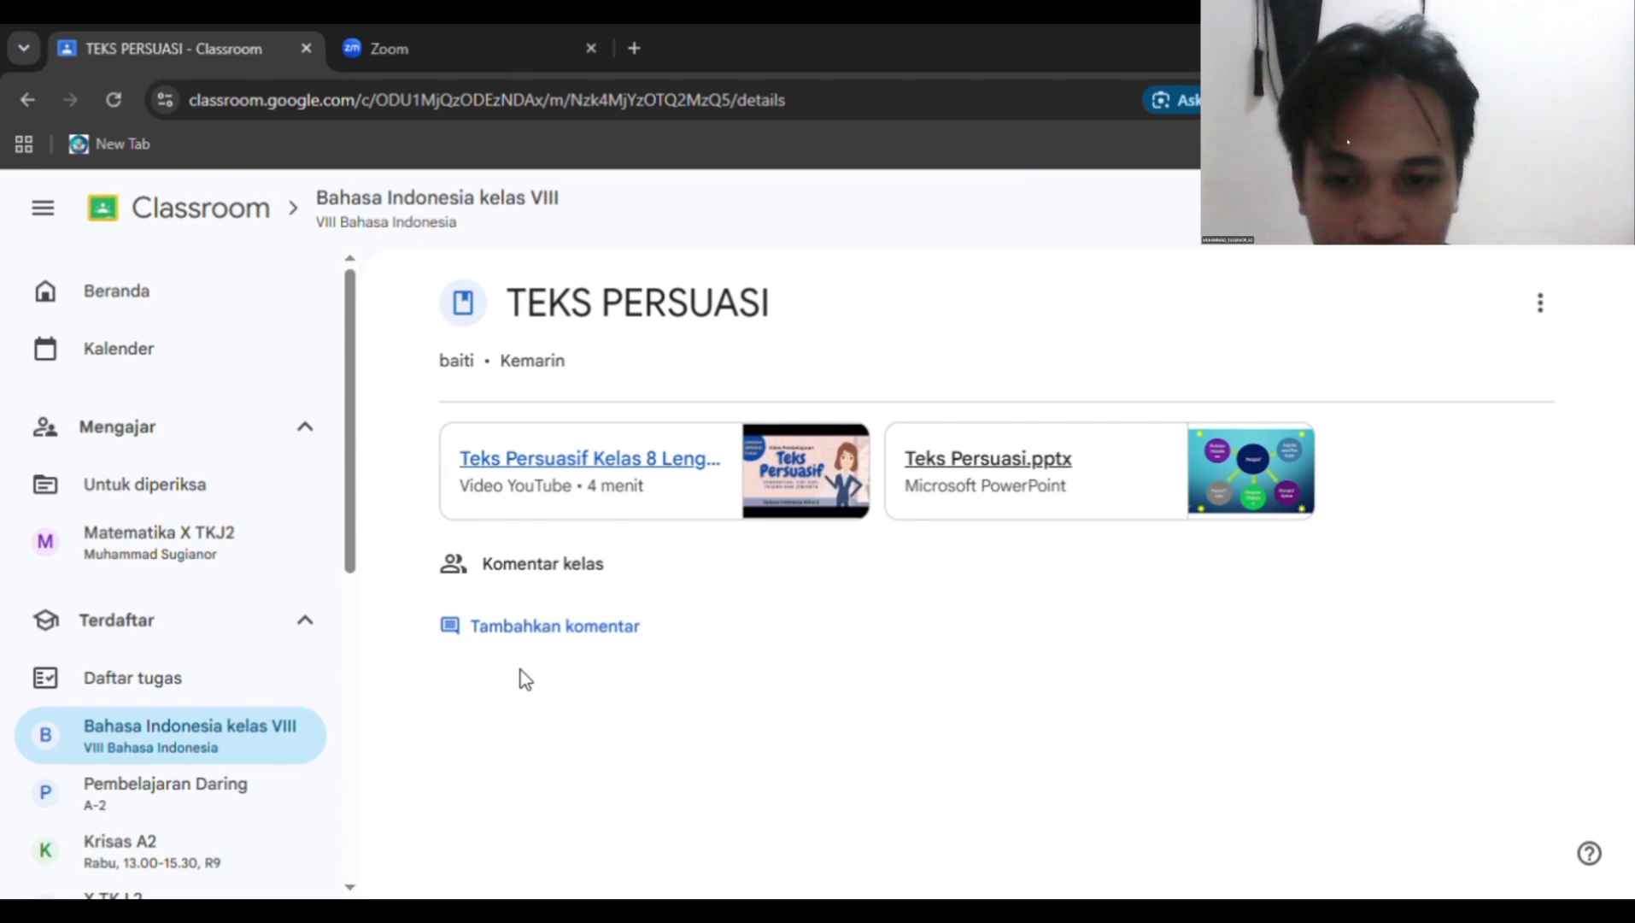
key("alt+Left")
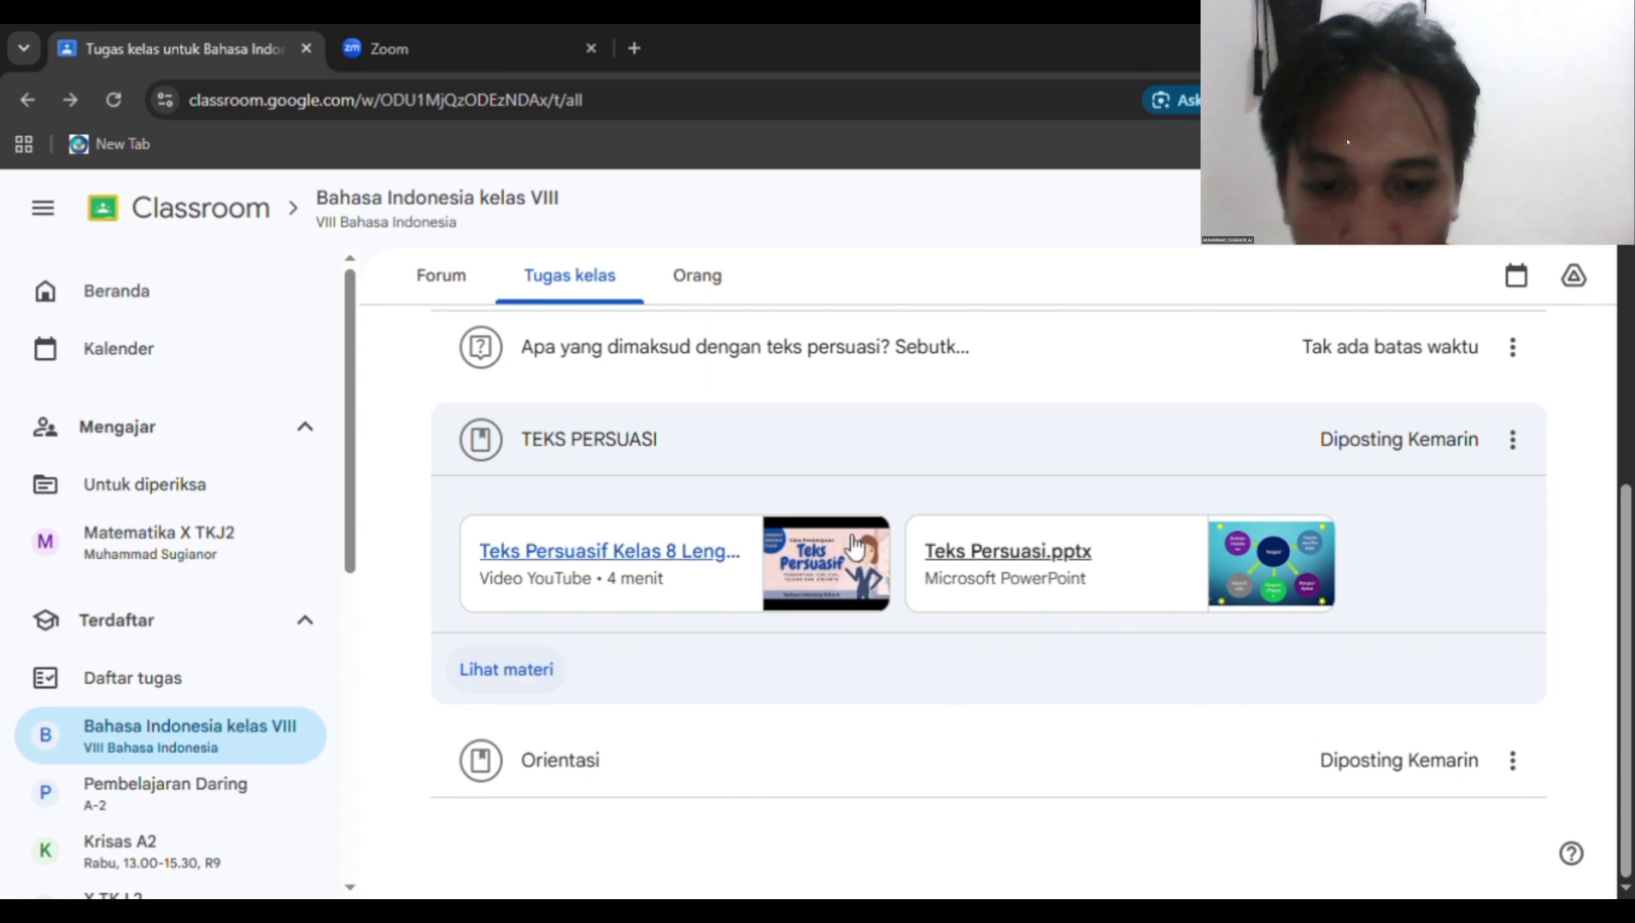
left_click(771, 440)
Expand the "KUIS 1" assignment in the classwork list and look over its details
scroll(772, 442, "up", 2)
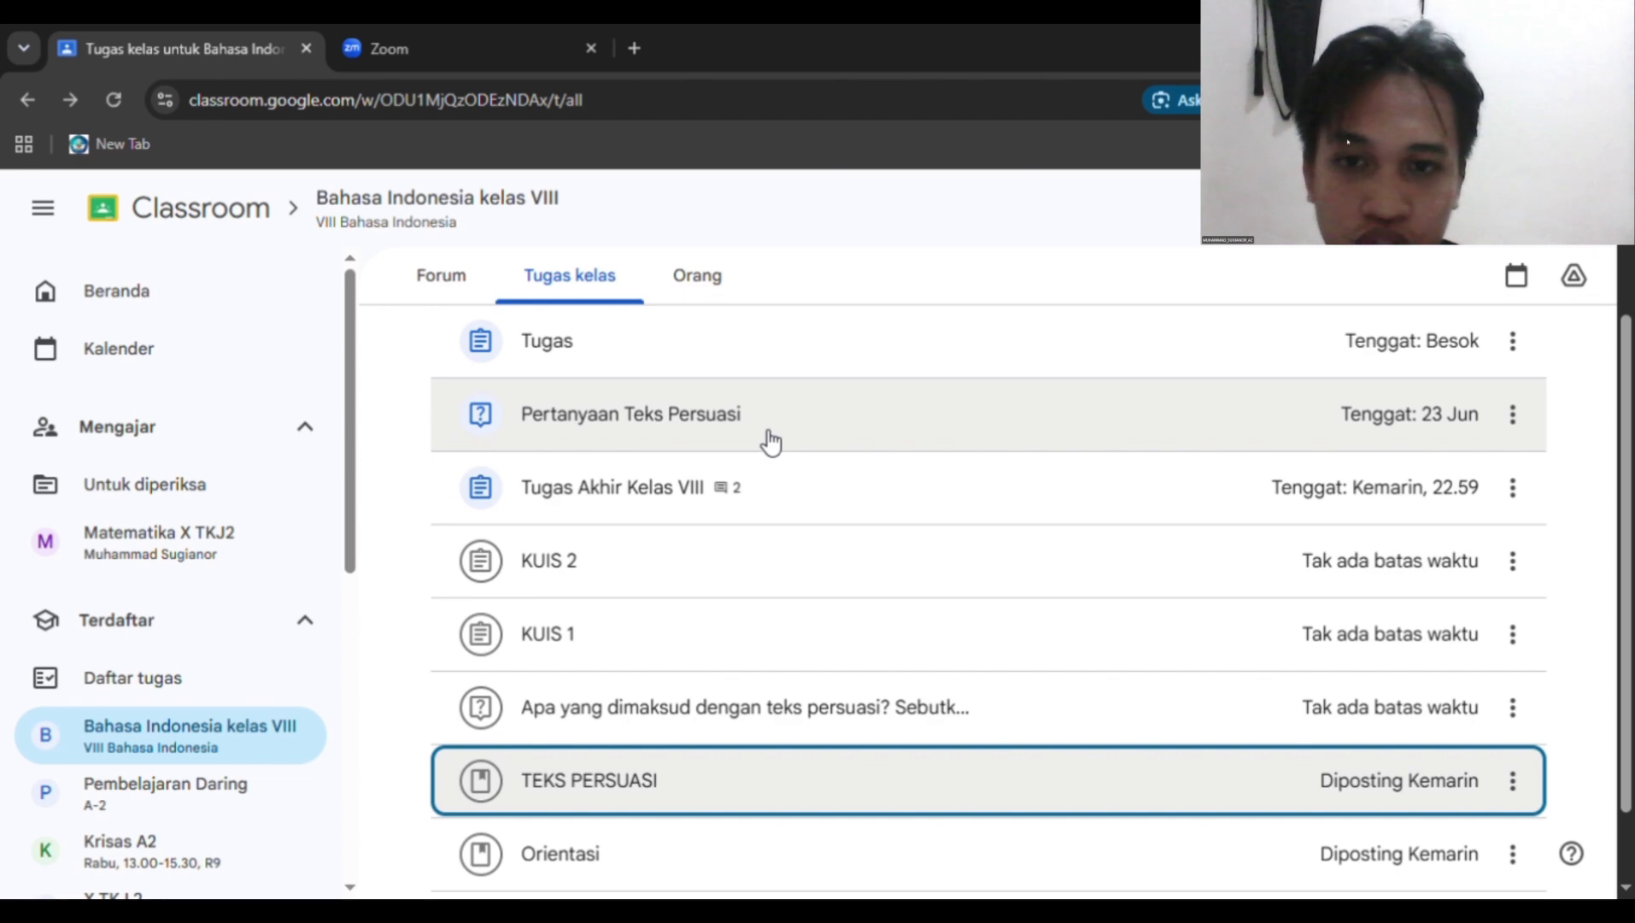
scroll(772, 441, "up", 1)
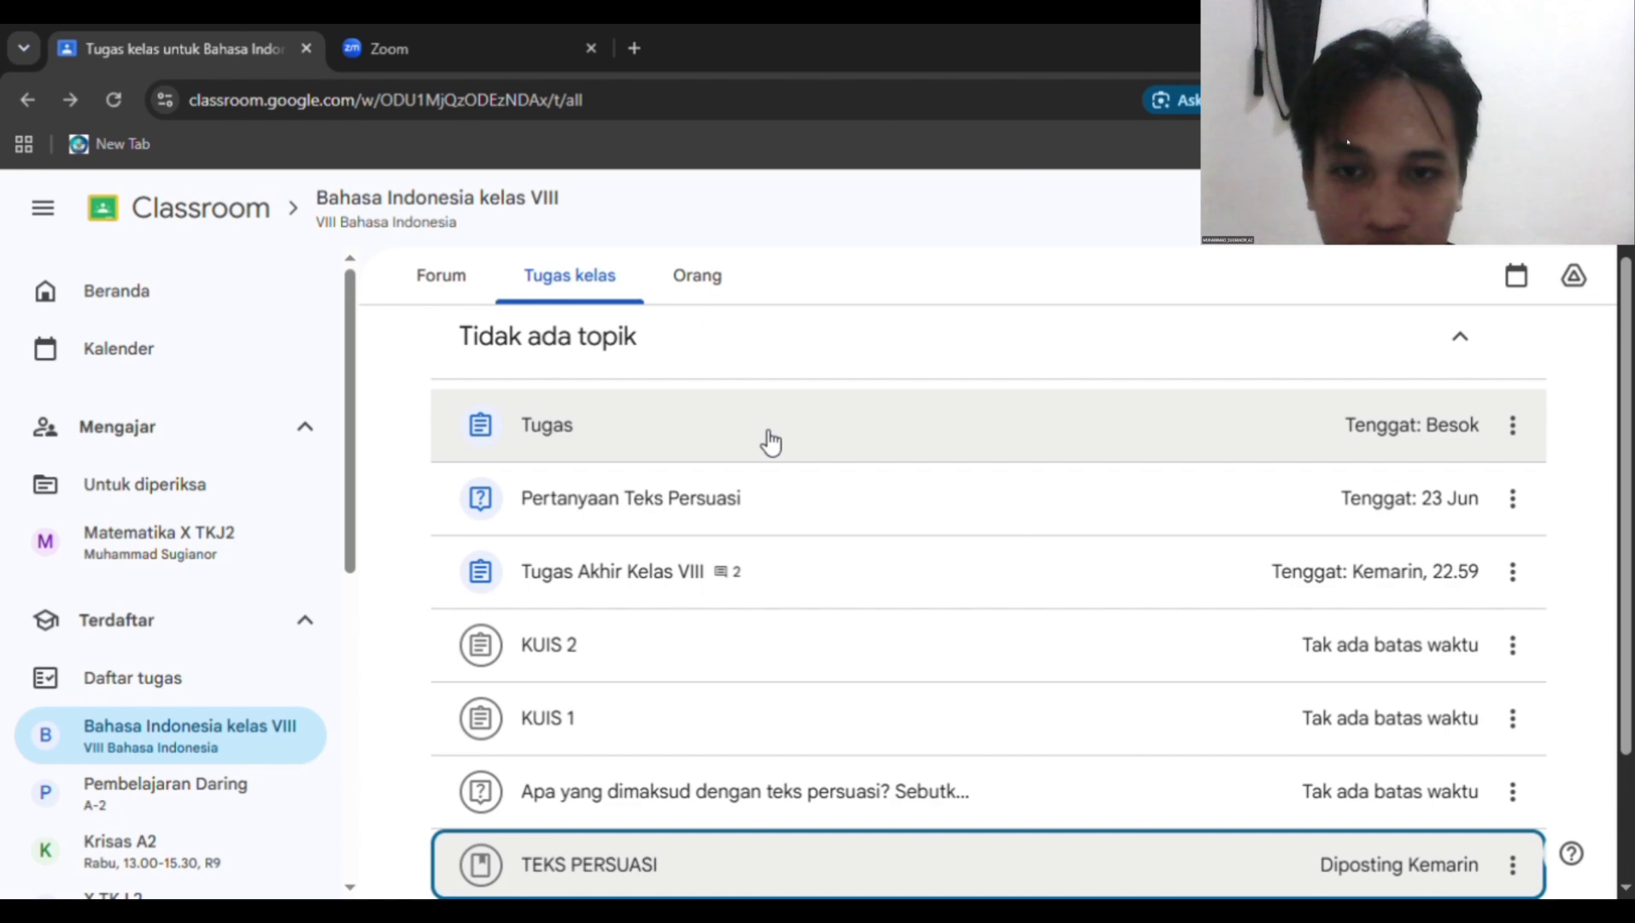
left_click(641, 704)
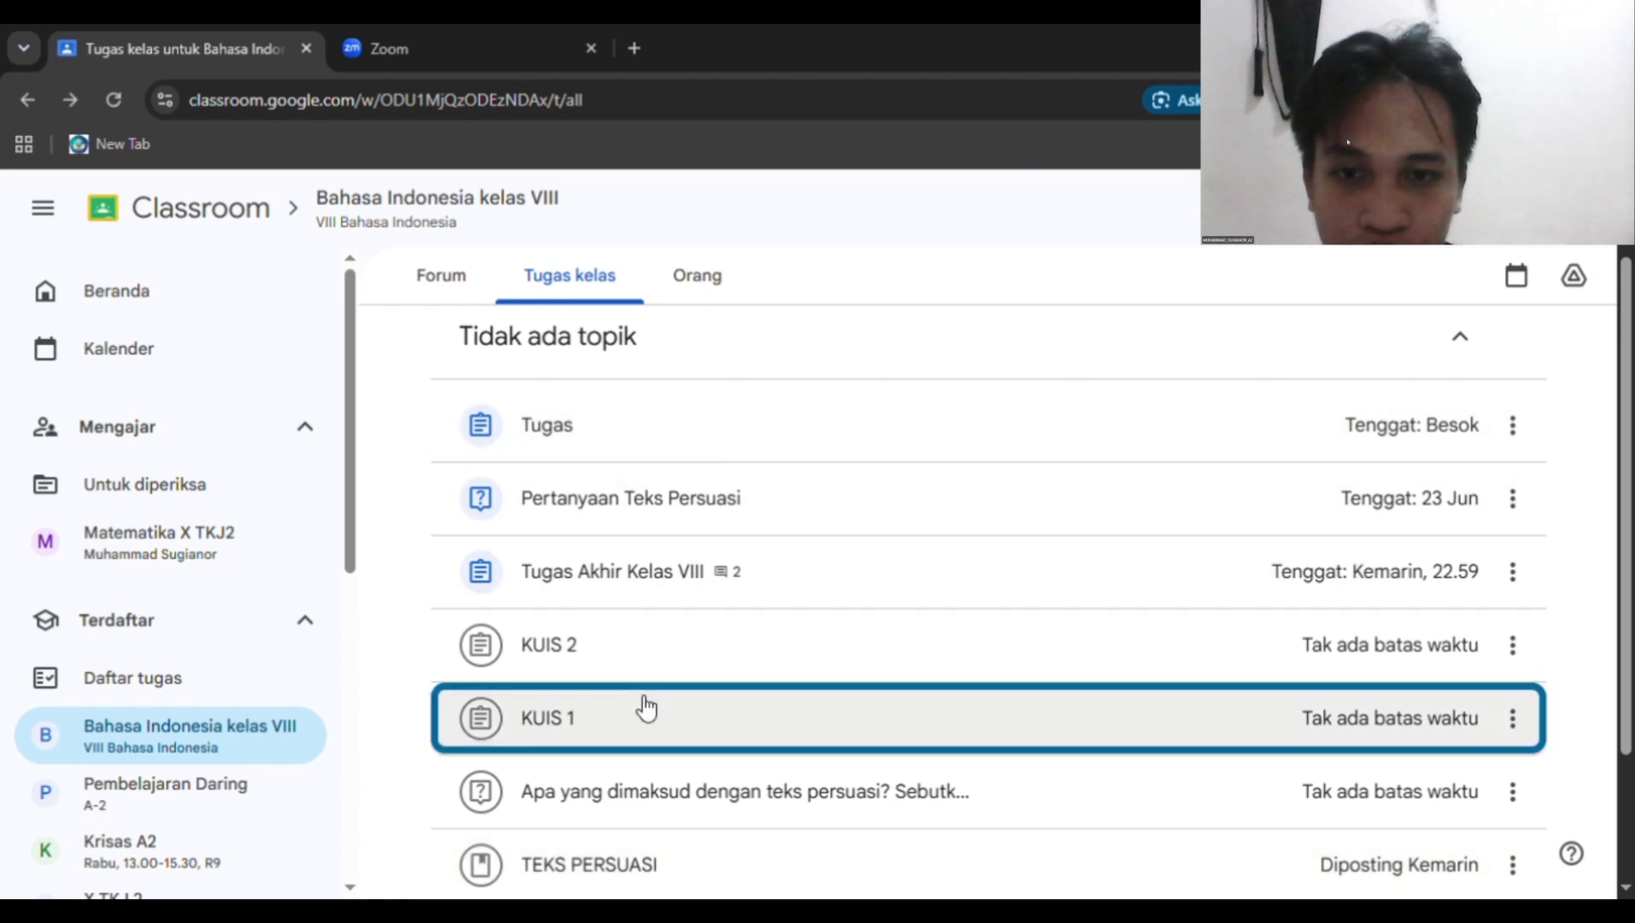
scroll(637, 696, "down", 4)
scroll(636, 696, "up", 4)
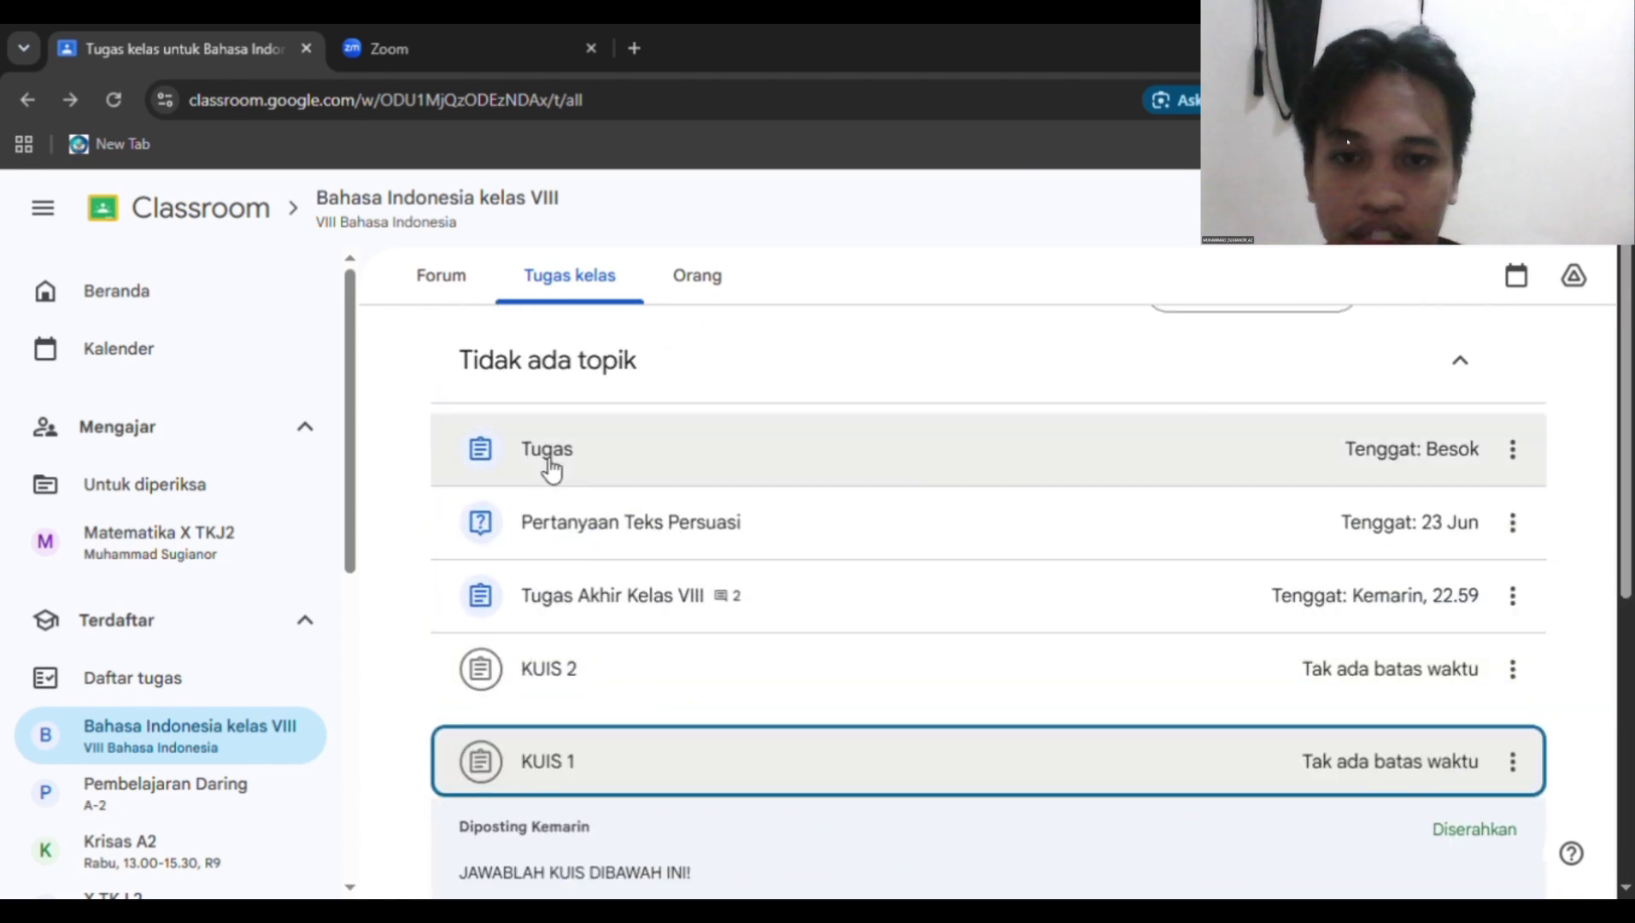
View the instructions page of the "Tugas" assignment and return to the classwork list
left_click(551, 465)
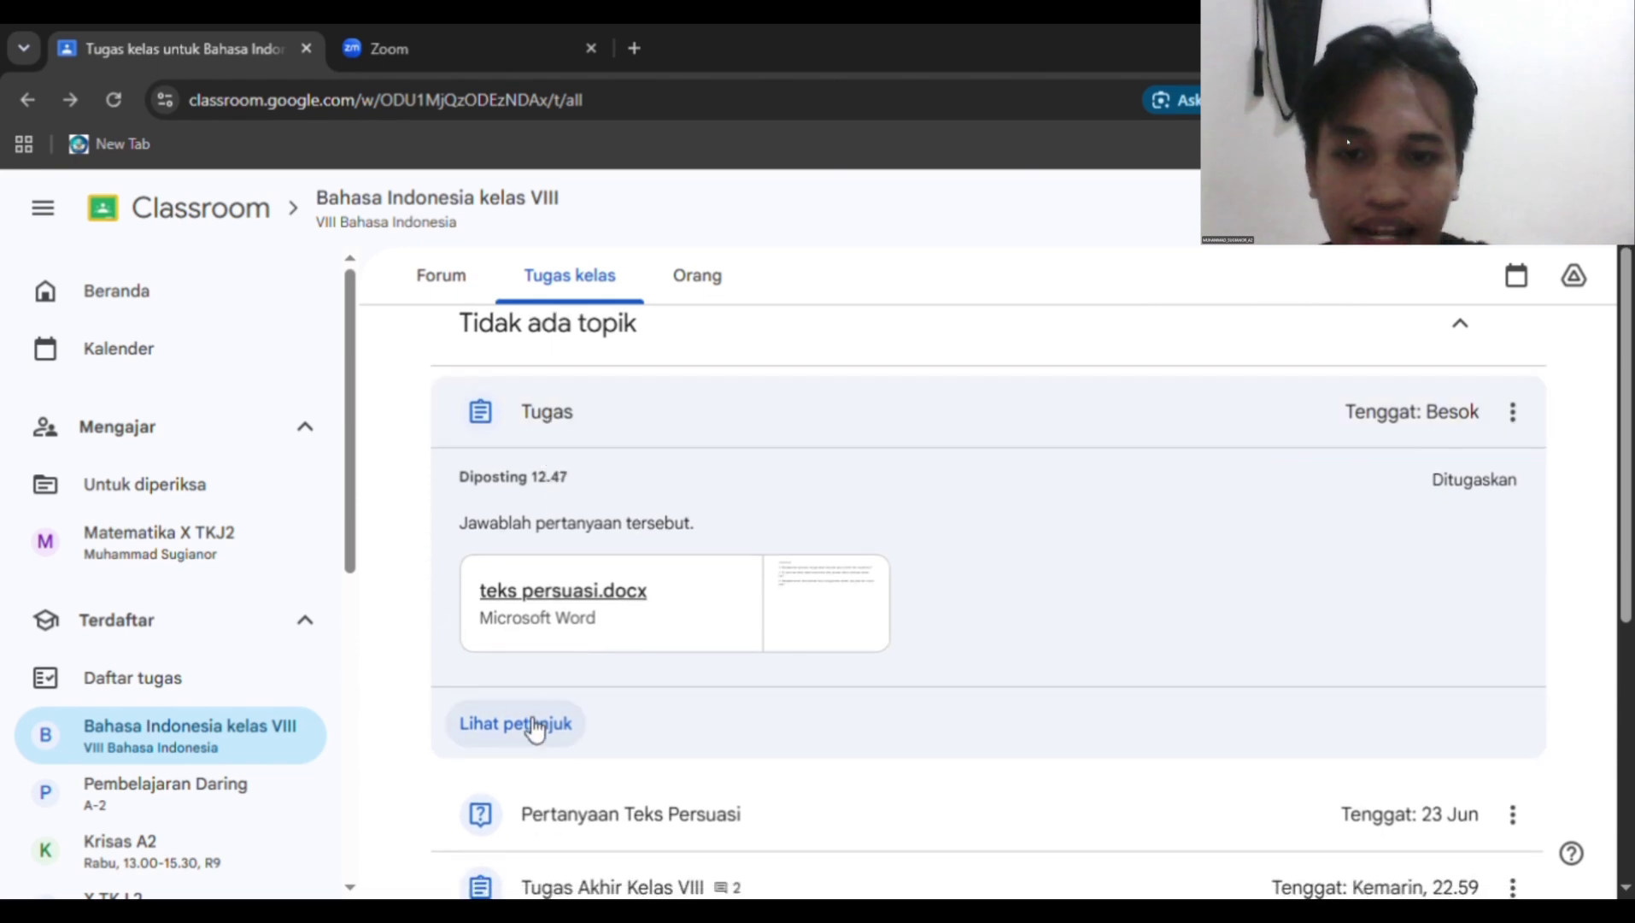
left_click(534, 728)
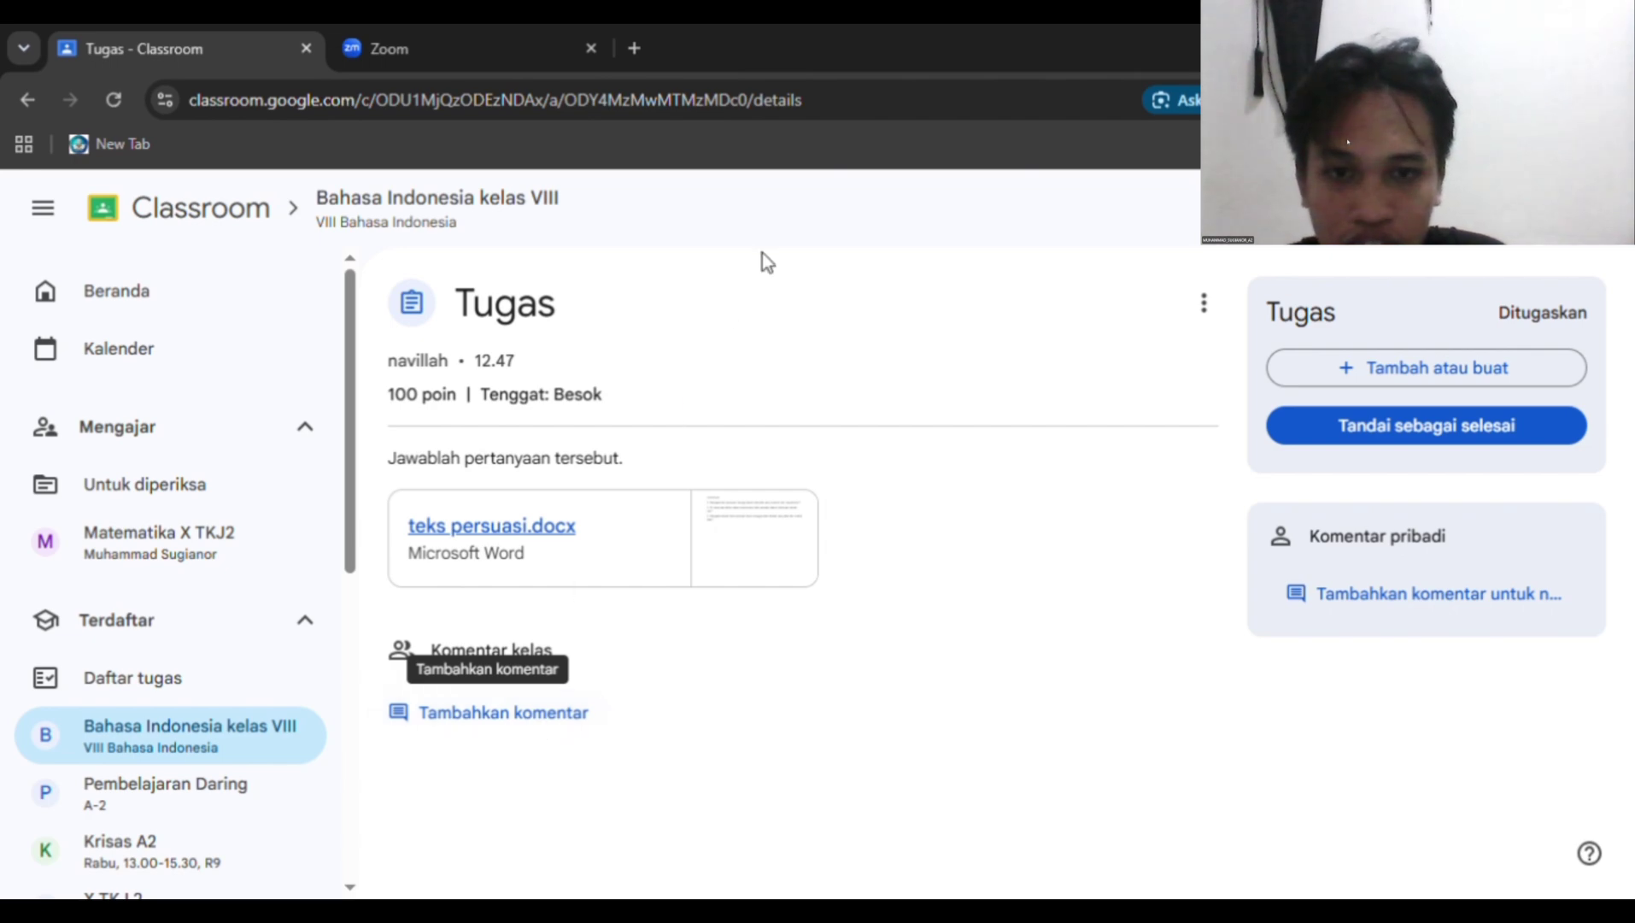
key("alt+Left")
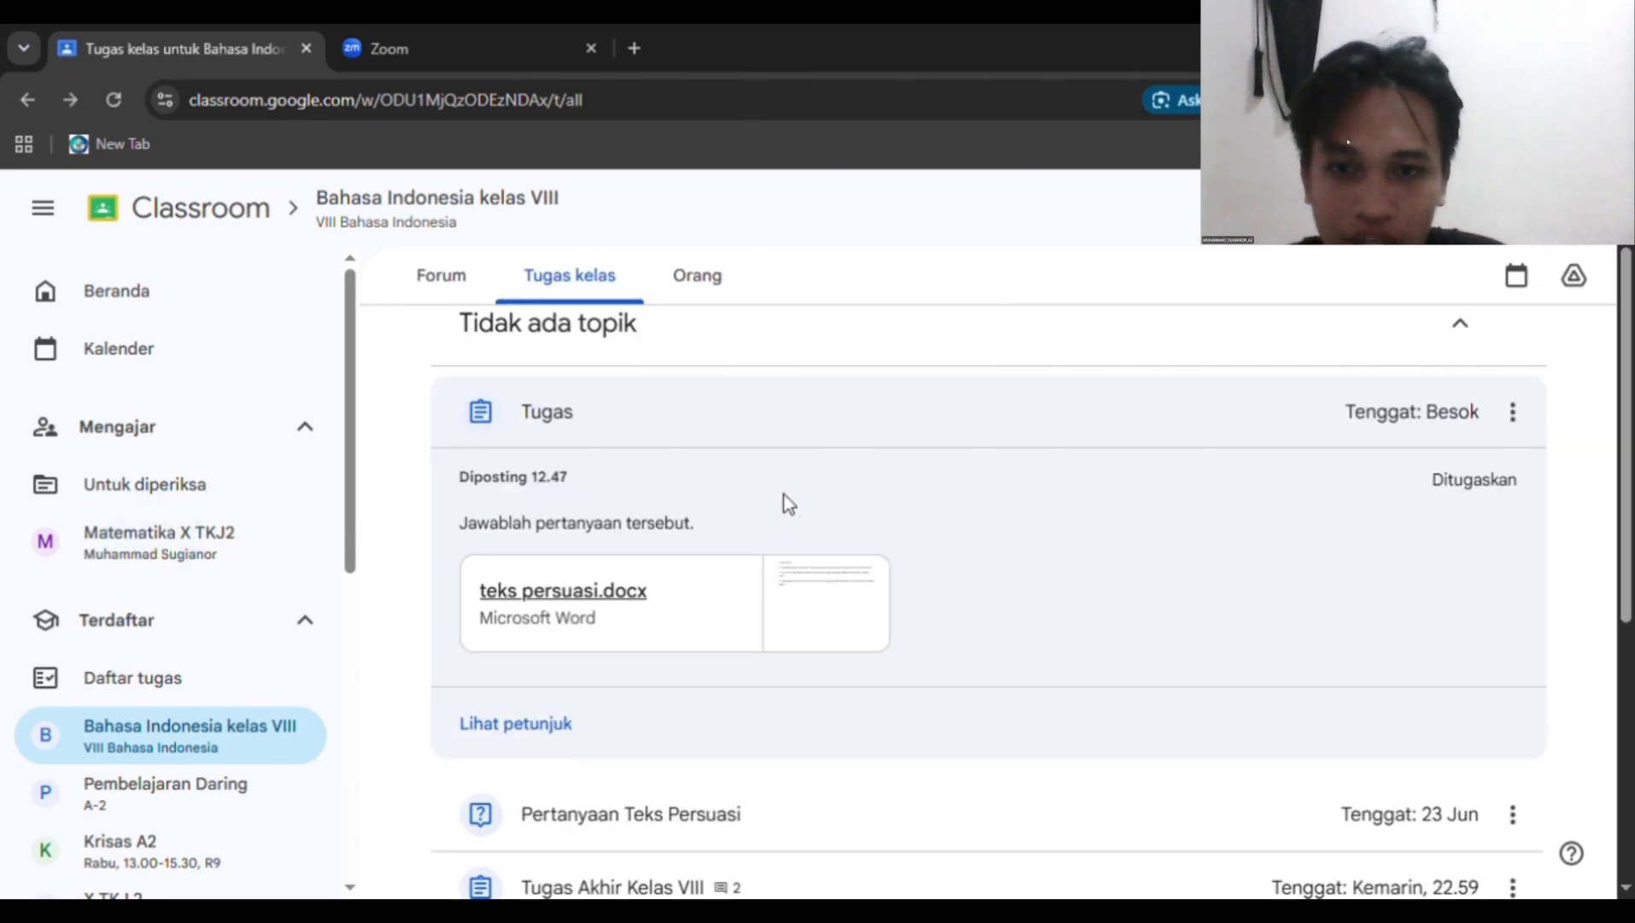